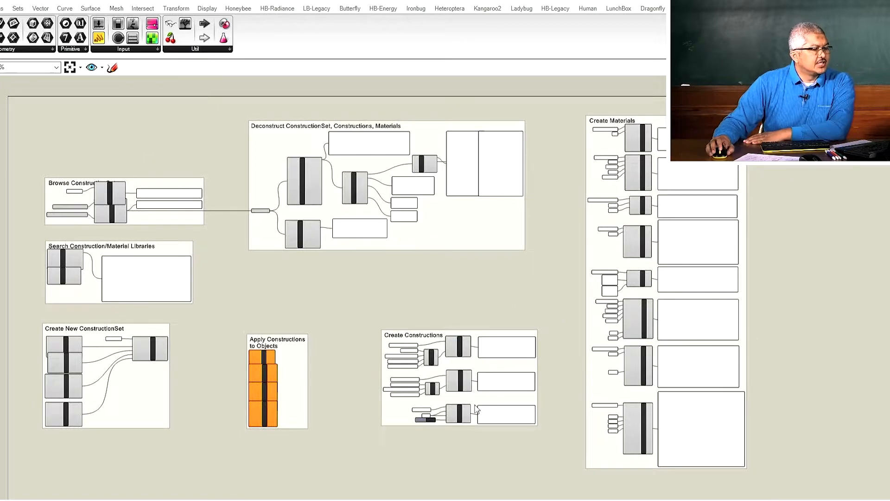
pyautogui.scroll(1, 478, 405)
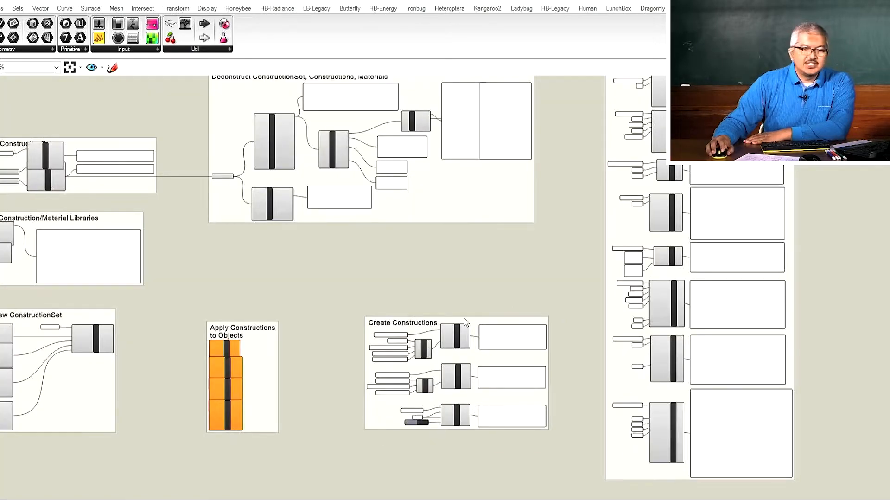
pyautogui.scroll(-2, 444, 328)
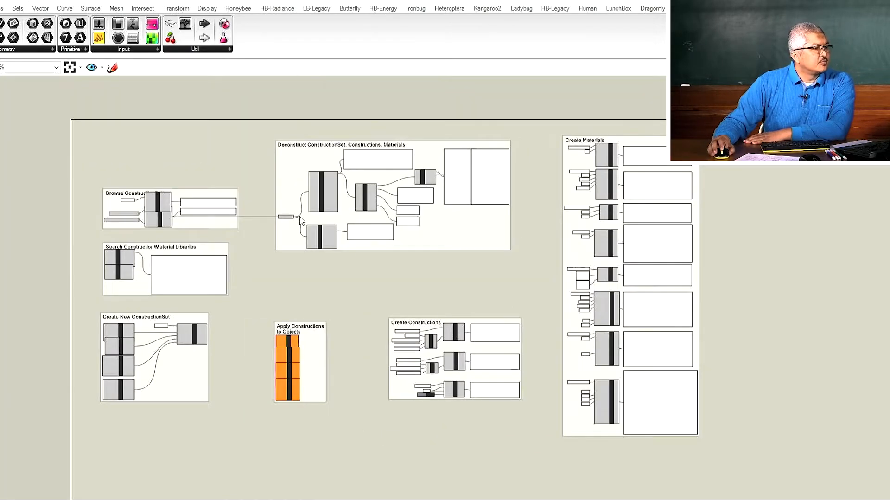
pyautogui.scroll(2, 301, 218)
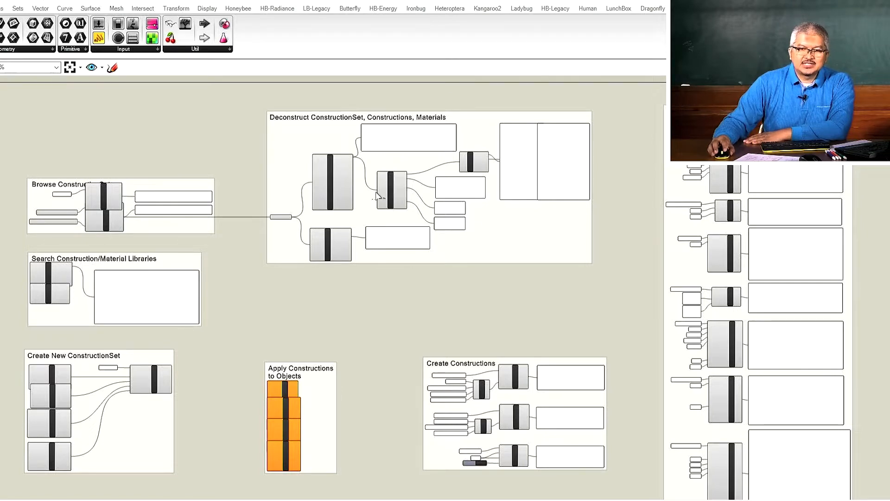
pyautogui.scroll(-1, 320, 207)
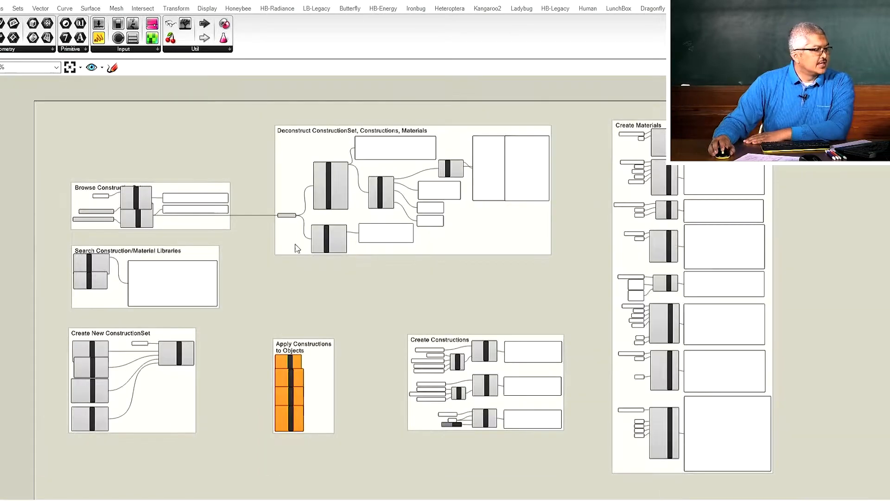
# - Move the Search Construction/Material Libraries group below the Create New ConstructionSet group
pyautogui.scroll(1, 95, 433)
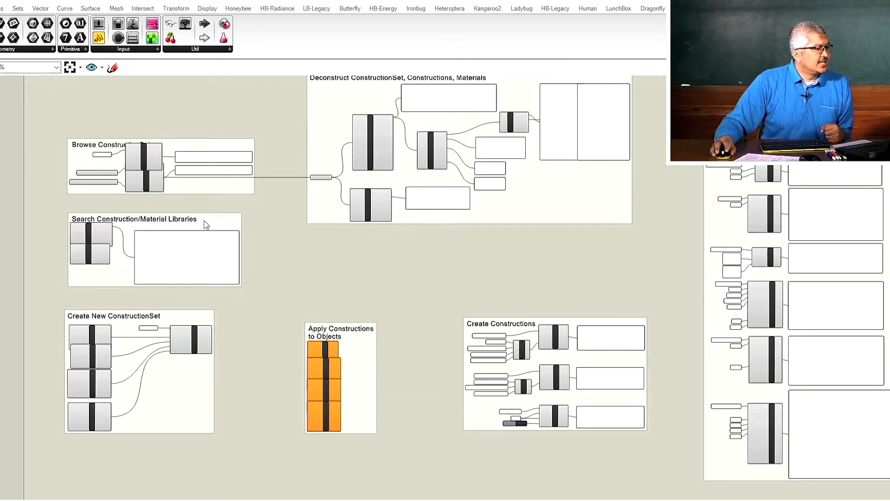
pyautogui.moveTo(219, 223); pyautogui.dragTo(212, 479)
pyautogui.scroll(-3, 428, 258)
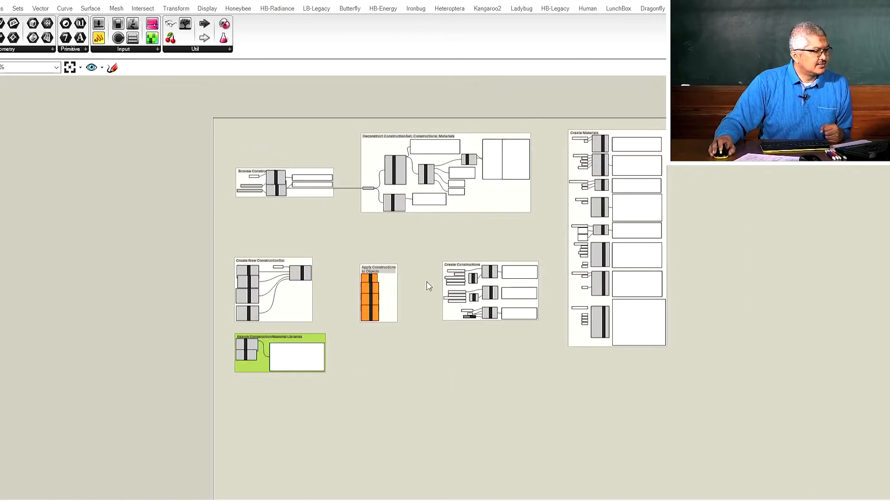
# - Separate the overlapping SearchConstrs and SearchMats components inside the Search Construction/Material Libraries group, with SearchMats underneath
pyautogui.scroll(7, 274, 377)
pyautogui.scroll(2, 291, 326)
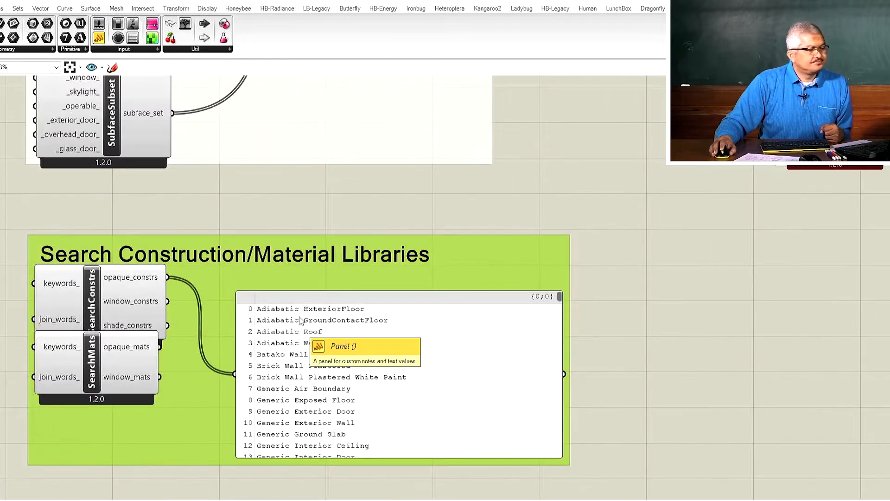
pyautogui.moveTo(117, 356); pyautogui.dragTo(119, 410)
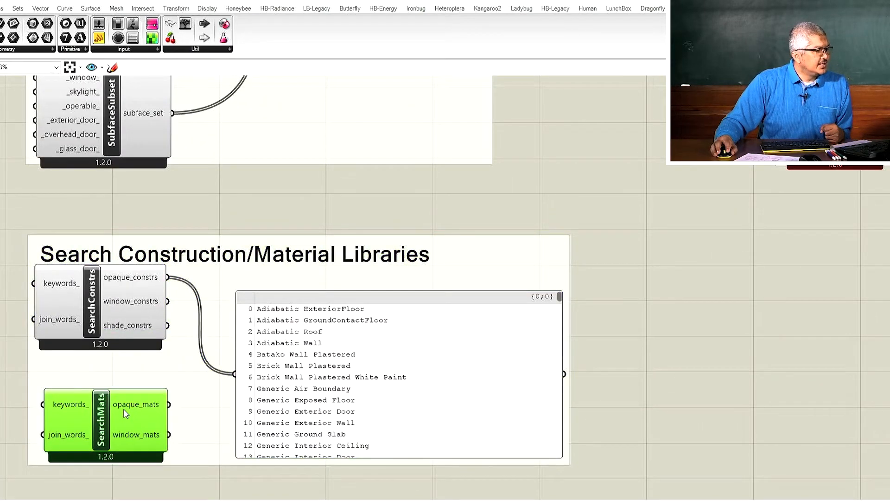
pyautogui.moveTo(115, 310); pyautogui.dragTo(113, 327)
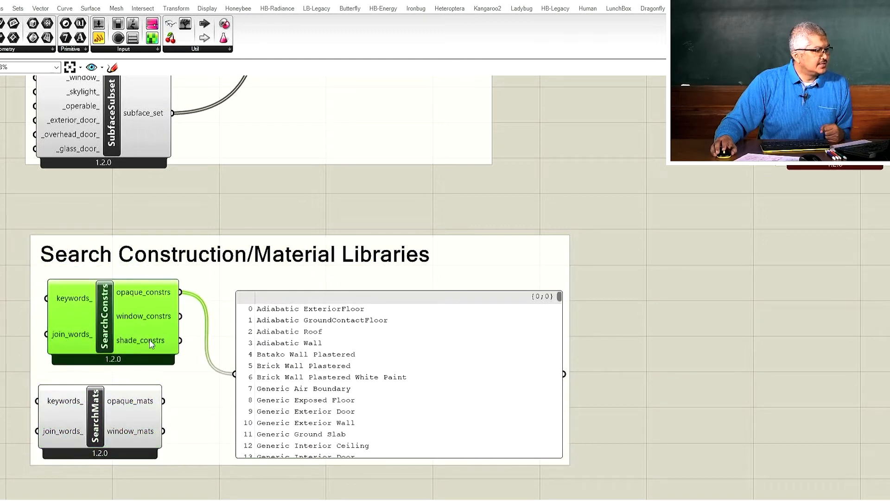
pyautogui.scroll(-3, 153, 325)
pyautogui.scroll(3, 155, 431)
# - Align SearchMats with SearchConstrs above it and shift the results panel slightly closer to the two components
pyautogui.click(125, 309)
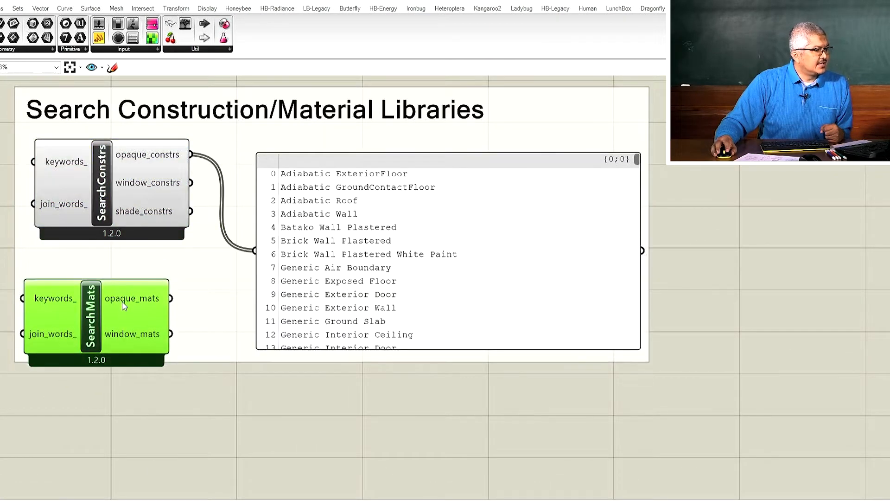
pyautogui.scroll(-2, 121, 327)
pyautogui.moveTo(298, 215); pyautogui.dragTo(296, 205)
pyautogui.moveTo(101, 319); pyautogui.dragTo(109, 320)
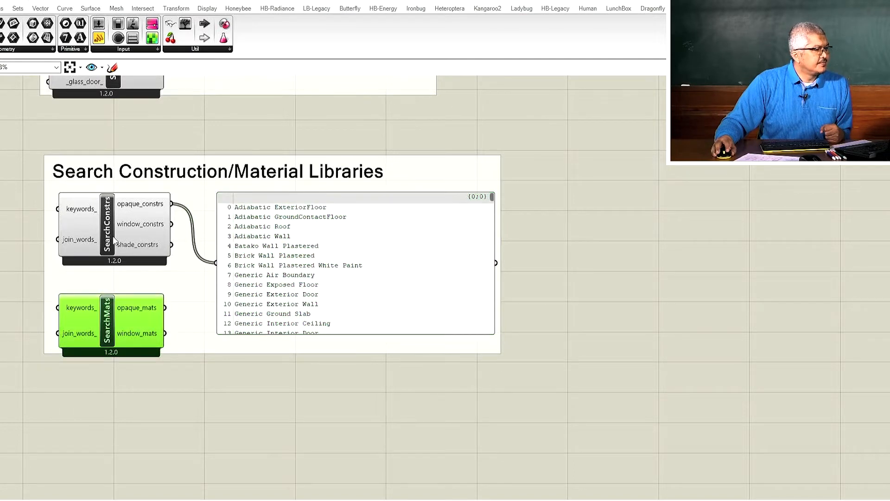
pyautogui.moveTo(358, 205); pyautogui.dragTo(353, 203)
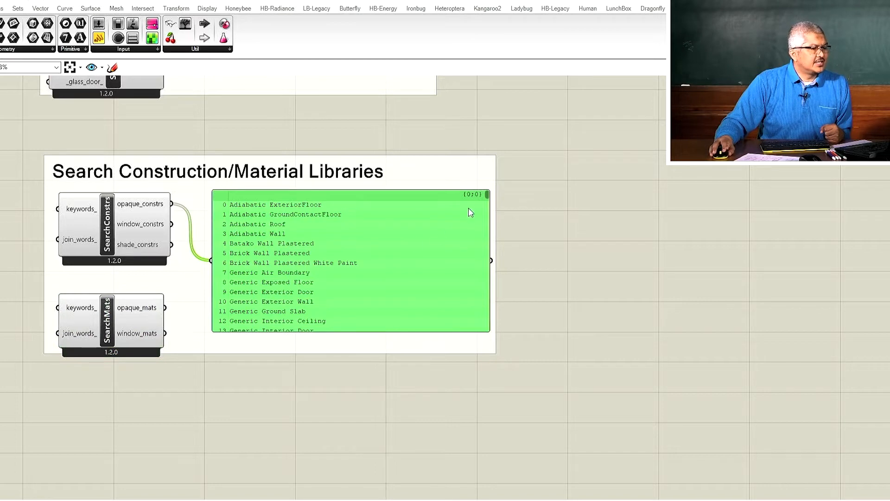
# - List the window_constrs output of SearchConstrs in the results panel, followed by its shade_constrs output
pyautogui.scroll(3, 159, 216)
pyautogui.scroll(-1, 161, 220)
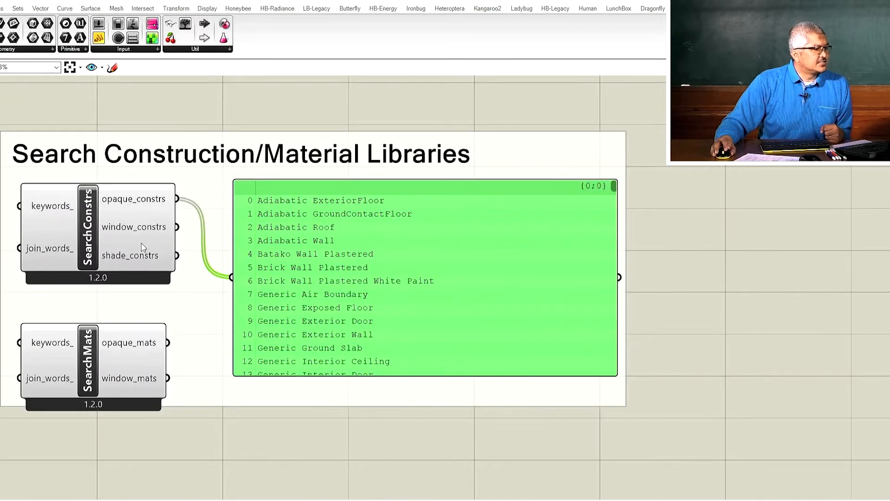
pyautogui.moveTo(178, 228); pyautogui.dragTo(232, 278)
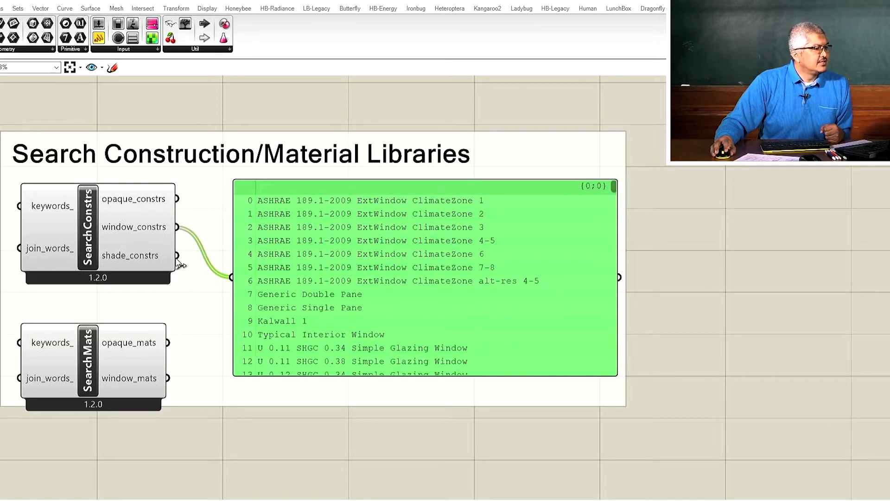
pyautogui.moveTo(178, 256); pyautogui.dragTo(232, 277)
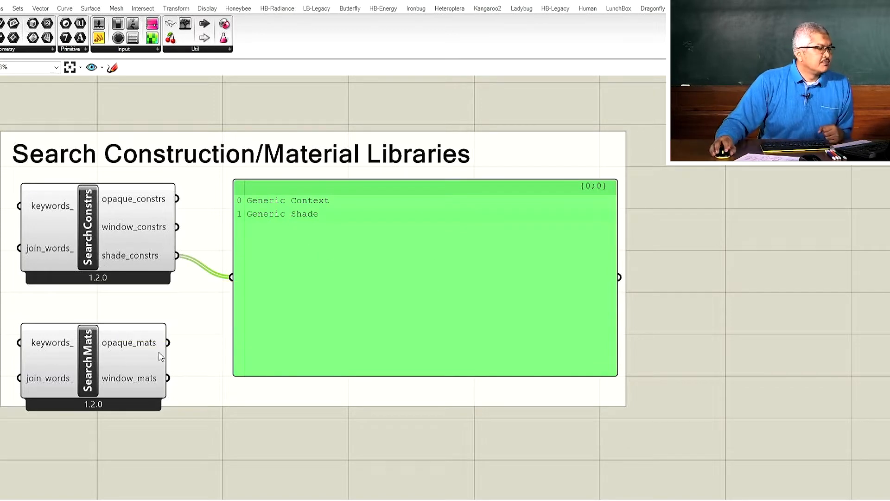
# - List the opaque_mats output of SearchMats in the results panel, followed by its window_mats output
pyautogui.moveTo(169, 348); pyautogui.dragTo(232, 277)
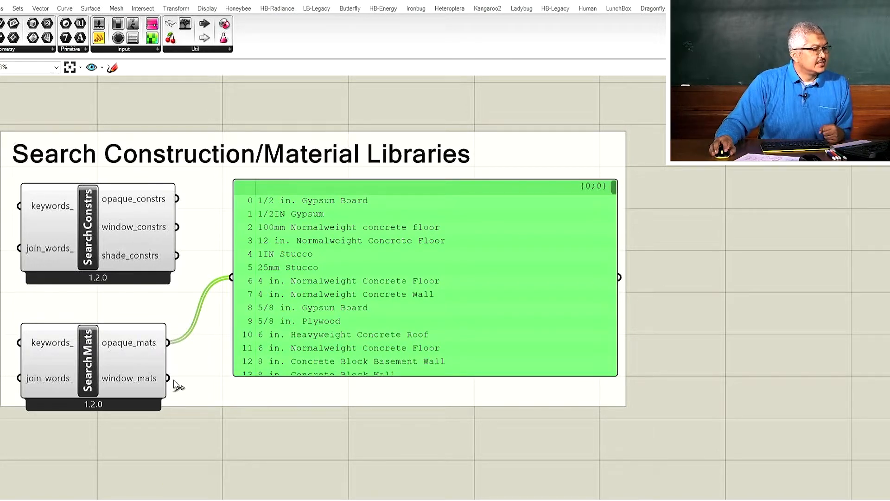
pyautogui.moveTo(188, 347); pyautogui.dragTo(229, 281)
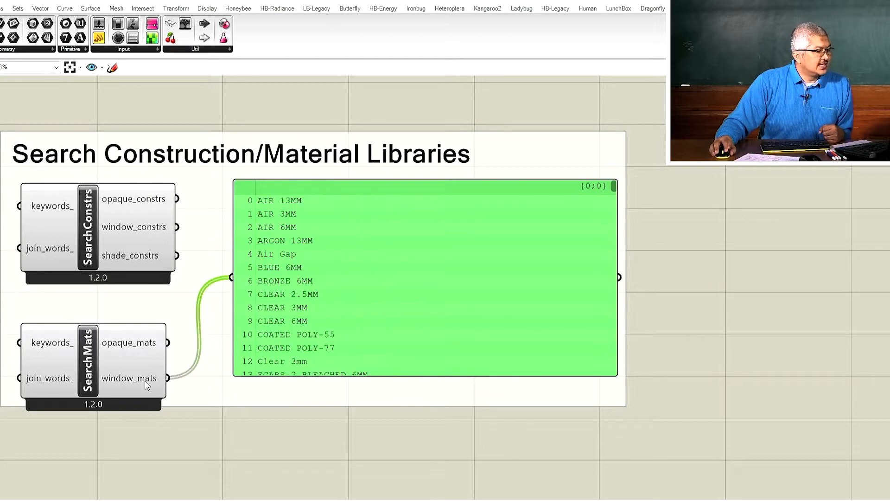
pyautogui.moveTo(128, 382)
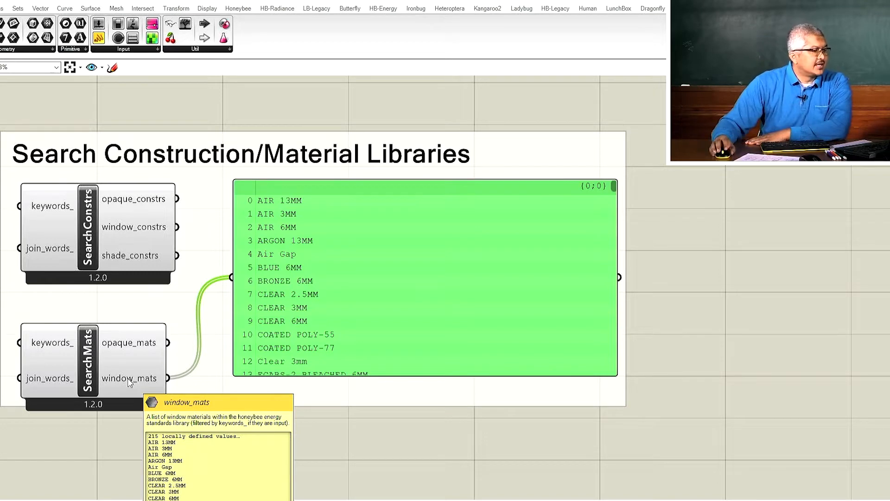
# - Feed a new text panel reading "concrete" into the SearchMats keywords_ input and list the matching opaque_mats in the results panel
pyautogui.scroll(-2, 418, 371)
pyautogui.scroll(3, 285, 366)
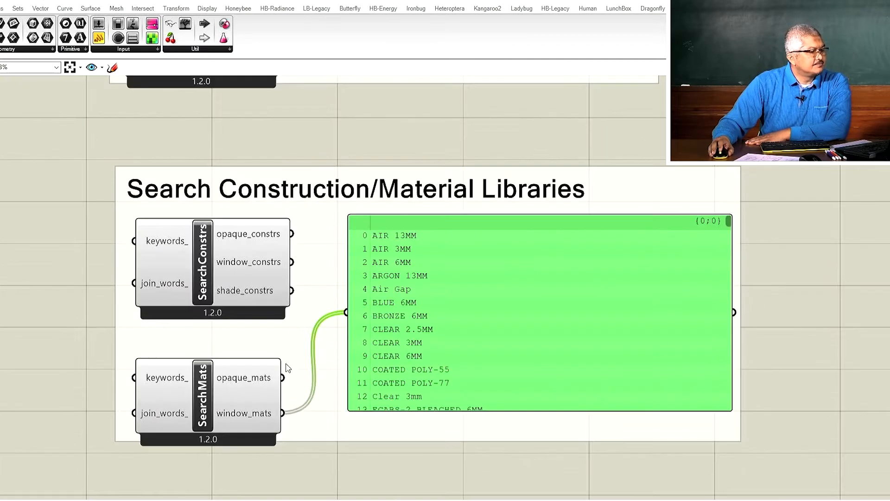
pyautogui.click(30, 384)
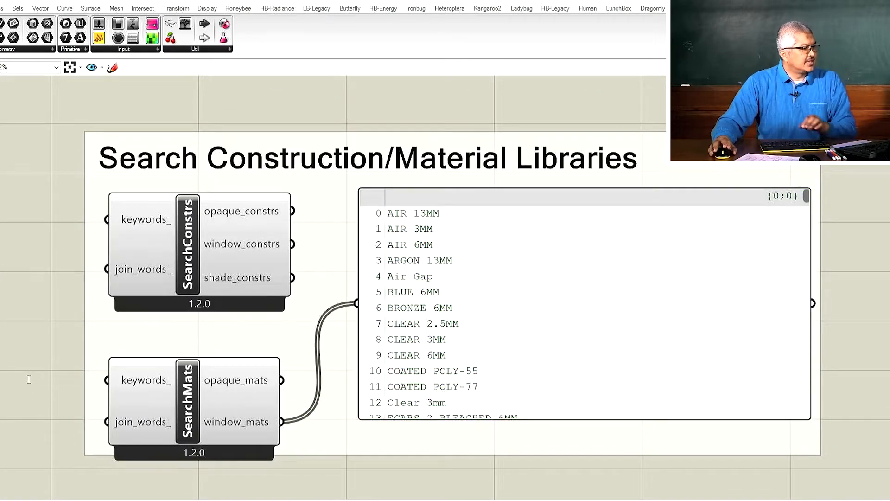
pyautogui.doubleClick(29, 379)
pyautogui.write('"concr')
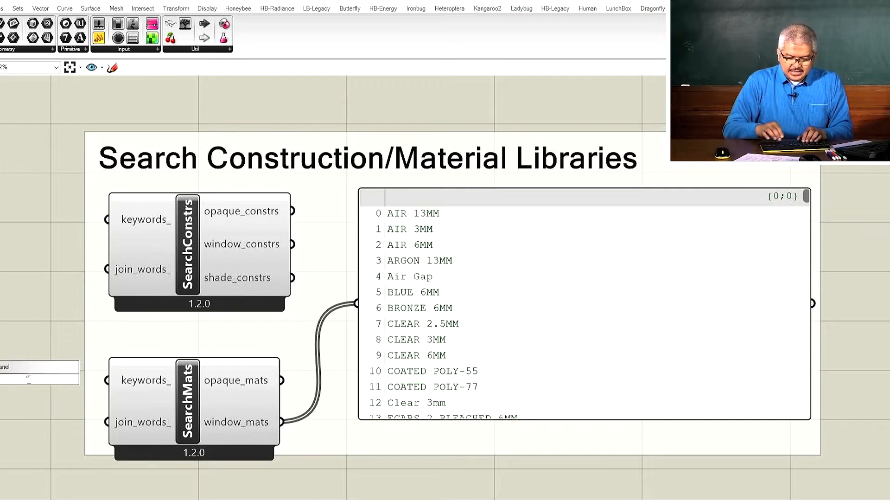
pyautogui.write('ete')
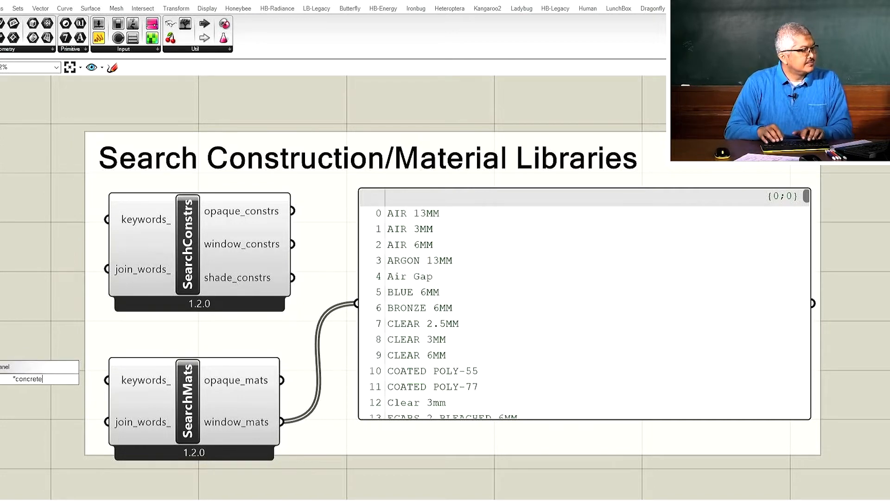
pyautogui.press('Return')
pyautogui.moveTo(67, 379); pyautogui.dragTo(108, 380)
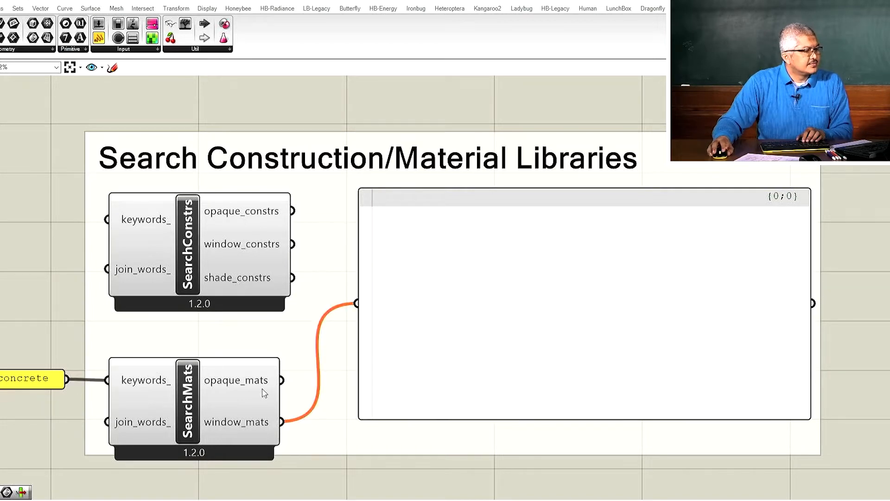
pyautogui.moveTo(282, 381); pyautogui.dragTo(357, 303)
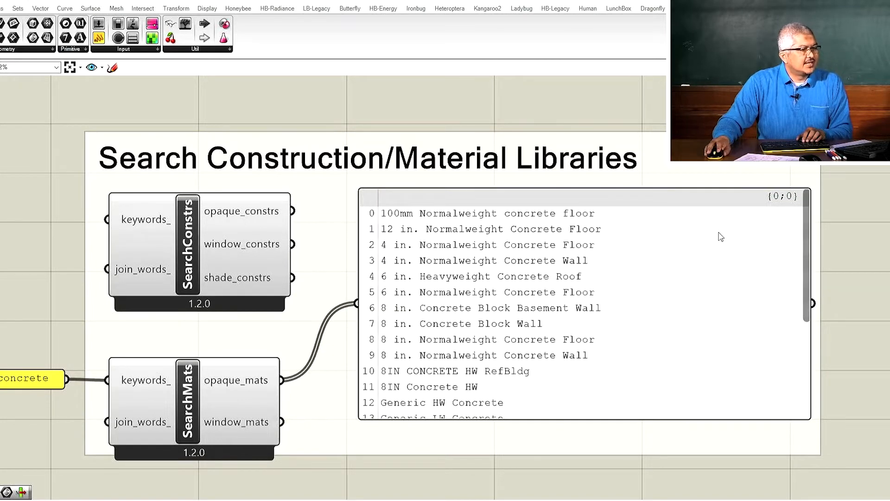
pyautogui.moveTo(808, 208)
pyautogui.mouseDown()
pyautogui.moveTo(806, 326)
pyautogui.moveTo(807, 207)
pyautogui.mouseUp()
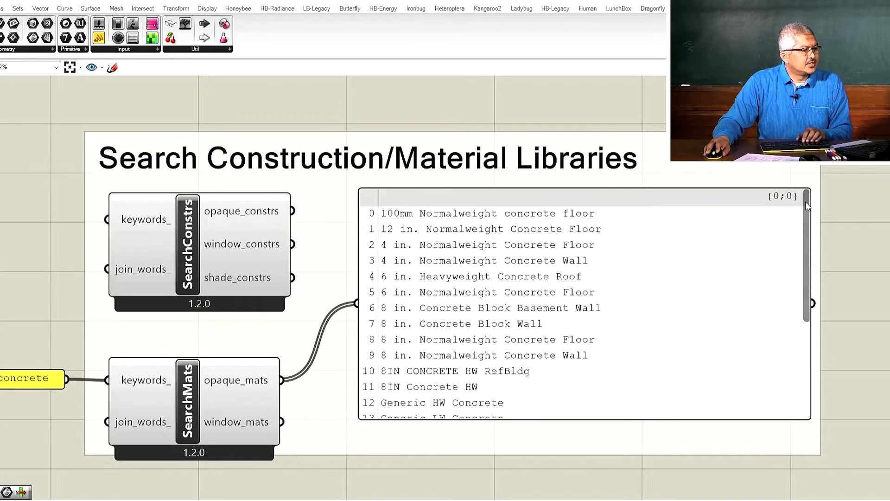
# - Change the keyword panel's text to "gypsum" to filter the opaque materials
pyautogui.doubleClick(39, 382)
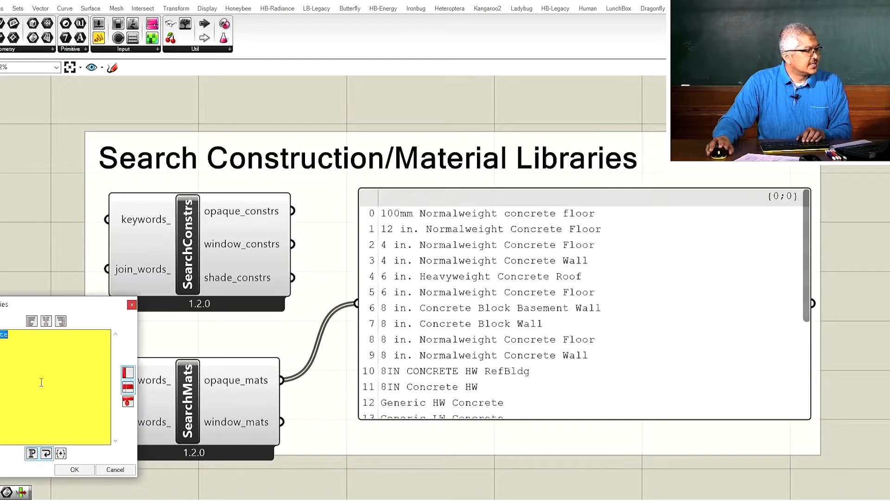
pyautogui.press('BackSpace')
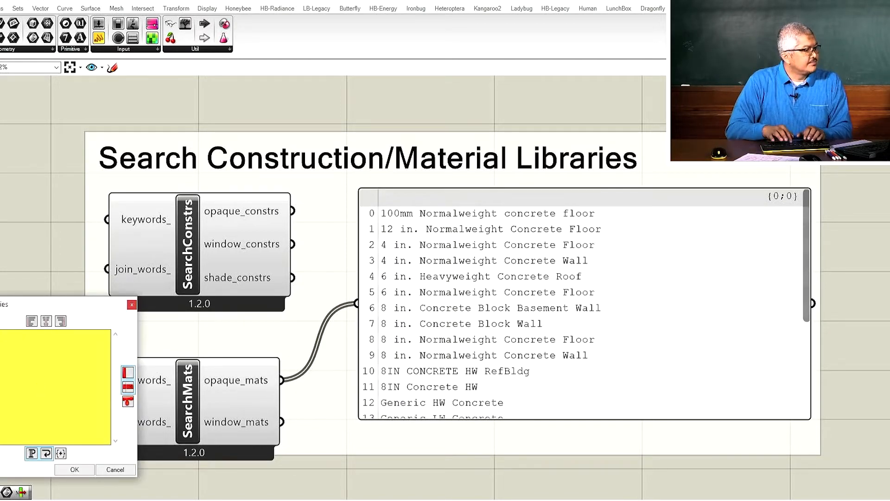
pyautogui.write('gypsum')
pyautogui.click(74, 470)
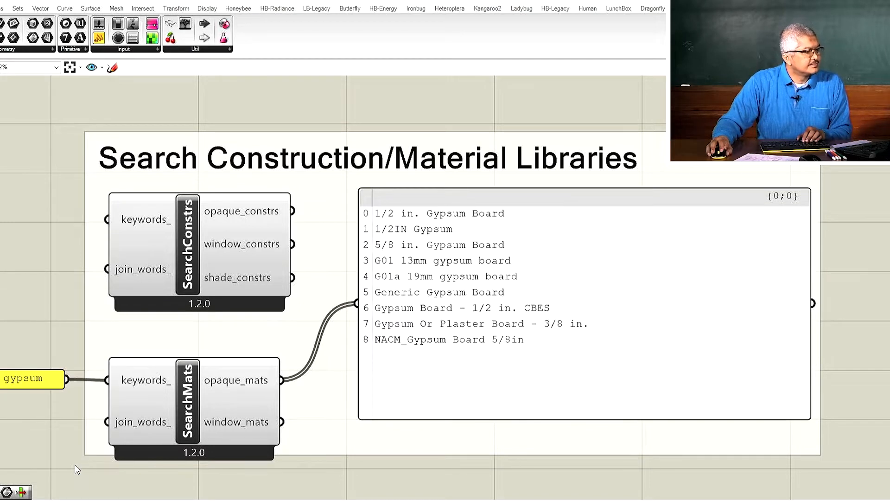
# - Connect the keyword panel to the SearchConstrs keywords_ input as well, place it beside that component, and list opaque_constrs in the results panel
pyautogui.click(34, 384)
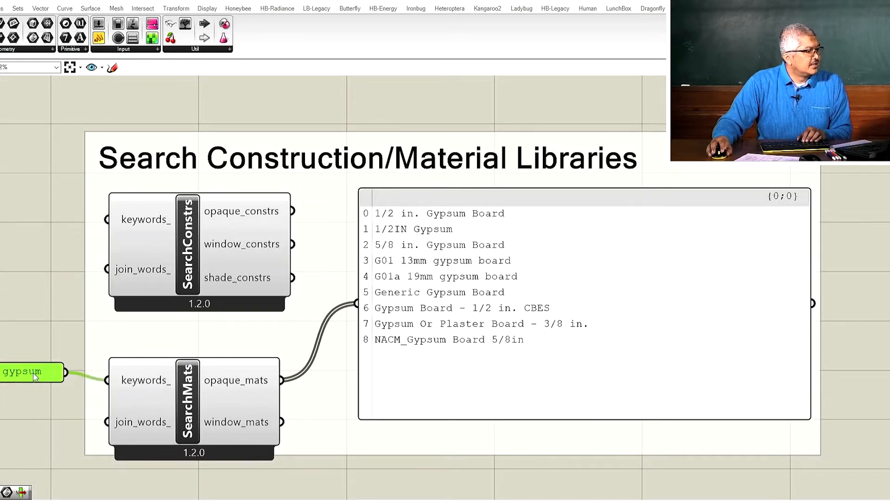
pyautogui.moveTo(35, 383); pyautogui.dragTo(108, 220)
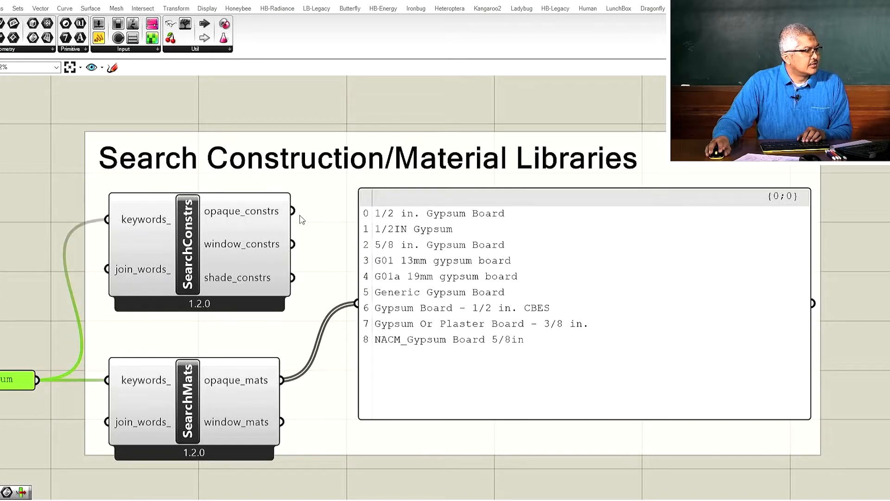
pyautogui.moveTo(293, 211); pyautogui.dragTo(355, 305)
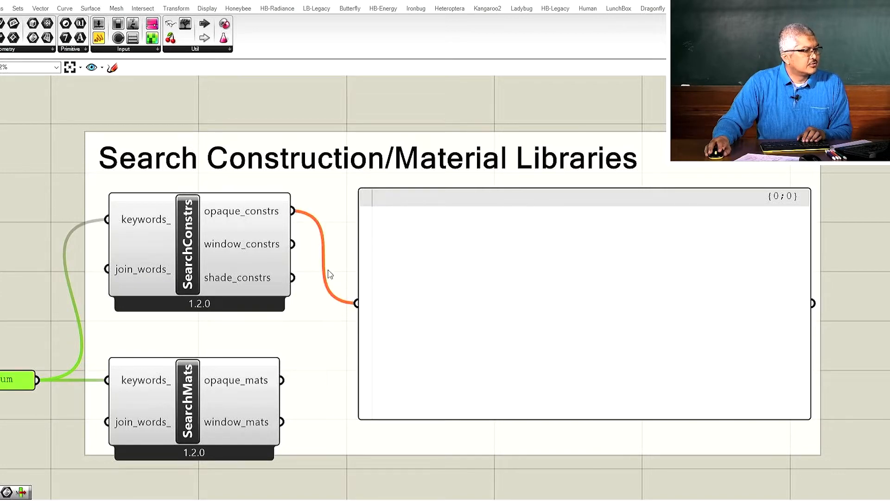
pyautogui.moveTo(17, 383); pyautogui.dragTo(33, 226)
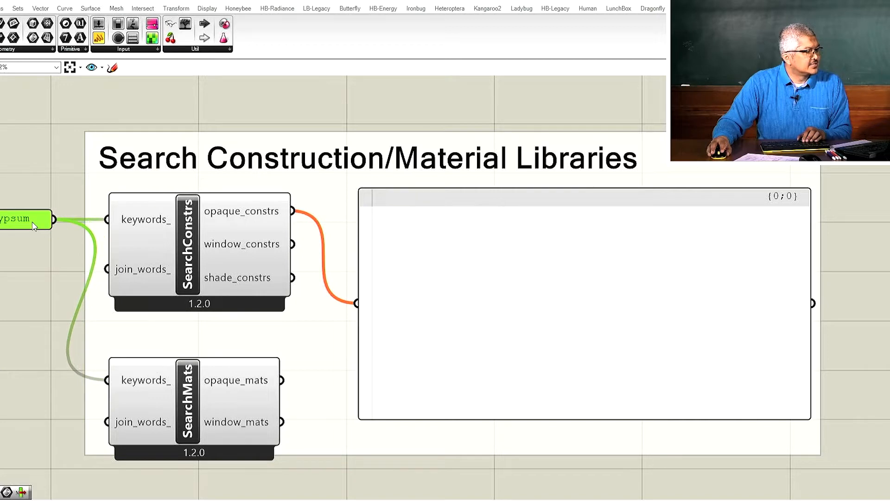
# - Change the keyword panel's text to "exterior" to filter the opaque constructions
pyautogui.doubleClick(29, 222)
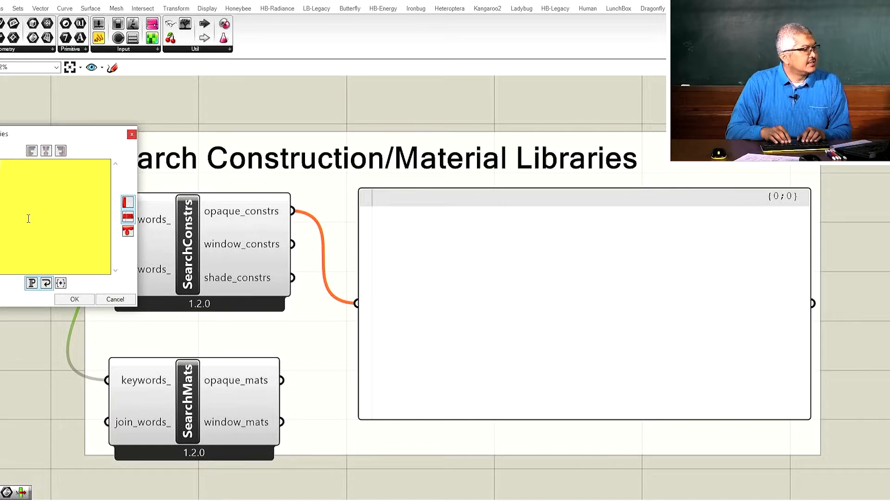
pyautogui.write('or')
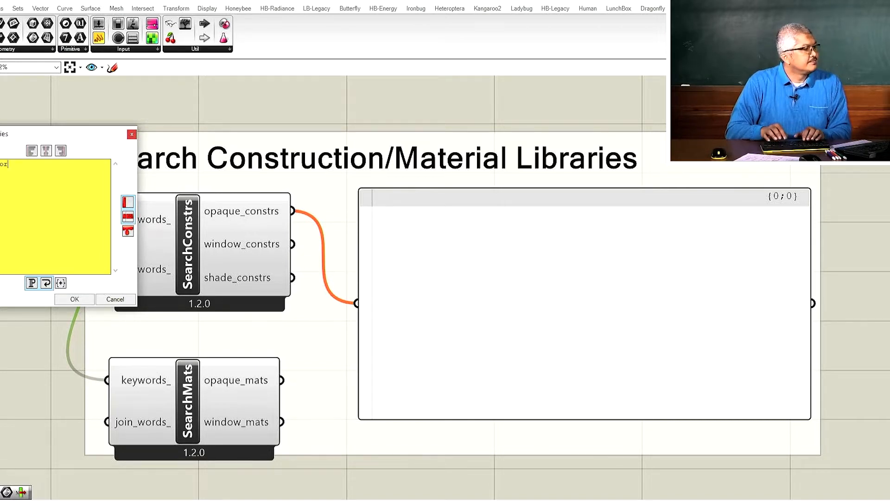
pyautogui.click(70, 300)
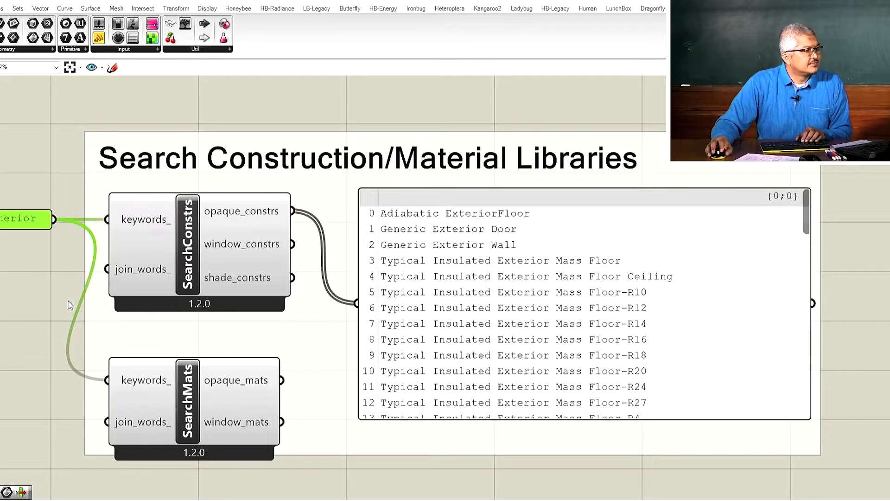
# - Add an HB Deconstruct Construction component and place it below the Search Construction/Material Libraries group
pyautogui.moveTo(806, 196)
pyautogui.mouseDown()
pyautogui.moveTo(777, 390)
pyautogui.moveTo(801, 190)
pyautogui.mouseUp()
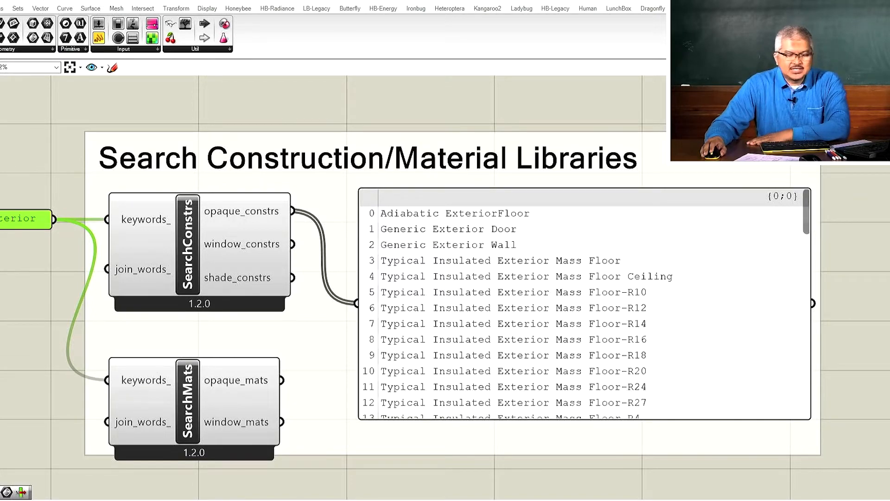
pyautogui.scroll(-2, 811, 247)
pyautogui.scroll(1, 710, 259)
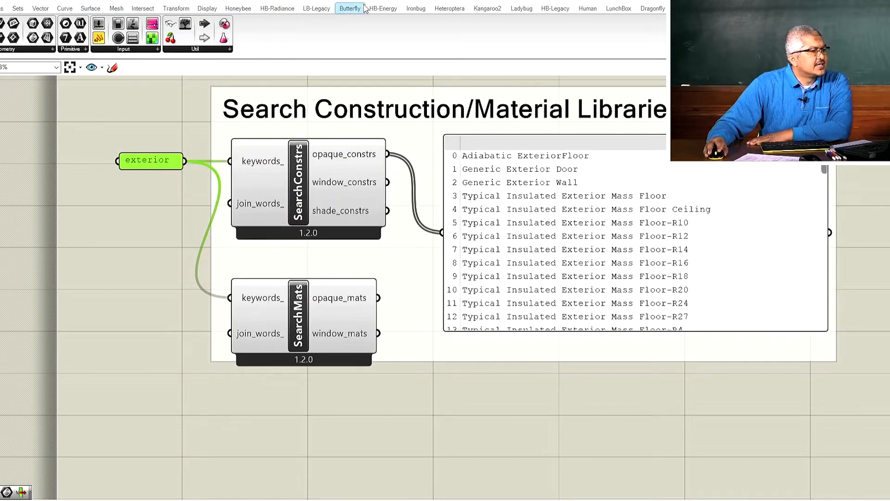
pyautogui.click(384, 8)
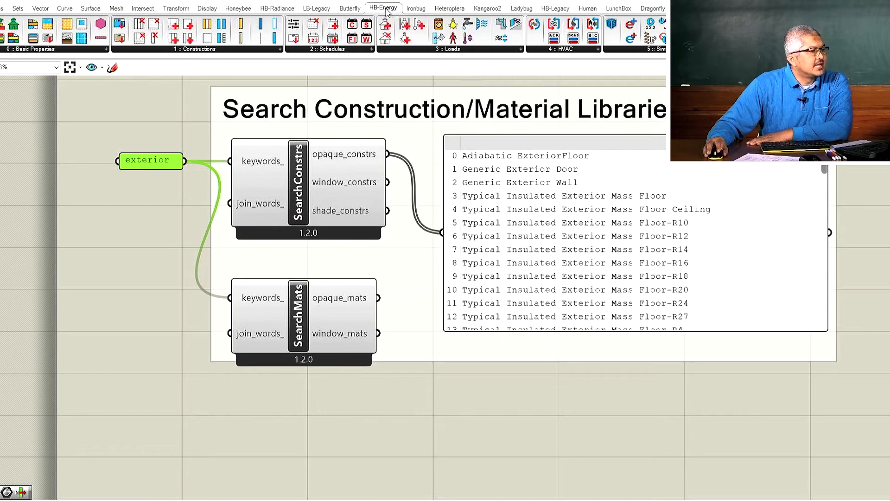
pyautogui.click(202, 51)
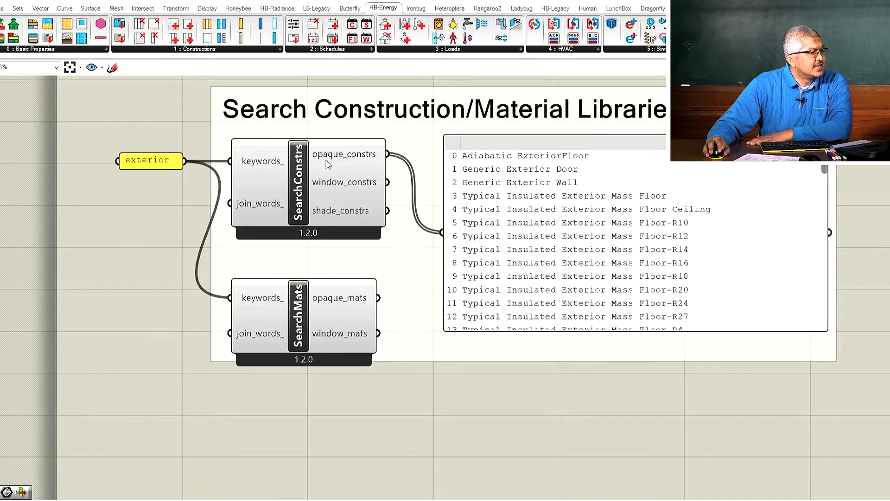
pyautogui.click(225, 49)
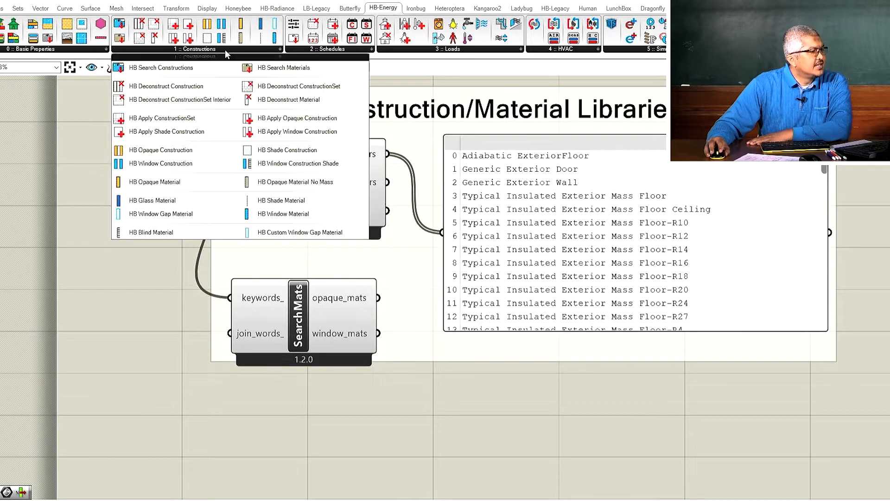
pyautogui.click(176, 89)
pyautogui.click(541, 417)
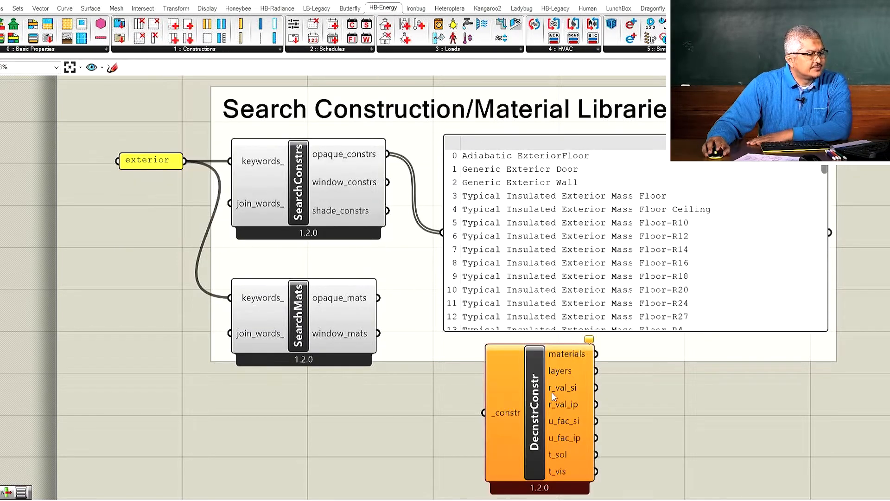
pyautogui.scroll(-4, 576, 274)
pyautogui.scroll(4, 562, 349)
pyautogui.moveTo(533, 307); pyautogui.dragTo(616, 382)
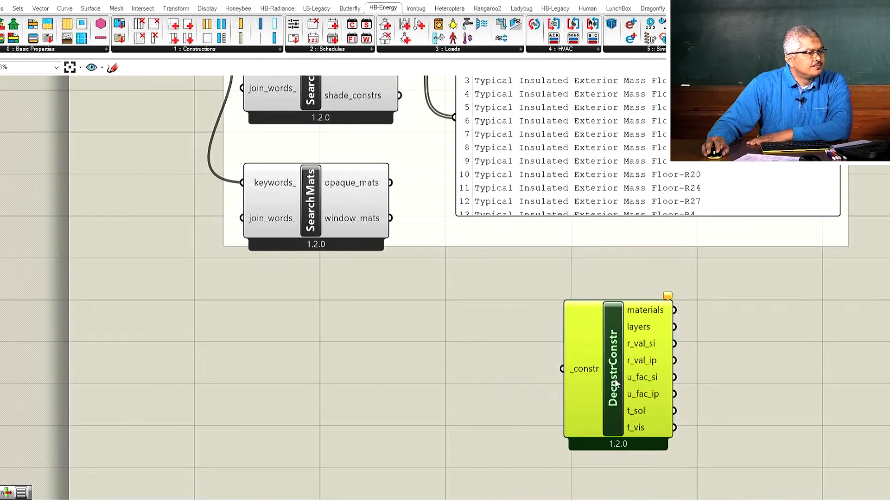
# - Look through the exterior constructions list, then add a List Item component below the group with opaque_constrs connected to its L input
pyautogui.scroll(-3, 520, 342)
pyautogui.scroll(4, 574, 175)
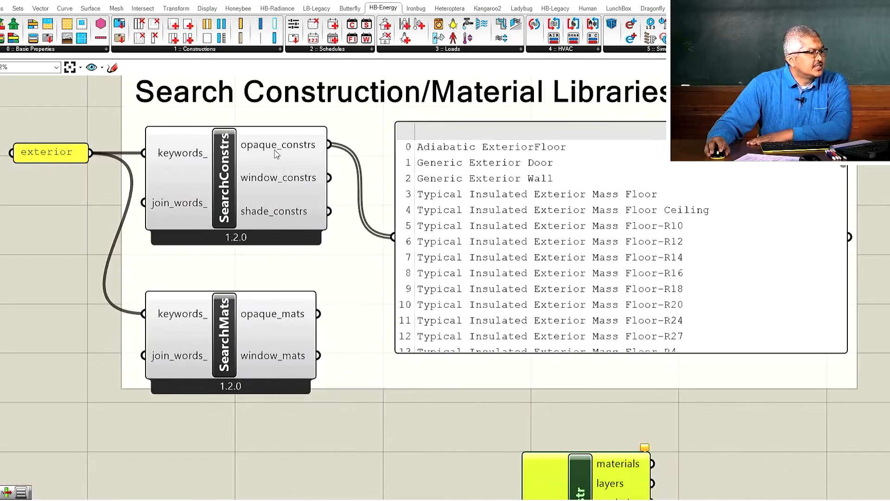
pyautogui.moveTo(285, 152)
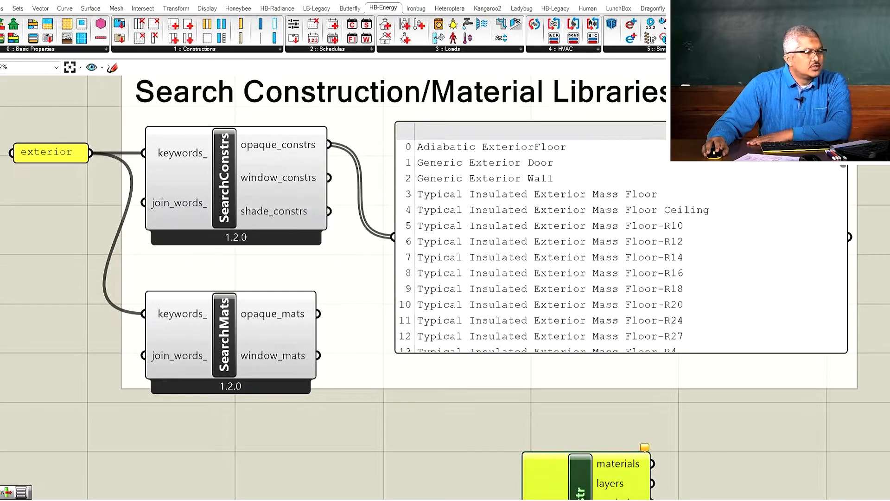
pyautogui.moveTo(844, 188); pyautogui.dragTo(852, 328)
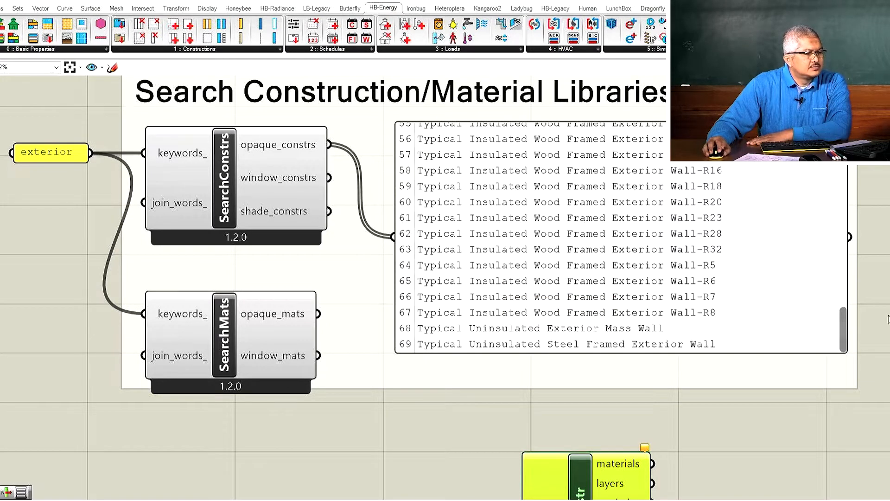
pyautogui.moveTo(847, 326); pyautogui.dragTo(852, 226)
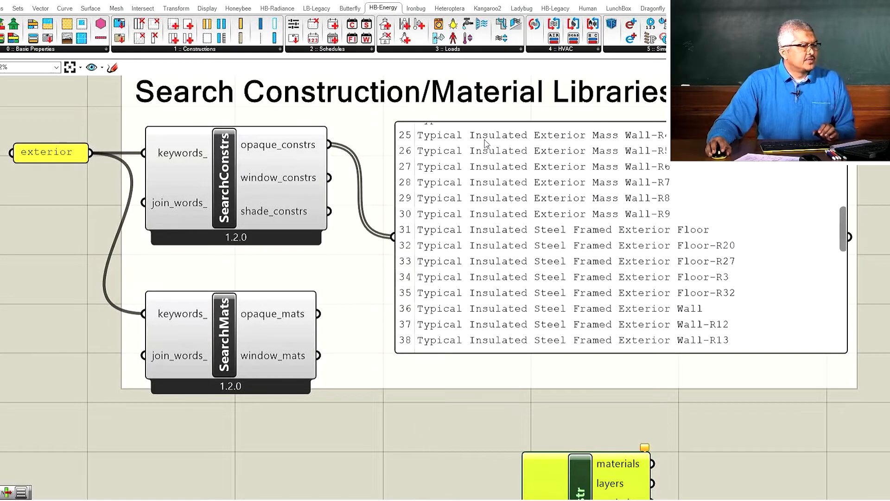
pyautogui.doubleClick(423, 428)
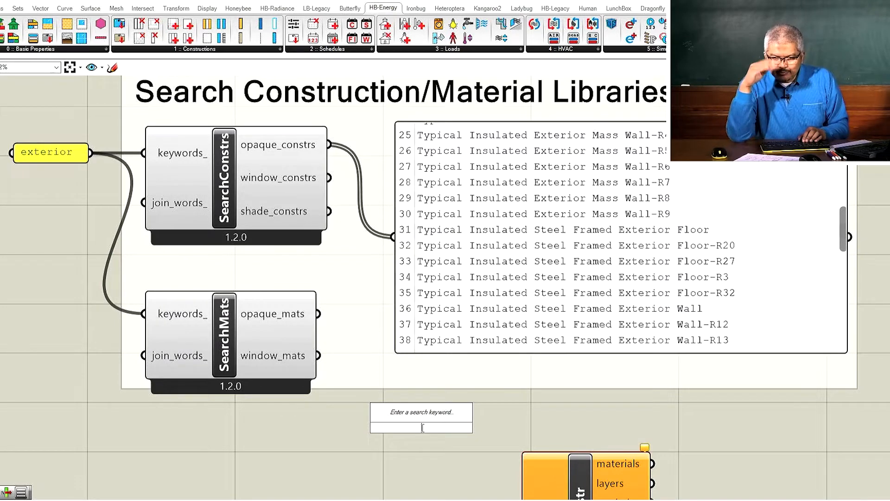
pyautogui.write('item')
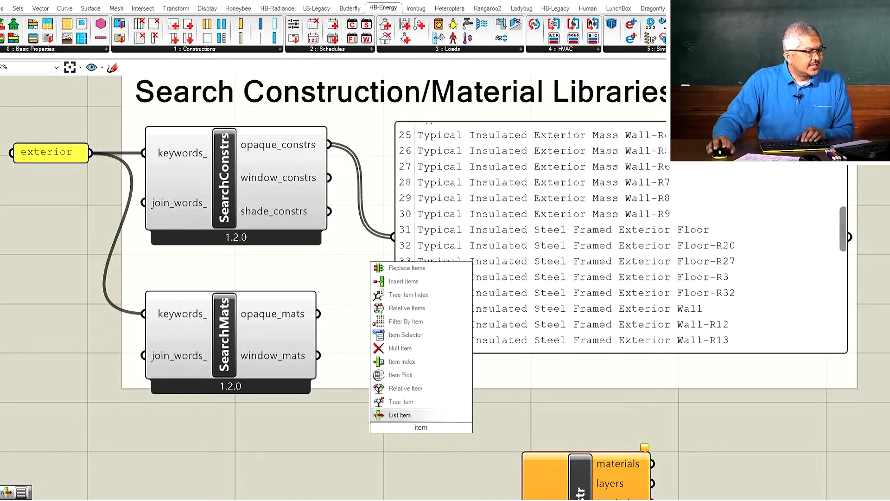
pyautogui.click(417, 416)
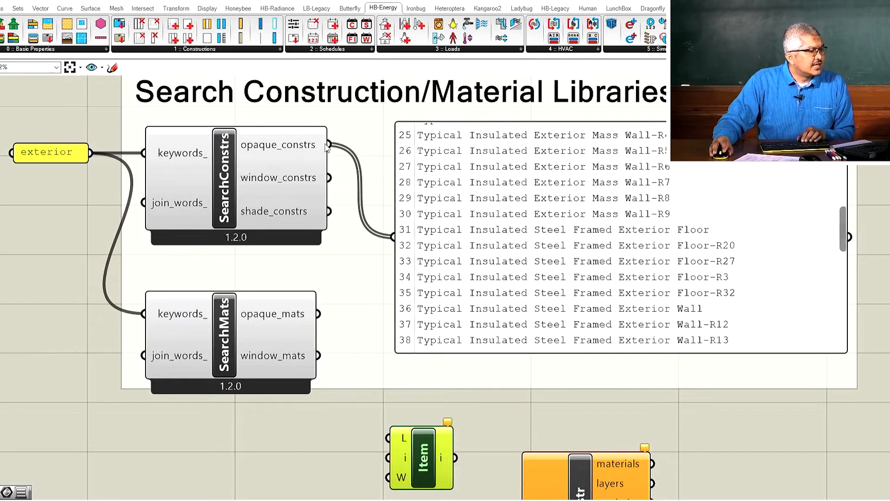
pyautogui.moveTo(329, 145); pyautogui.dragTo(389, 438)
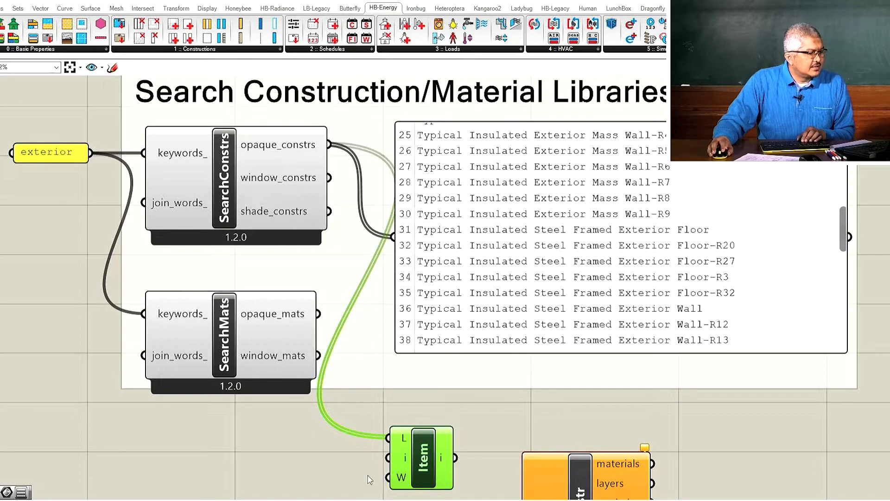
# - Feed a new text panel reading "30" into the List Item's i input
pyautogui.doubleClick(341, 457)
pyautogui.write('"30')
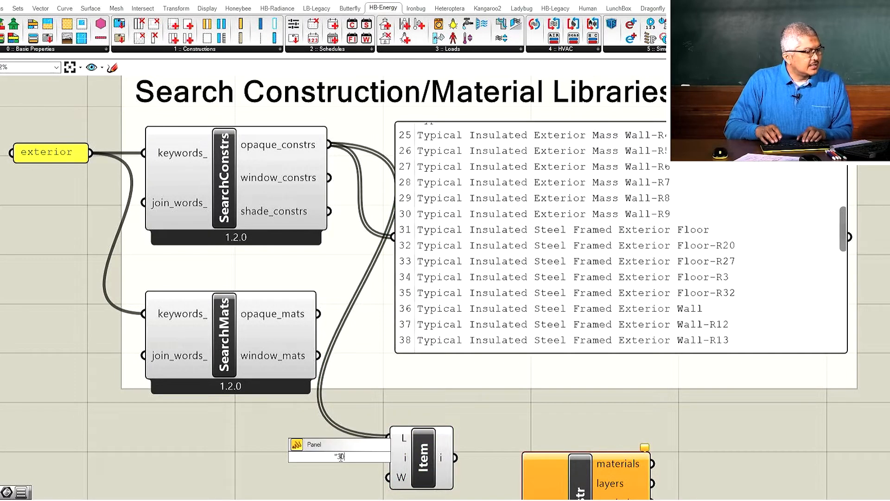
pyautogui.press('Return')
pyautogui.moveTo(360, 457); pyautogui.dragTo(388, 458)
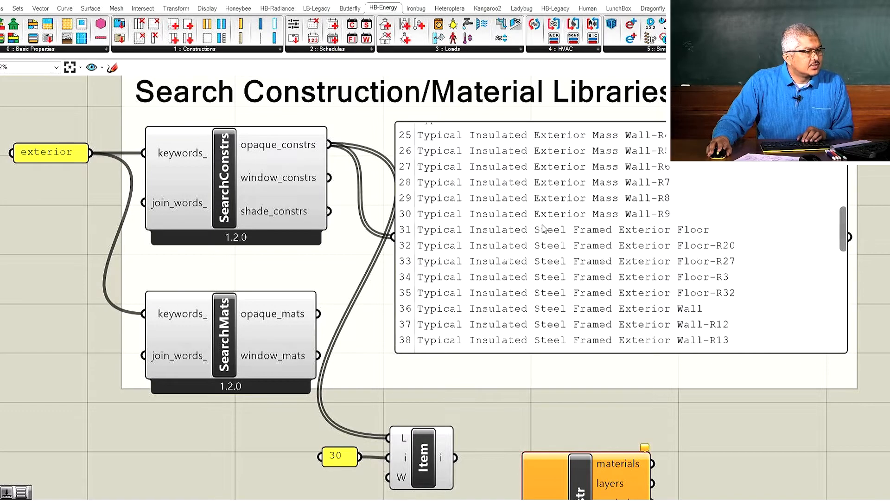
# - Display the List Item output in a new panel beside it, resized wide and short, with the DecnstrConstr component shifted to make room
pyautogui.scroll(-3, 533, 380)
pyautogui.scroll(3, 554, 417)
pyautogui.moveTo(554, 436); pyautogui.dragTo(585, 474)
pyautogui.doubleClick(547, 370)
pyautogui.write('panel')
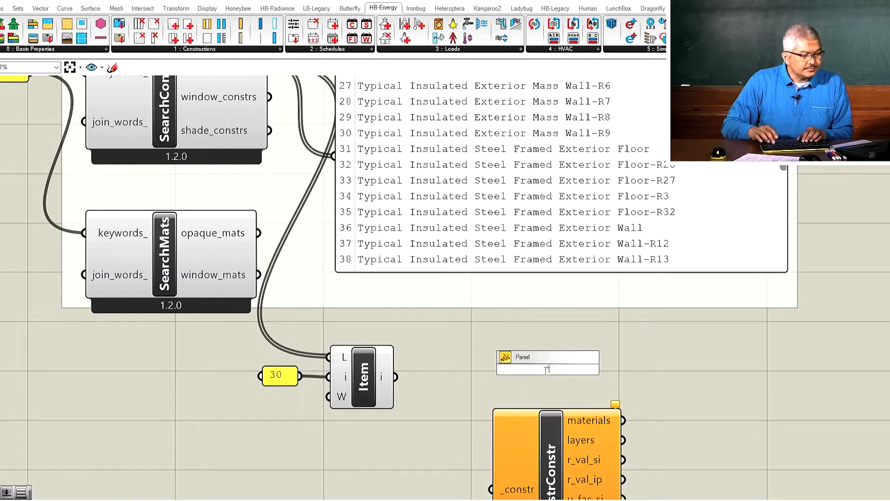
pyautogui.press('Return')
pyautogui.moveTo(396, 376); pyautogui.dragTo(567, 377)
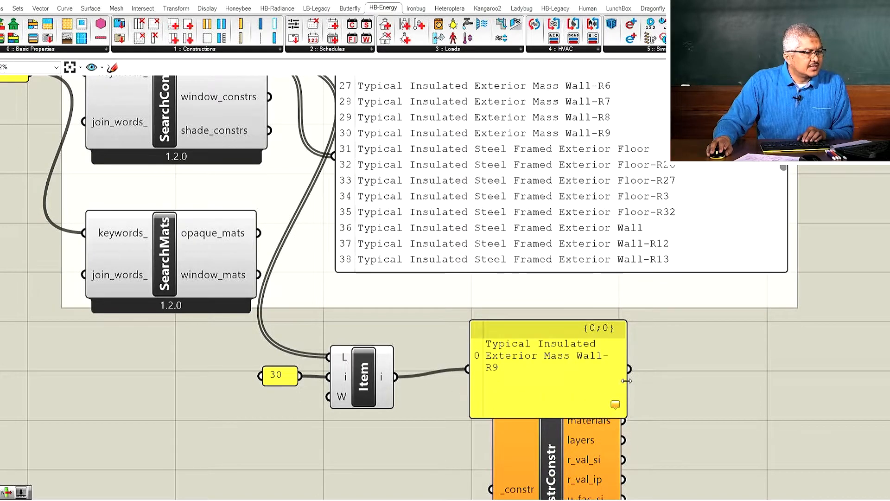
pyautogui.moveTo(627, 381); pyautogui.dragTo(836, 381)
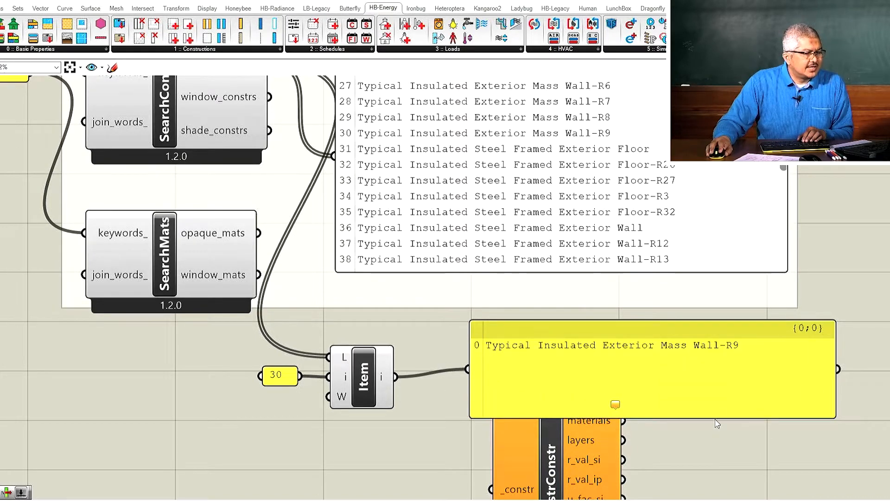
pyautogui.moveTo(715, 405); pyautogui.dragTo(653, 371)
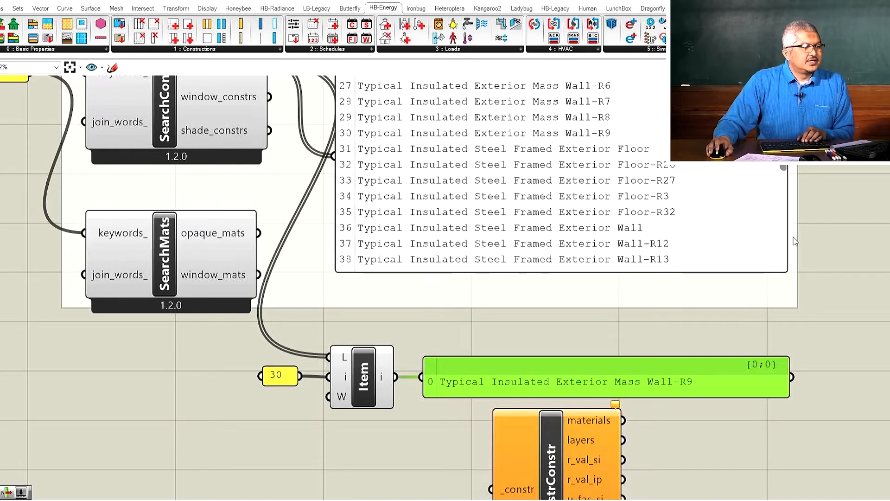
# - Examine the opaque constructions list from its first entry down to index 30
pyautogui.scroll(-3, 758, 293)
pyautogui.scroll(3, 802, 167)
pyautogui.moveTo(752, 229); pyautogui.dragTo(751, 145)
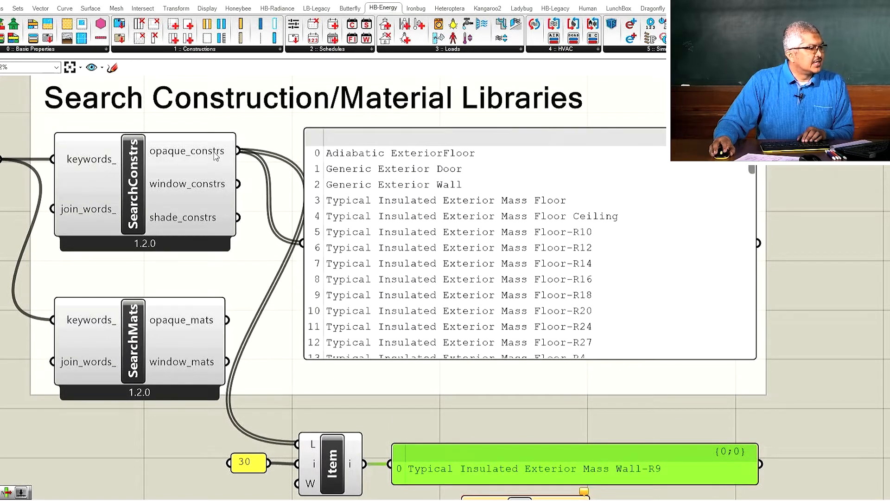
pyautogui.moveTo(209, 156)
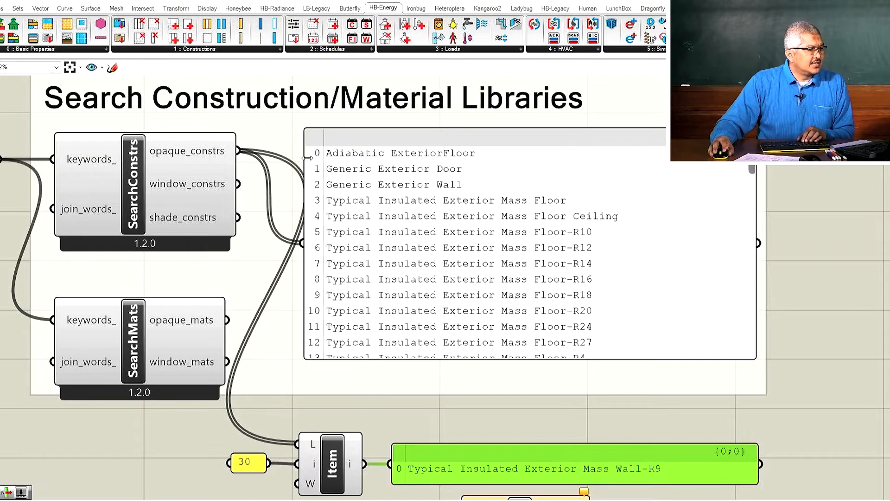
pyautogui.moveTo(751, 171); pyautogui.dragTo(747, 199)
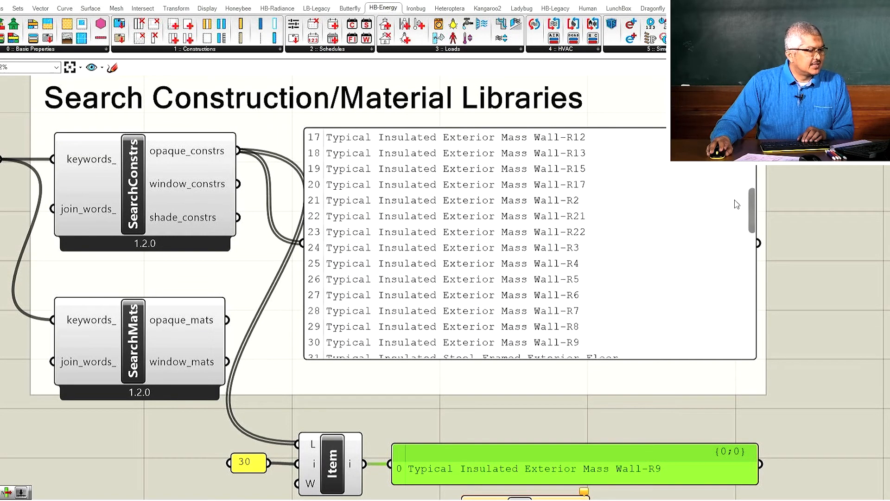
# - Place the DecnstrConstr component under the selected-construction panel and connect the List Item output to its _constr input
pyautogui.scroll(-2, 282, 356)
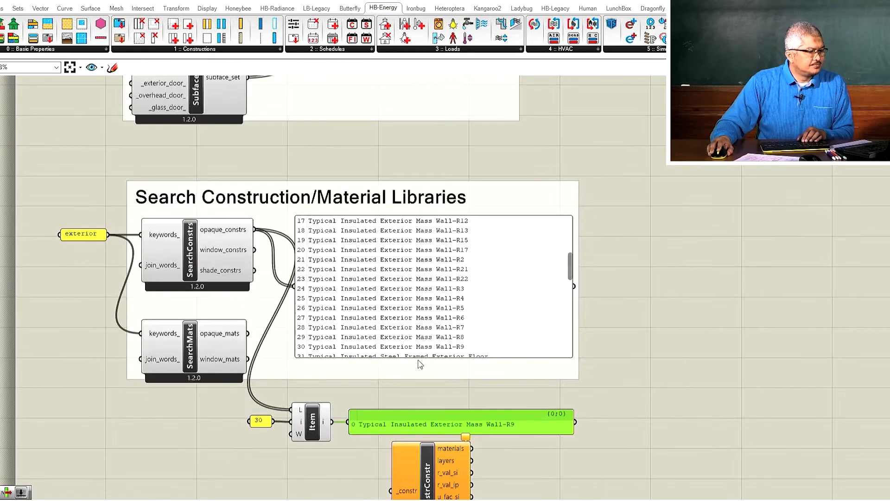
pyautogui.scroll(-2, 419, 360)
pyautogui.scroll(3, 423, 400)
pyautogui.scroll(-3, 464, 408)
pyautogui.scroll(3, 470, 412)
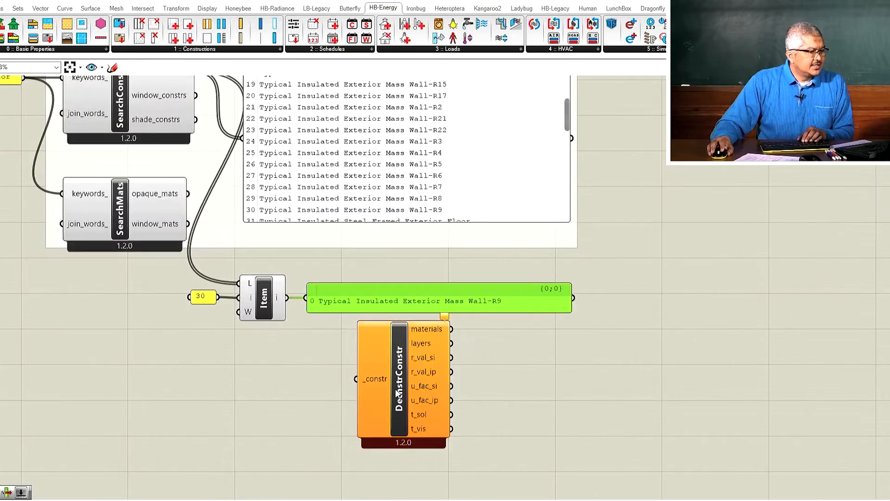
pyautogui.moveTo(410, 380); pyautogui.dragTo(374, 384)
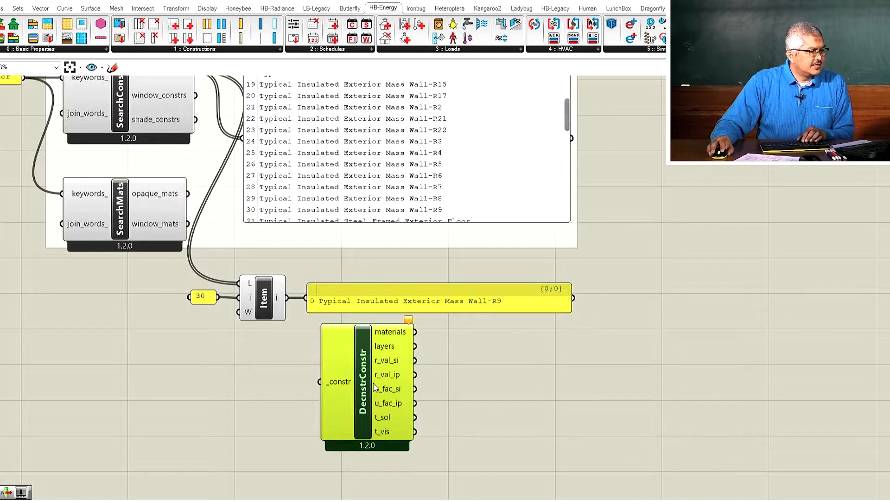
pyautogui.moveTo(288, 297); pyautogui.dragTo(355, 371)
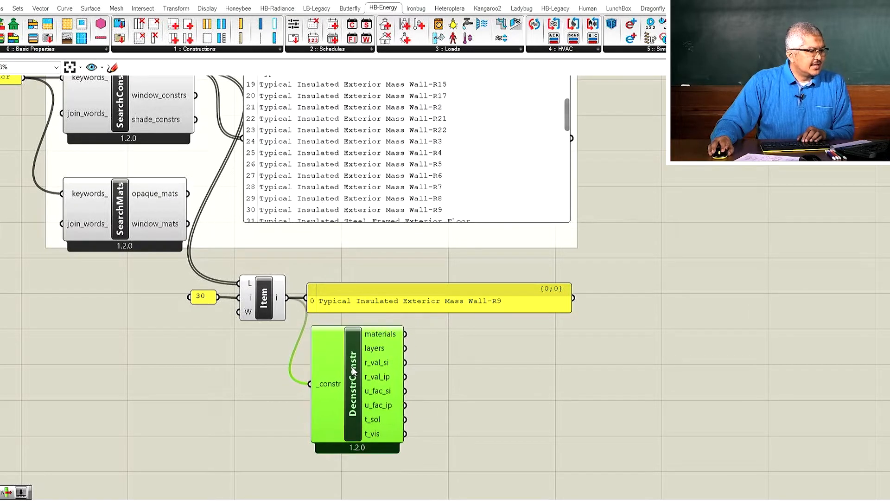
pyautogui.click(685, 358)
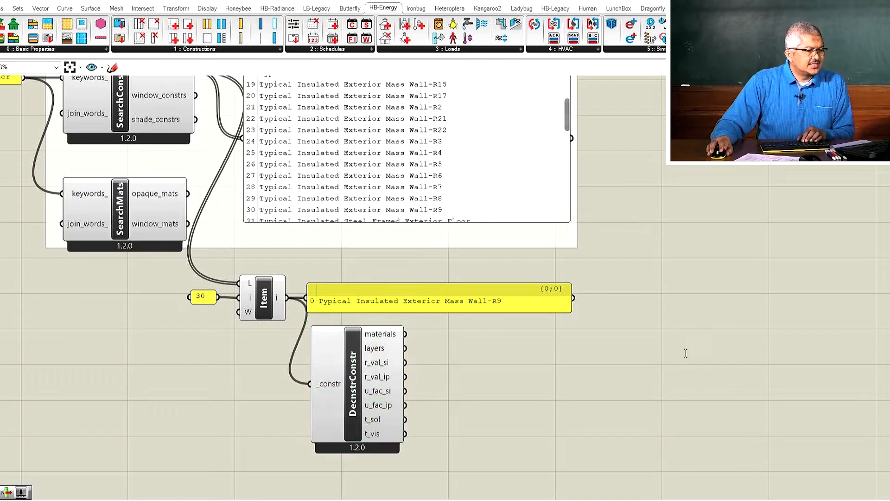
# - Add an empty panel beside DecnstrConstr and connect the materials output to it
pyautogui.doubleClick(689, 364)
pyautogui.write('"')
pyautogui.press('Return')
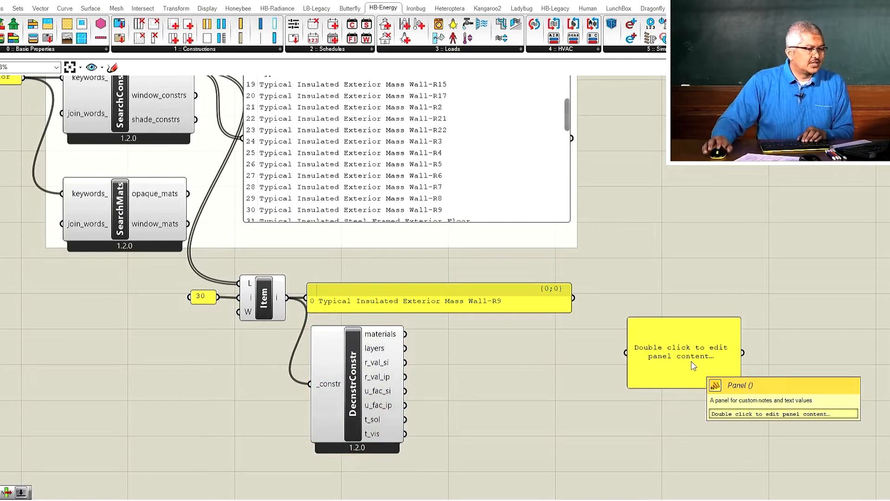
pyautogui.moveTo(405, 334); pyautogui.dragTo(624, 360)
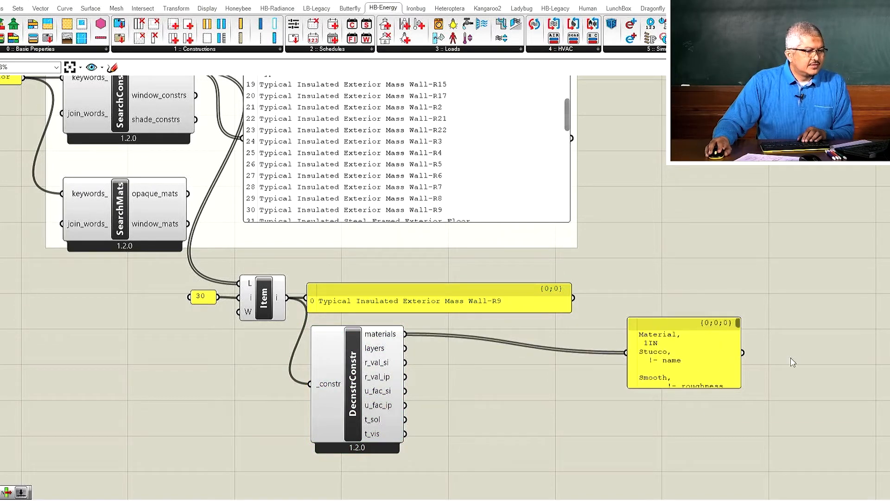
# - Enlarge the materials panel until all the construction's material layers fit, and position it beside the DecnstrConstr component
pyautogui.moveTo(741, 369); pyautogui.dragTo(888, 370)
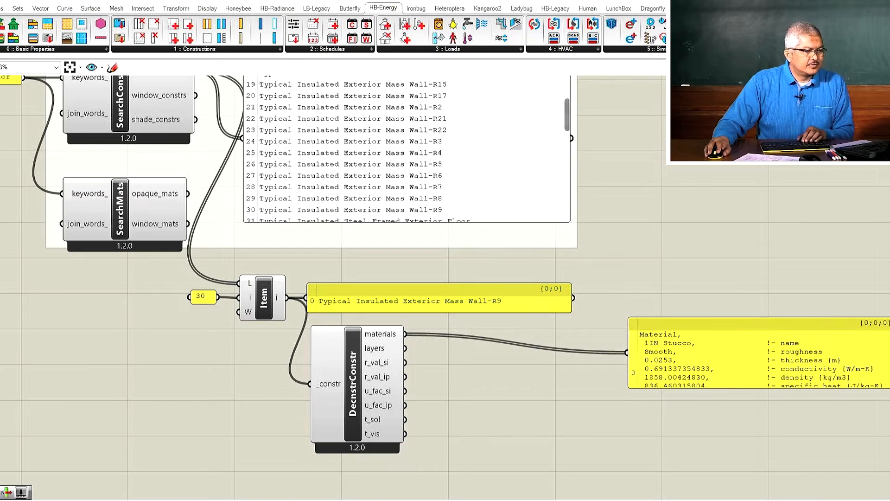
pyautogui.moveTo(779, 333); pyautogui.dragTo(730, 310)
pyautogui.moveTo(730, 365); pyautogui.dragTo(738, 479)
pyautogui.scroll(-3, 752, 301)
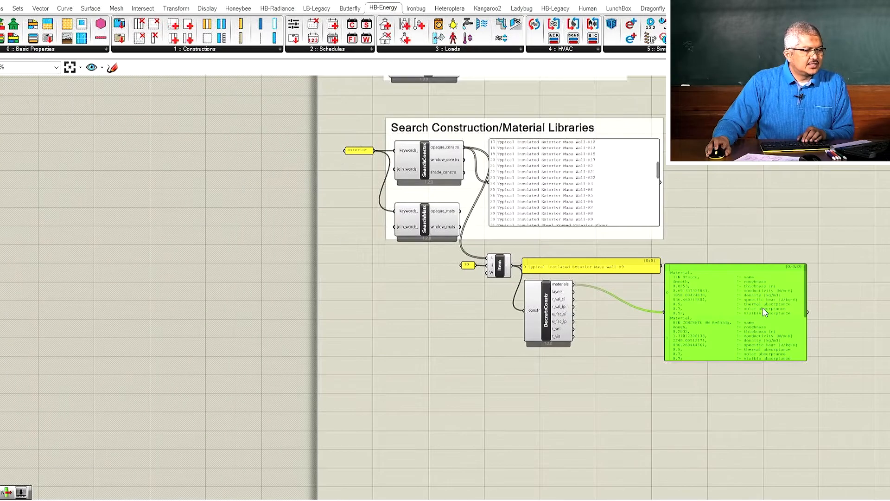
pyautogui.moveTo(771, 362); pyautogui.dragTo(767, 467)
pyautogui.moveTo(758, 295); pyautogui.dragTo(781, 199)
pyautogui.scroll(3, 789, 224)
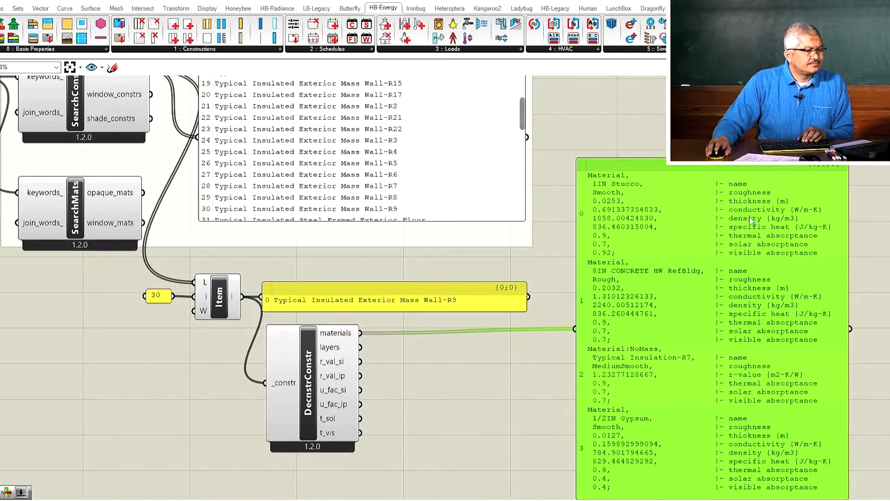
pyautogui.moveTo(734, 173); pyautogui.dragTo(719, 268)
pyautogui.click(464, 413)
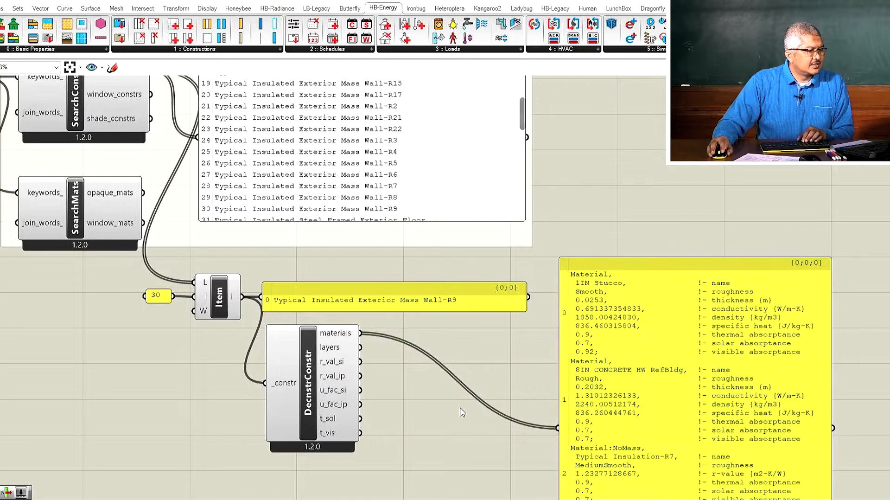
# - Add a panel for the layers output of DecnstrConstr and resize it so each layer name fits on one line
pyautogui.doubleClick(478, 408)
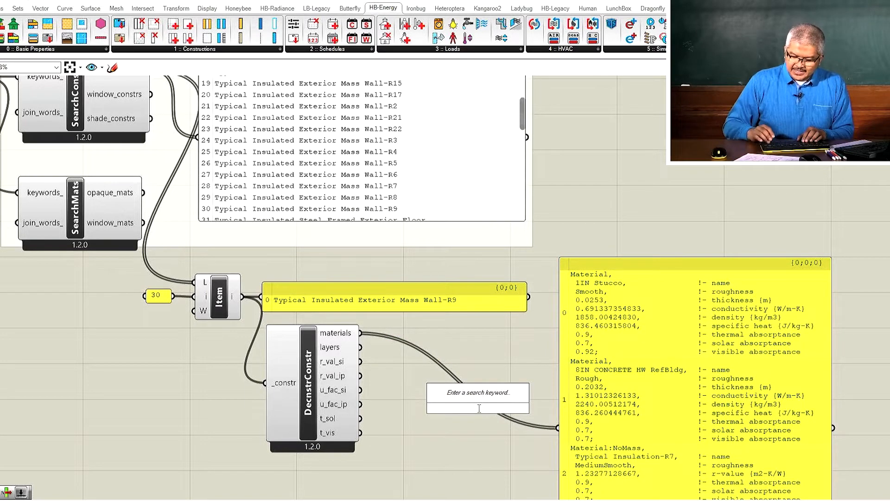
pyautogui.write('panel')
pyautogui.press('Return')
pyautogui.moveTo(360, 347); pyautogui.dragTo(410, 362)
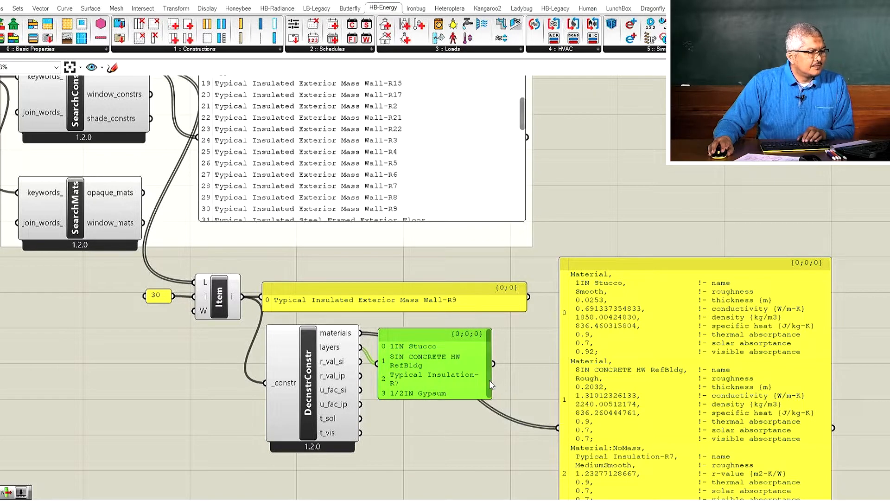
pyautogui.moveTo(493, 384); pyautogui.dragTo(549, 379)
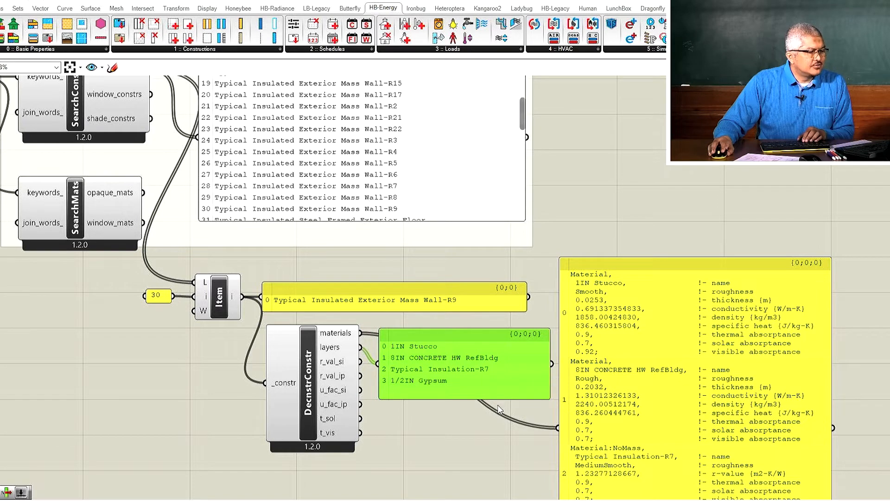
pyautogui.moveTo(500, 397); pyautogui.dragTo(500, 390)
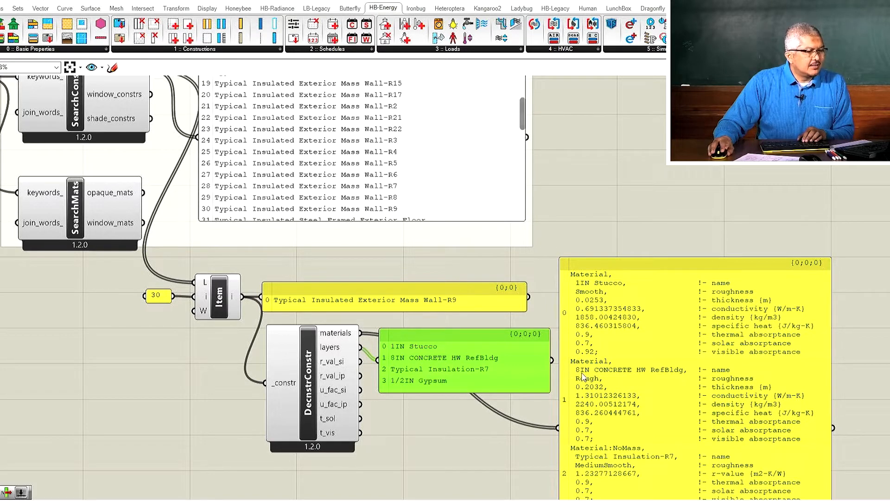
# - Add a panel below the layers panel and connect both the r_val_si and r_val_ip outputs to it
pyautogui.scroll(-3, 660, 368)
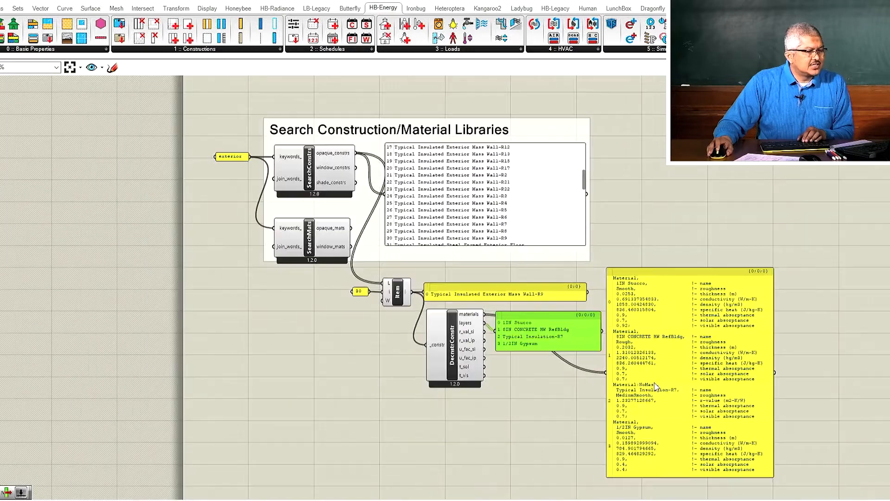
pyautogui.scroll(3, 658, 385)
pyautogui.click(450, 382)
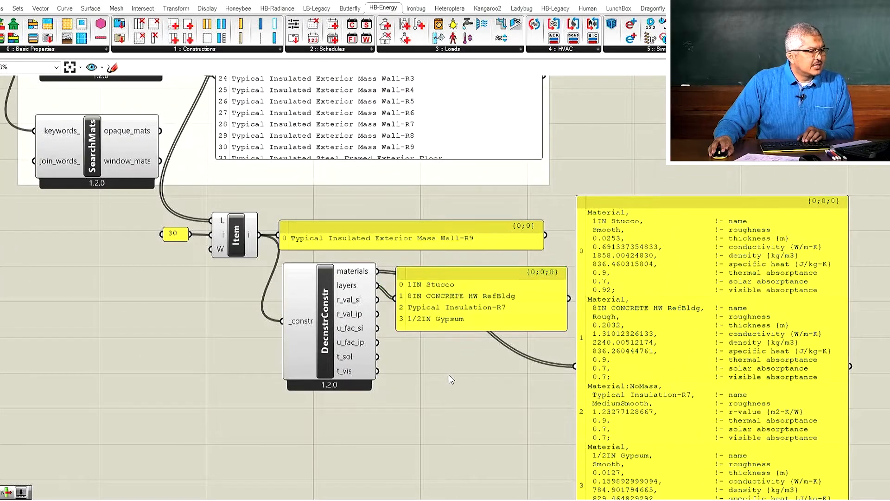
pyautogui.doubleClick(479, 385)
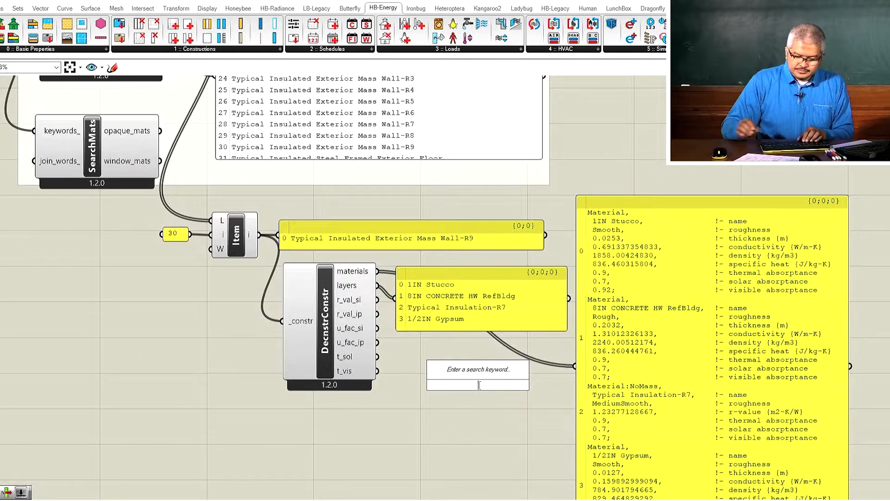
pyautogui.write('panel')
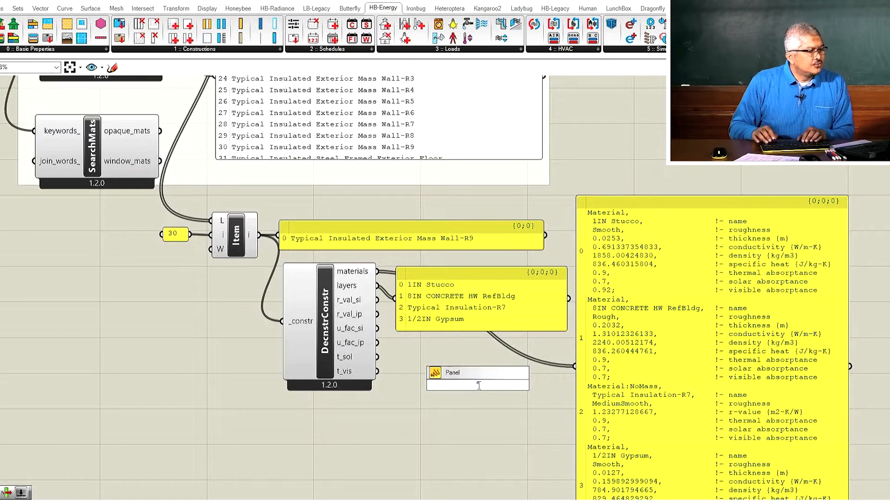
pyautogui.press('Return')
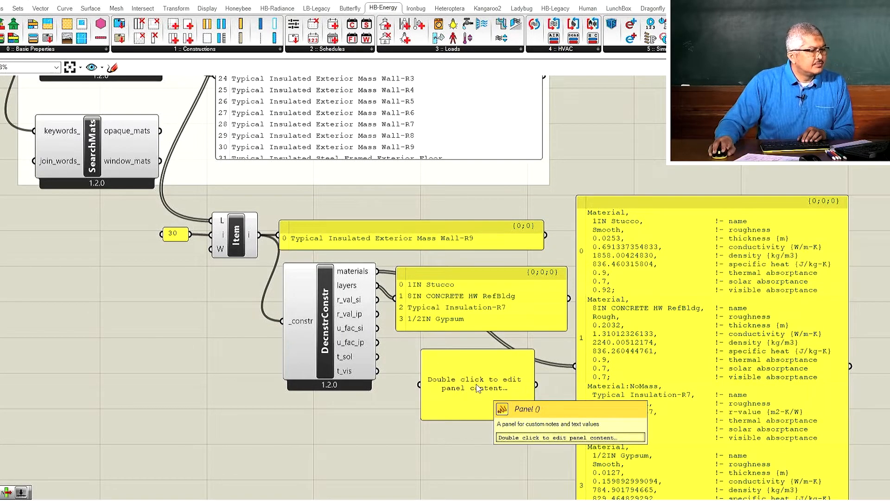
pyautogui.moveTo(378, 299); pyautogui.dragTo(419, 385)
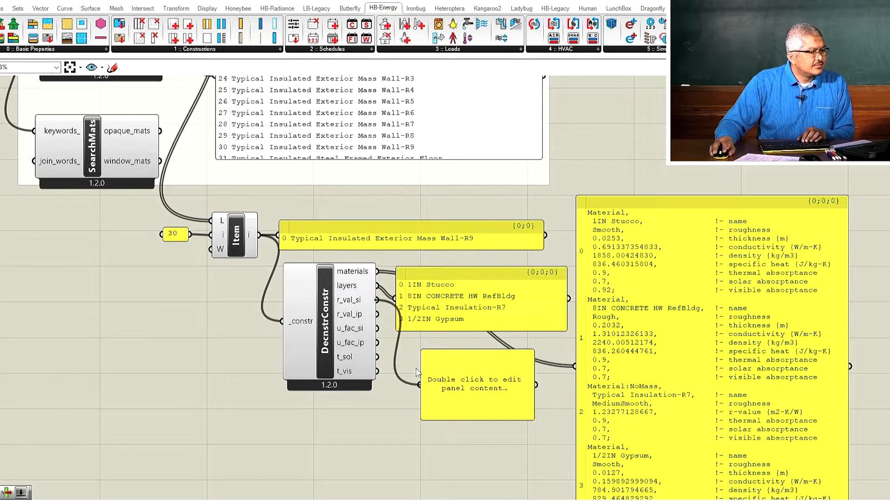
pyautogui.moveTo(395, 340); pyautogui.dragTo(419, 393)
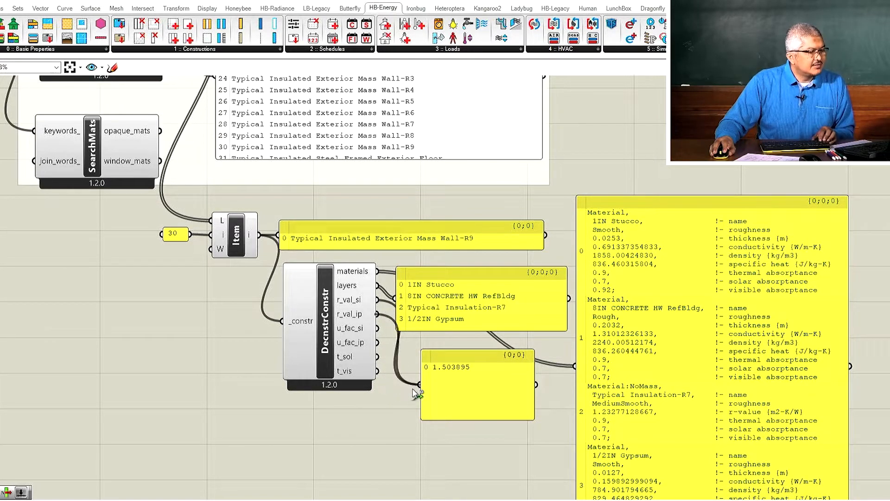
# - Title the R-value panel "R-Values SI & IP" and fit it directly beneath the layers panel with both values in view
pyautogui.moveTo(461, 349); pyautogui.dragTo(443, 345)
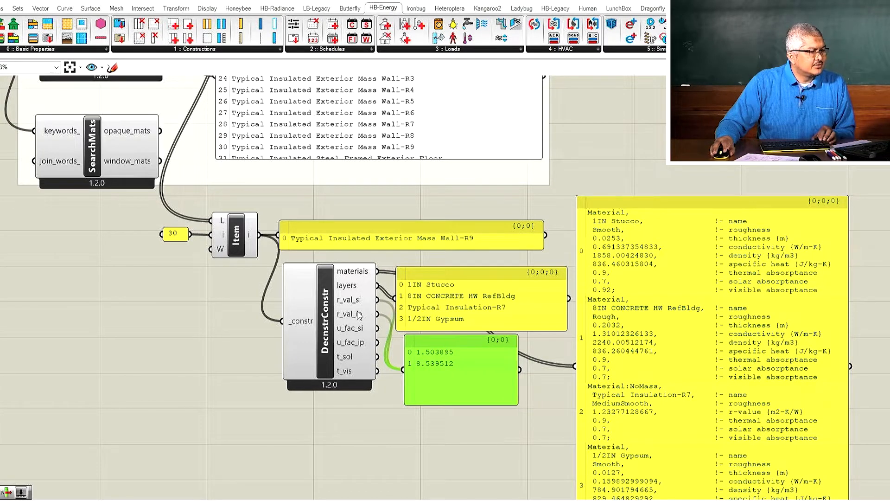
pyautogui.moveTo(441, 404); pyautogui.dragTo(440, 373)
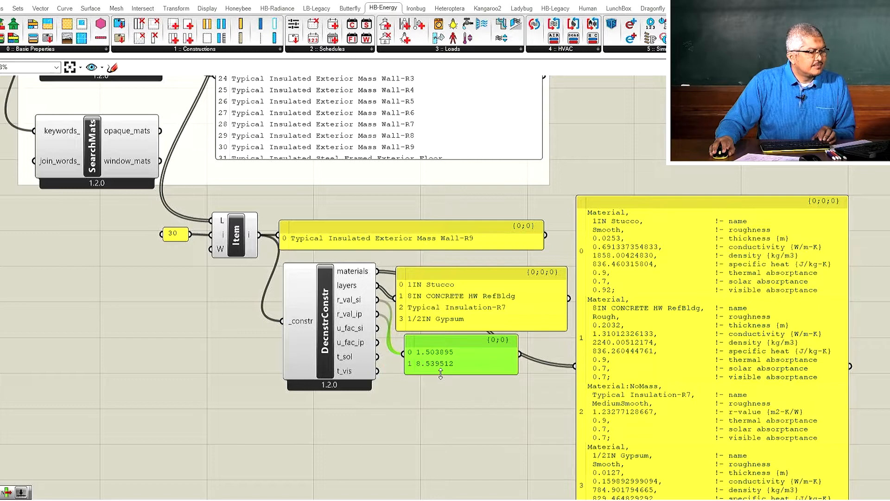
pyautogui.rightClick(461, 348)
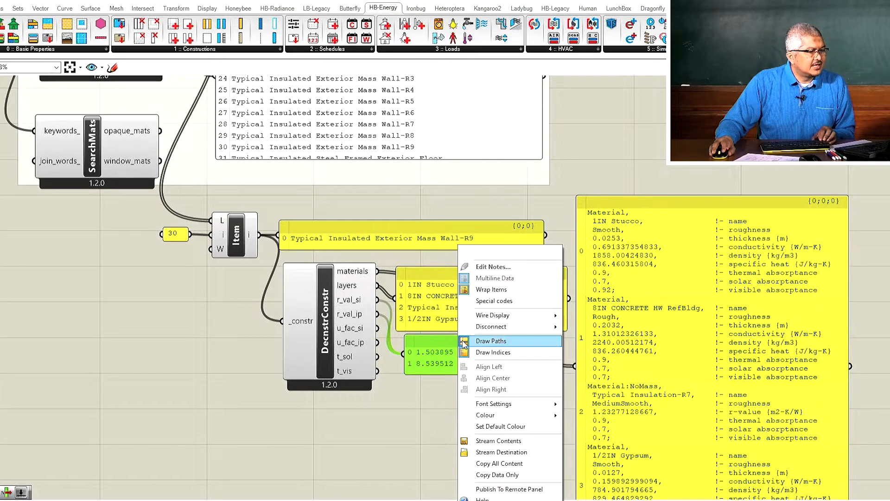
pyautogui.write('R-Values SI')
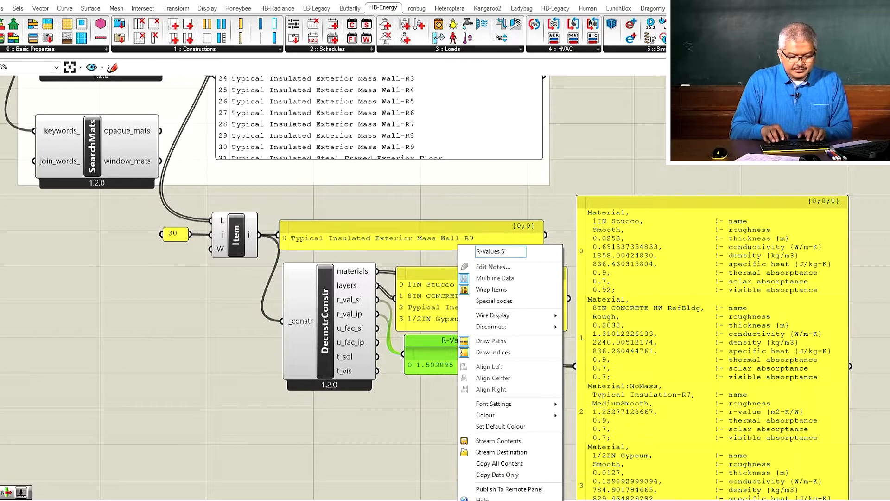
pyautogui.write('& IP')
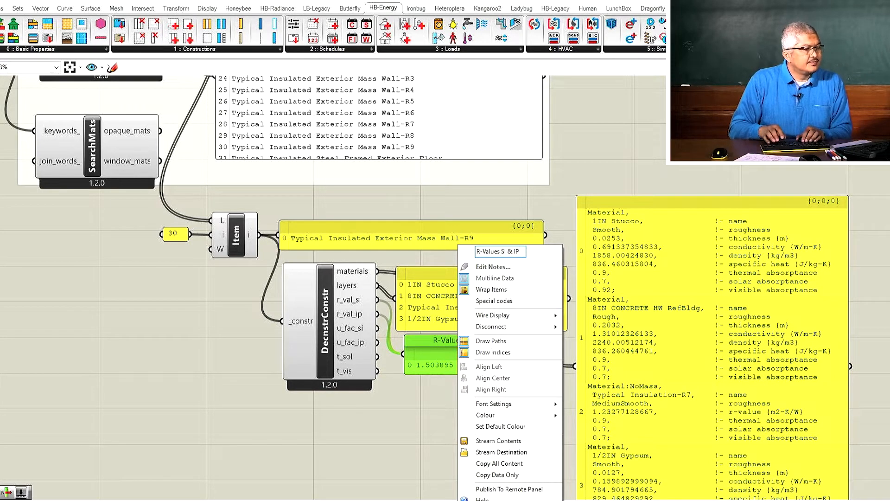
pyautogui.press('Return')
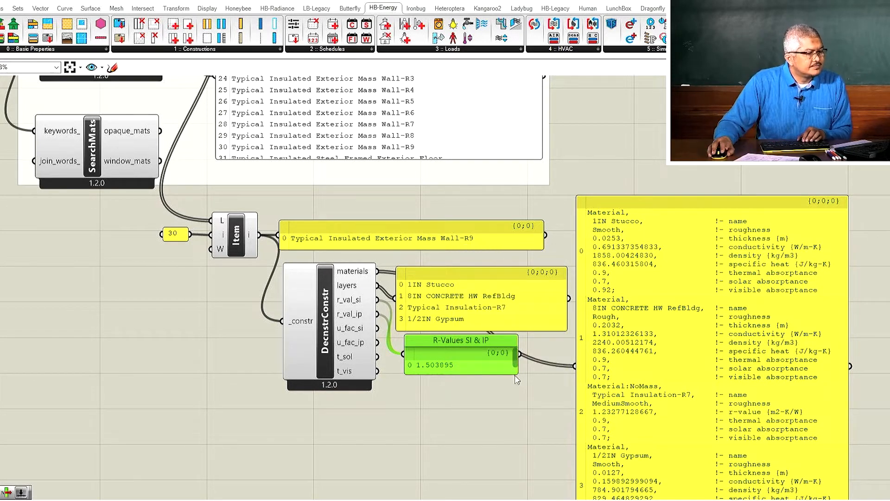
pyautogui.moveTo(513, 371); pyautogui.dragTo(542, 385)
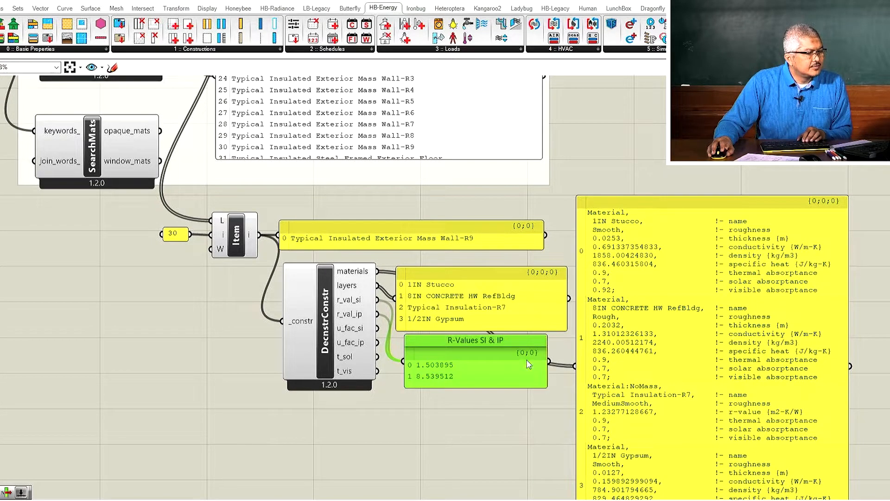
pyautogui.moveTo(520, 344); pyautogui.dragTo(513, 343)
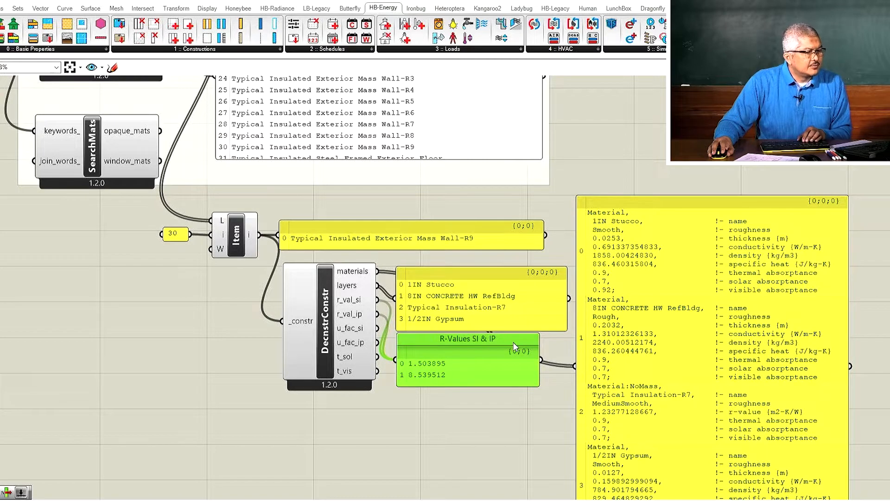
# - Duplicate the R-values panel directly below the original and rewire the copy to the u_fac_si and u_fac_ip outputs
pyautogui.hotkey('ctrl', 'v')
pyautogui.moveTo(515, 352); pyautogui.dragTo(508, 398)
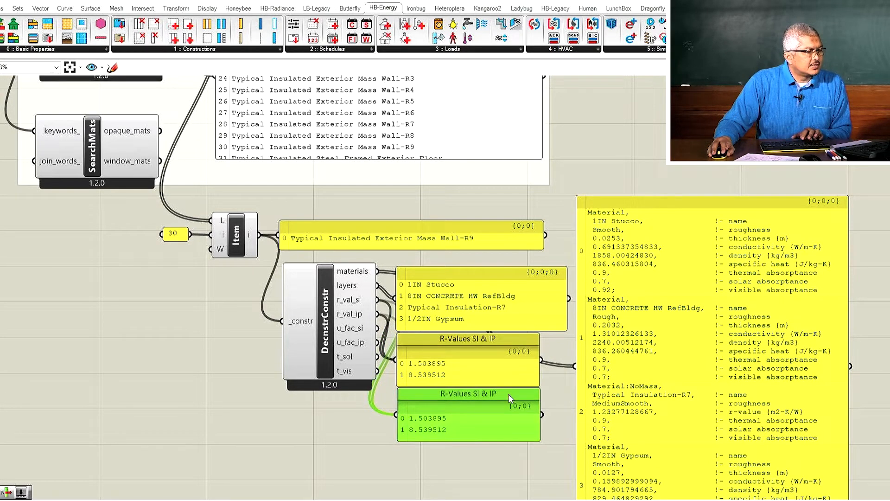
pyautogui.moveTo(378, 328); pyautogui.dragTo(396, 415)
pyautogui.keyDown('shift'); pyautogui.moveTo(378, 343); pyautogui.dragTo(396, 414); pyautogui.keyUp('shift')
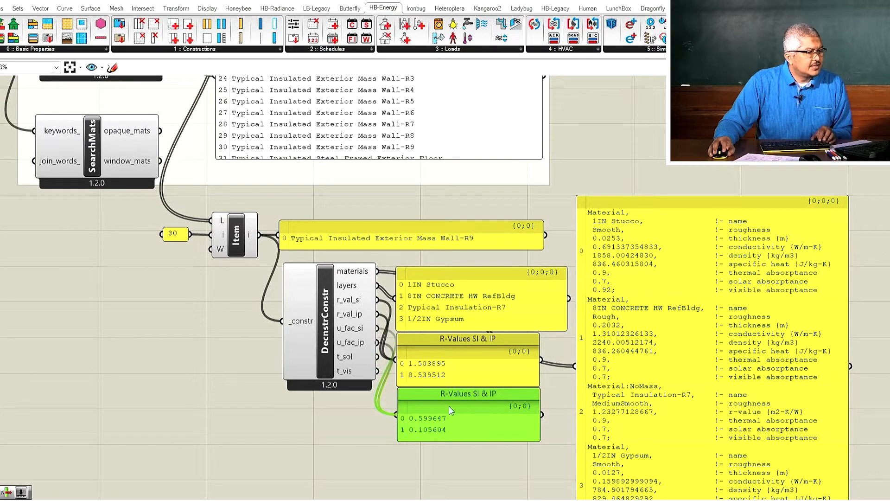
# - Retitle the duplicated panel "U-Values SI & IP" and leave a slight gap between it and the R-values panel
pyautogui.rightClick(461, 397)
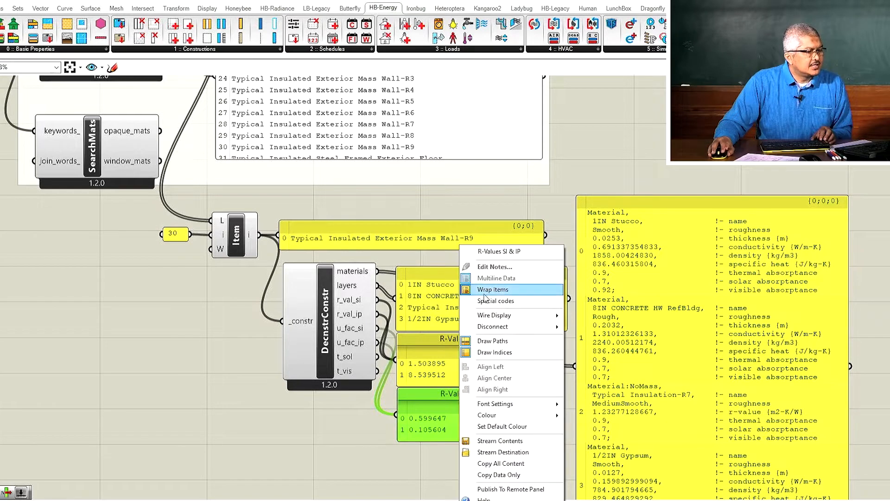
pyautogui.click(482, 252)
pyautogui.press('BackSpace')
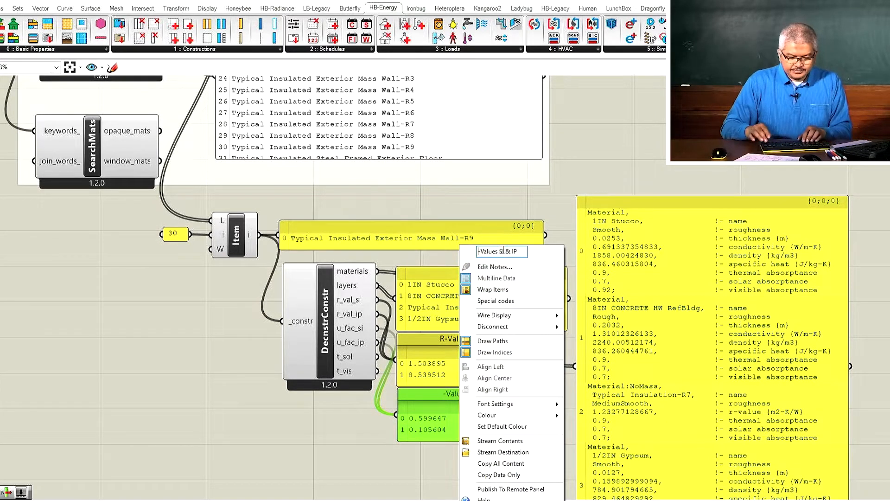
pyautogui.write('U')
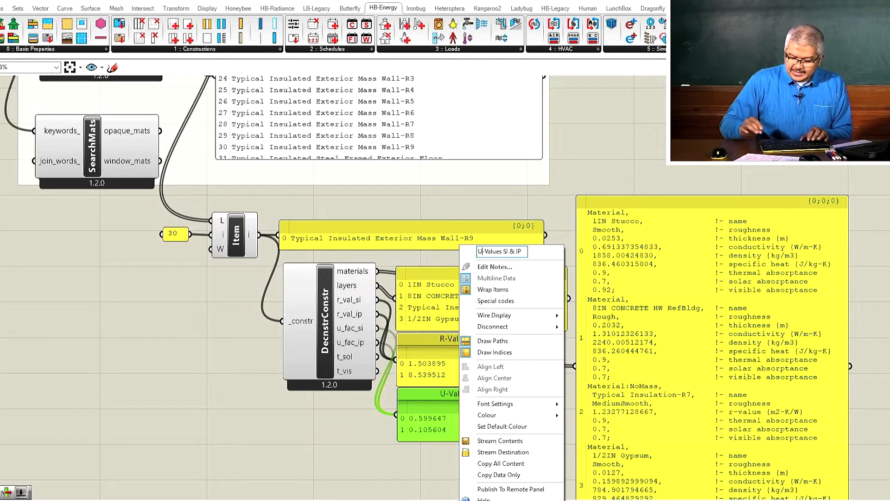
pyautogui.press('Return')
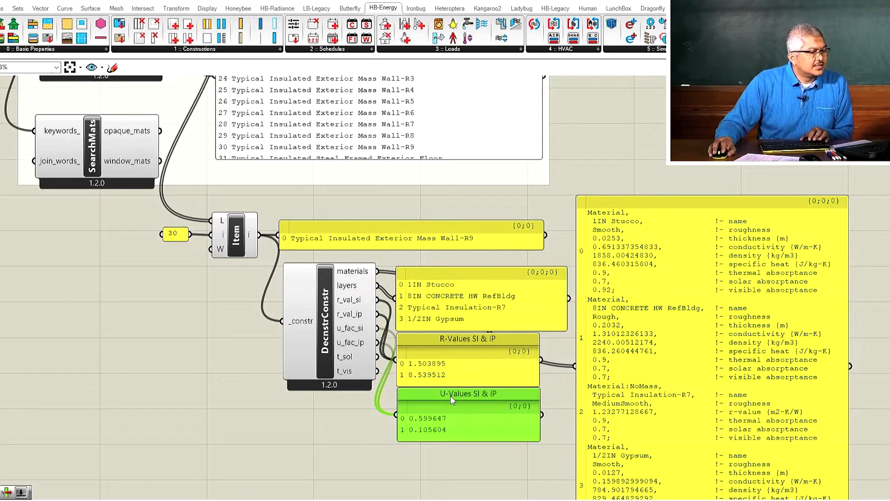
pyautogui.moveTo(450, 394); pyautogui.dragTo(451, 396)
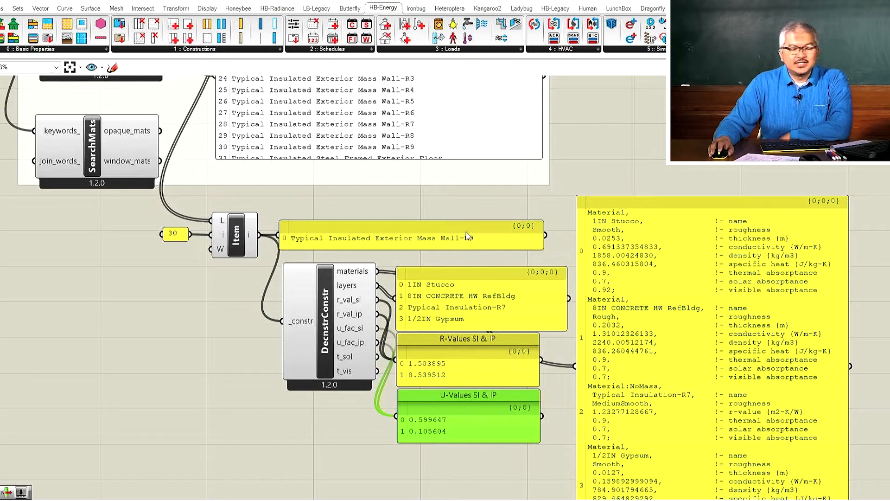
# - Place the Honeybee DecnstrMat component on the empty canvas below the U-values panel
pyautogui.scroll(-2, 467, 231)
pyautogui.scroll(2, 465, 424)
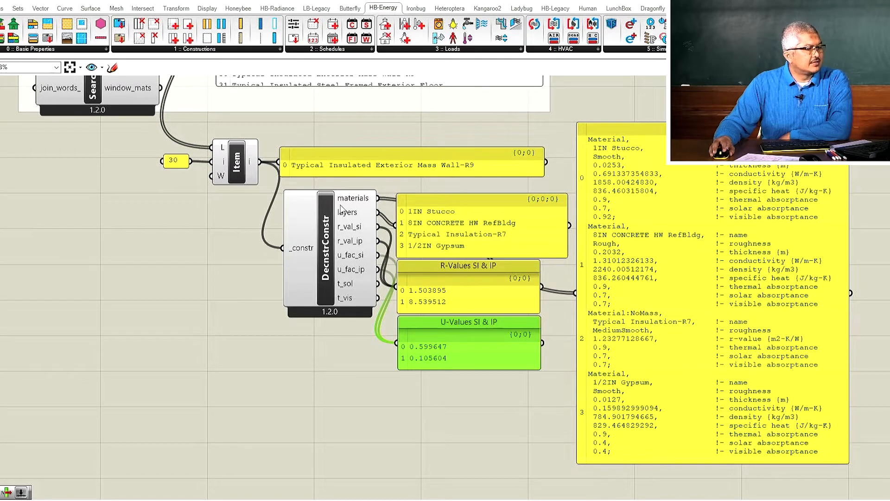
pyautogui.moveTo(363, 232)
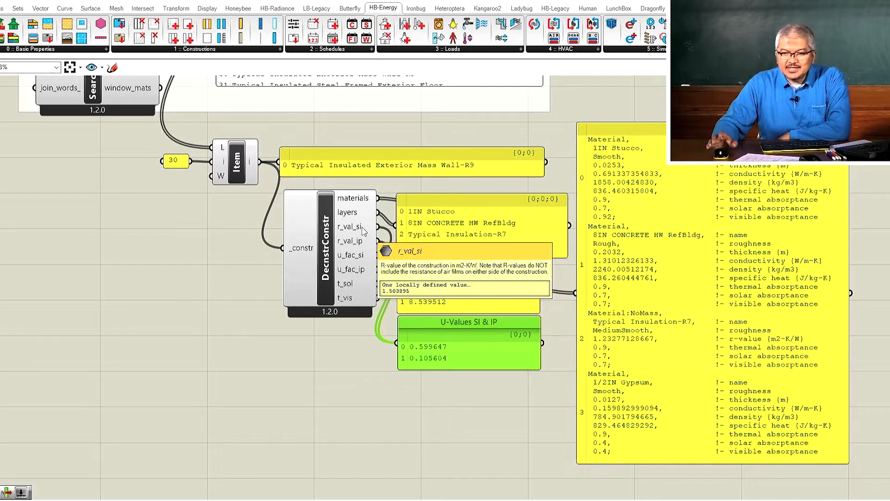
pyautogui.scroll(-3, 365, 229)
pyautogui.scroll(3, 420, 327)
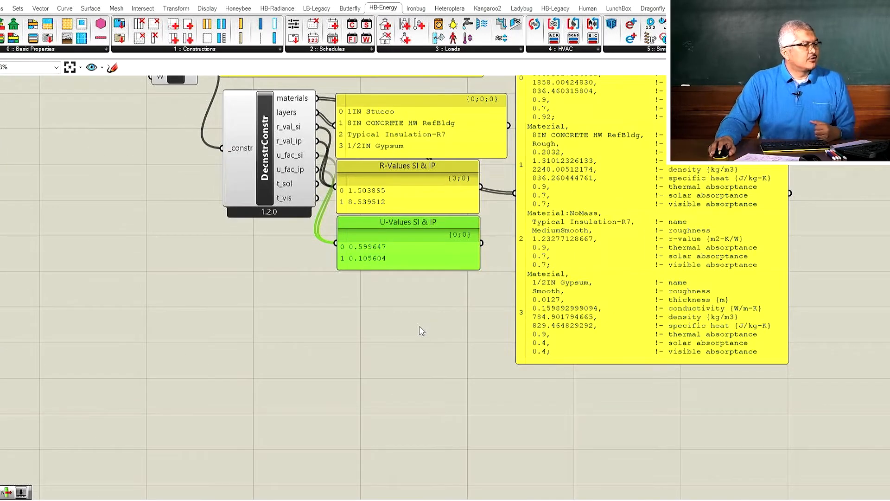
pyautogui.click(416, 372)
pyautogui.doubleClick(415, 370)
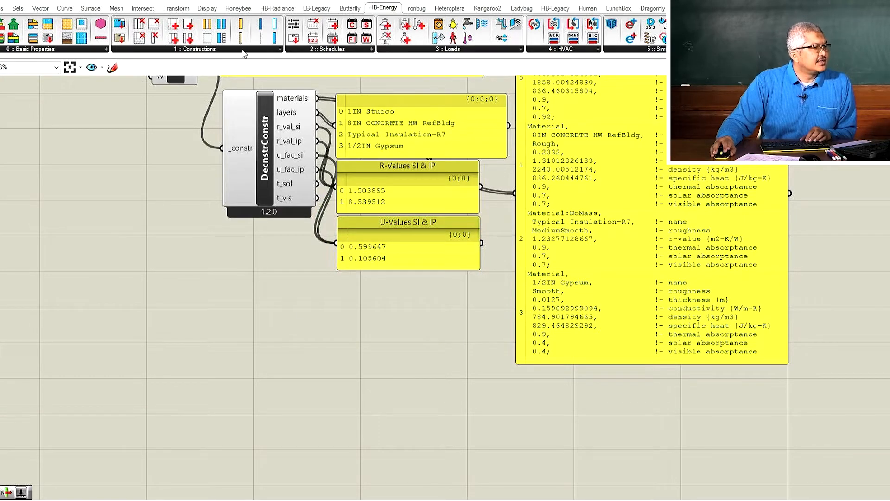
pyautogui.click(241, 50)
pyautogui.moveTo(281, 103); pyautogui.dragTo(418, 420)
pyautogui.scroll(-2, 214, 320)
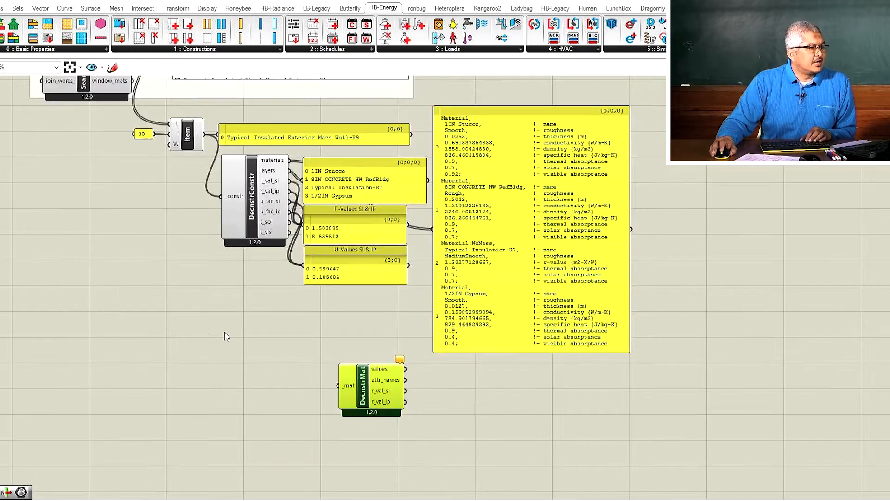
# - Add a List Item component in the empty area between DecnstrConstr and DecnstrMat
pyautogui.scroll(3, 405, 339)
pyautogui.scroll(-3, 361, 308)
pyautogui.scroll(2, 219, 199)
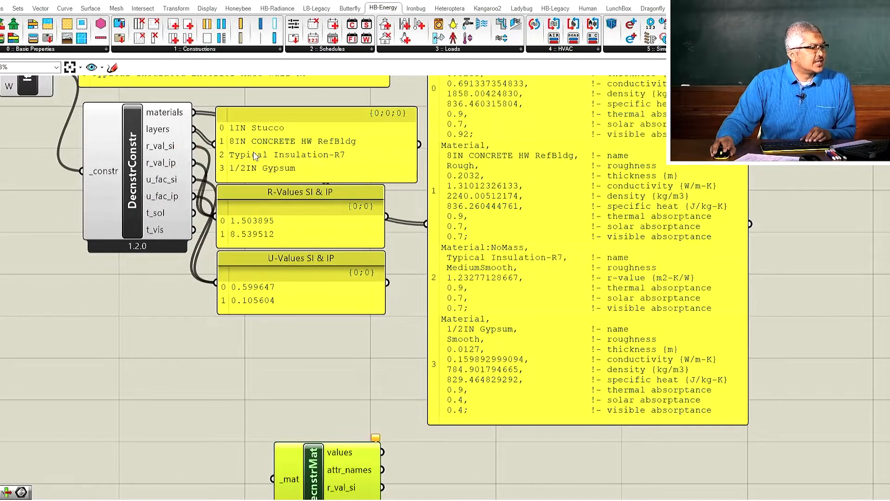
pyautogui.doubleClick(224, 380)
pyautogui.write('item')
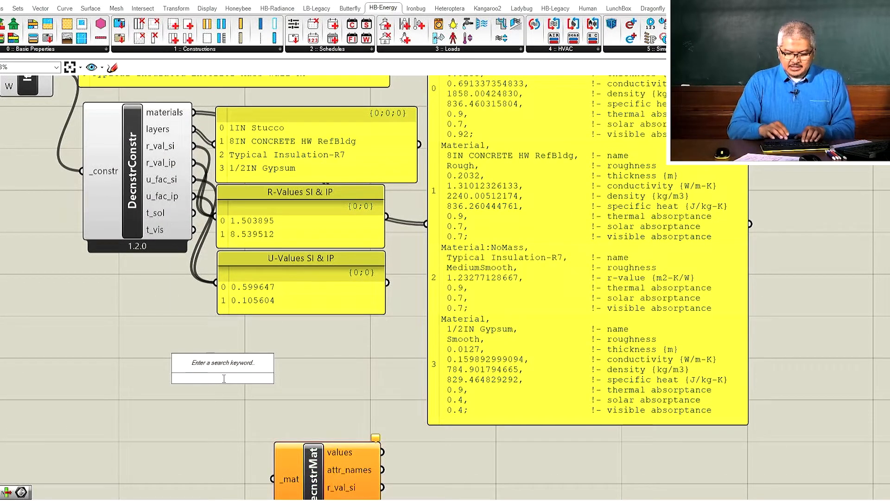
pyautogui.press('Return')
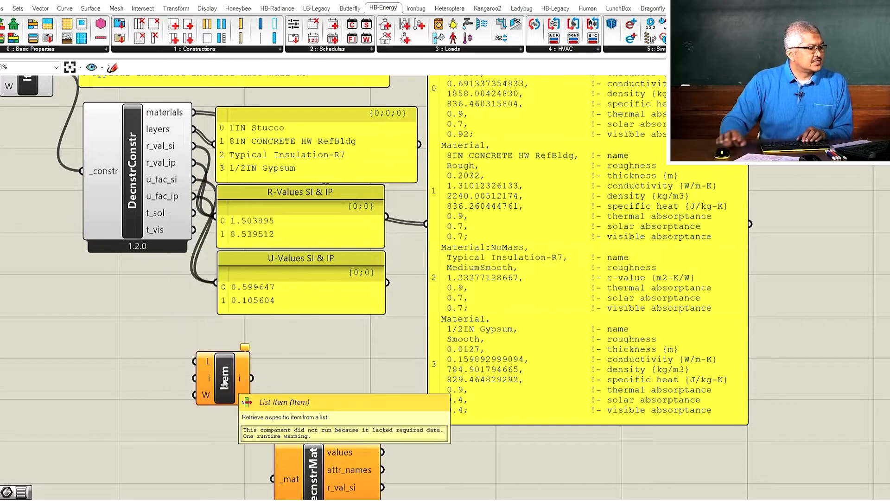
# - Connect the layers output to the new List Item's list input and its item output to DecnstrMat's _mat input
pyautogui.moveTo(194, 133); pyautogui.dragTo(194, 362)
pyautogui.moveTo(309, 467); pyautogui.dragTo(338, 440)
pyautogui.moveTo(252, 378); pyautogui.dragTo(302, 487)
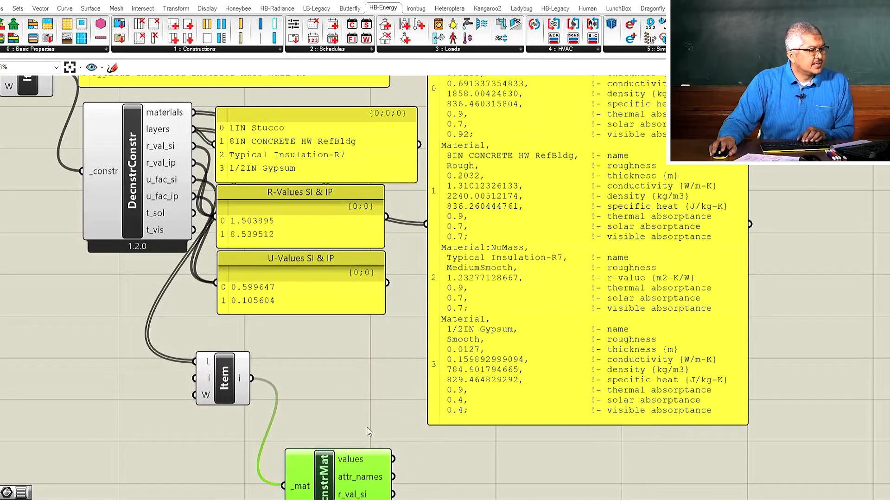
# - Shift DecnstrMat slightly lower, add a panel beside its outputs, and connect the values output to that panel
pyautogui.scroll(-3, 290, 366)
pyautogui.scroll(3, 327, 432)
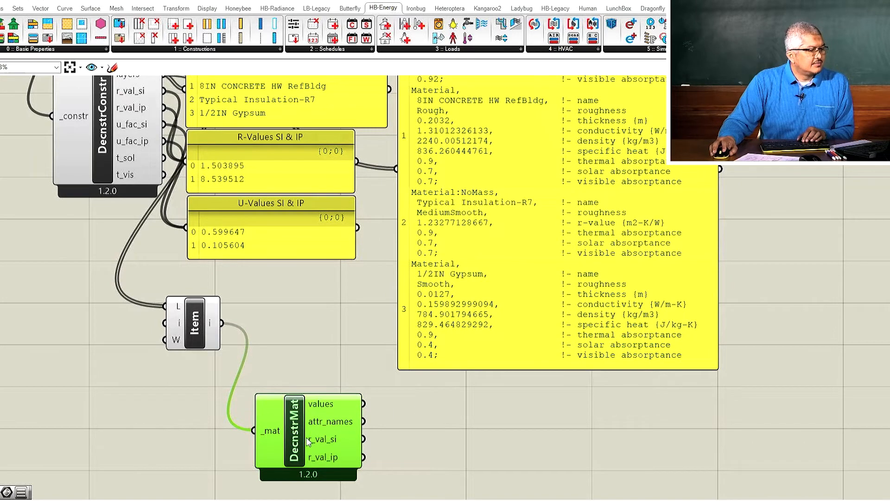
pyautogui.moveTo(291, 441); pyautogui.dragTo(282, 457)
pyautogui.doubleClick(446, 428)
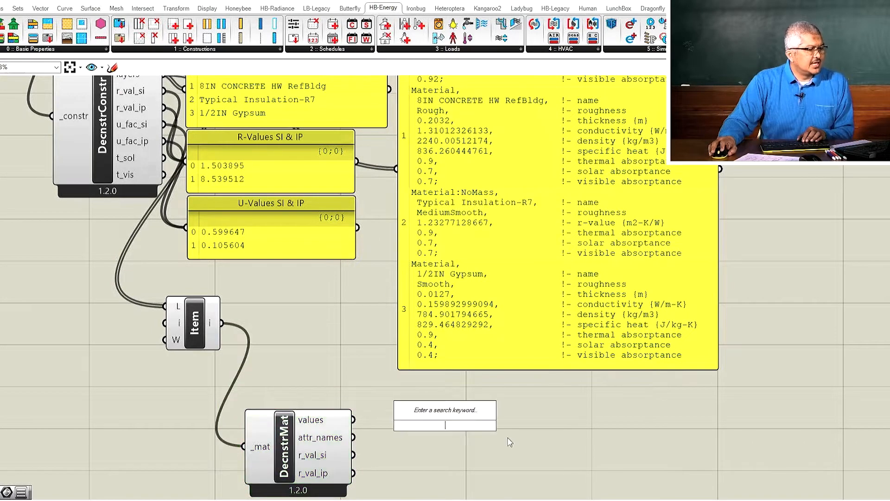
pyautogui.write('//')
pyautogui.press('Return')
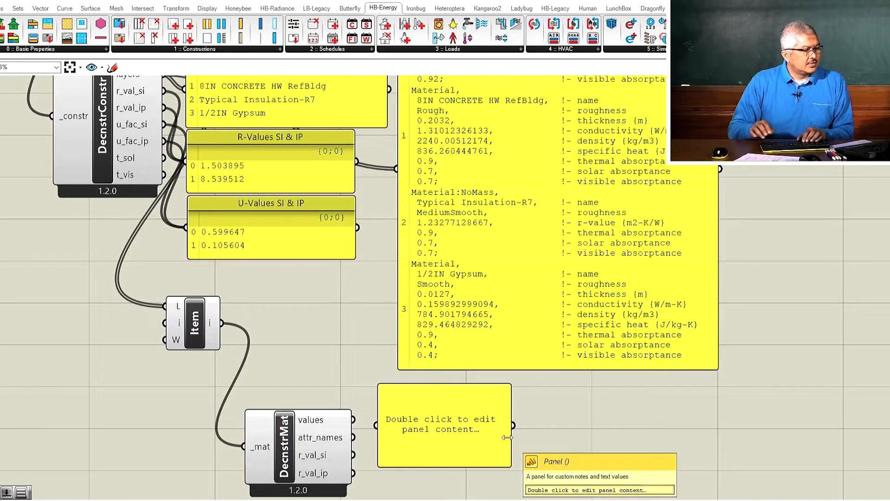
pyautogui.moveTo(479, 449); pyautogui.dragTo(514, 465)
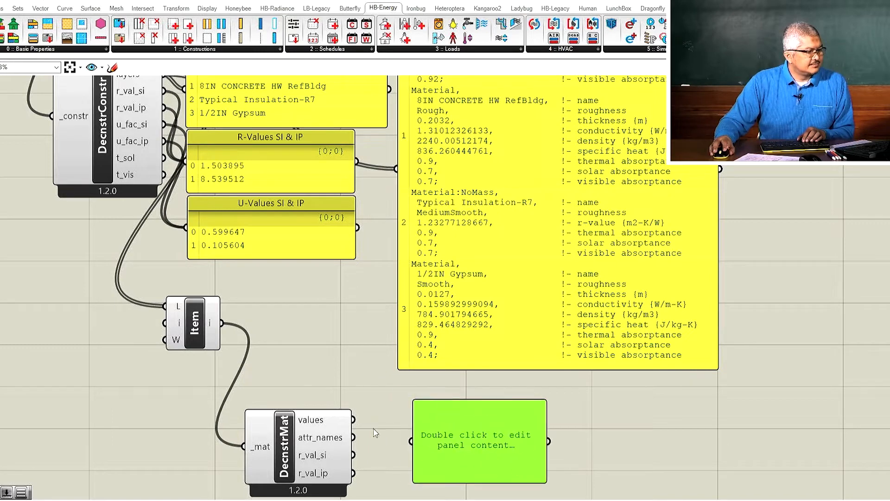
pyautogui.moveTo(354, 420); pyautogui.dragTo(425, 444)
# - Duplicate the values panel, place the copy overlapping its right part, and feed the copy from DecnstrMat's attr_names output
pyautogui.hotkey('ctrl', 'c')
pyautogui.hotkey('ctrl', 'v')
pyautogui.moveTo(506, 423); pyautogui.dragTo(566, 419)
pyautogui.moveTo(353, 437); pyautogui.dragTo(441, 426)
pyautogui.click(446, 424)
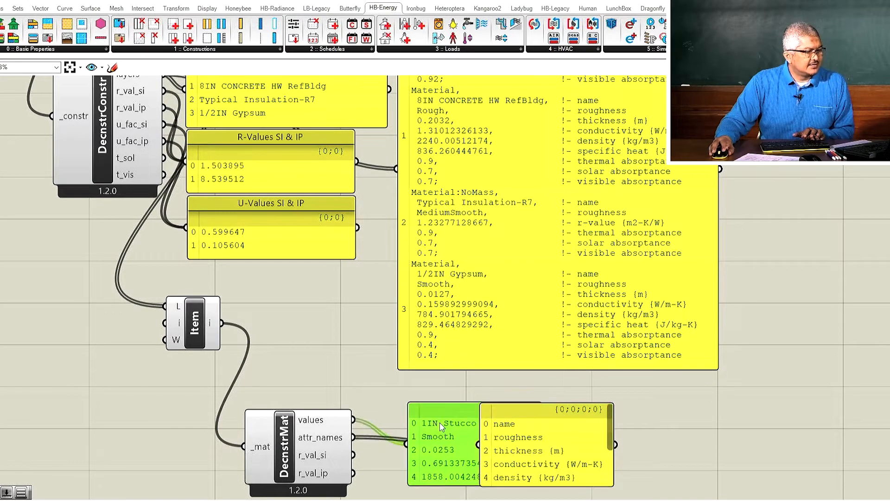
# - Extend the values and attribute names panels downward so that all material attribute rows fit
pyautogui.scroll(-2, 559, 372)
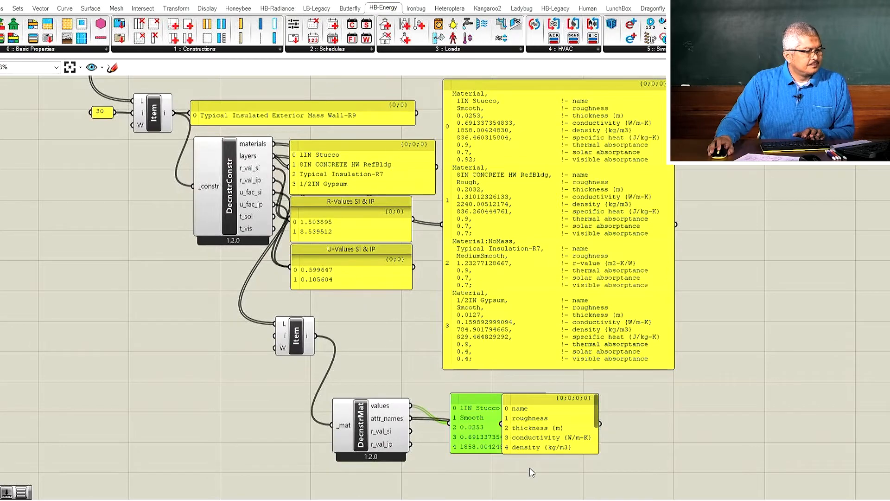
pyautogui.scroll(4, 529, 468)
pyautogui.moveTo(564, 268); pyautogui.dragTo(567, 142, button='right')
pyautogui.scroll(-1, 557, 408)
pyautogui.scroll(1, 559, 410)
pyautogui.moveTo(448, 318); pyautogui.dragTo(451, 394)
pyautogui.moveTo(594, 316); pyautogui.dragTo(589, 409)
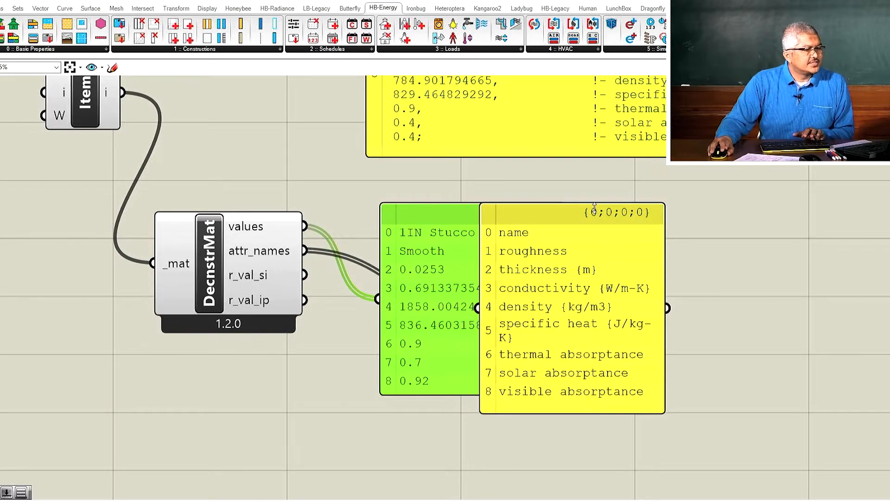
# - Widen the attribute names panel to fit each entry on one line, match the values panel's height, and shift both closer to DecnstrMat
pyautogui.click(574, 217)
pyautogui.moveTo(576, 214); pyautogui.dragTo(575, 213)
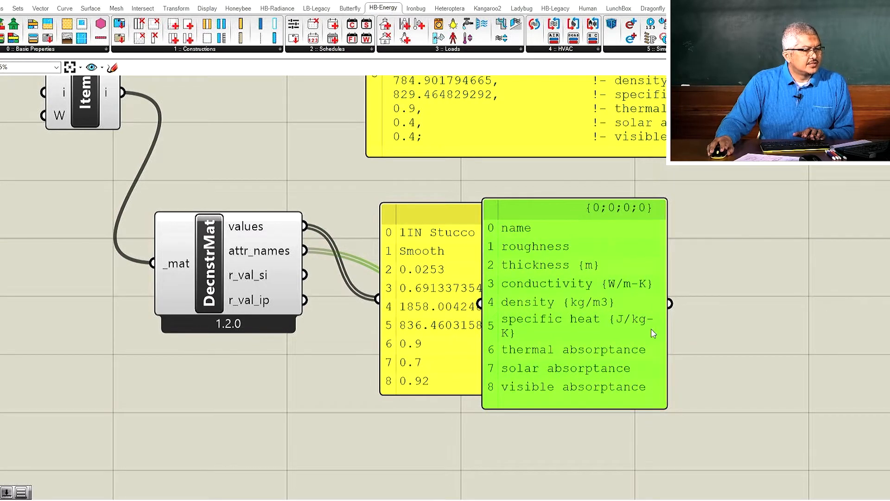
pyautogui.moveTo(664, 330); pyautogui.dragTo(702, 329)
pyautogui.moveTo(583, 211); pyautogui.dragTo(581, 216)
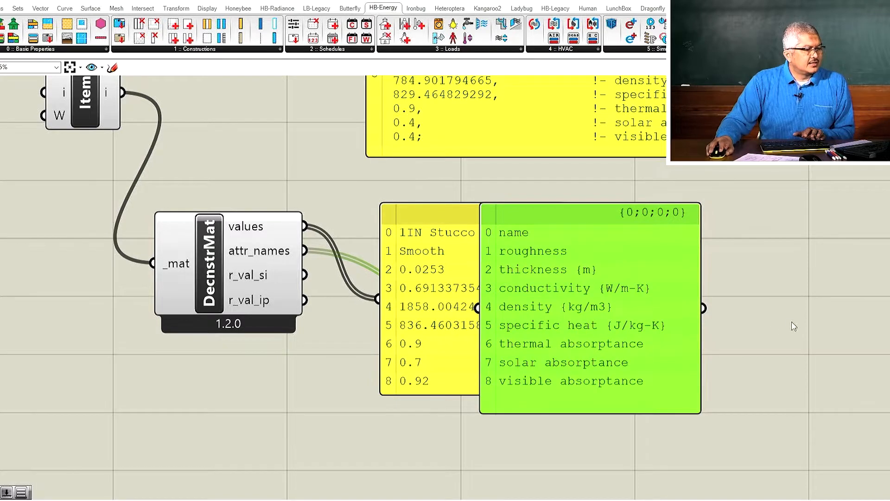
pyautogui.moveTo(636, 412); pyautogui.dragTo(639, 395)
pyautogui.click(800, 362)
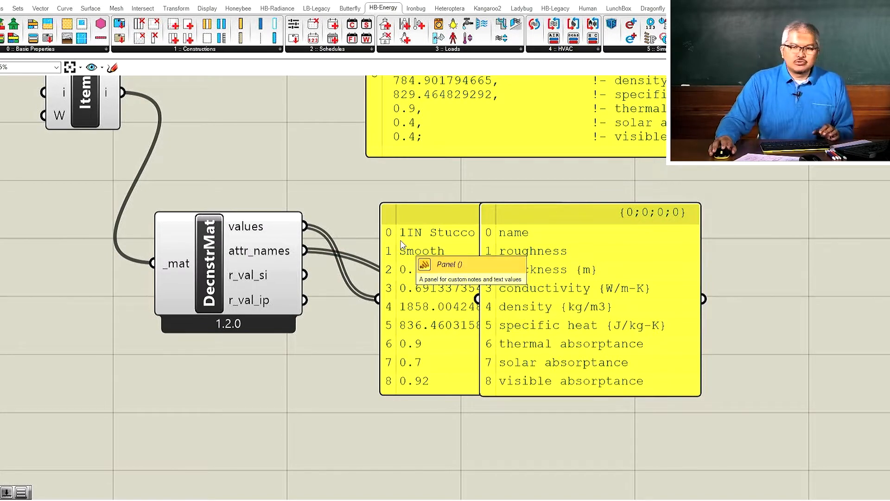
pyautogui.moveTo(364, 192); pyautogui.dragTo(770, 412)
pyautogui.moveTo(629, 327); pyautogui.dragTo(605, 329)
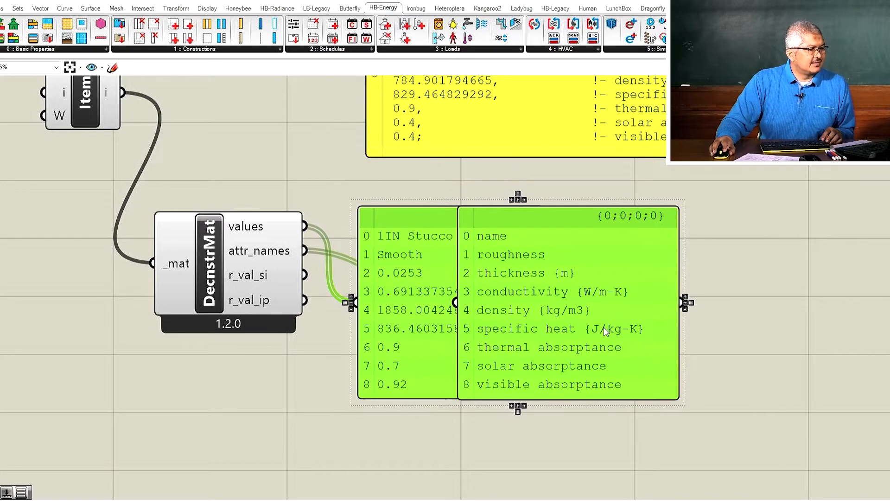
# - Add a panel below the attribute panels, connect both r_val_si and r_val_ip to it, and widen it to match them
pyautogui.doubleClick(453, 449)
pyautogui.write('Panel')
pyautogui.press('Return')
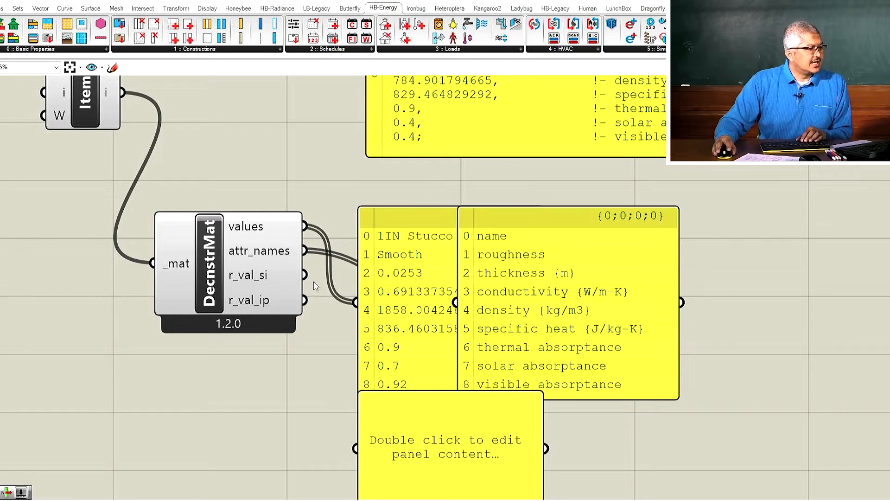
pyautogui.moveTo(306, 275); pyautogui.dragTo(356, 448)
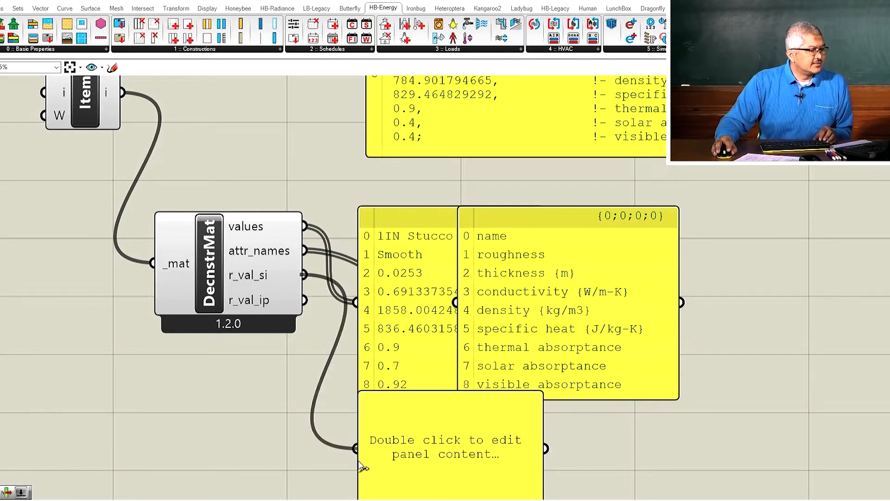
pyautogui.keyDown('shift'); pyautogui.moveTo(305, 300); pyautogui.dragTo(356, 449); pyautogui.keyUp('shift')
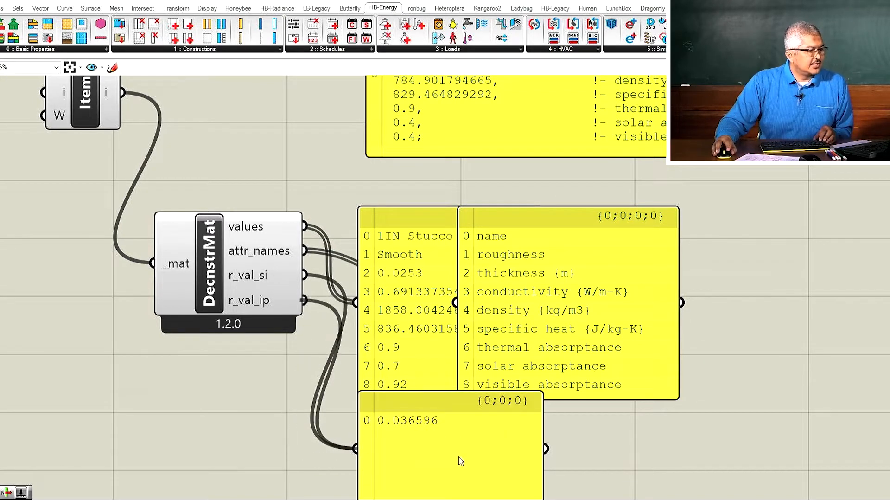
pyautogui.moveTo(544, 461); pyautogui.dragTo(673, 465)
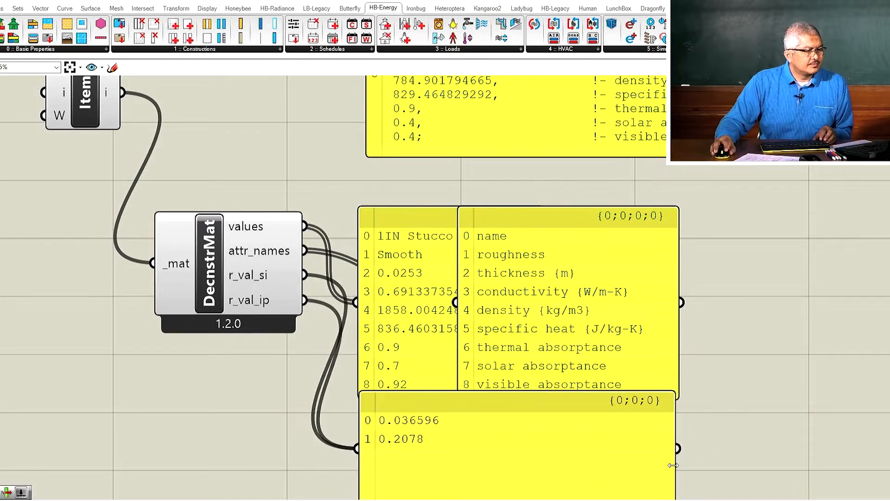
# - Title the material R-value panel "R-Values SI & IP" and trim its height to sit directly under the attribute panels
pyautogui.scroll(-3, 695, 378)
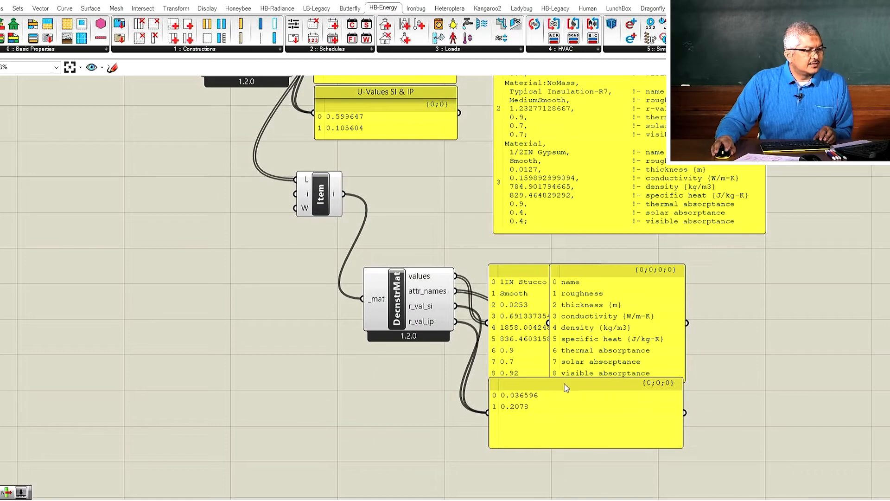
pyautogui.moveTo(566, 379); pyautogui.dragTo(565, 383)
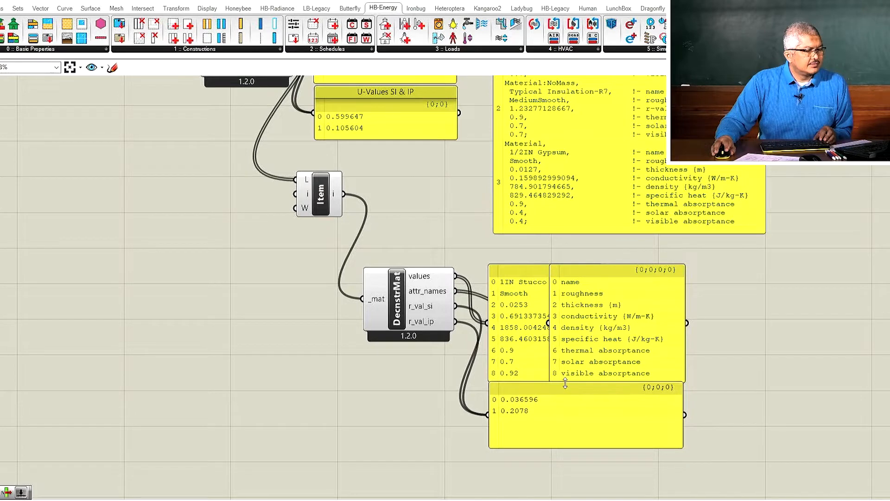
pyautogui.rightClick(563, 393)
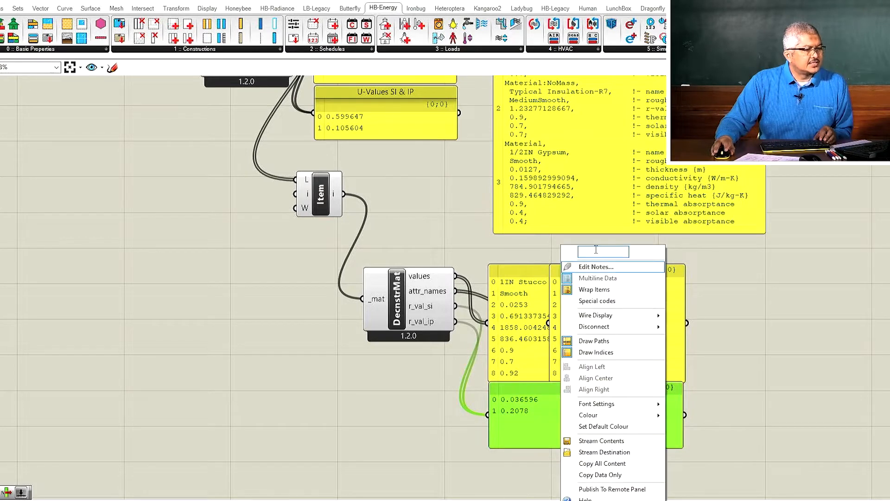
pyautogui.write('R-Val')
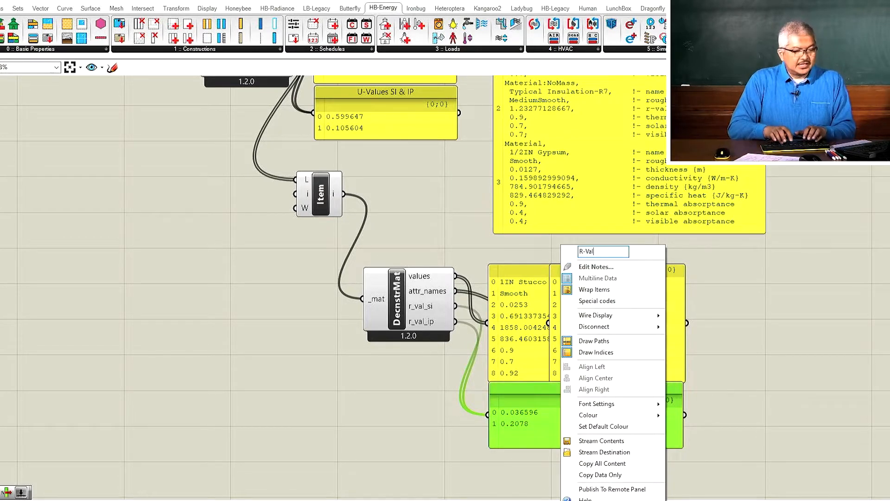
pyautogui.write('ues S')
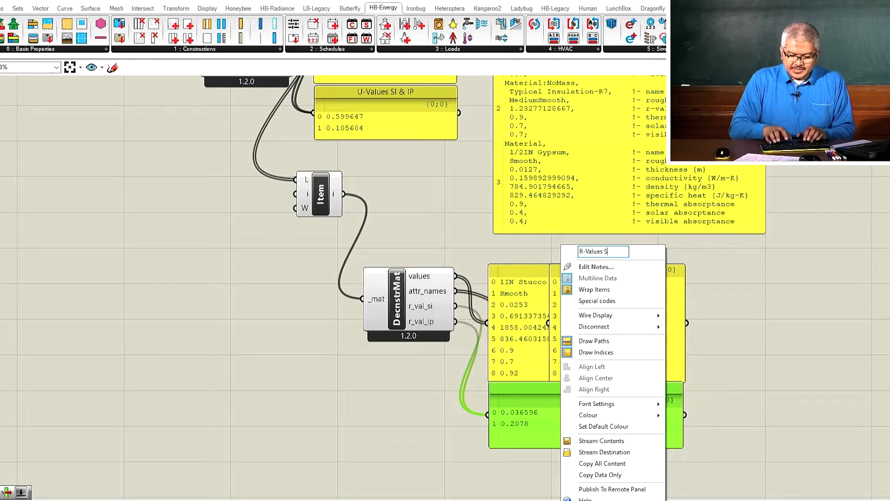
pyautogui.write('I &')
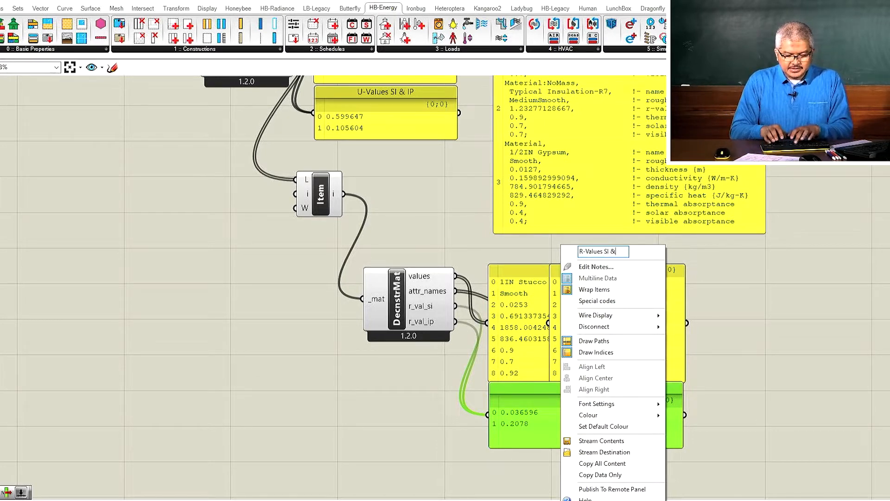
pyautogui.write(' IP')
pyautogui.press('Return')
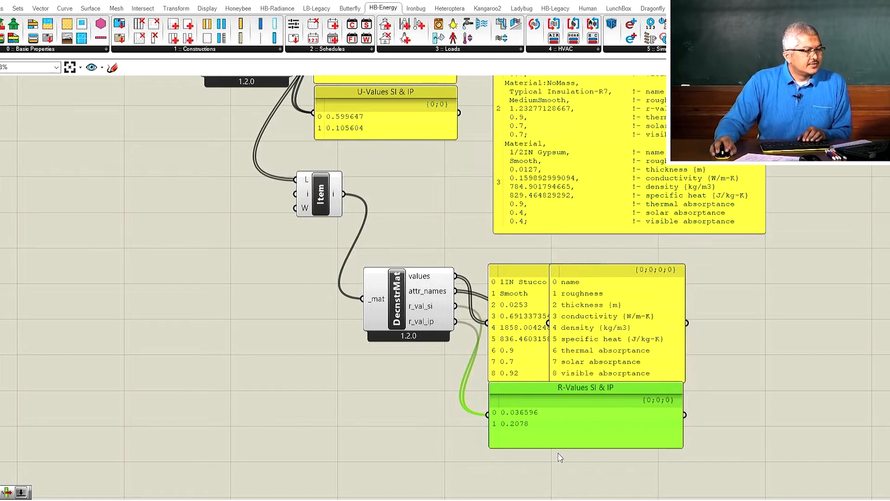
pyautogui.moveTo(556, 447); pyautogui.dragTo(558, 436)
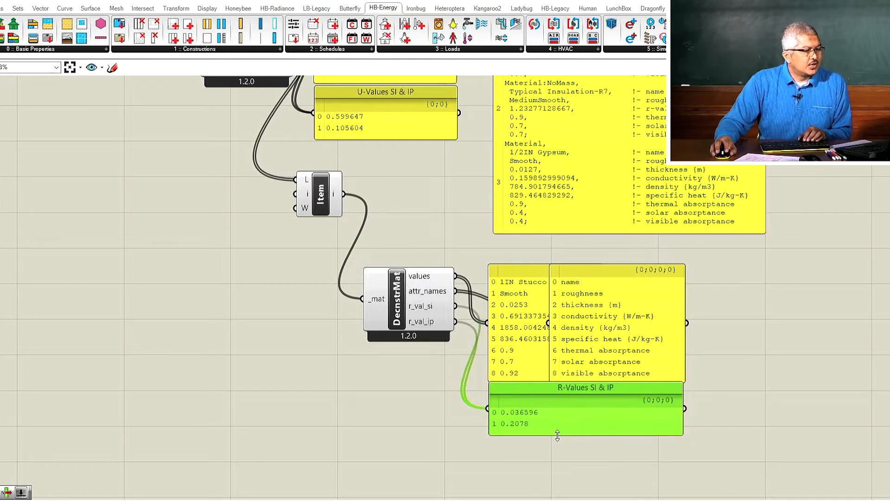
# - Add a number slider ranging from 0 to 3 beside the List Item that feeds DecnstrMat
pyautogui.scroll(2, 507, 371)
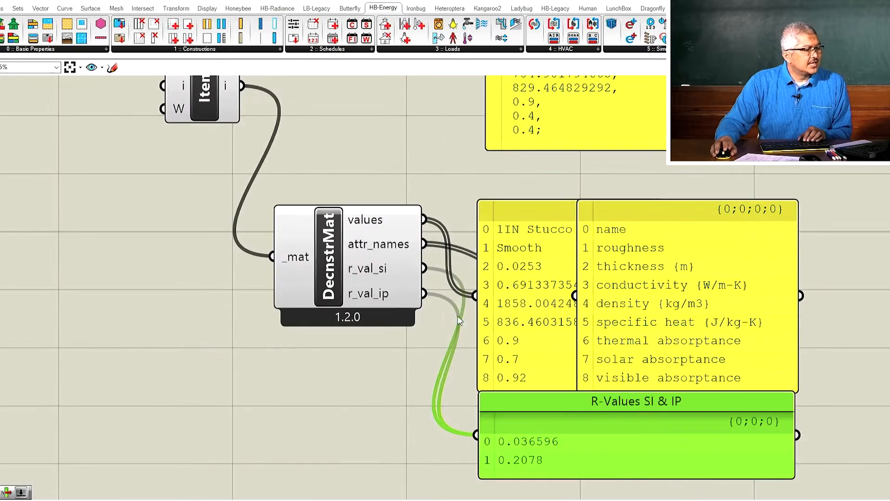
pyautogui.scroll(-3, 440, 389)
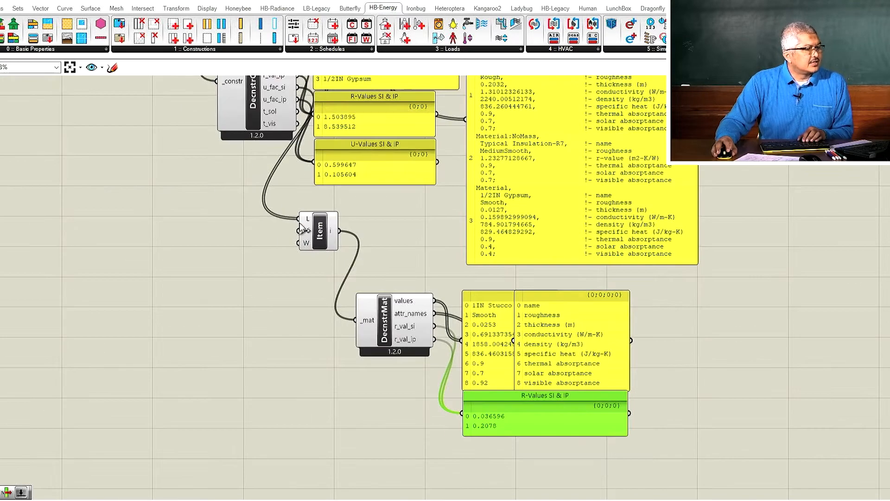
pyautogui.scroll(3, 306, 232)
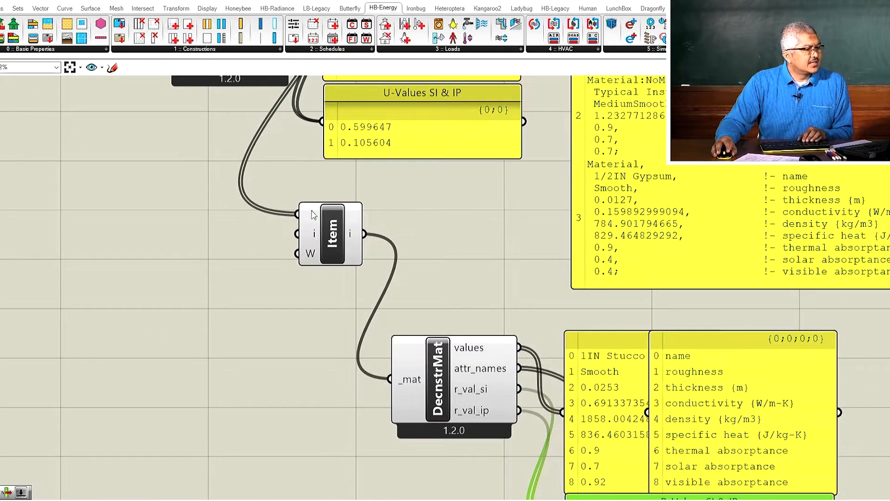
pyautogui.moveTo(316, 218)
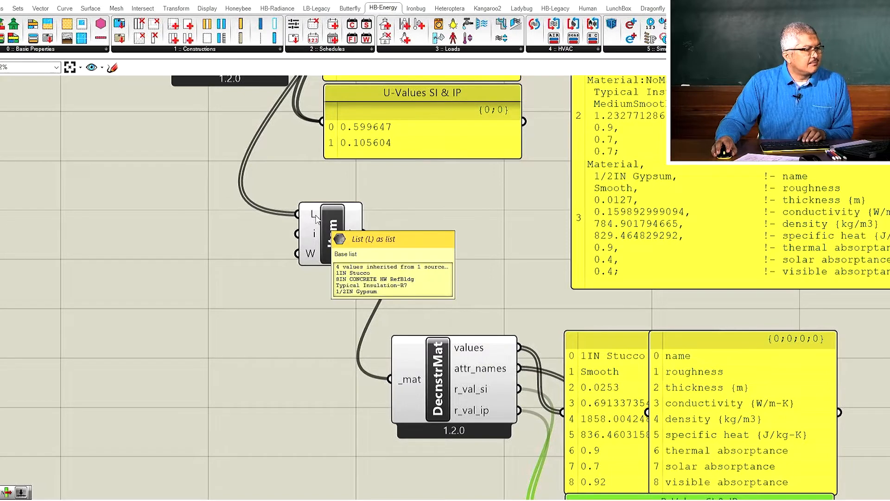
pyautogui.click(227, 231)
pyautogui.doubleClick(232, 233)
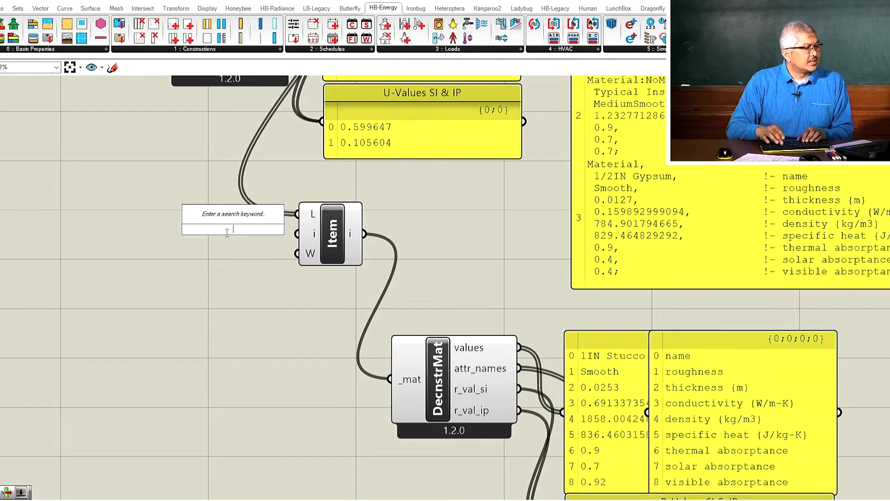
pyautogui.write('0')
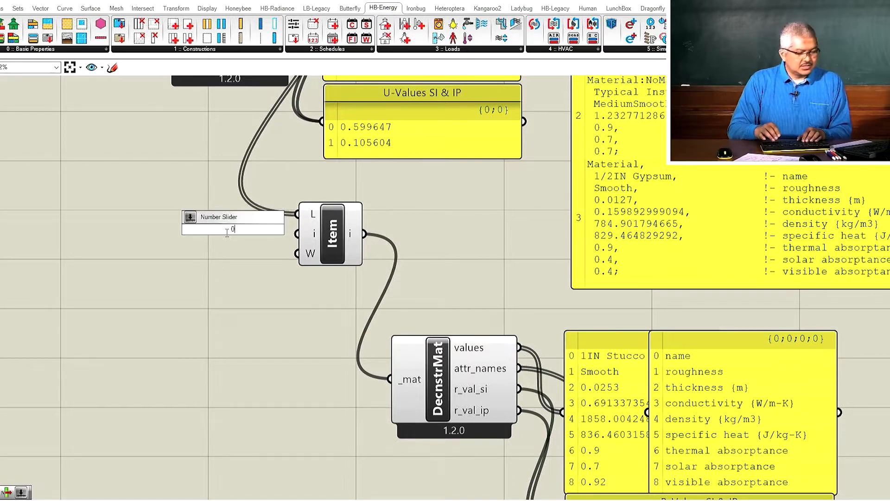
pyautogui.write('<3')
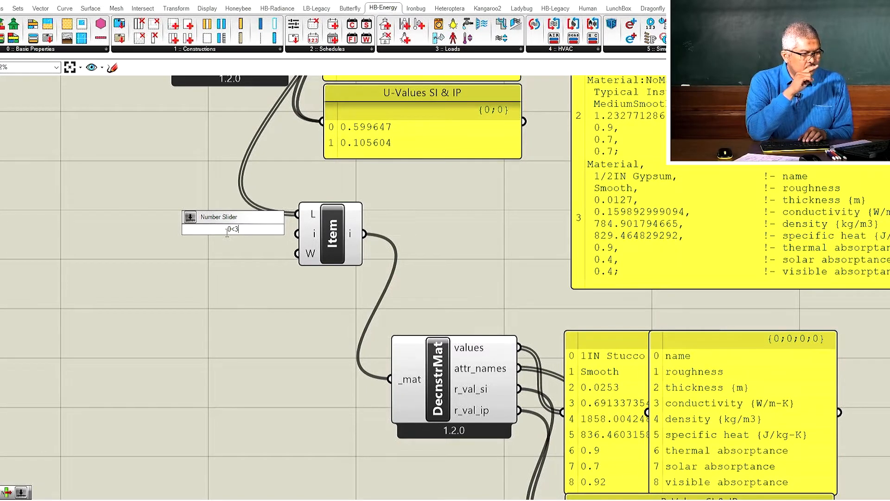
pyautogui.press('Return')
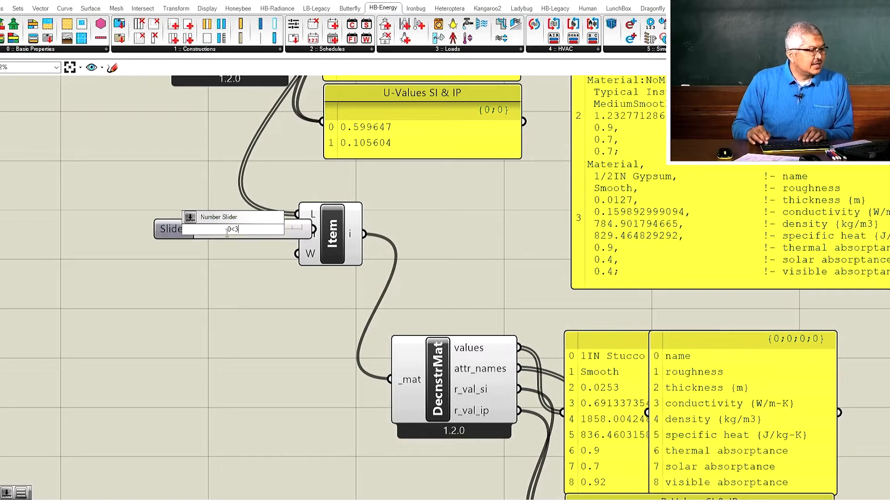
# - Wire the slider into the List Item's index input and raise its value through 1 to 2
pyautogui.moveTo(171, 229); pyautogui.dragTo(127, 229)
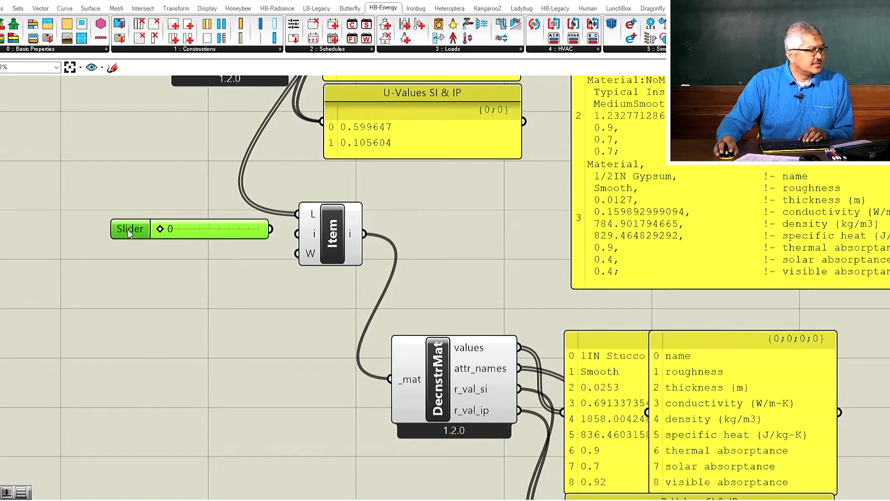
pyautogui.moveTo(277, 232); pyautogui.dragTo(297, 233)
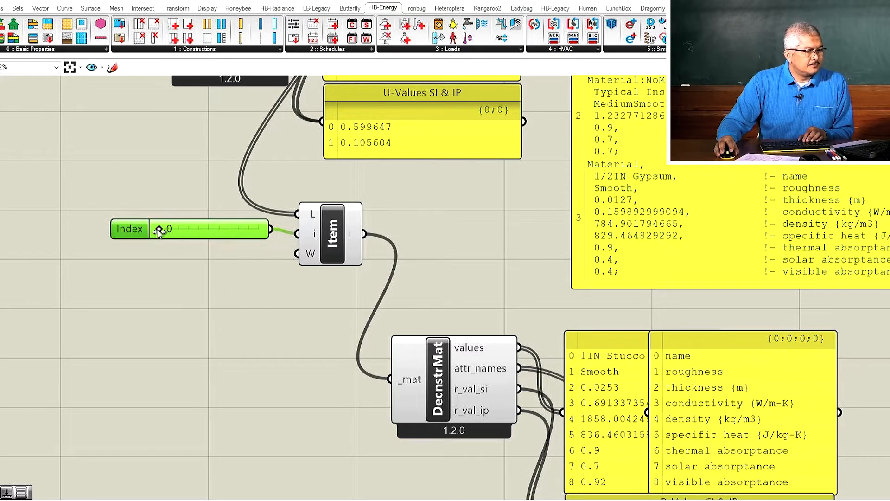
pyautogui.moveTo(171, 229); pyautogui.dragTo(203, 229)
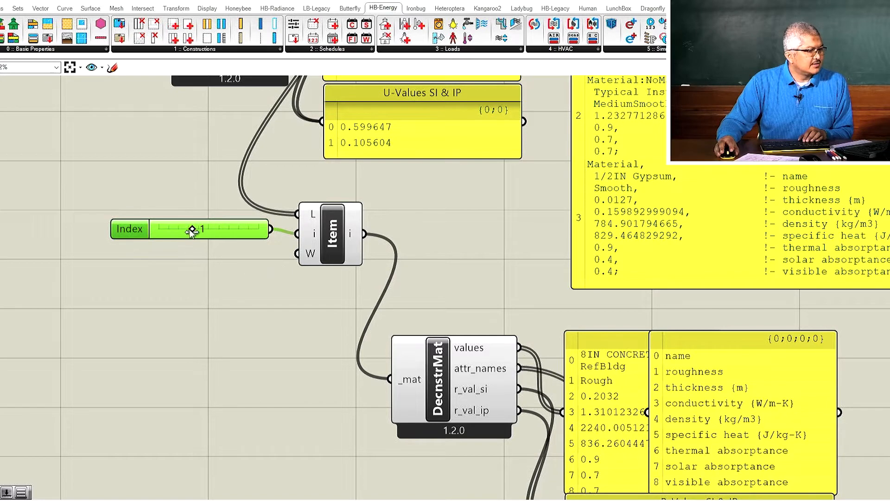
pyautogui.moveTo(198, 229); pyautogui.dragTo(211, 233)
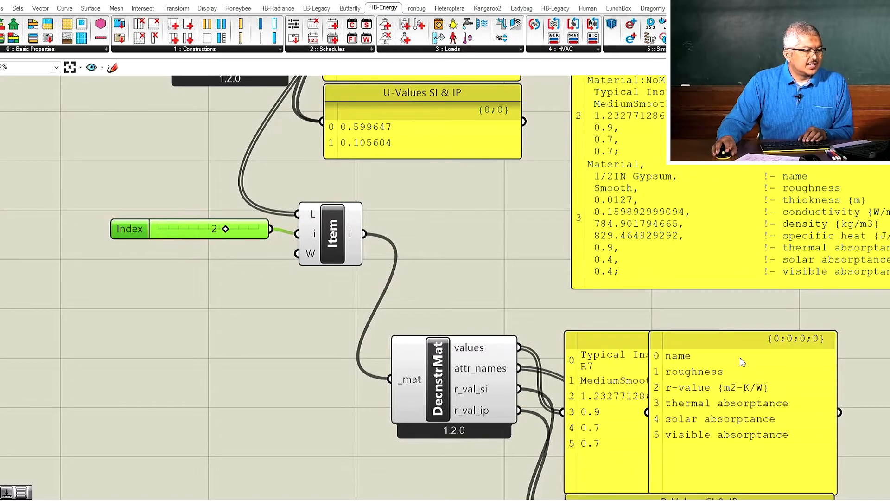
# - Widen the DecnstrMat values panel and place the attribute names panel back over its right edge
pyautogui.moveTo(743, 348); pyautogui.dragTo(834, 342)
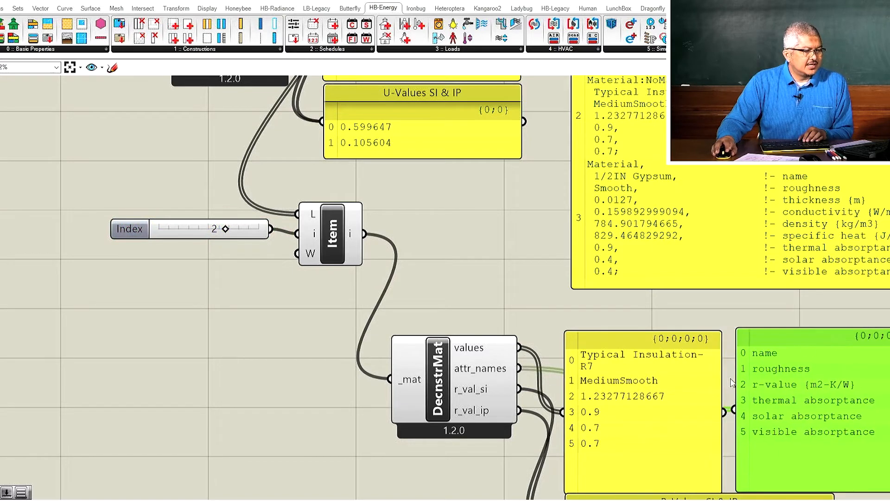
pyautogui.moveTo(719, 380); pyautogui.dragTo(802, 376)
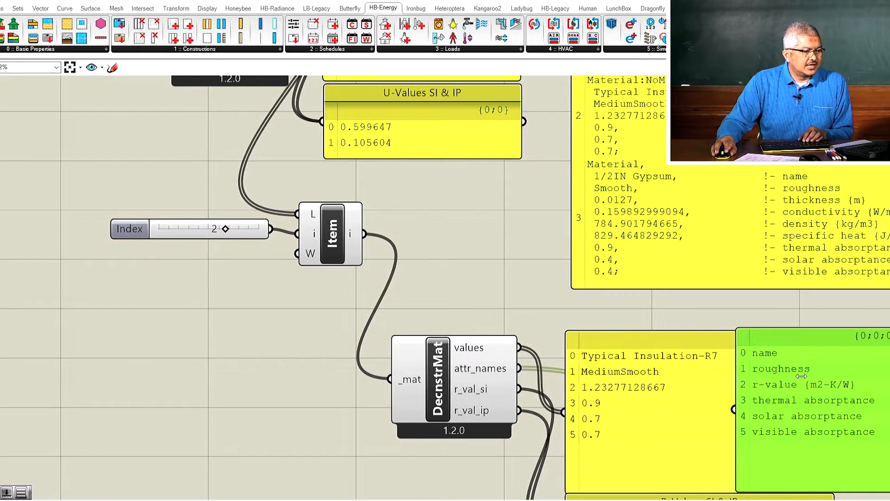
pyautogui.moveTo(796, 338); pyautogui.dragTo(768, 345)
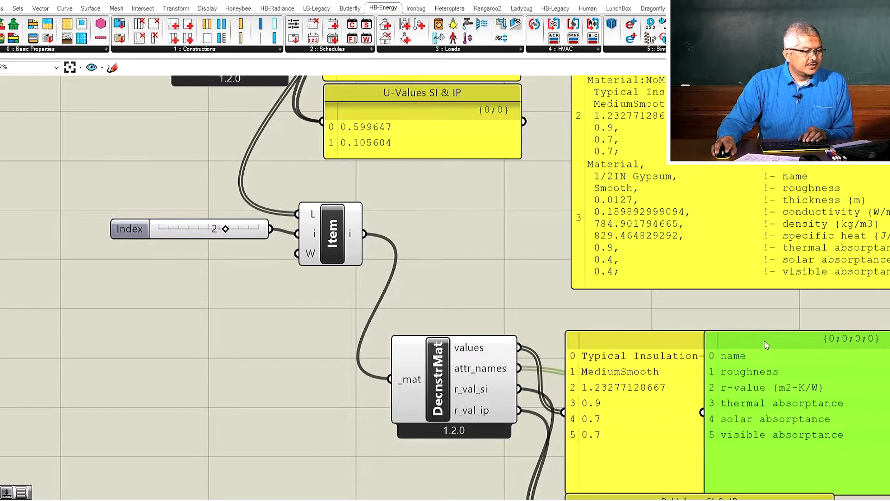
# - Compare the insulation layer's R-values with the whole construction's R-values and examine its NoMass entry in the materials panel
pyautogui.scroll(-1, 656, 343)
pyautogui.scroll(1, 668, 476)
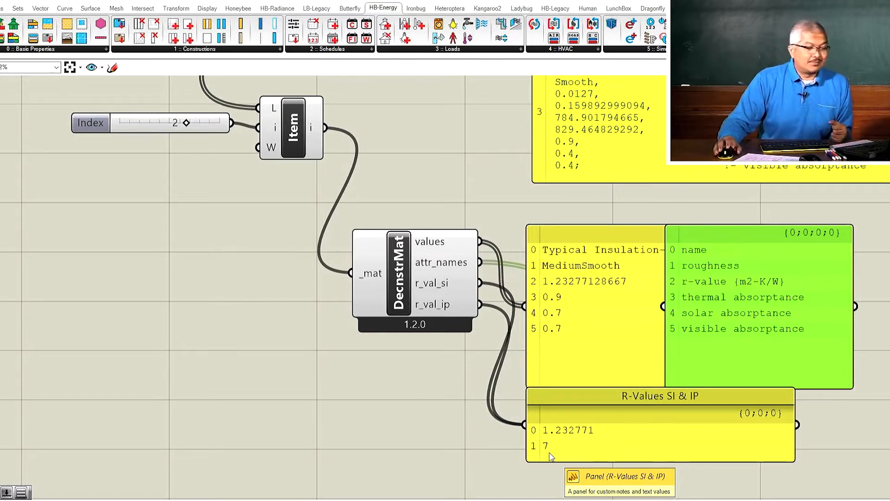
pyautogui.scroll(-2, 579, 432)
pyautogui.scroll(2, 437, 166)
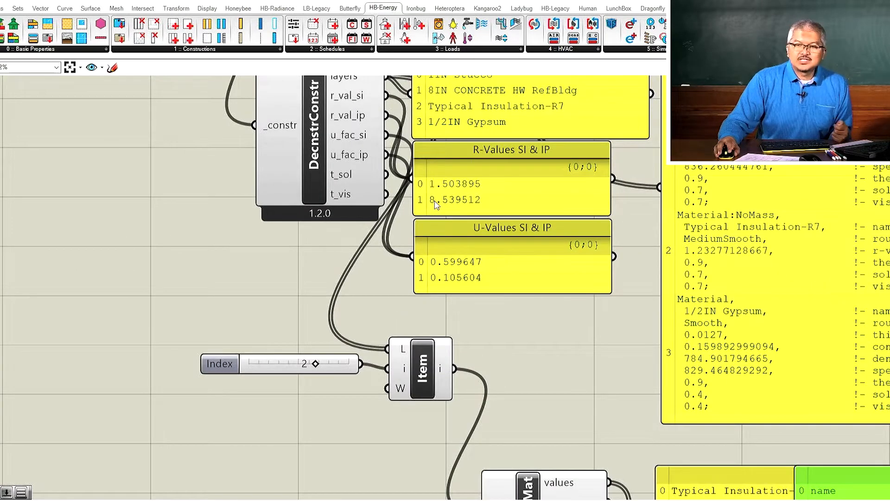
pyautogui.scroll(-3, 437, 204)
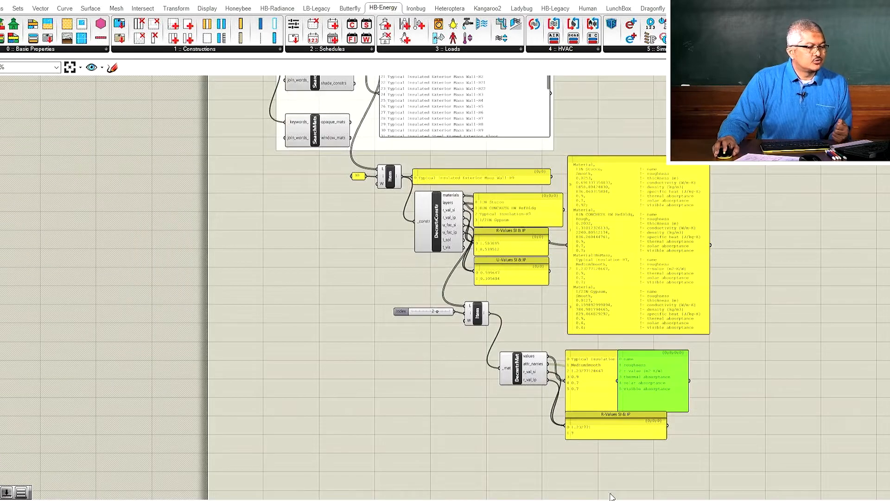
pyautogui.scroll(1, 553, 422)
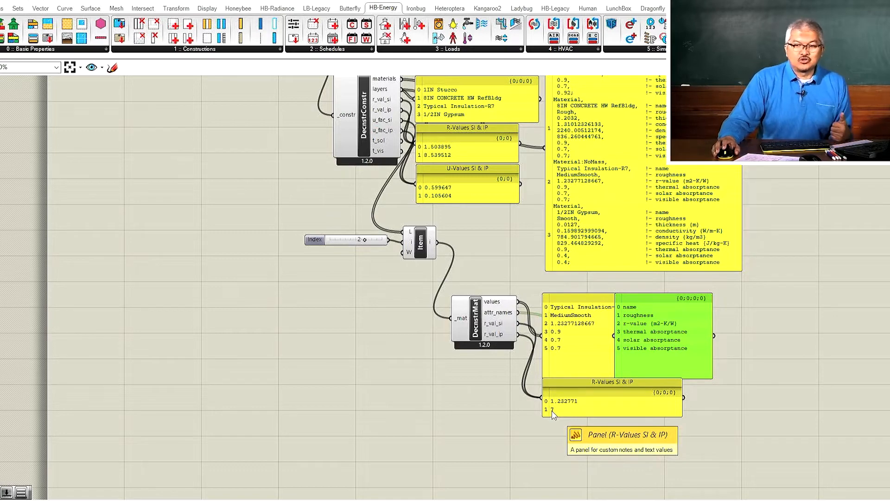
pyautogui.scroll(-1, 551, 414)
pyautogui.scroll(3, 552, 414)
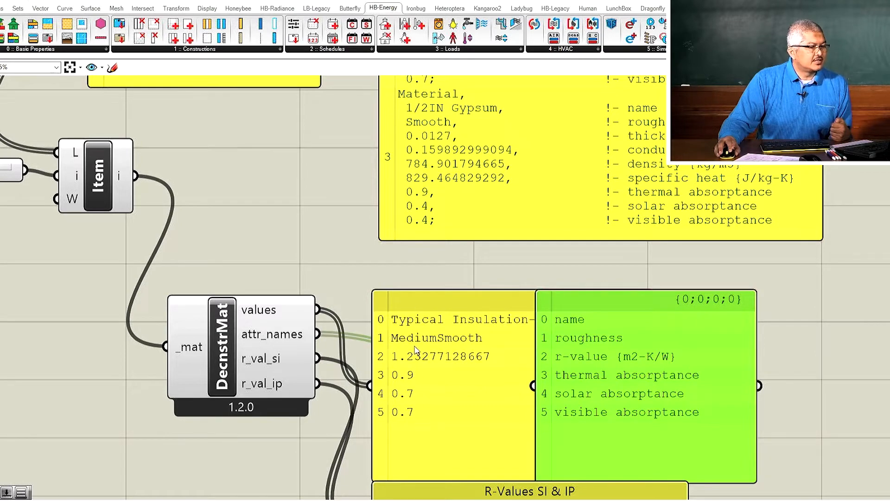
pyautogui.scroll(-3, 421, 373)
pyautogui.scroll(4, 369, 222)
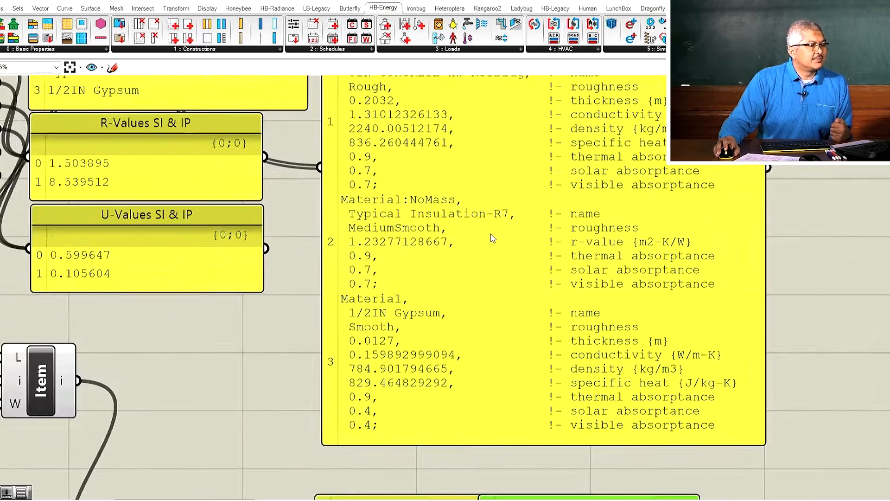
pyautogui.scroll(-2, 464, 214)
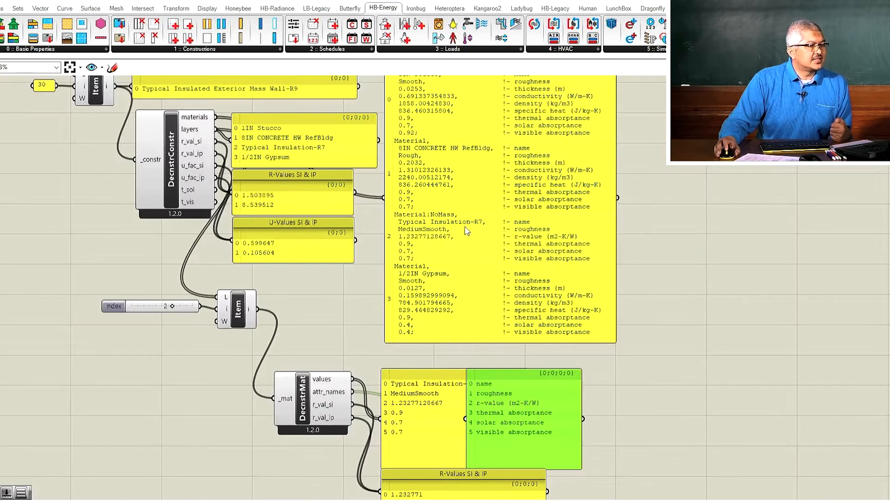
pyautogui.scroll(3, 444, 216)
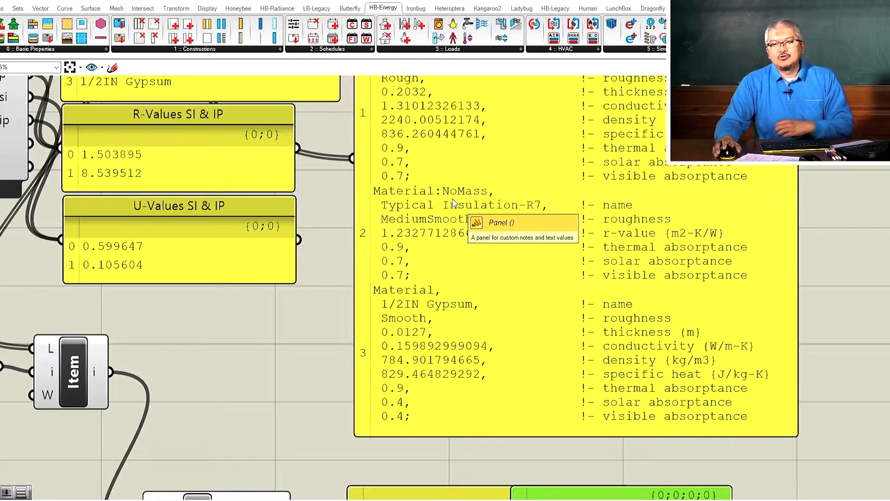
pyautogui.scroll(-6, 454, 204)
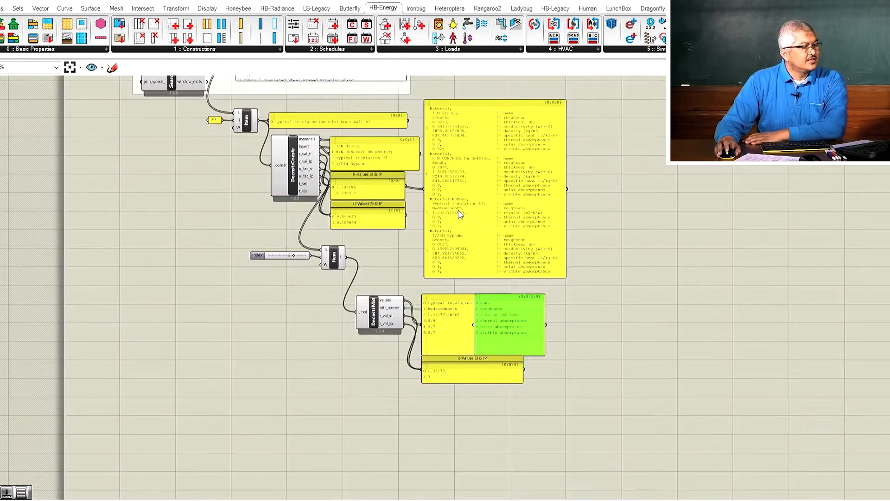
pyautogui.scroll(3, 386, 163)
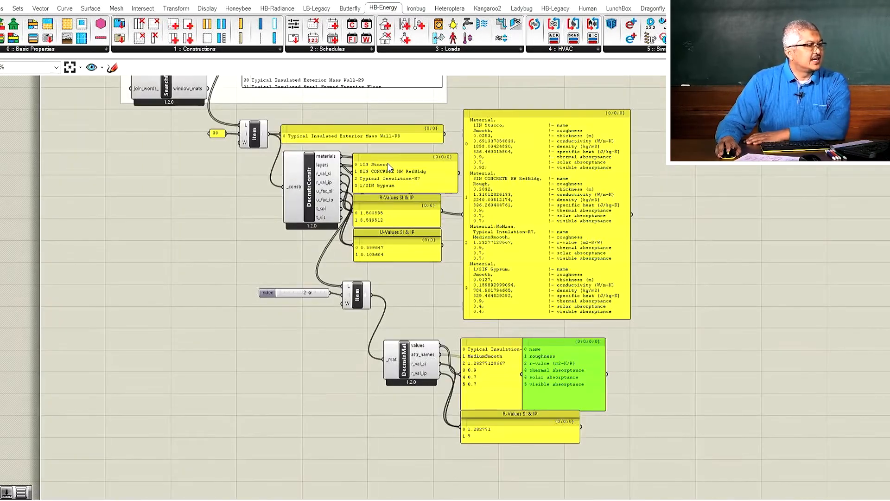
pyautogui.scroll(-3, 227, 125)
pyautogui.scroll(2, 218, 153)
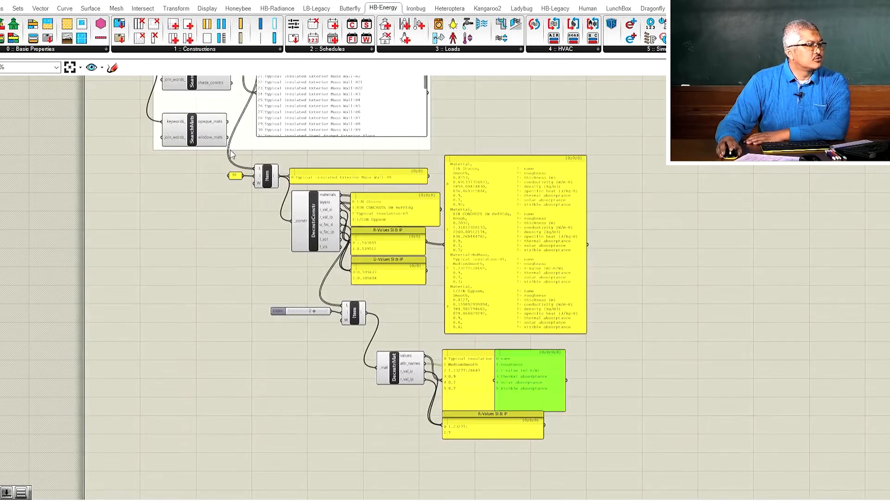
# - Group all the deconstruction components and panels below the search libraries group, and shift the new group to the right
pyautogui.moveTo(222, 154); pyautogui.dragTo(260, 145)
pyautogui.click(536, 146)
pyautogui.scroll(-3, 538, 181)
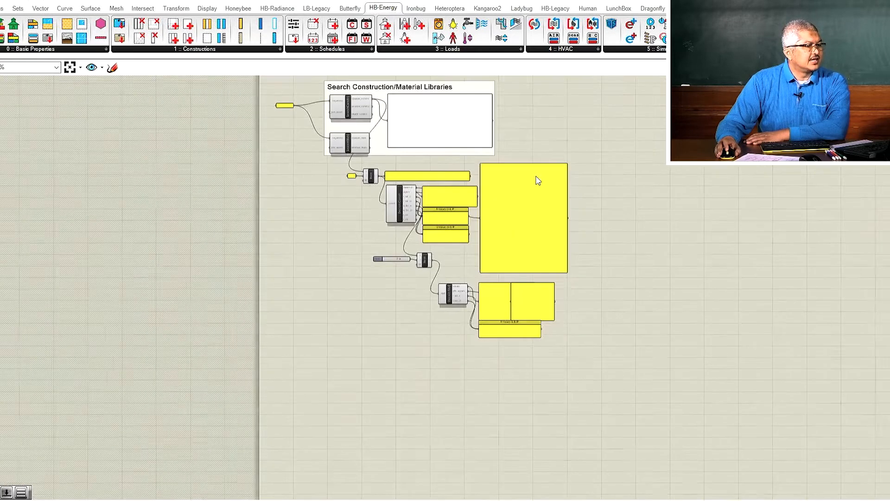
pyautogui.scroll(3, 538, 181)
pyautogui.moveTo(189, 176); pyautogui.dragTo(604, 493)
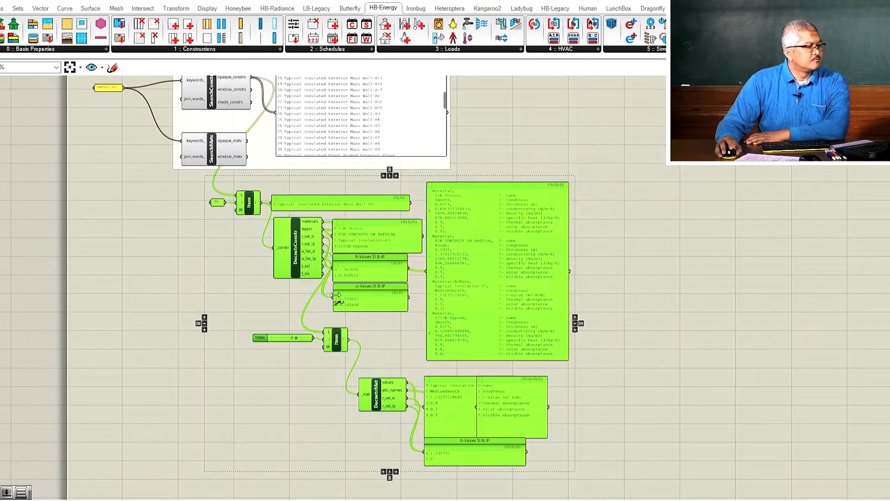
pyautogui.rightClick(258, 283)
pyautogui.click(287, 361)
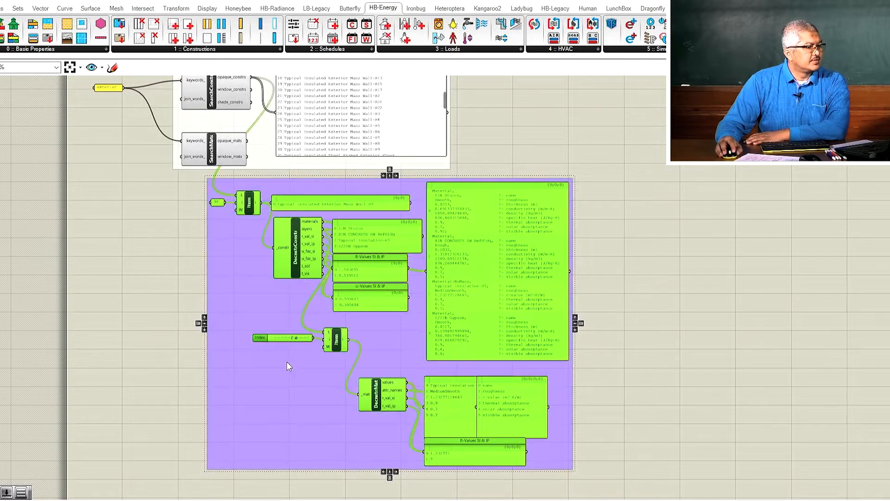
pyautogui.moveTo(232, 286); pyautogui.dragTo(407, 311)
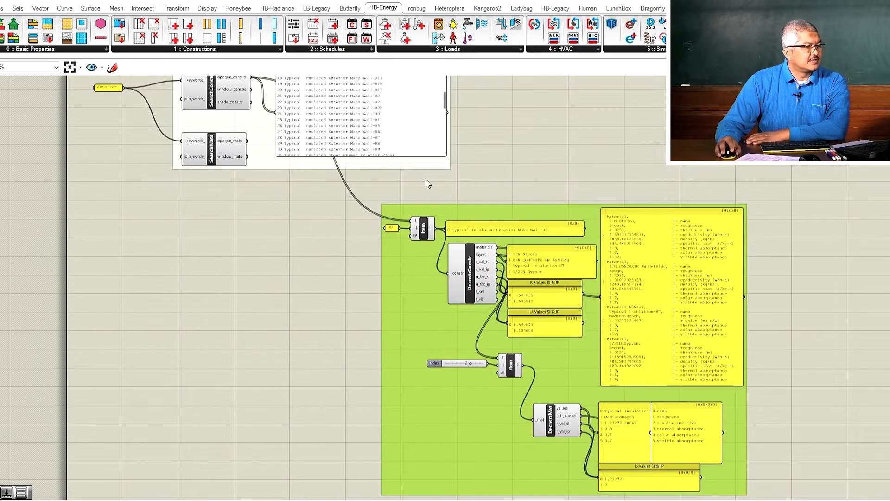
# - Add a Scribble label on the empty canvas just above the new group
pyautogui.doubleClick(495, 190)
pyautogui.write('s')
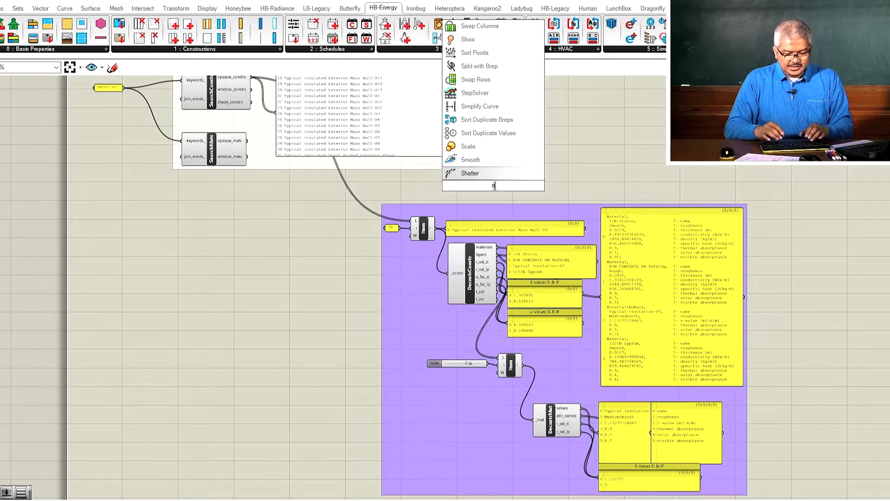
pyautogui.write('cribble')
pyautogui.press('Return')
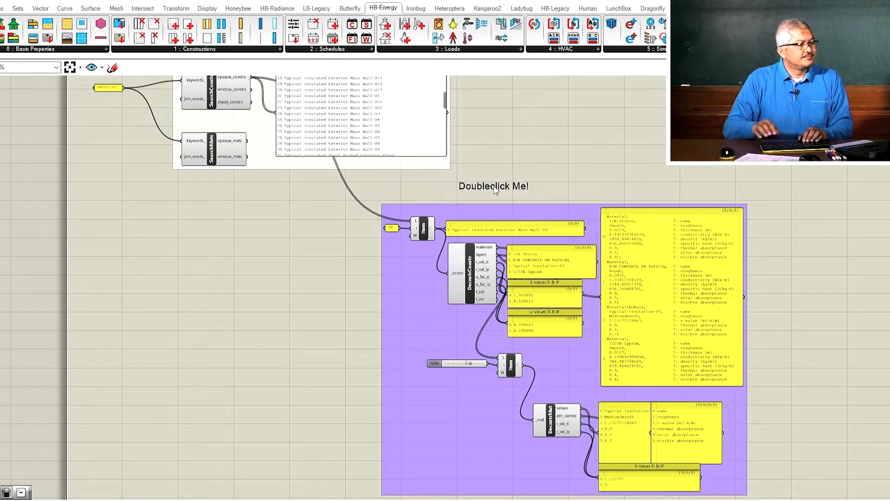
# - Set the scribble's text to "Dekonstruksi Material dan Construction" and its size to 37
pyautogui.doubleClick(495, 188)
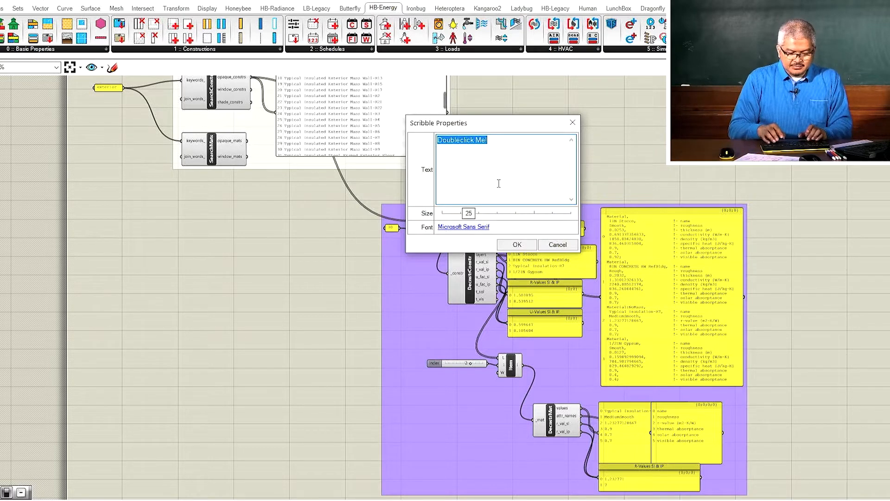
pyautogui.write('Dekonstr')
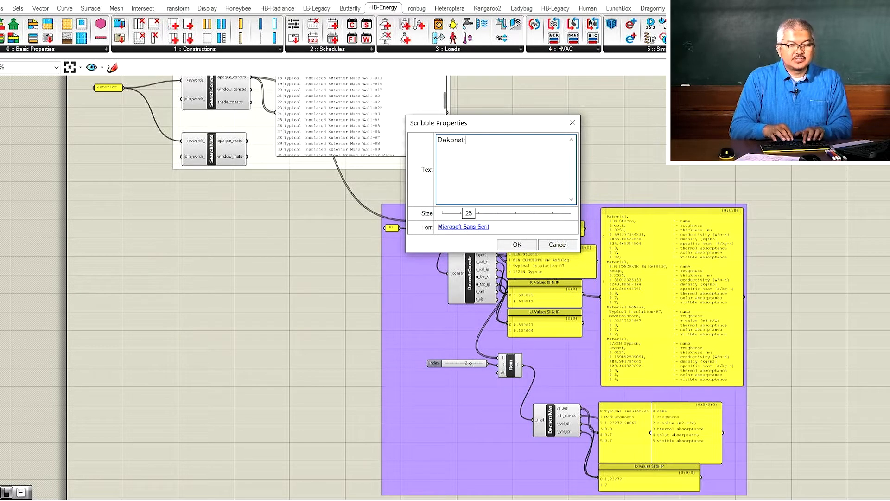
pyautogui.write('uksi Material dan Constructi')
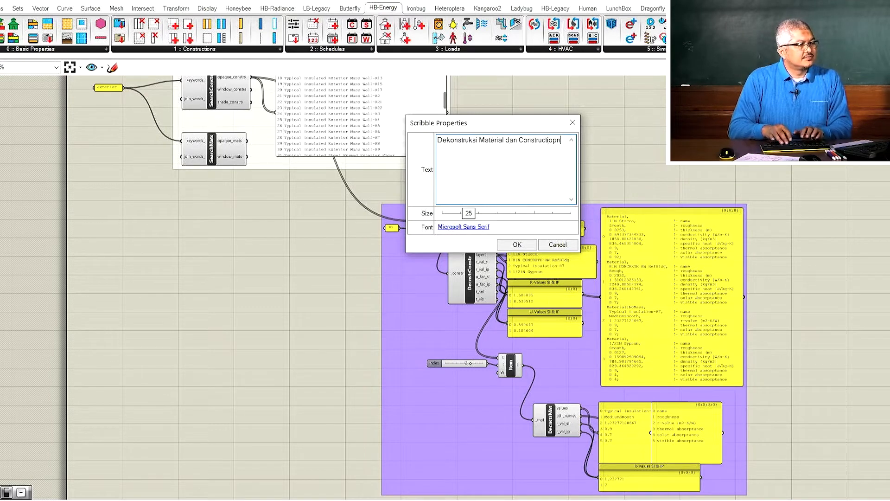
pyautogui.write('o')
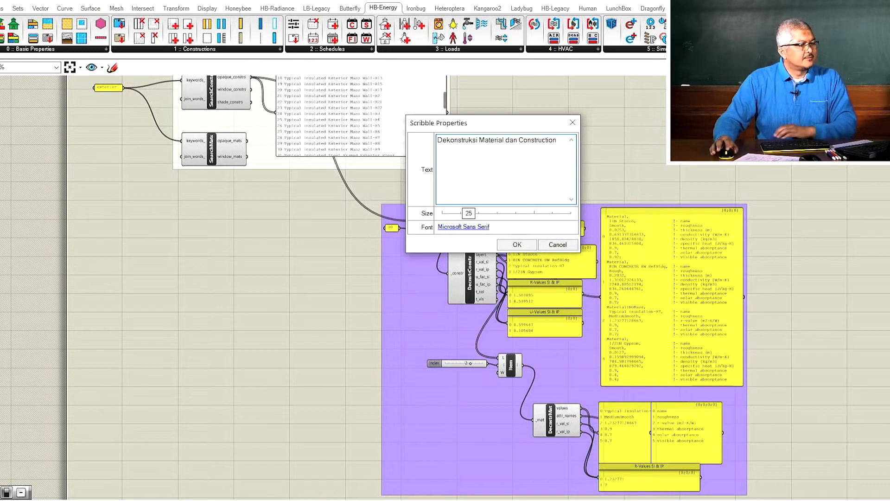
pyautogui.moveTo(469, 214); pyautogui.dragTo(485, 215)
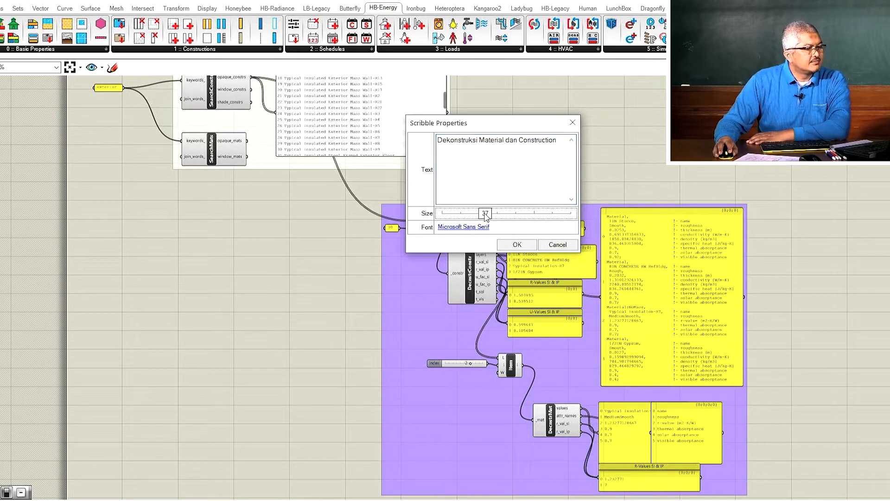
pyautogui.click(518, 245)
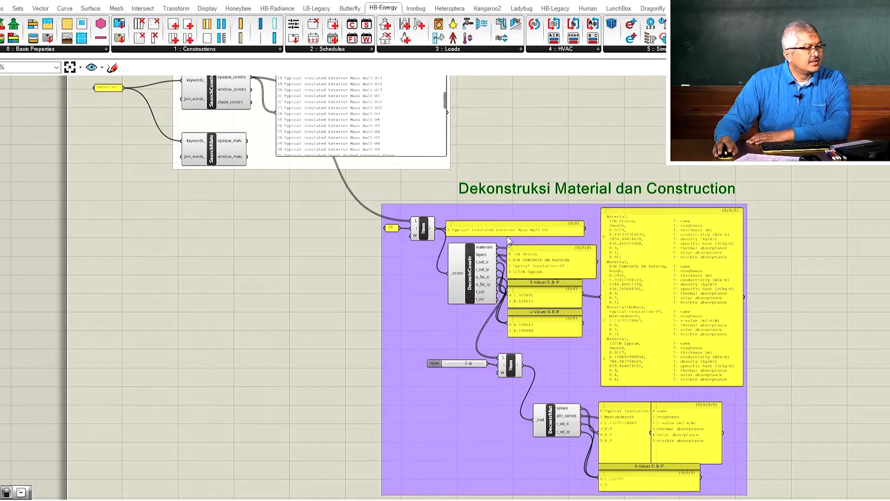
# - Add the scribble title to the deconstruction group, align it with the group's upper-left corner, and move the group back to the left
pyautogui.click(520, 215)
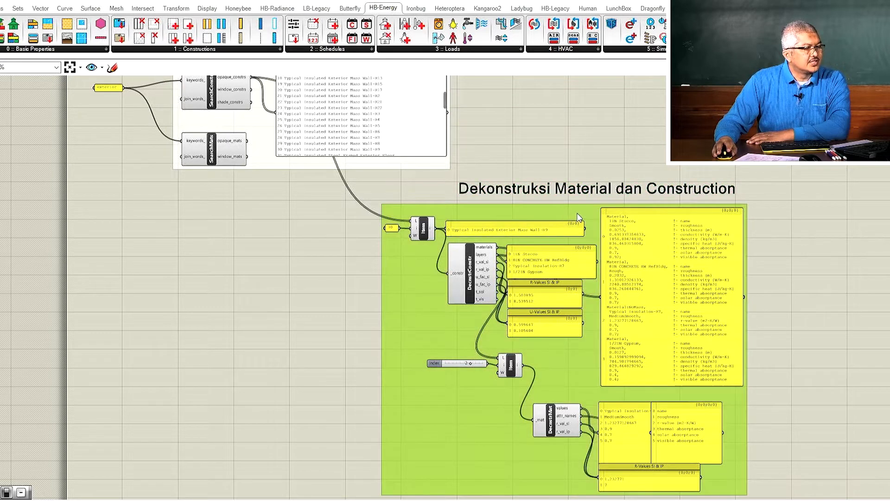
pyautogui.moveTo(521, 215); pyautogui.dragTo(576, 214)
pyautogui.click(567, 193)
pyautogui.rightClick(563, 208)
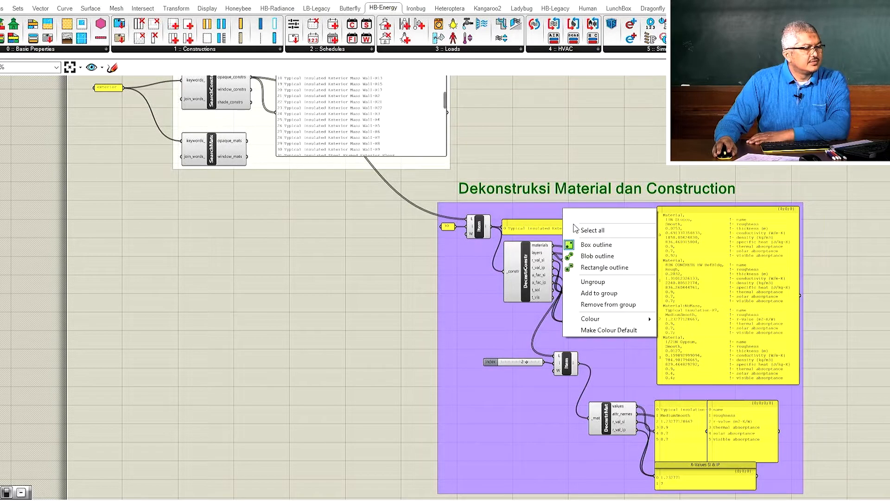
pyautogui.click(599, 293)
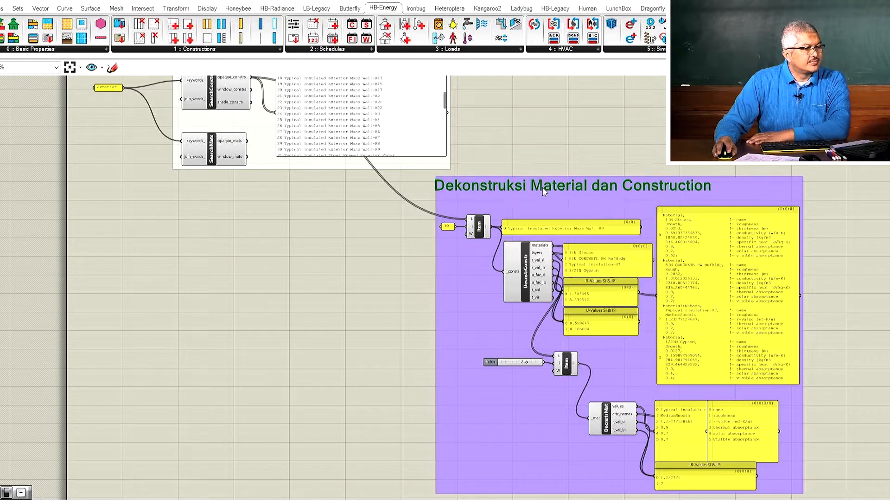
pyautogui.moveTo(610, 210); pyautogui.dragTo(525, 214)
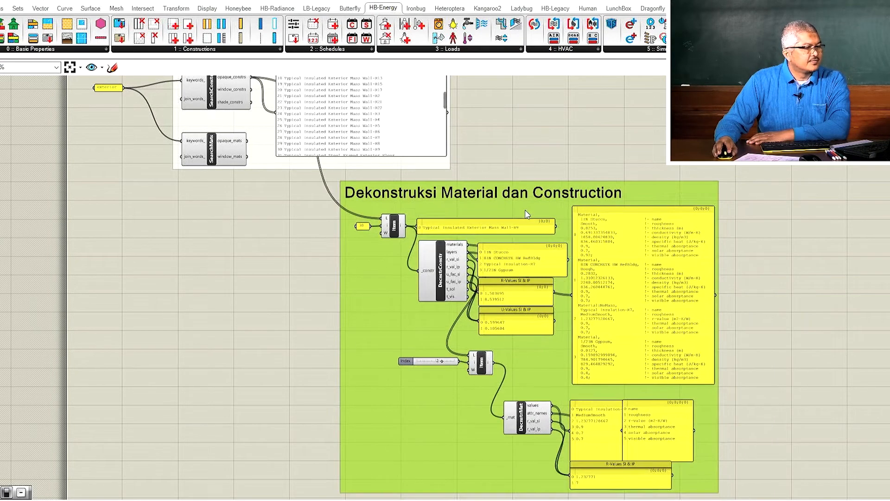
pyautogui.click(618, 155)
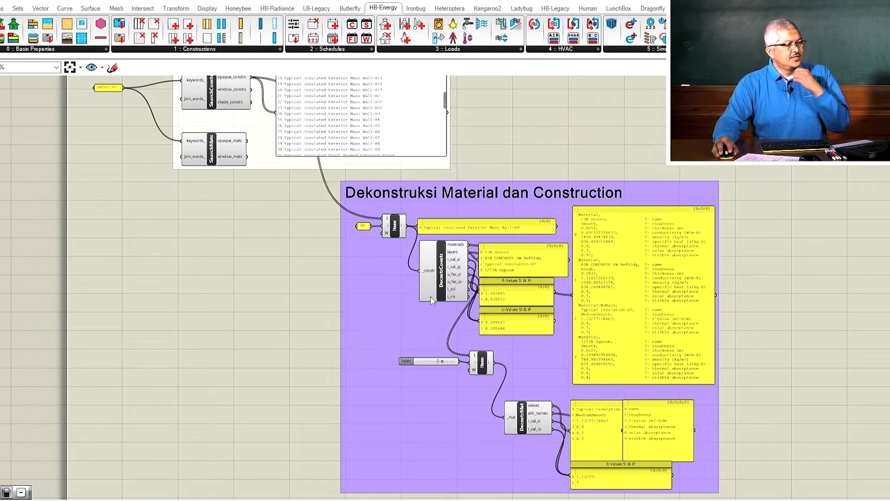
# - Reposition the titled deconstruction group below the Search Construction/Material Libraries group, offset to its right
pyautogui.moveTo(399, 320); pyautogui.dragTo(489, 334)
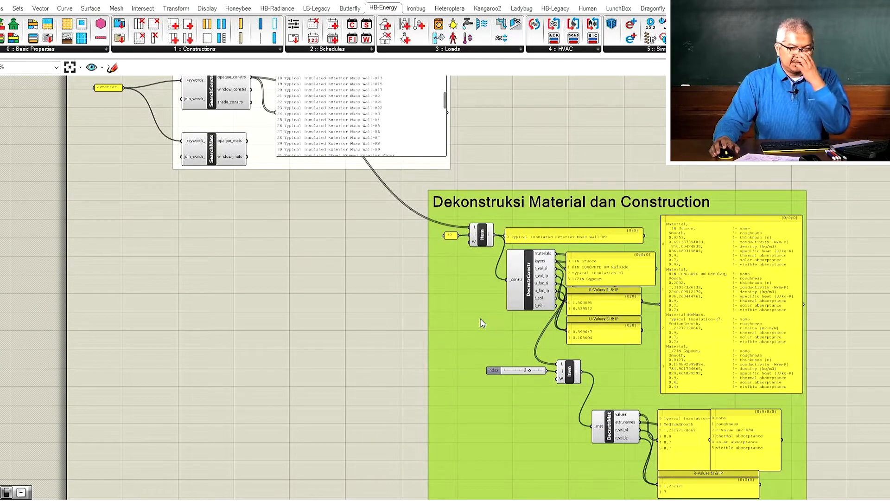
pyautogui.moveTo(473, 325); pyautogui.dragTo(327, 311)
pyautogui.scroll(-4, 515, 174)
pyautogui.scroll(4, 498, 330)
pyautogui.scroll(-3, 492, 353)
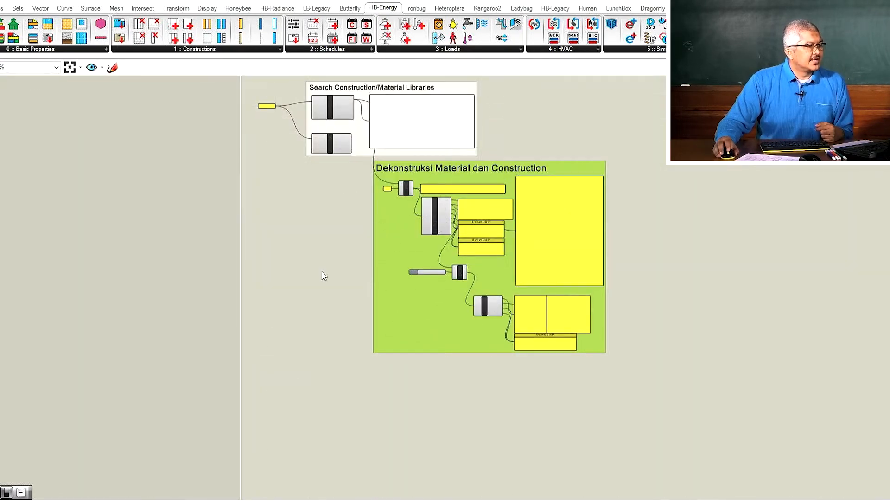
pyautogui.scroll(-2, 327, 275)
pyautogui.moveTo(369, 261); pyautogui.dragTo(327, 263)
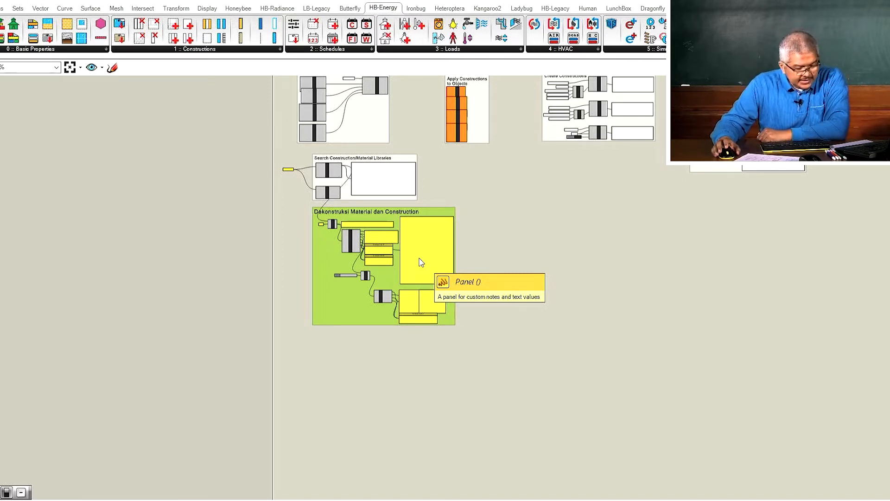
pyautogui.moveTo(352, 306); pyautogui.dragTo(420, 334)
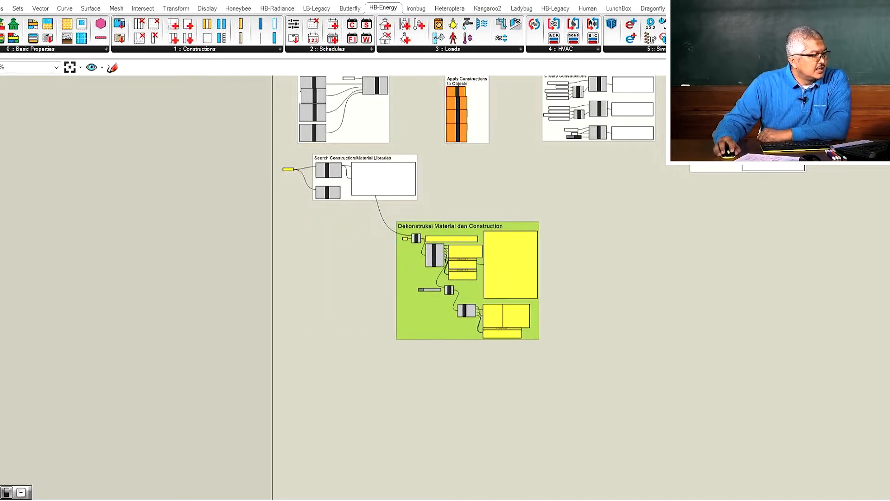
# - Switch to File Explorer, browse up from the honeybee_standards folder to ladybug_tools, and check the construction library path on the session slide
pyautogui.click(205, 488)
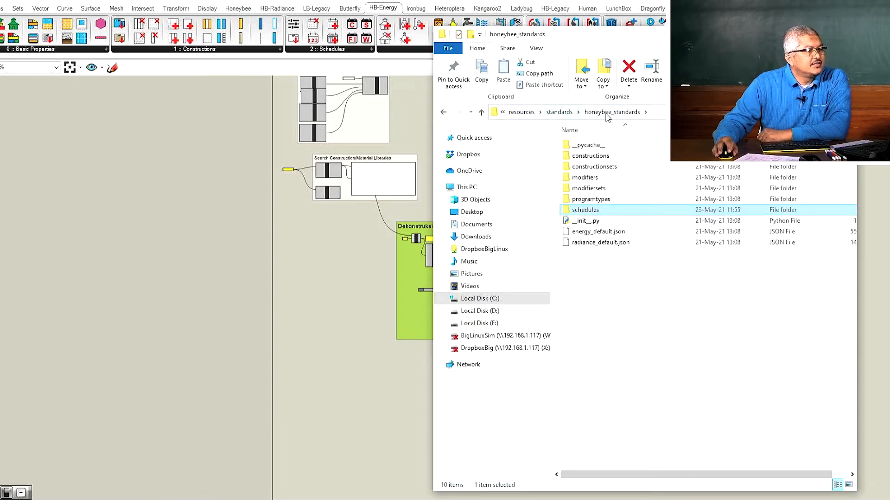
pyautogui.click(560, 113)
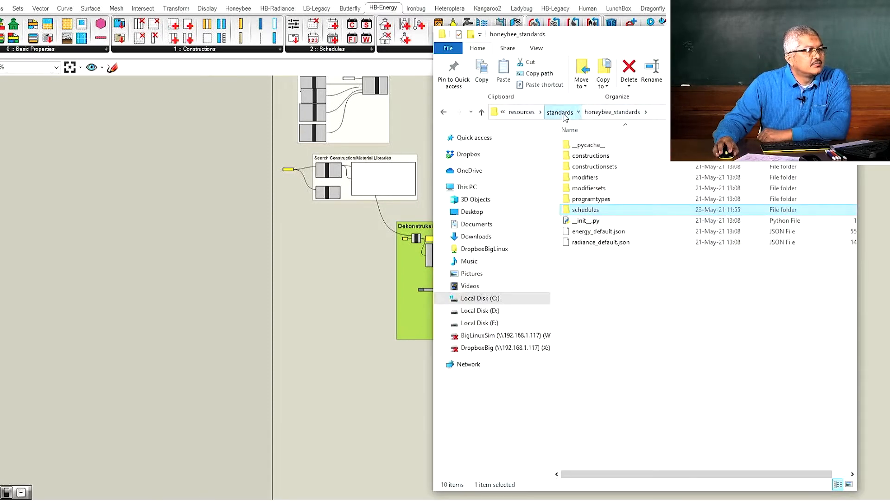
pyautogui.click(581, 112)
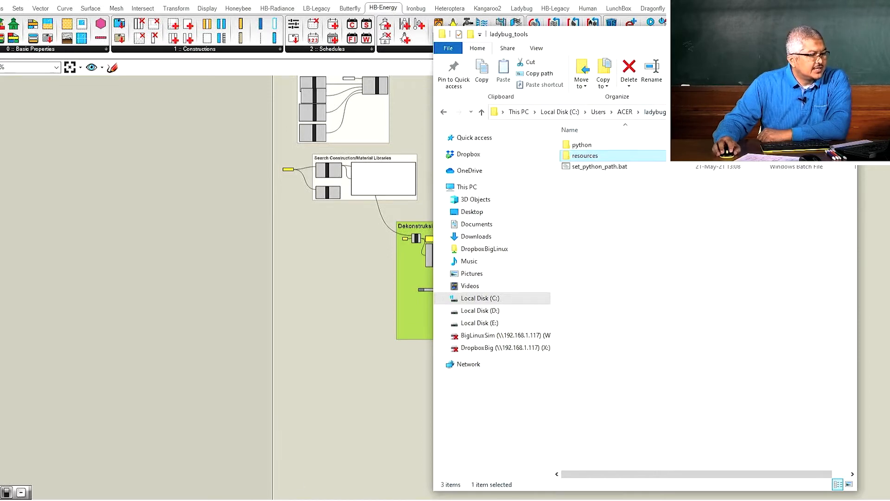
pyautogui.hotkey('alt', 'Tab')
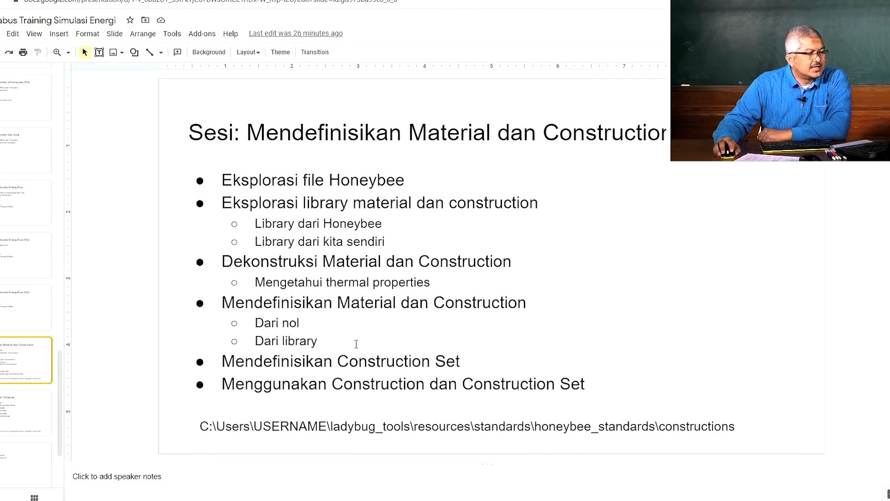
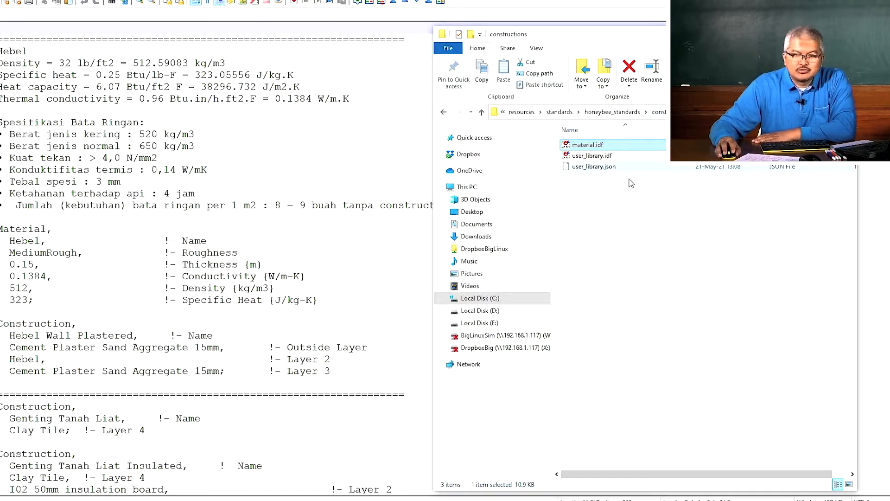
pyautogui.click(682, 224)
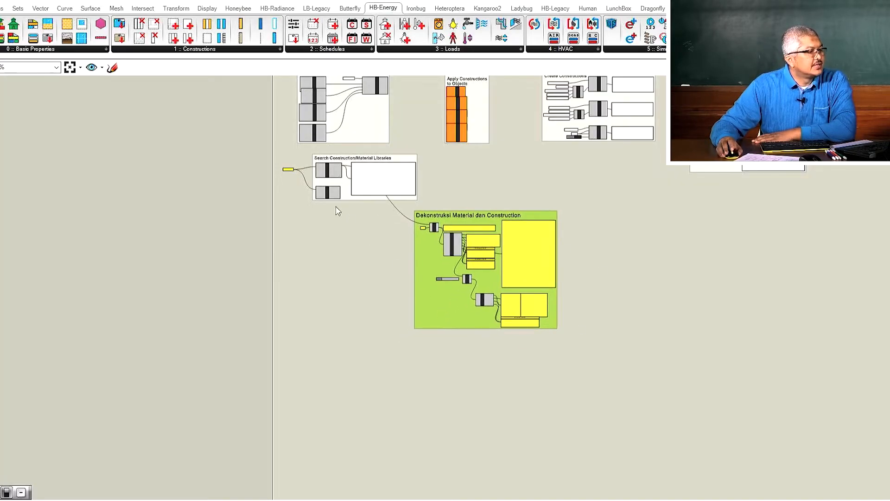
# - Duplicate the HB Search Materials component into the empty canvas area below the Search Construction/Material Libraries group
pyautogui.scroll(5, 335, 188)
pyautogui.scroll(2, 335, 186)
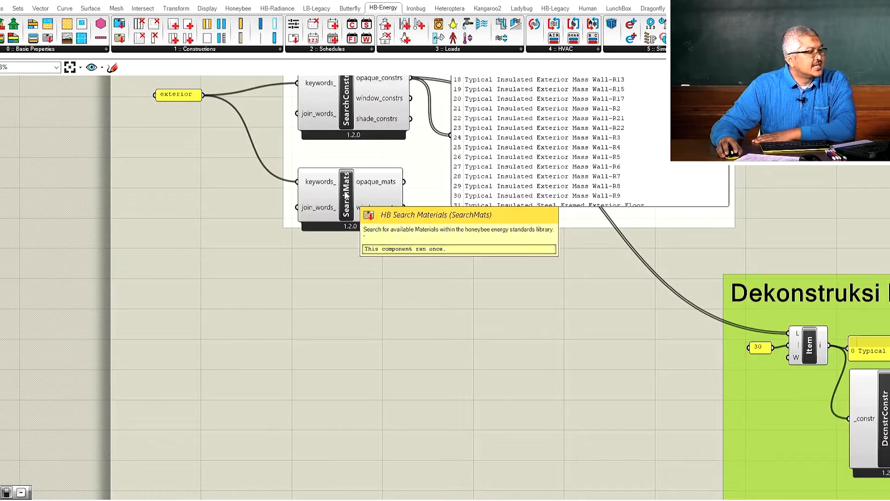
pyautogui.click(346, 197)
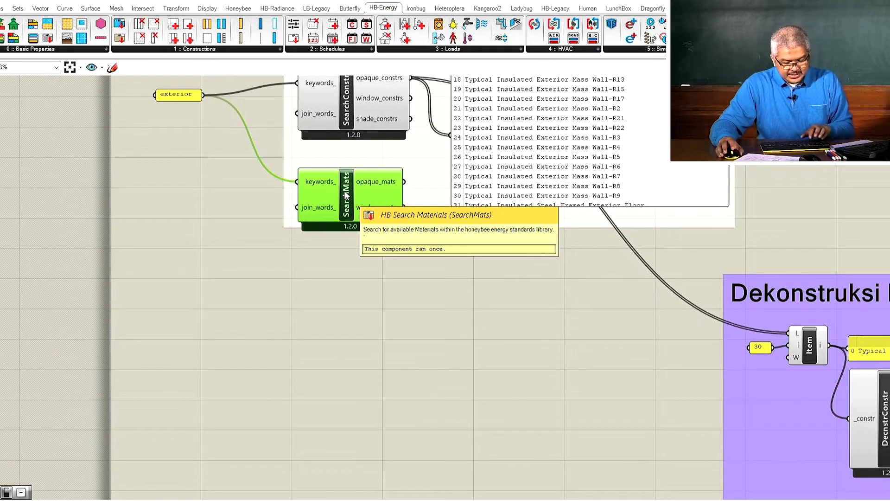
pyautogui.moveTo(346, 197); pyautogui.dragTo(430, 335)
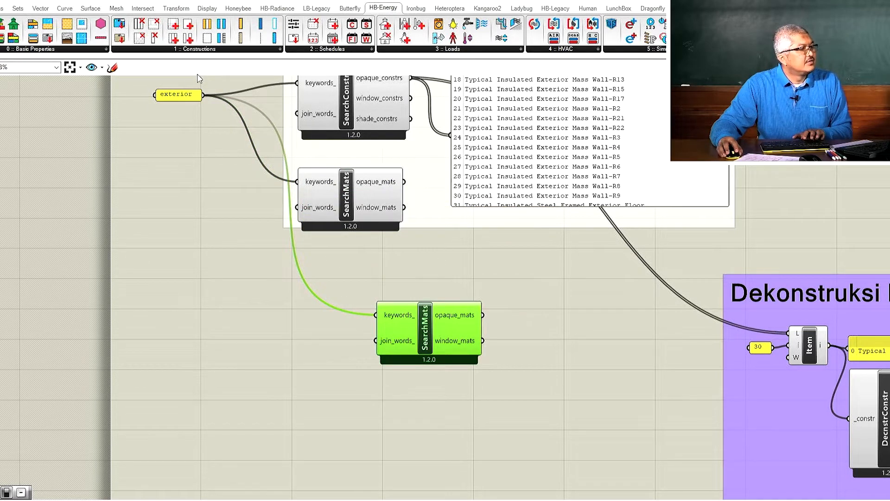
# - Add a panel beside the copied SearchMats component and wire it into the keywords_ input, replacing the existing connection
pyautogui.click(306, 325)
pyautogui.doubleClick(306, 324)
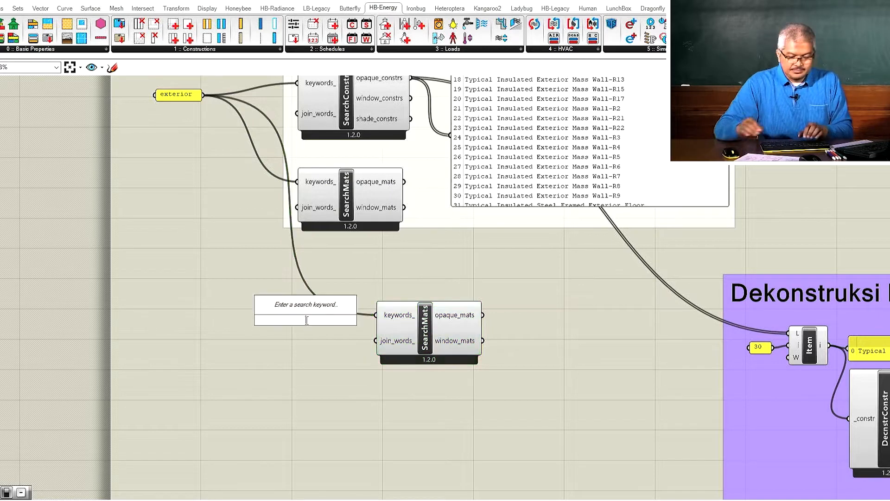
pyautogui.write('panel')
pyautogui.press('Return')
pyautogui.moveTo(306, 325); pyautogui.dragTo(375, 315)
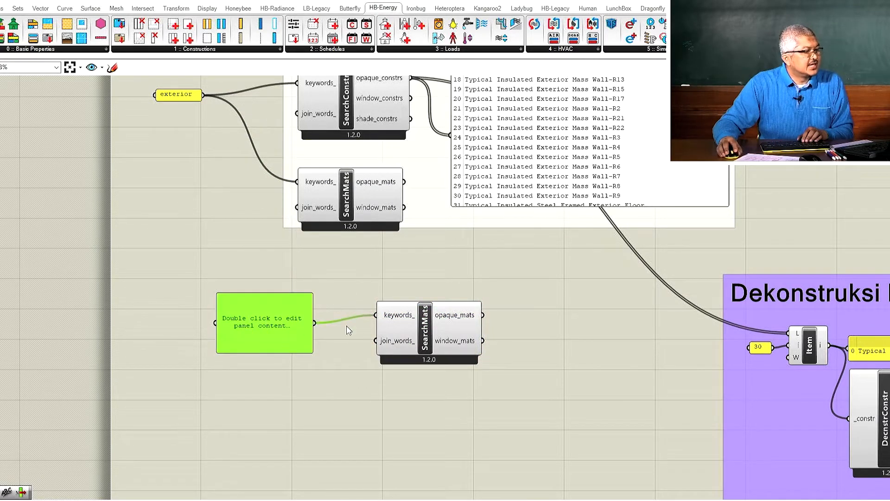
# - Set the keyword panel's text to "Batako", shrink it to one line, and align it with the keywords_ input
pyautogui.doubleClick(259, 318)
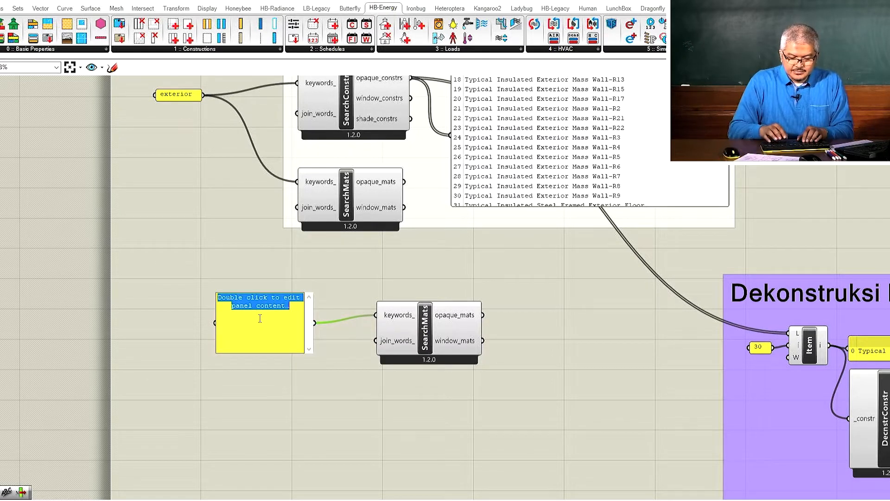
pyautogui.write('Batako')
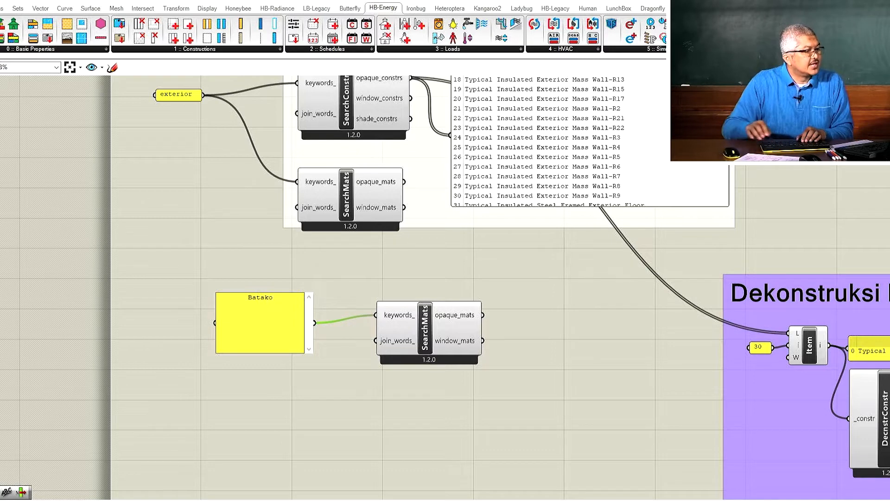
pyautogui.click(294, 389)
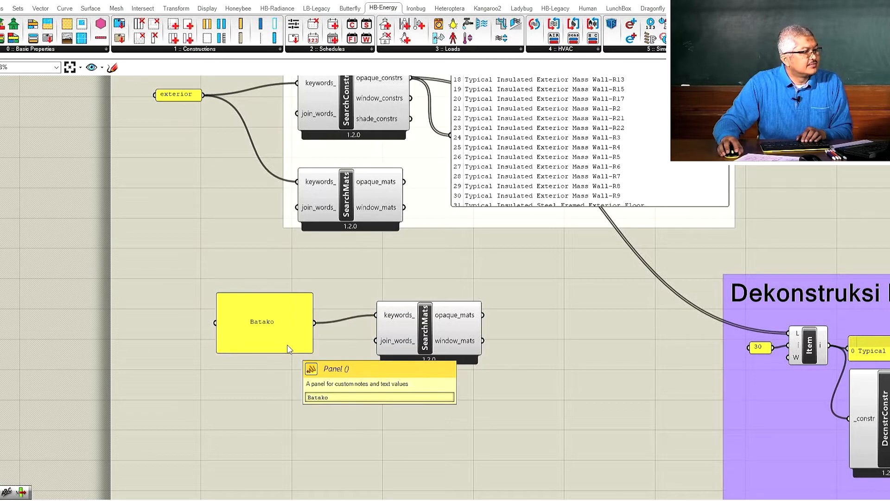
pyautogui.click(288, 349)
pyautogui.moveTo(282, 352); pyautogui.dragTo(322, 321)
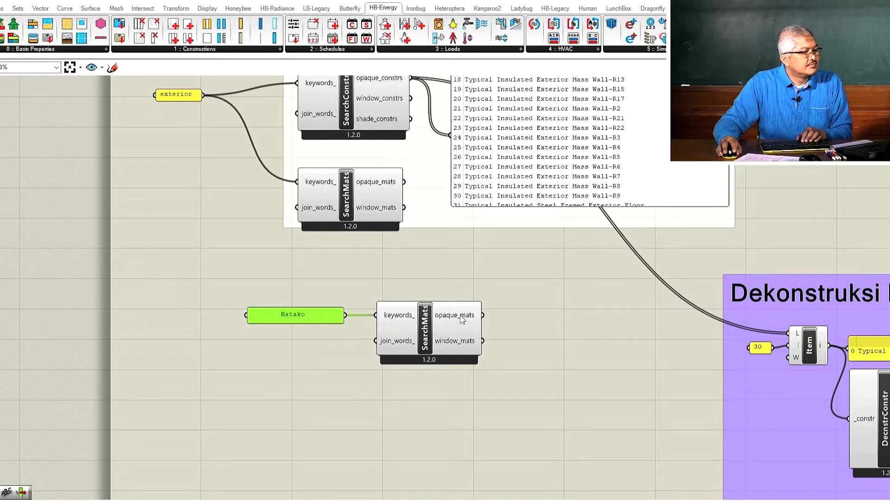
# - Add a panel showing the copied SearchMats component's opaque_mats output, reduce its height, and align it with that output
pyautogui.doubleClick(576, 325)
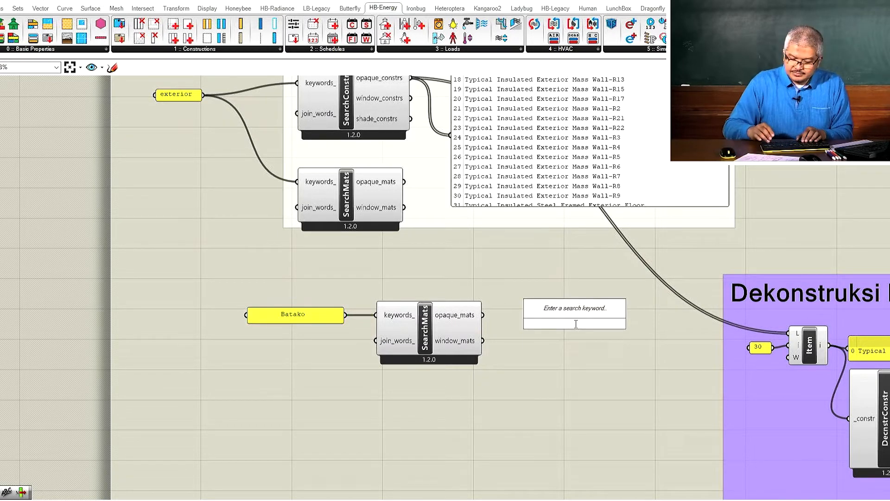
pyautogui.write('panel')
pyautogui.press('Return')
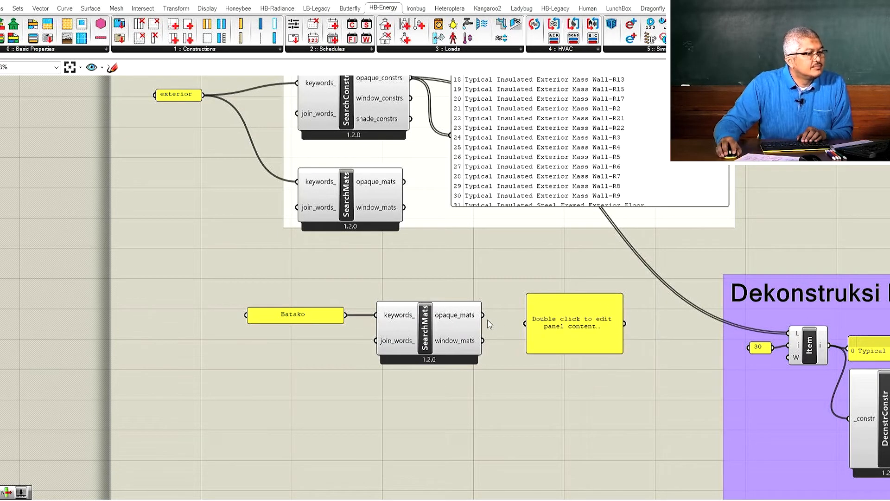
pyautogui.moveTo(483, 316); pyautogui.dragTo(526, 324)
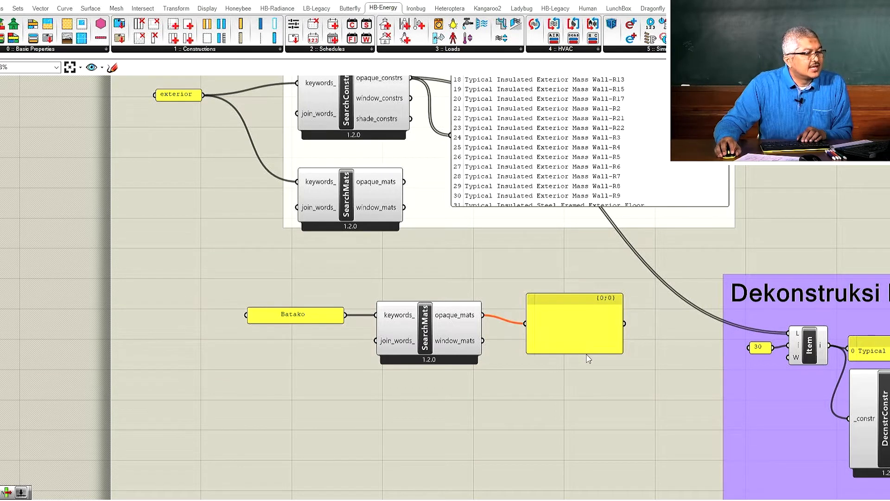
pyautogui.moveTo(587, 353); pyautogui.dragTo(576, 308)
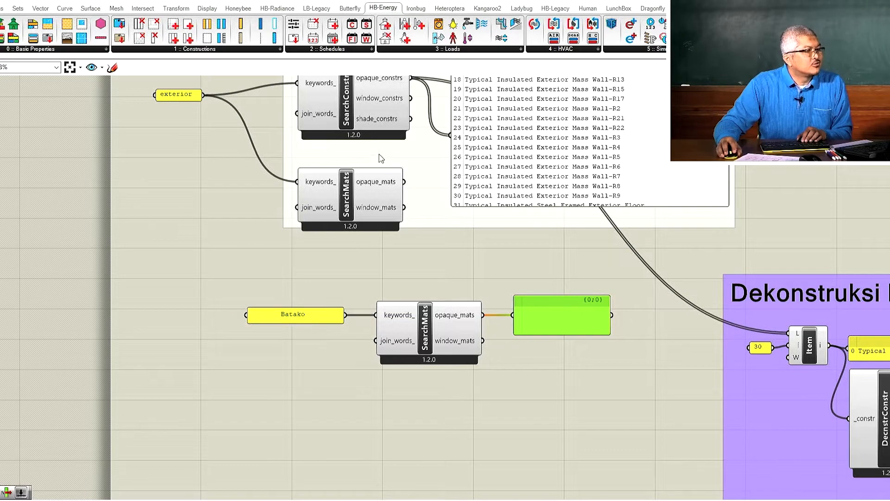
# - Duplicate the SearchConstrs component below the copied SearchMats and feed its keywords_ input from the Batako panel
pyautogui.moveTo(355, 108); pyautogui.dragTo(431, 402)
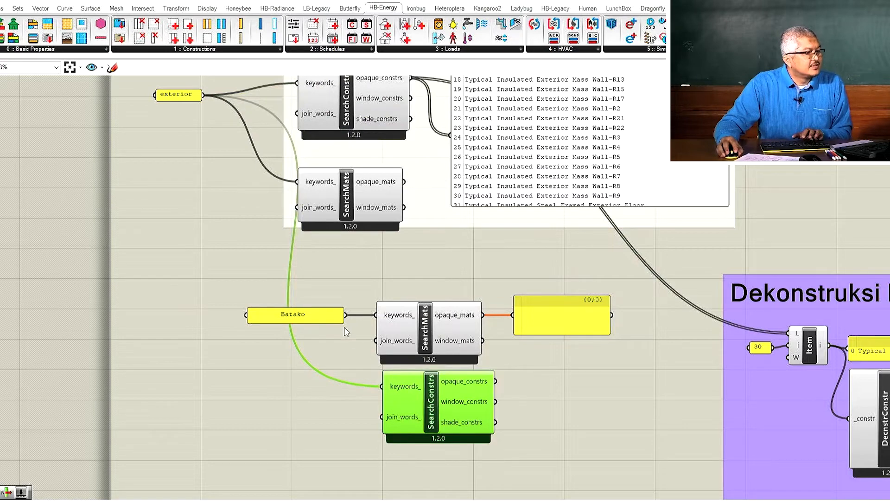
pyautogui.moveTo(345, 315); pyautogui.dragTo(382, 386)
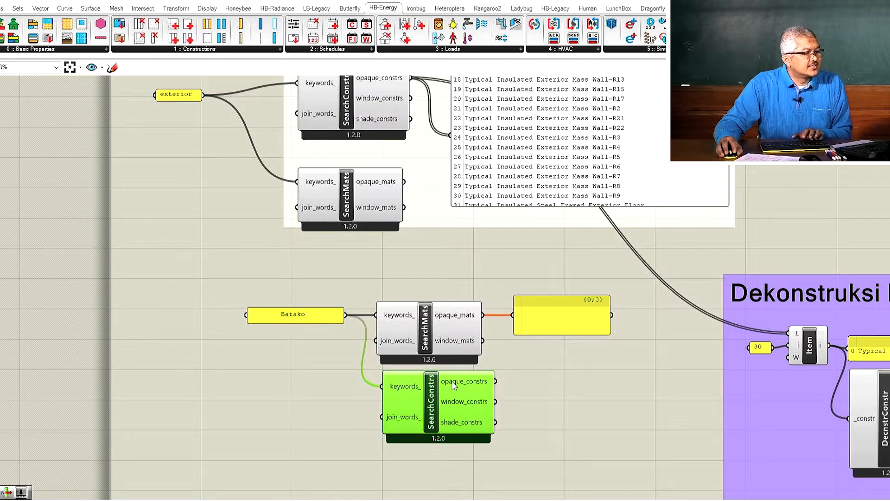
# - Rewire the results panel to the copied SearchConstrs component's opaque_constrs output, widen it, and place it above that output
pyautogui.moveTo(495, 381); pyautogui.dragTo(558, 373)
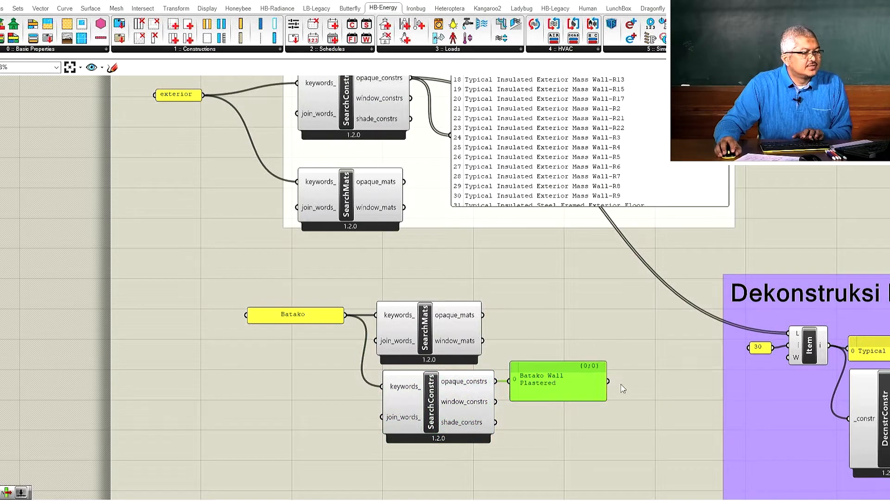
pyautogui.moveTo(607, 374); pyautogui.dragTo(675, 374)
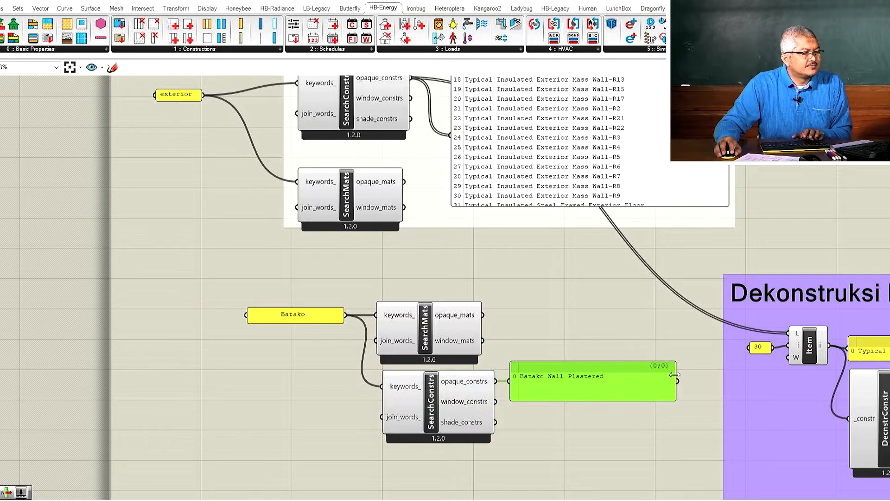
pyautogui.moveTo(619, 368); pyautogui.dragTo(631, 341)
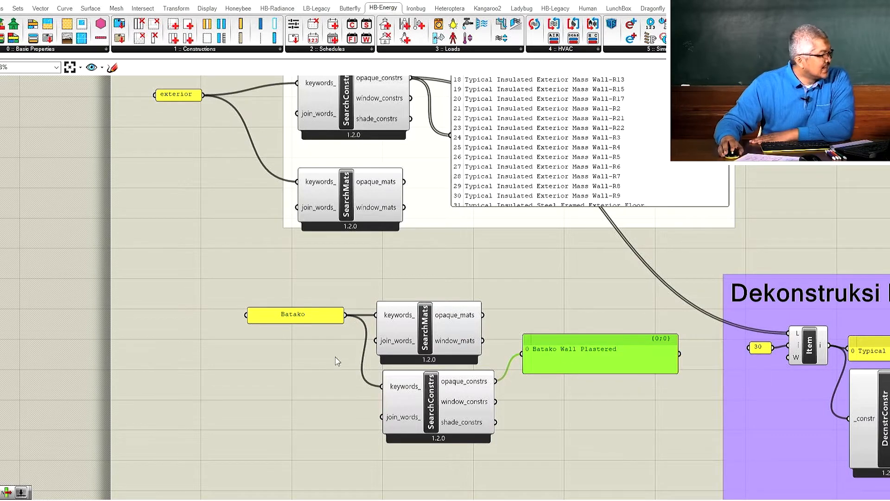
# - Connect the copied SearchConstrs component's opaque_constrs output to the _constr input of DecnstrConstr in the deconstruction group, replacing the List Item source
pyautogui.scroll(-2, 242, 313)
pyautogui.scroll(3, 649, 357)
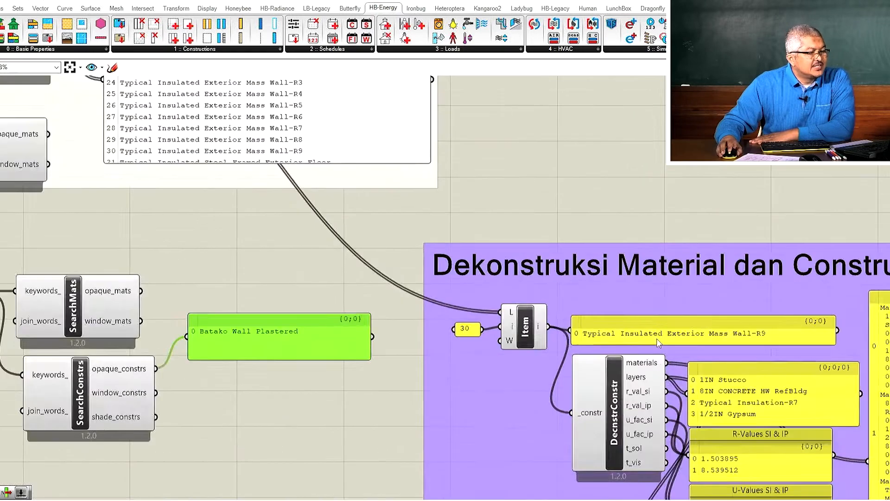
pyautogui.scroll(-3, 413, 309)
pyautogui.scroll(3, 316, 336)
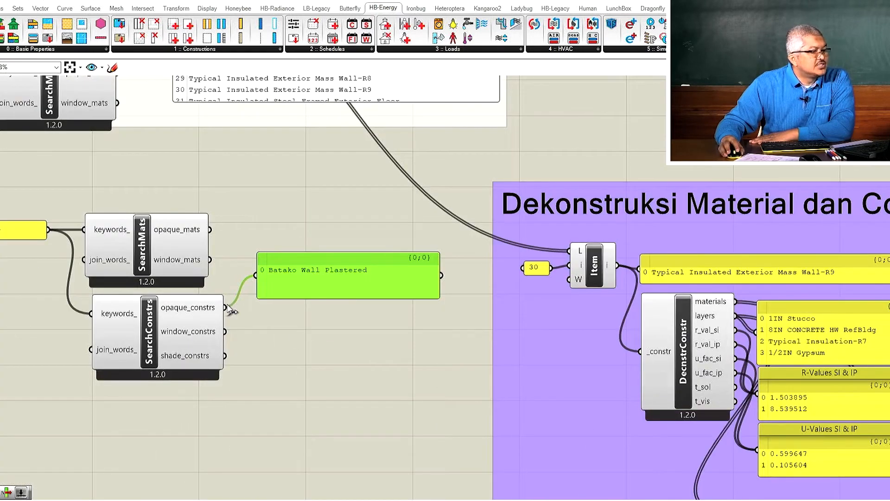
pyautogui.moveTo(229, 309); pyautogui.dragTo(570, 227)
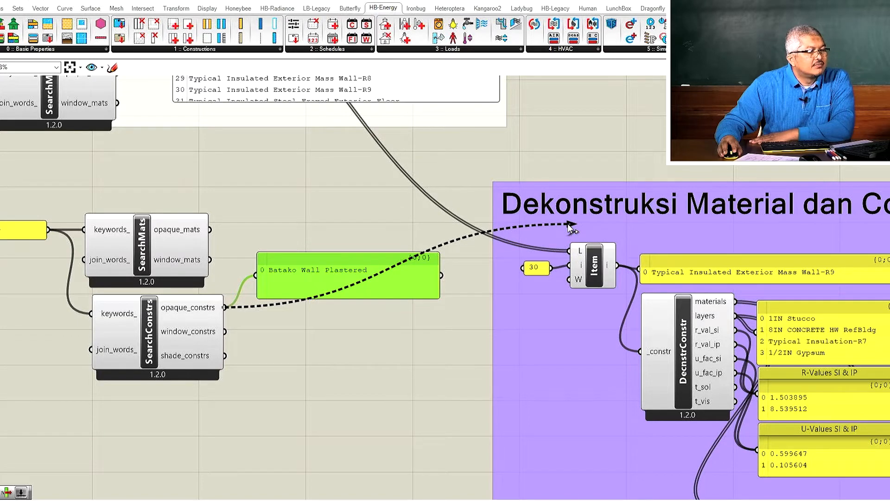
pyautogui.moveTo(571, 227); pyautogui.dragTo(642, 352)
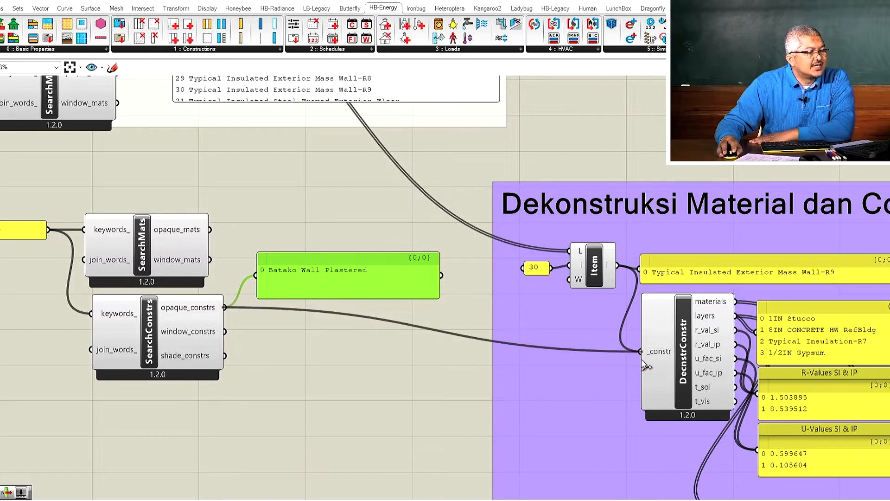
# - Review the Batako wall's deconstructed material properties and widen the layers panel slightly to give its layer names more room
pyautogui.scroll(-4, 325, 299)
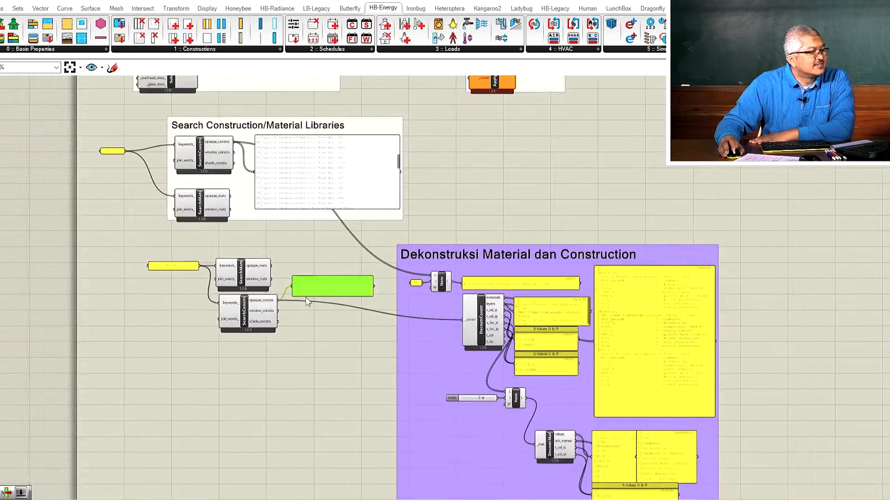
pyautogui.scroll(4, 687, 325)
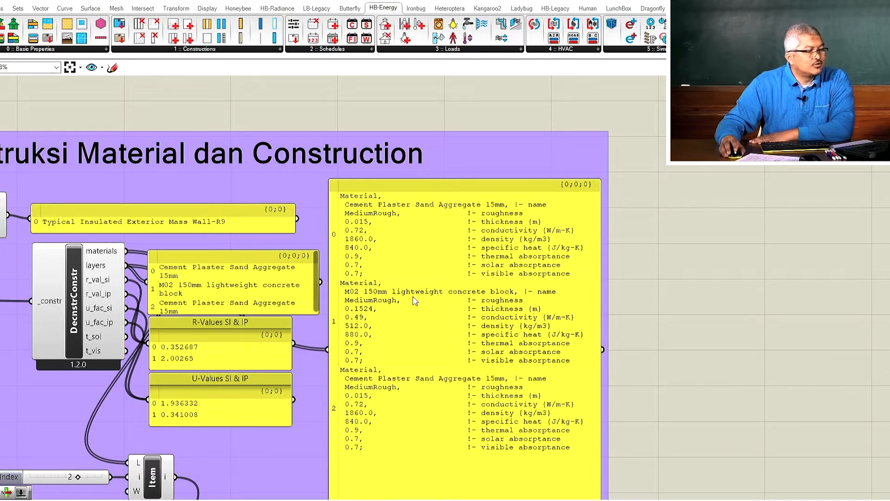
pyautogui.scroll(-2, 486, 281)
pyautogui.scroll(4, 453, 367)
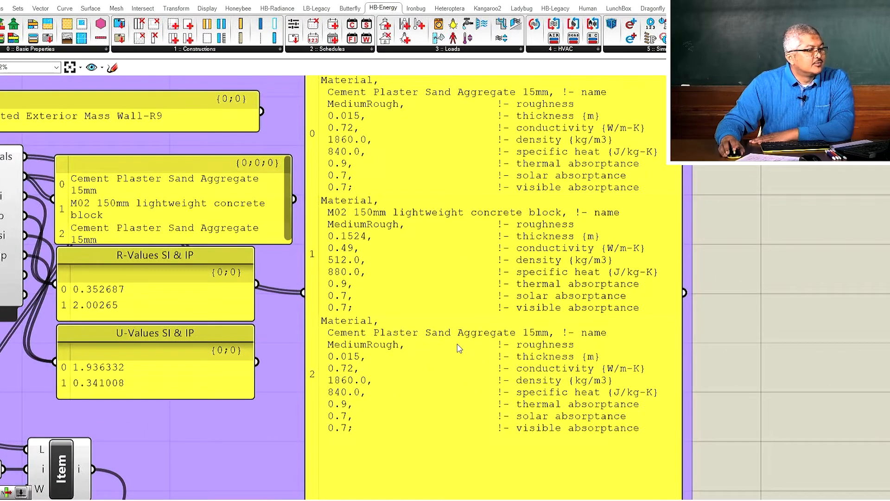
pyautogui.scroll(-1, 454, 343)
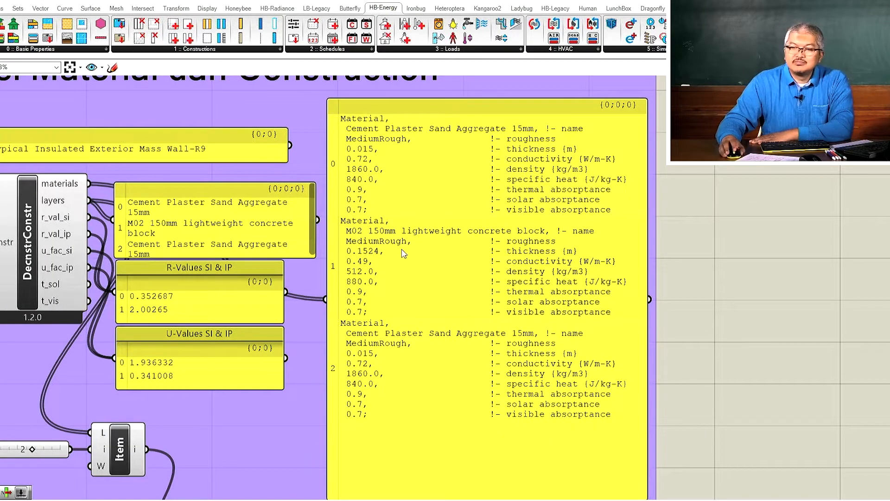
pyautogui.scroll(-1, 469, 271)
pyautogui.scroll(2, 468, 270)
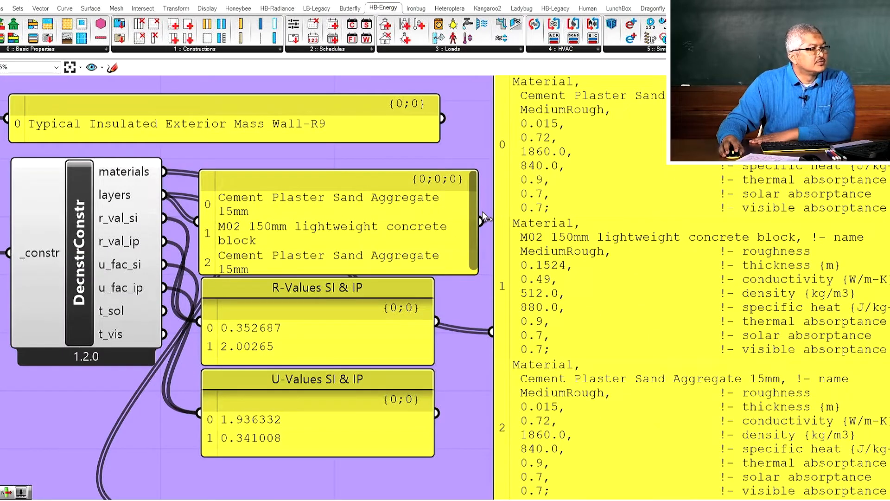
pyautogui.moveTo(479, 214); pyautogui.dragTo(513, 201)
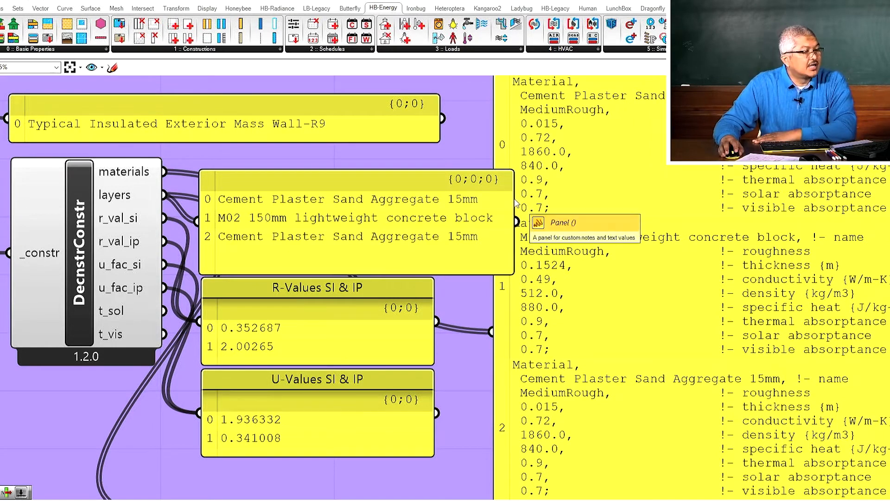
pyautogui.moveTo(514, 200); pyautogui.dragTo(490, 200)
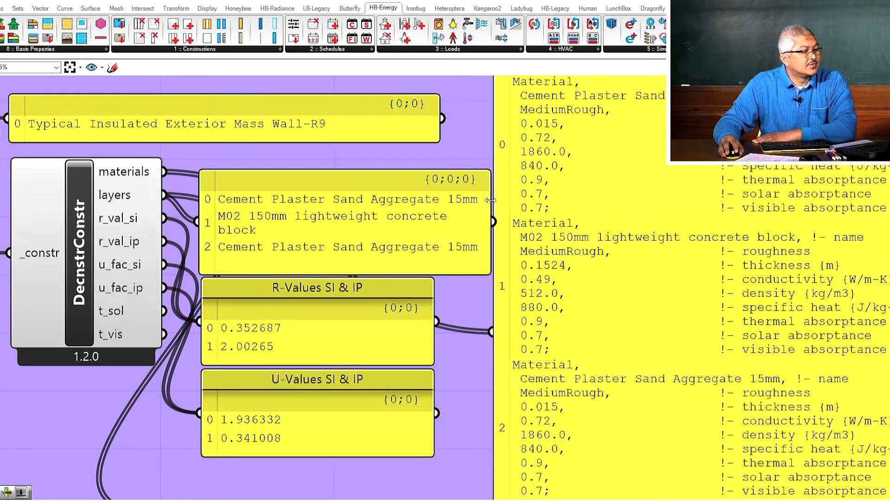
# - Connect the List Item output to the _constr input of DecnstrConstr in the deconstruction group, replacing the copied SearchConstrs source
pyautogui.scroll(-3, 520, 188)
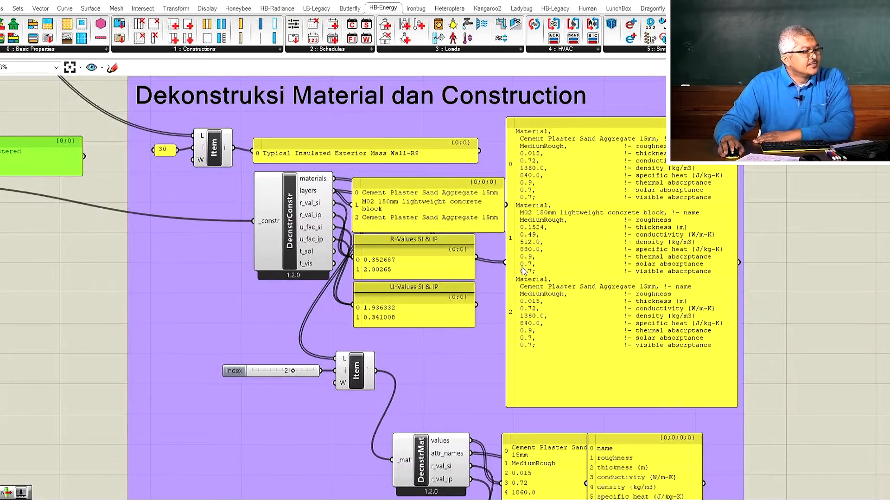
pyautogui.scroll(-2, 537, 281)
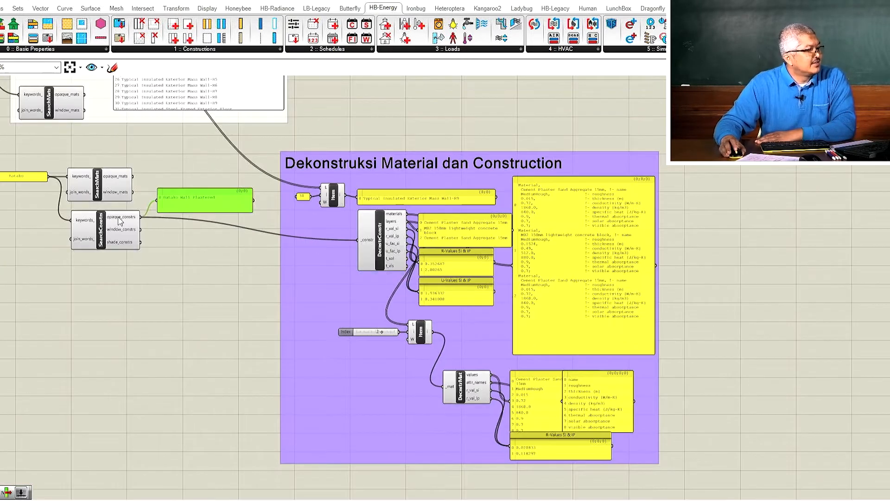
pyautogui.scroll(3, 120, 222)
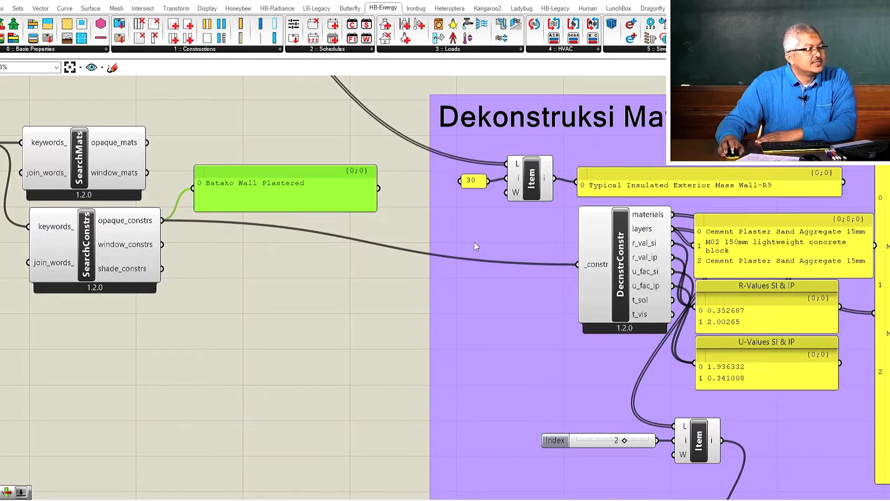
pyautogui.moveTo(555, 179); pyautogui.dragTo(568, 264)
# - Move the library search group, the copied search components and the deconstruction group together further down the canvas, away from the groups above
pyautogui.scroll(-5, 348, 268)
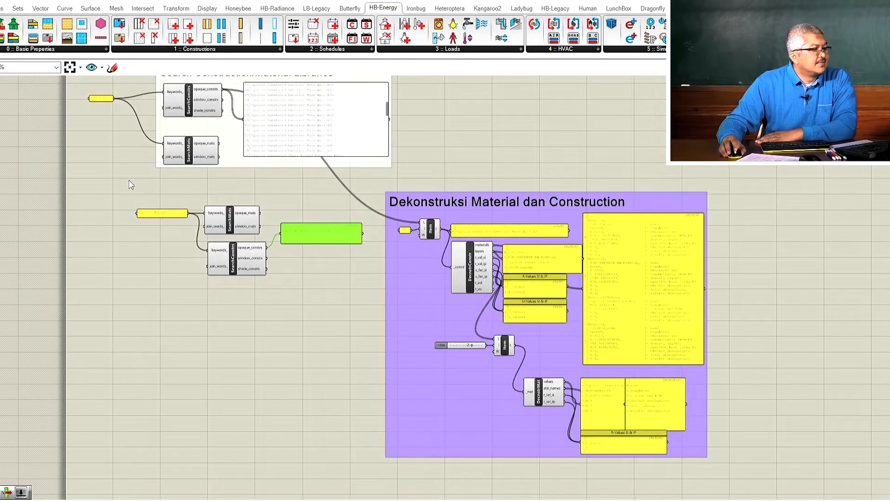
pyautogui.scroll(-3, 158, 209)
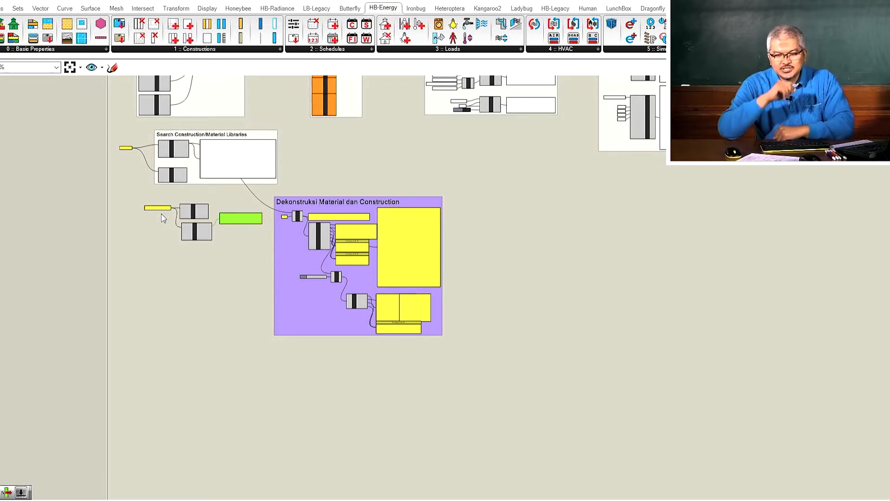
pyautogui.scroll(-2, 159, 224)
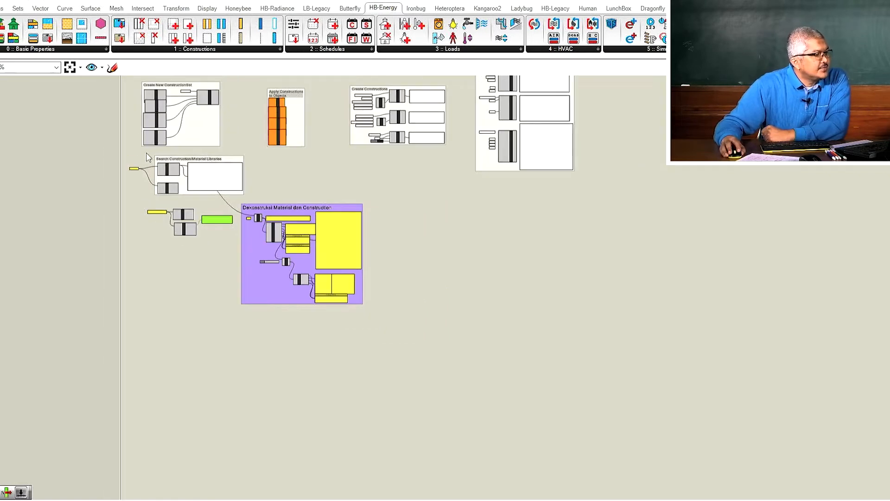
pyautogui.moveTo(109, 152); pyautogui.dragTo(393, 313)
pyautogui.moveTo(229, 175); pyautogui.dragTo(226, 250)
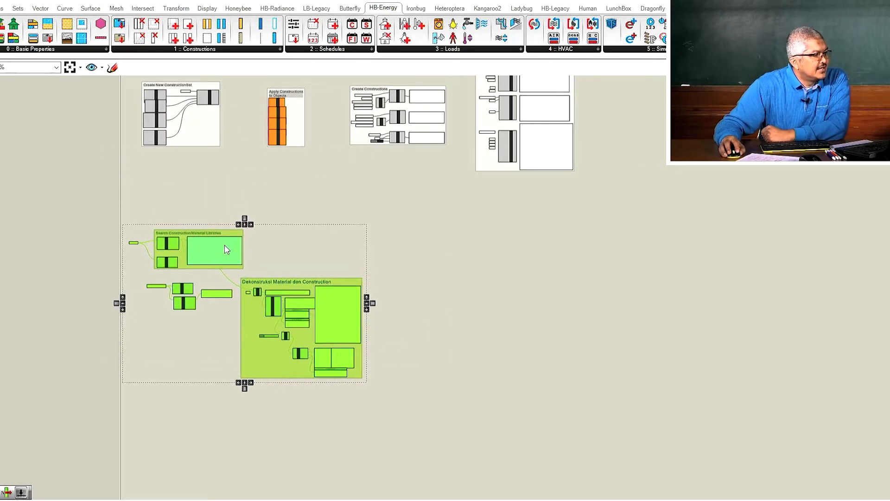
pyautogui.click(325, 193)
# - Examine the Create Materials group, especially the inputs and resulting material definitions of the OpaqueMatNoMass and OpaqueMat components
pyautogui.scroll(-3, 472, 344)
pyautogui.scroll(4, 513, 185)
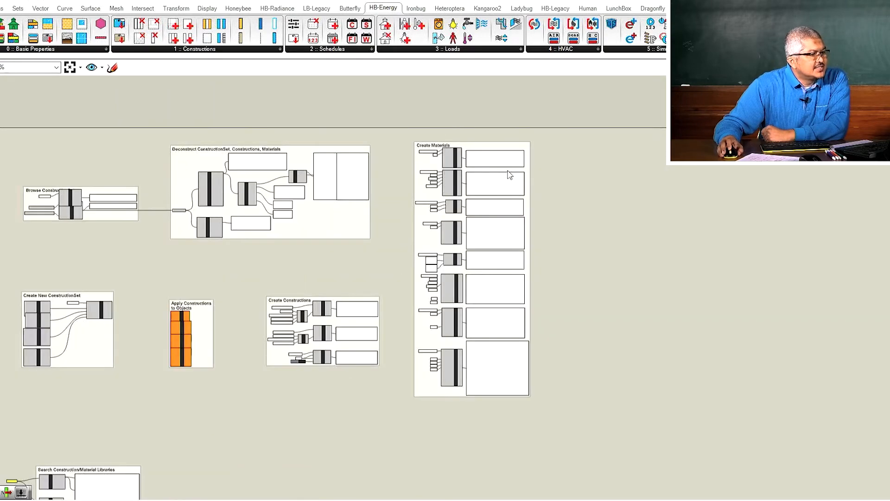
pyautogui.scroll(5, 510, 176)
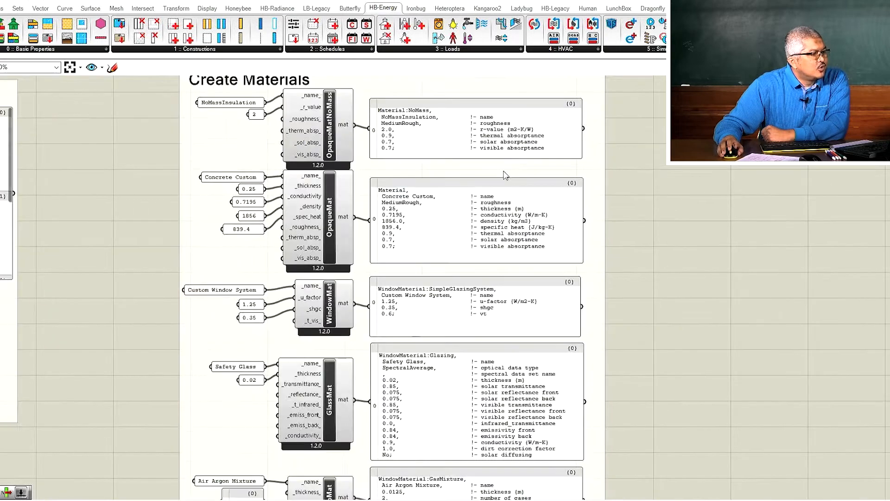
pyautogui.moveTo(660, 140); pyautogui.dragTo(634, 223, button='right')
pyautogui.scroll(2, 345, 282)
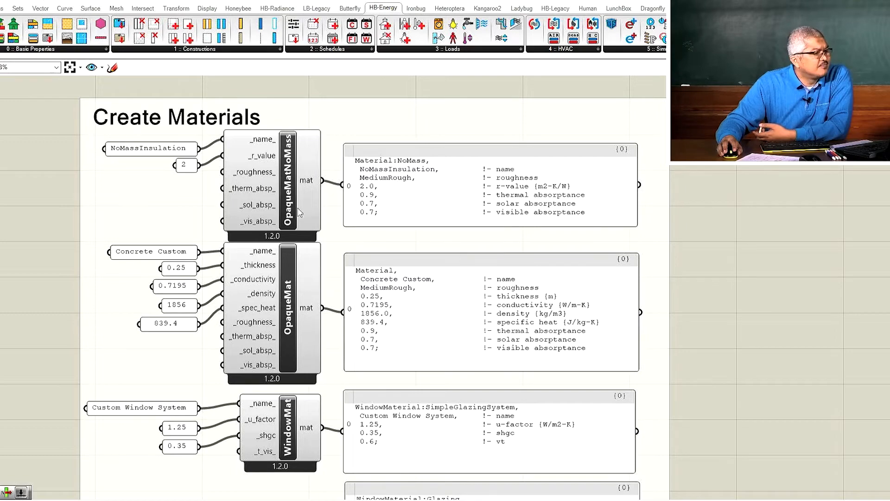
pyautogui.scroll(-4, 298, 206)
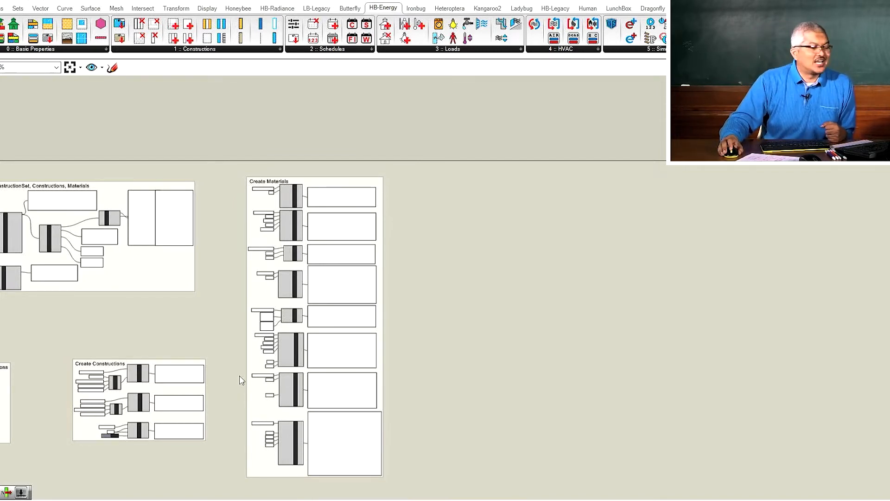
pyautogui.scroll(5, 274, 188)
pyautogui.scroll(2, 306, 212)
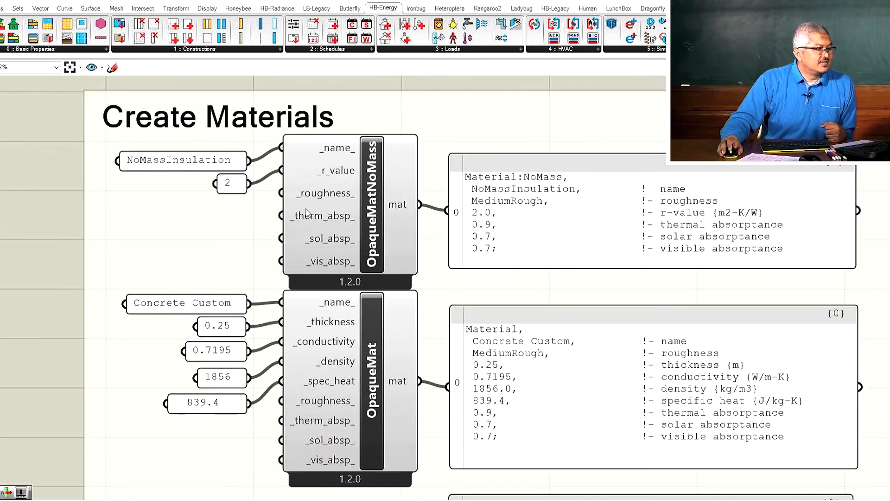
pyautogui.scroll(-1, 331, 169)
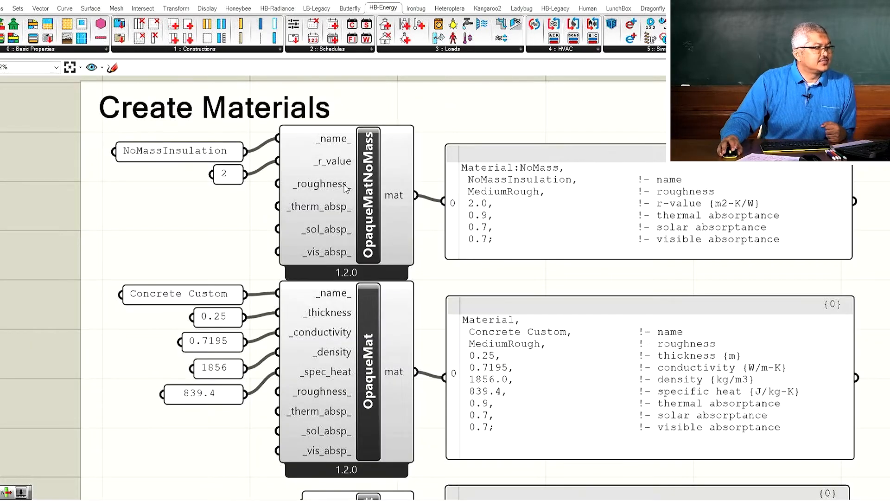
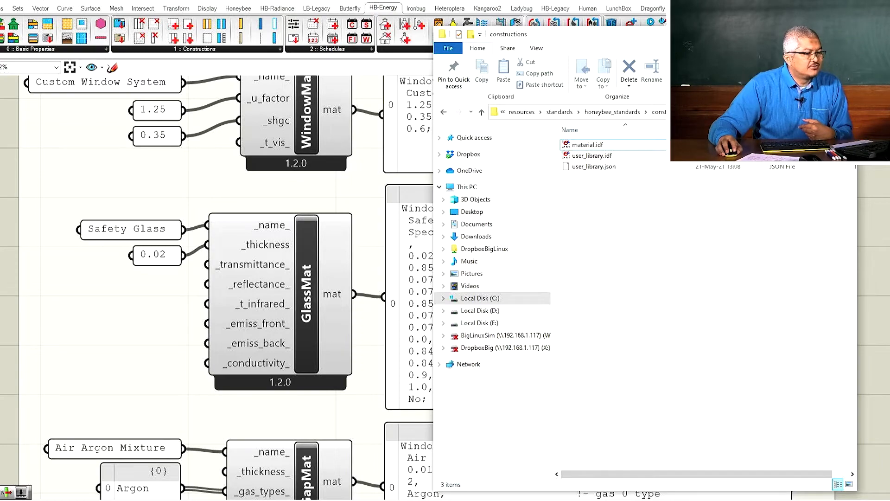
# - Return to Grasshopper from File Explorer and examine the Create Constructions group with its OpaqueConstr, WindowConstr and ShadeConstr examples
pyautogui.hotkey('alt', 'Tab')
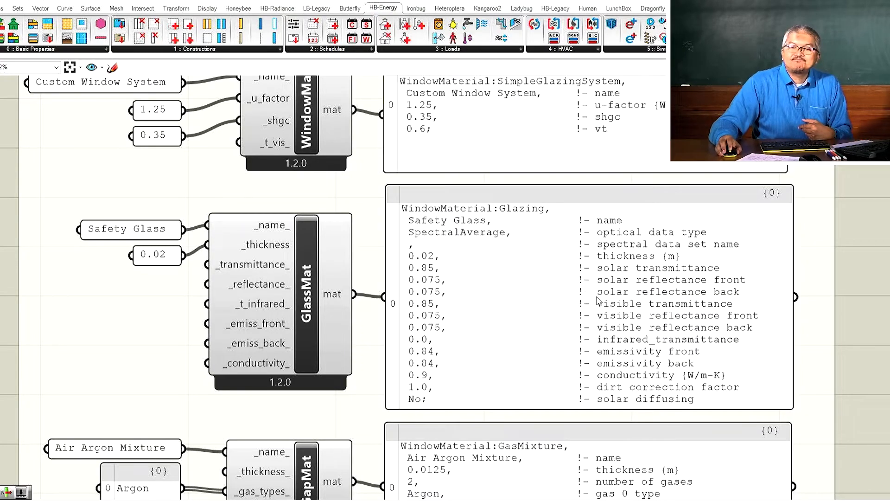
pyautogui.scroll(-5, 627, 268)
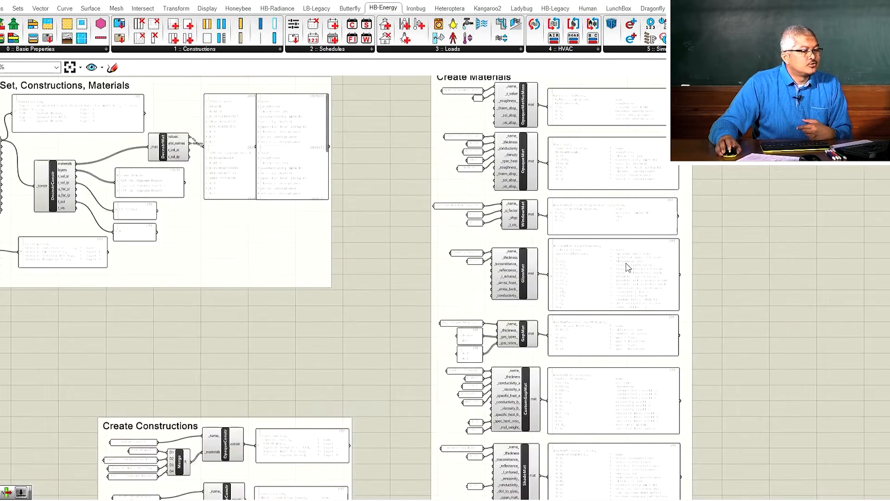
pyautogui.scroll(-2, 627, 268)
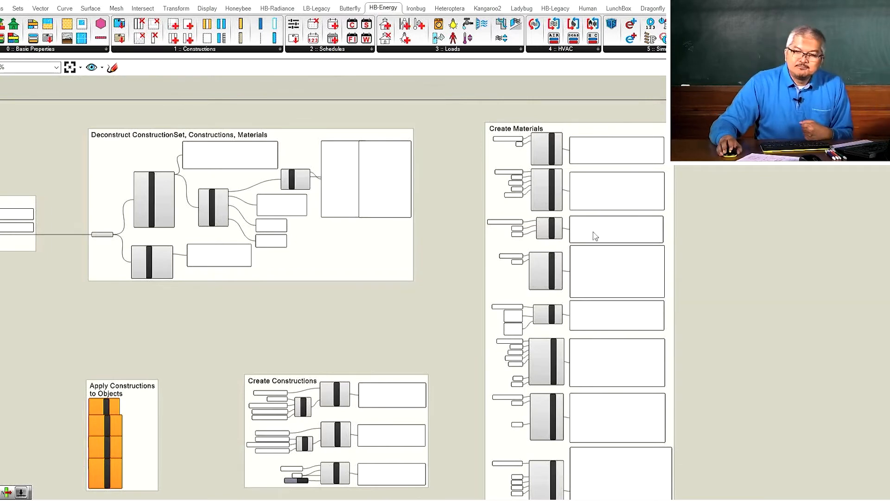
pyautogui.scroll(-3, 591, 223)
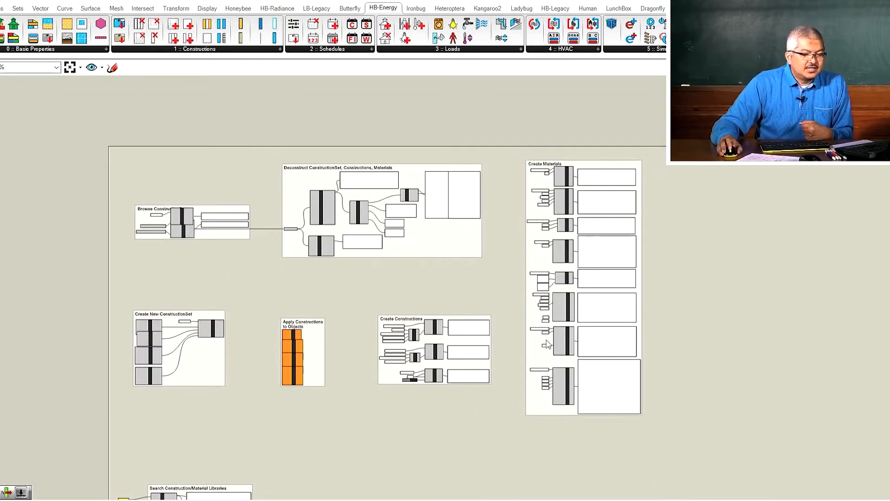
pyautogui.scroll(2, 598, 371)
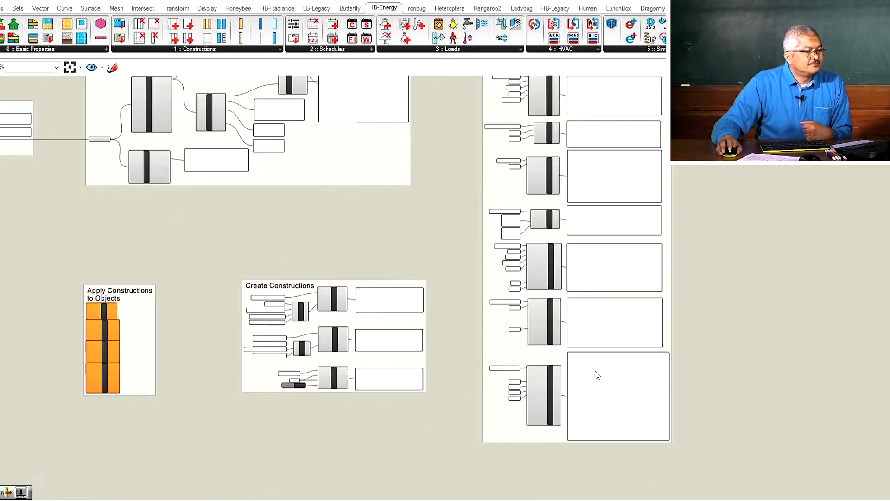
pyautogui.scroll(3, 333, 364)
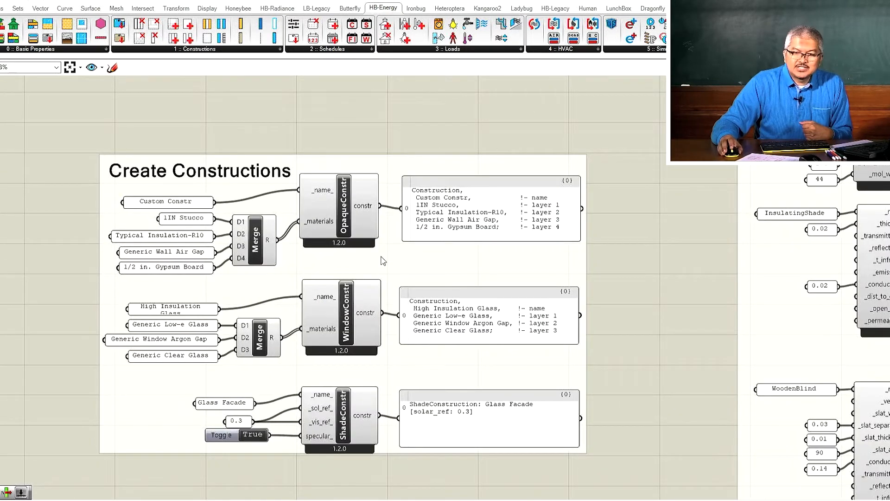
pyautogui.scroll(2, 380, 248)
pyautogui.scroll(-1, 387, 254)
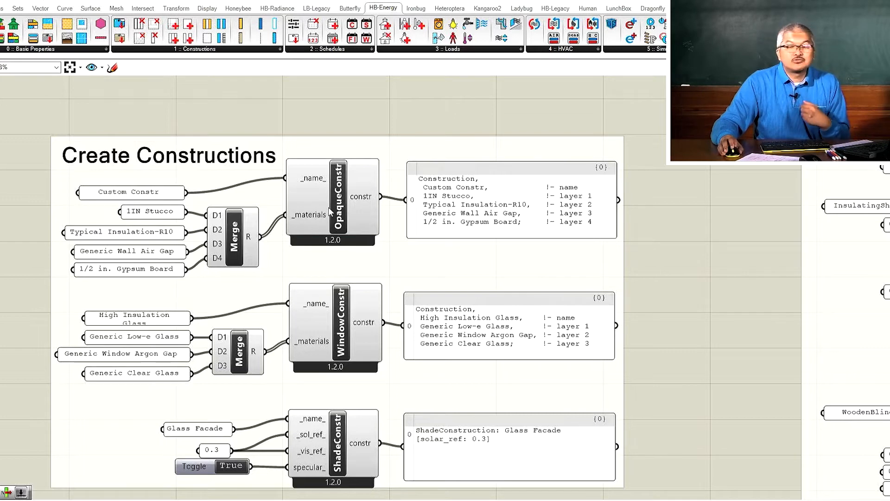
pyautogui.scroll(-1, 343, 203)
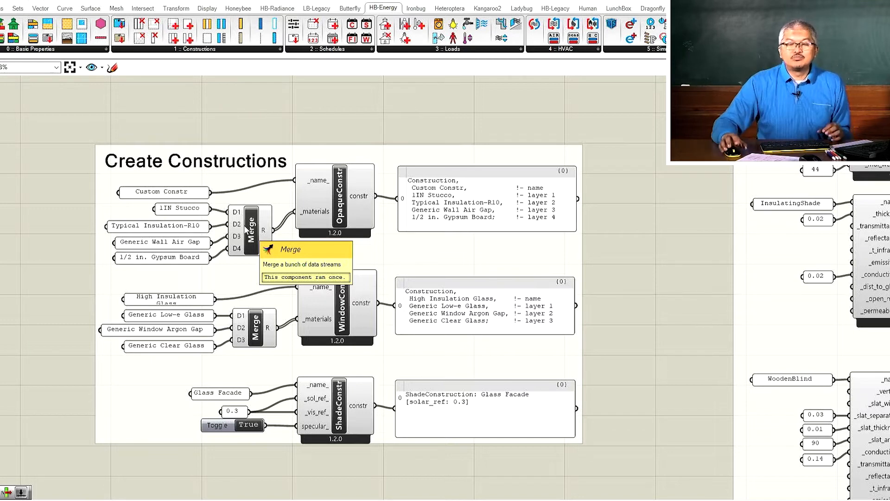
# - Duplicate the OpaqueConstr example with its name panel, four layer panels, Merge component and output panel, and place the copy below the Create Constructions group
pyautogui.click(194, 197)
pyautogui.keyDown('shift'); pyautogui.click(189, 210); pyautogui.keyUp('shift')
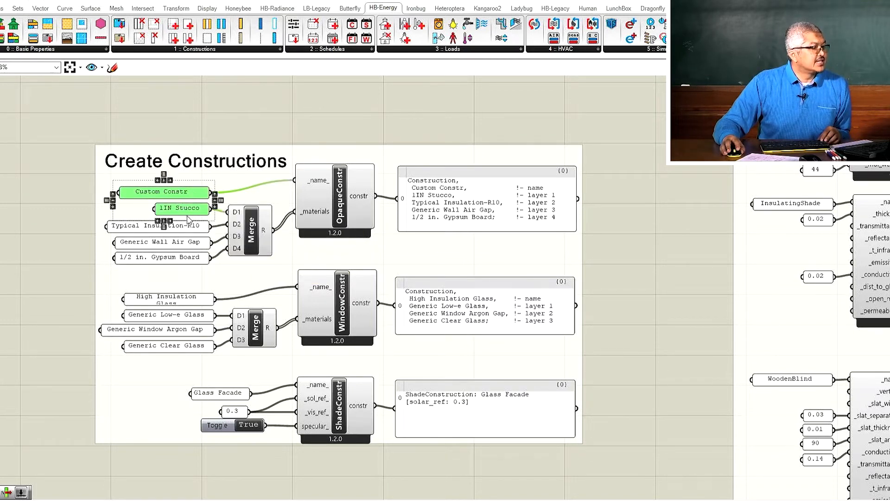
pyautogui.keyDown('shift'); pyautogui.click(186, 227); pyautogui.keyUp('shift')
pyautogui.keyDown('shift'); pyautogui.click(185, 243); pyautogui.keyUp('shift')
pyautogui.keyDown('shift'); pyautogui.click(185, 258); pyautogui.keyUp('shift')
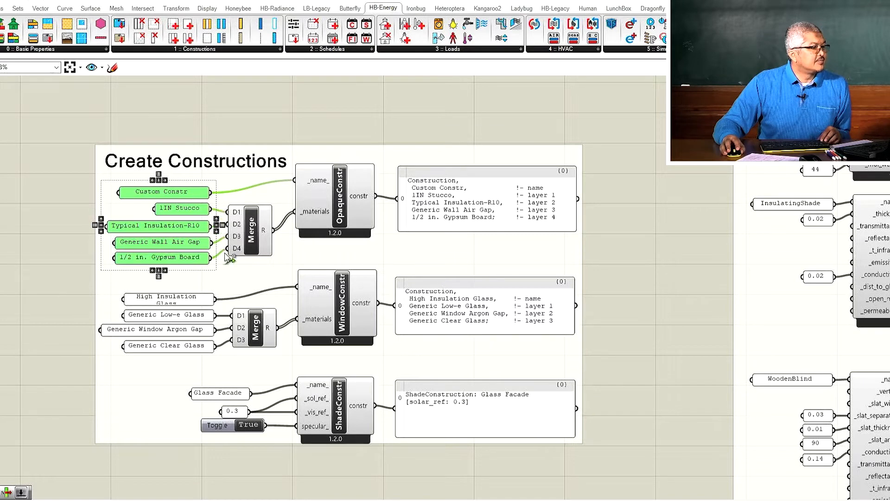
pyautogui.keyDown('shift'); pyautogui.click(252, 241); pyautogui.keyUp('shift')
pyautogui.keyDown('shift'); pyautogui.click(338, 208); pyautogui.keyUp('shift')
pyautogui.keyDown('shift'); pyautogui.click(416, 206); pyautogui.keyUp('shift')
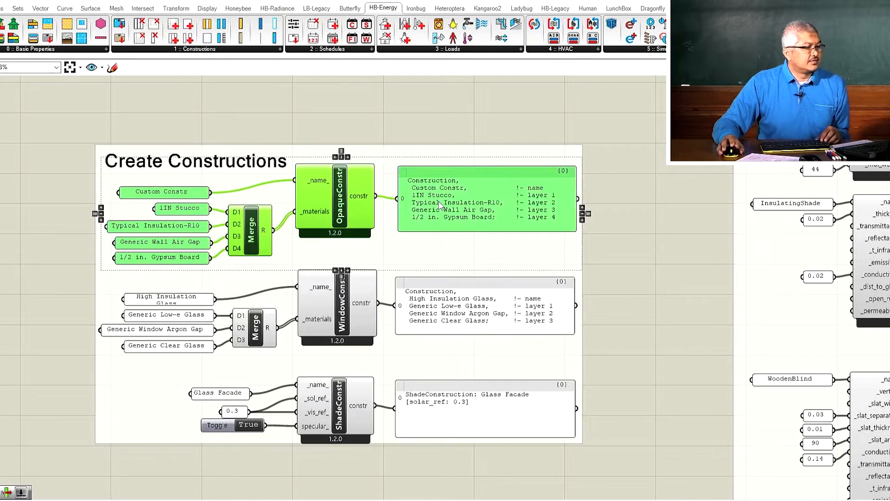
pyautogui.hotkey('ctrl', 'c')
pyautogui.hotkey('ctrl', 'v')
pyautogui.scroll(-3, 440, 165)
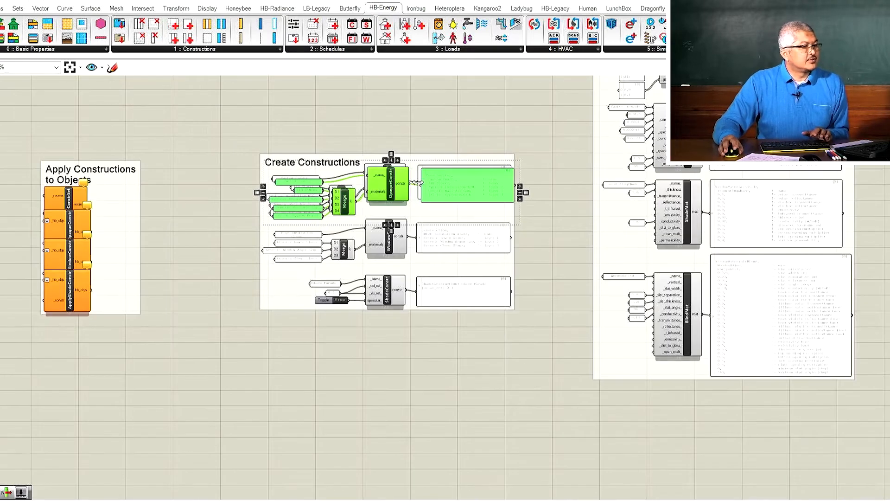
pyautogui.moveTo(392, 190); pyautogui.dragTo(380, 342)
pyautogui.click(318, 391)
pyautogui.scroll(5, 297, 362)
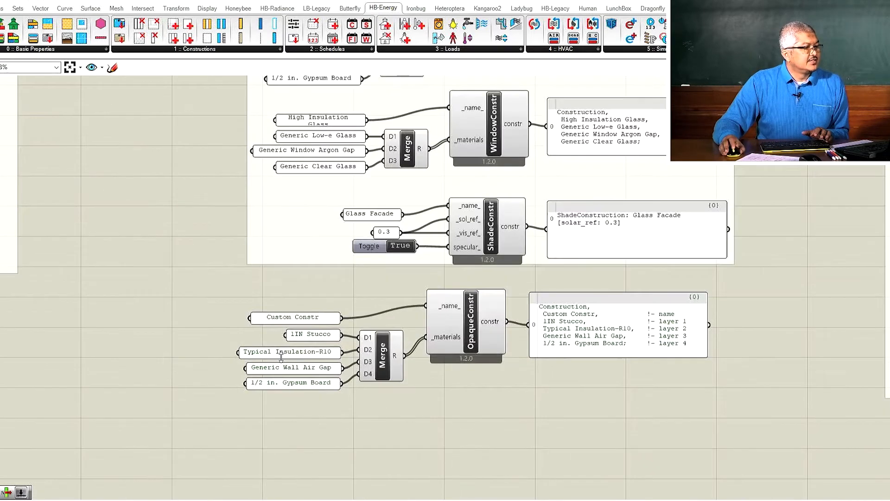
# - Move the Custom Constr panel so it lines up with the lower opaque construction component's name input
pyautogui.moveTo(322, 305); pyautogui.dragTo(324, 291)
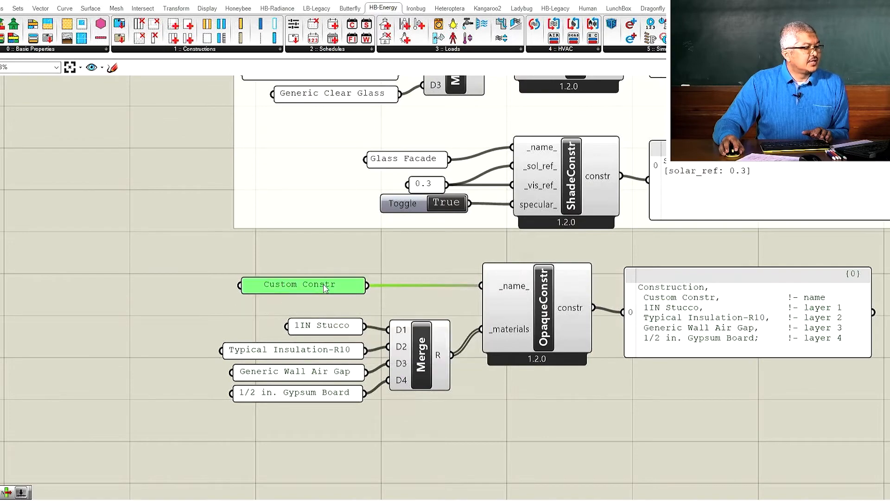
pyautogui.scroll(-2, 411, 392)
pyautogui.scroll(3, 376, 319)
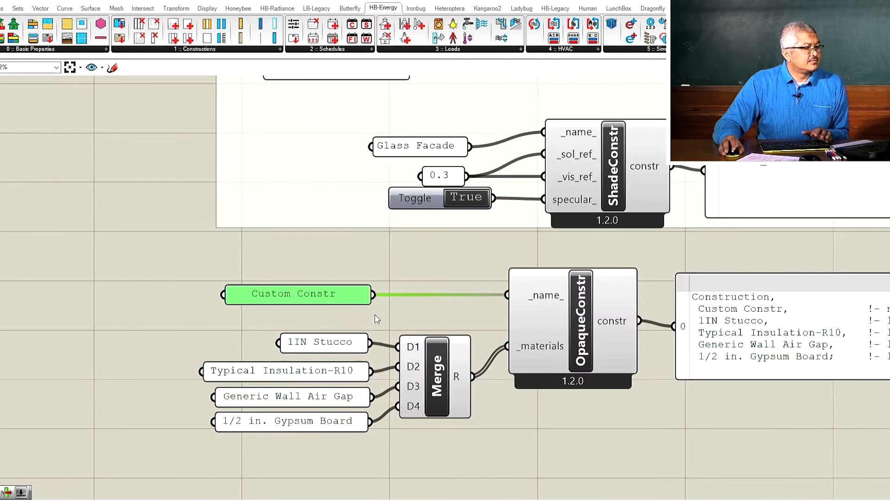
pyautogui.scroll(-3, 361, 310)
pyautogui.scroll(3, 408, 333)
pyautogui.scroll(-1, 458, 353)
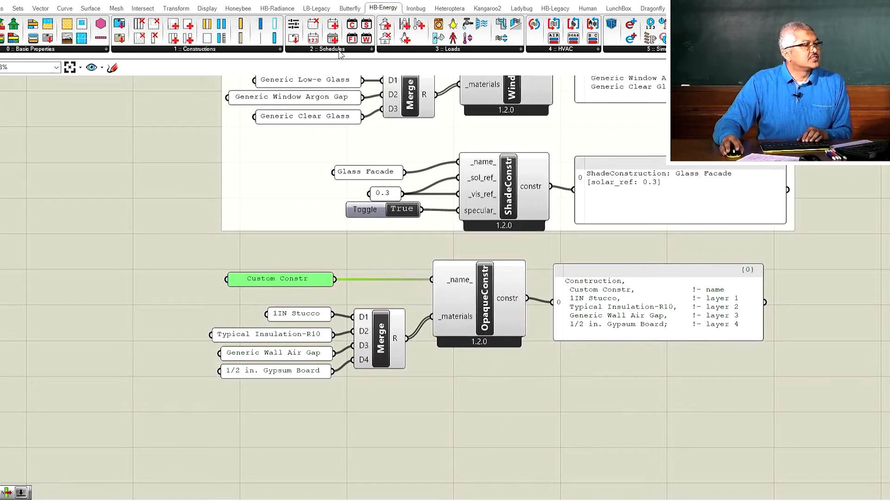
# - Place a second HB Opaque Construction component below the existing one, and delete it again
pyautogui.click(225, 48)
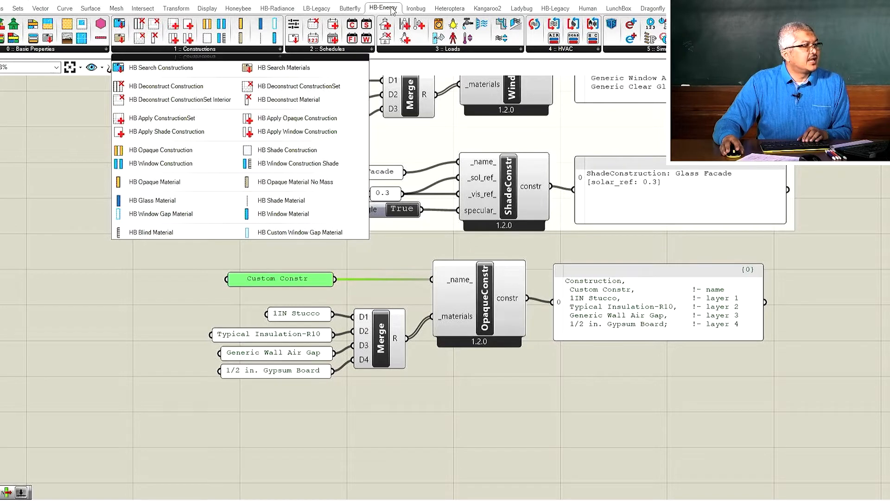
pyautogui.click(175, 150)
pyautogui.click(521, 421)
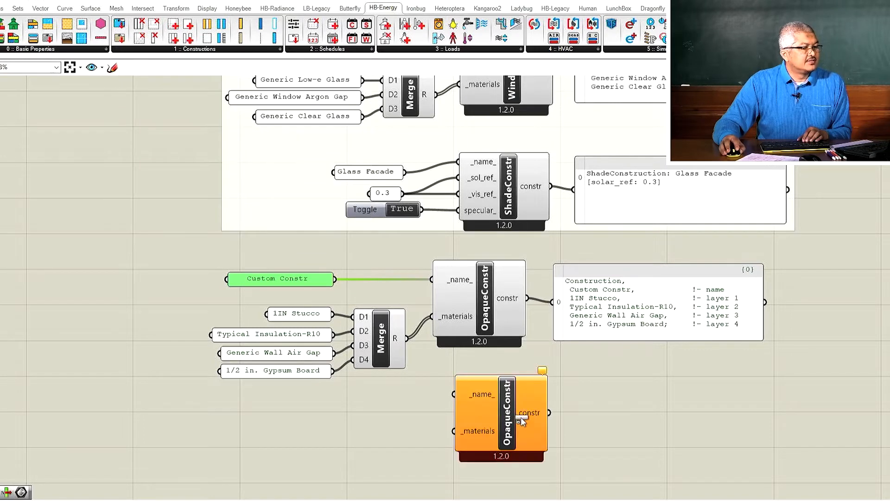
pyautogui.moveTo(515, 417); pyautogui.dragTo(492, 399)
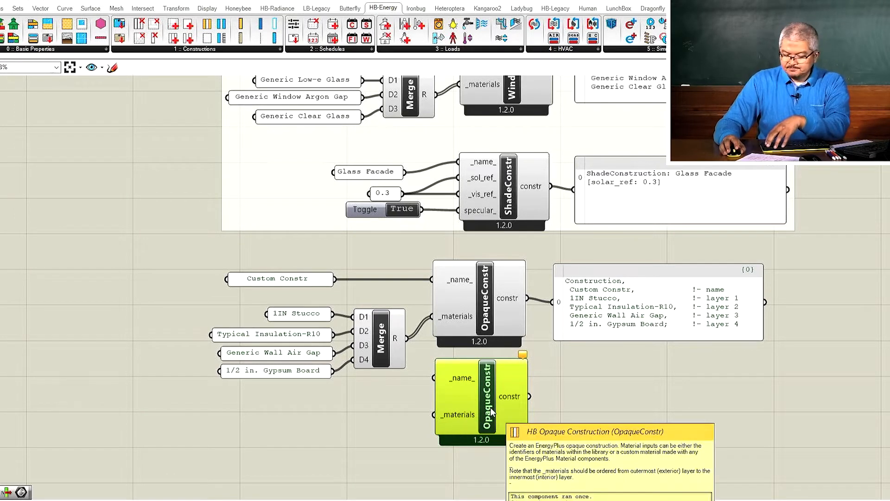
pyautogui.press('Delete')
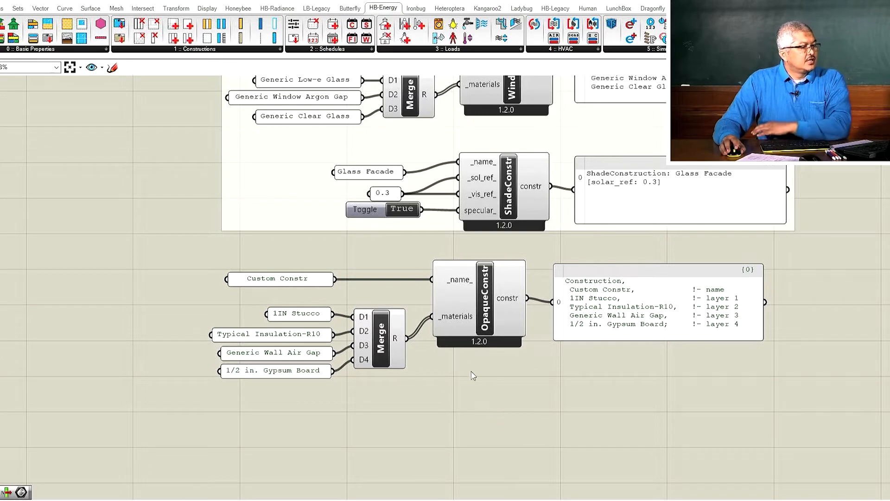
# - Change the Custom Constr panel's text to "Custom Construction Jakarta" and widen the panel to fit it
pyautogui.doubleClick(293, 280)
pyautogui.click(292, 233)
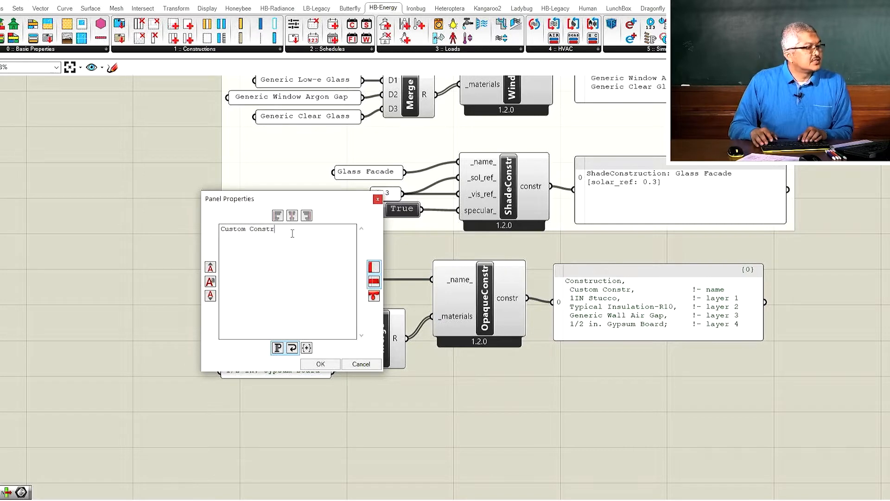
pyautogui.write('uction Jakr')
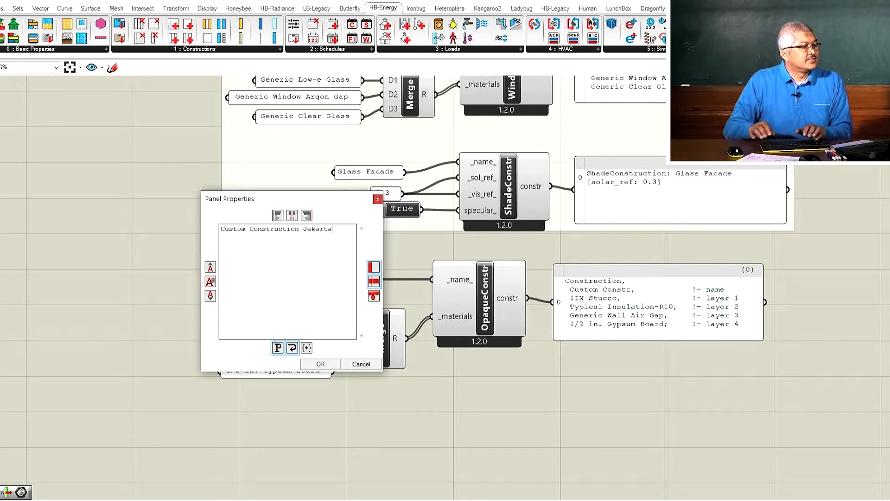
pyautogui.click(321, 364)
pyautogui.moveTo(230, 278); pyautogui.dragTo(168, 279)
pyautogui.moveTo(250, 283)
pyautogui.mouseDown()
pyautogui.moveTo(249, 271)
pyautogui.moveTo(247, 279)
pyautogui.mouseUp()
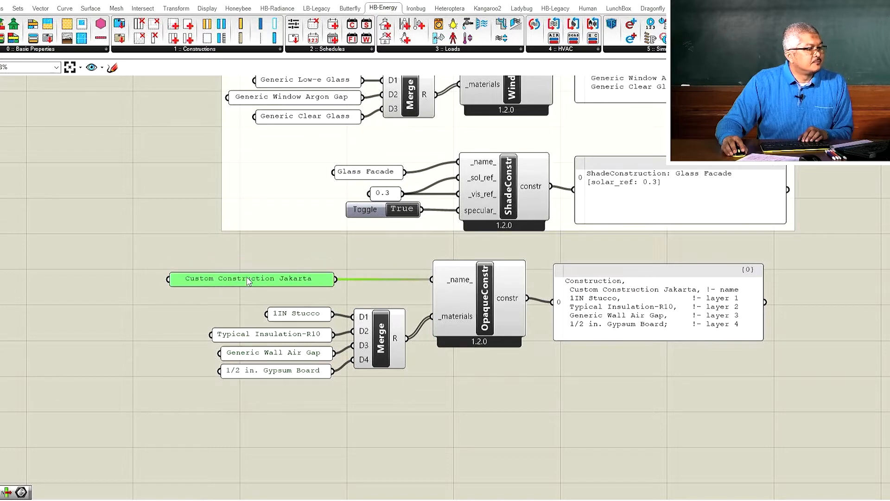
# - Add a new Merge component just below the existing Merge that feeds the opaque construction
pyautogui.moveTo(394, 412); pyautogui.dragTo(408, 371, button='right')
pyautogui.scroll(1, 404, 370)
pyautogui.scroll(1, 384, 331)
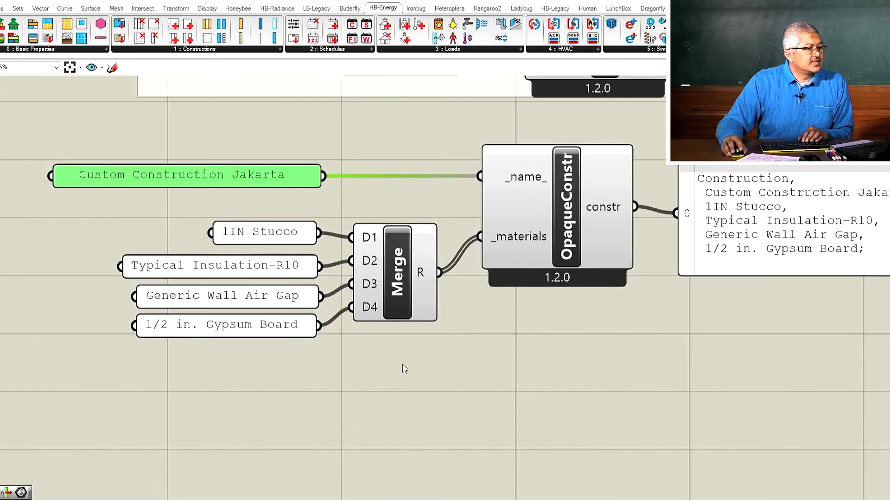
pyautogui.doubleClick(400, 371)
pyautogui.write('merge')
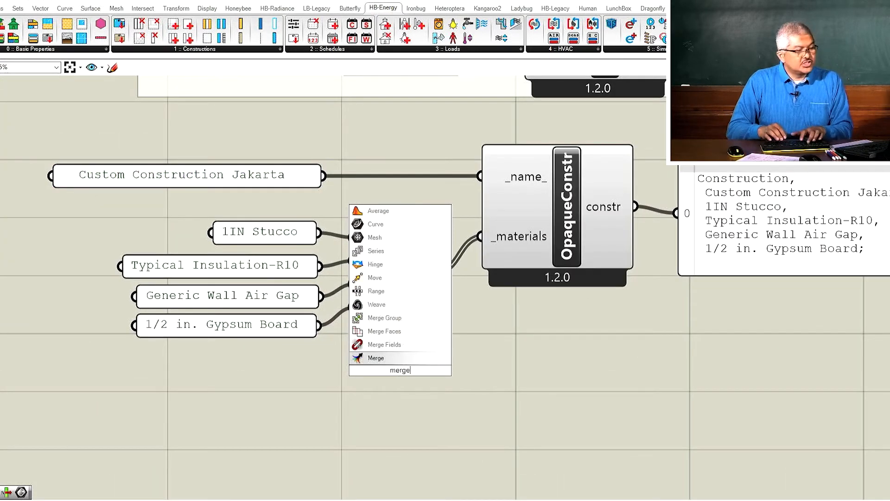
pyautogui.click(423, 360)
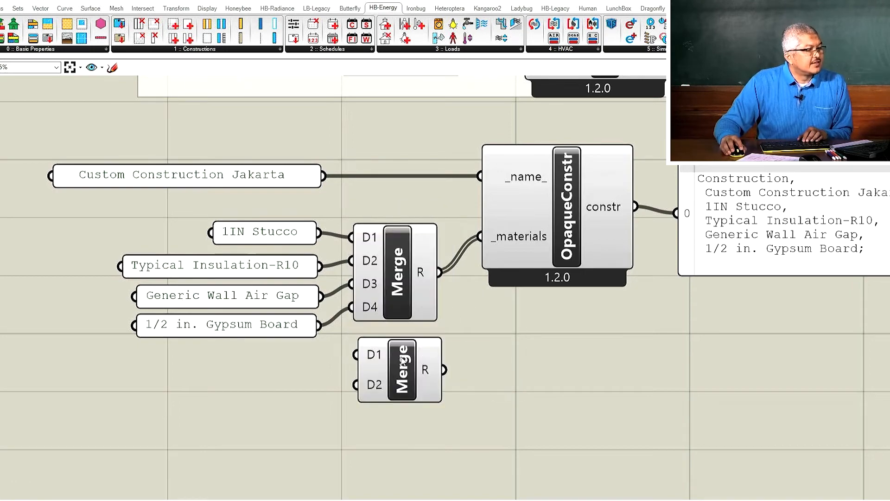
pyautogui.click(402, 377)
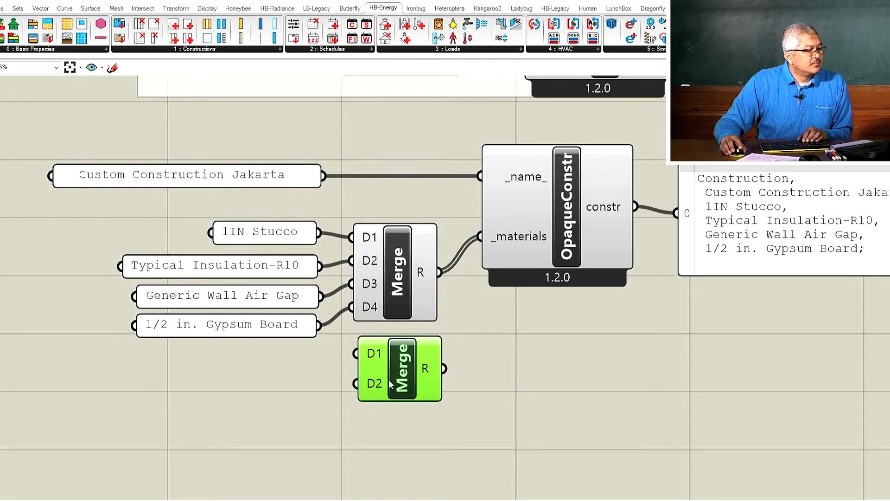
# - Add a third input, D3, to the new Merge component
pyautogui.scroll(4, 377, 391)
pyautogui.scroll(2, 372, 358)
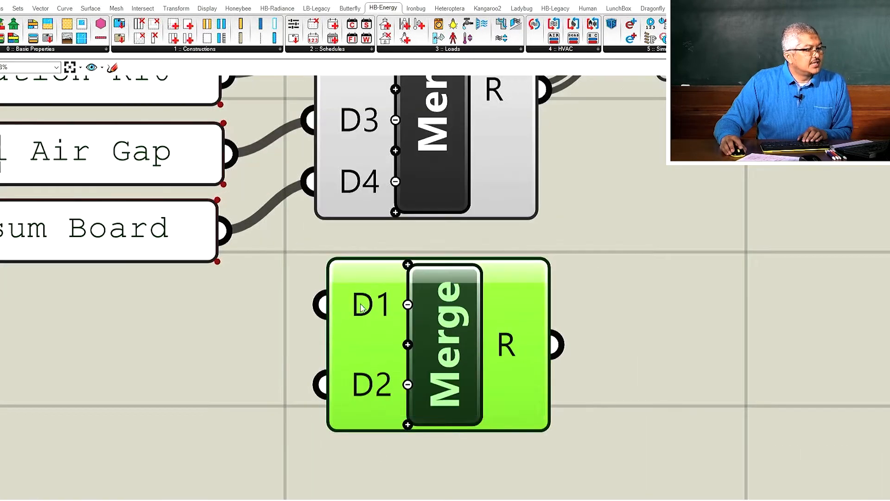
pyautogui.scroll(-4, 357, 394)
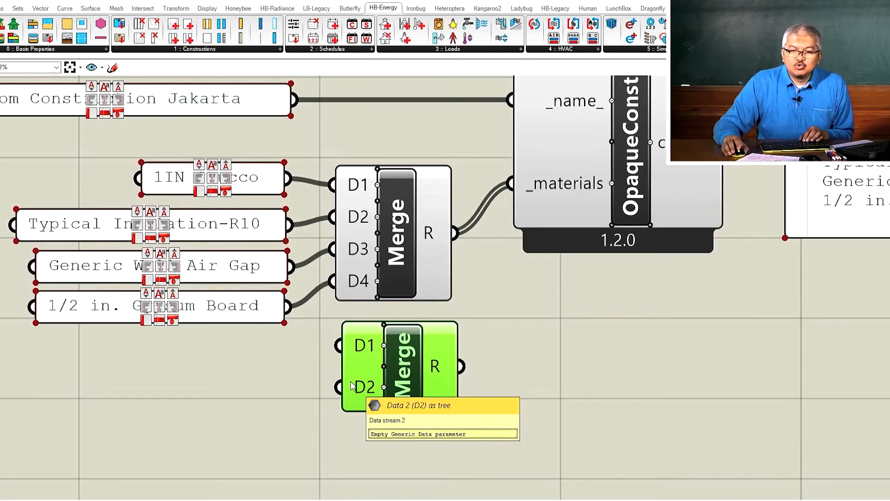
pyautogui.scroll(-2, 371, 378)
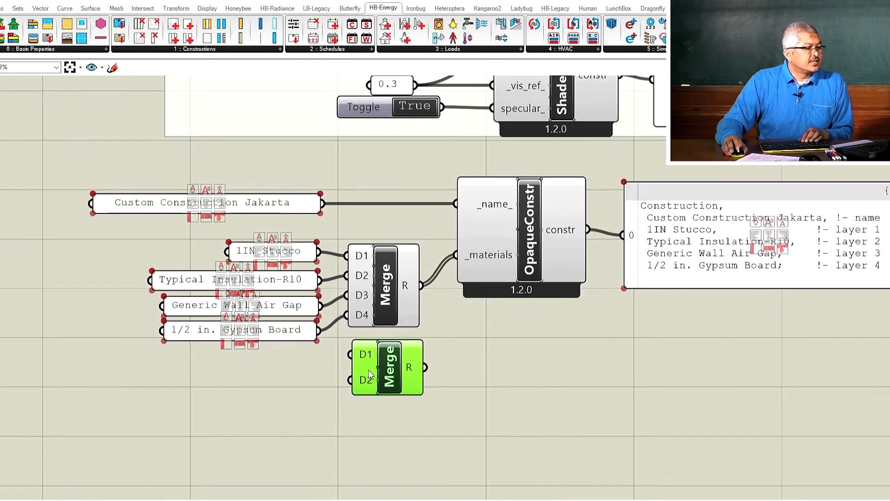
pyautogui.scroll(3, 383, 386)
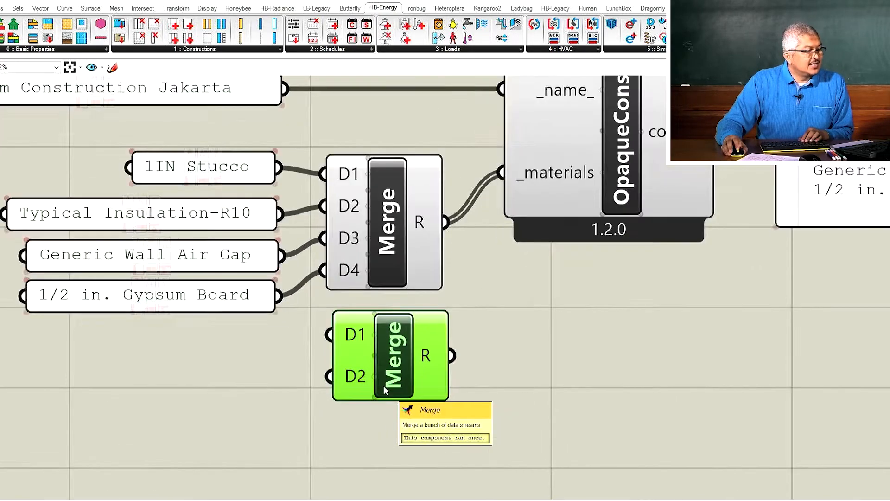
pyautogui.scroll(1, 383, 386)
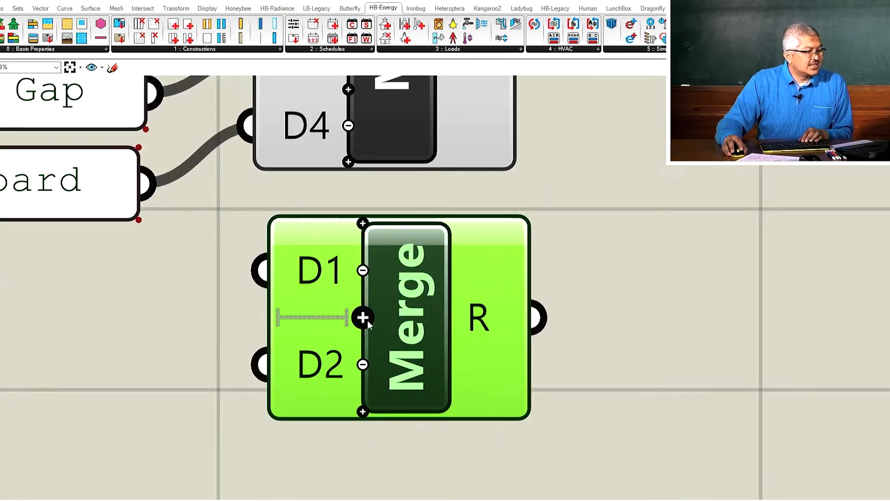
pyautogui.scroll(-2, 365, 352)
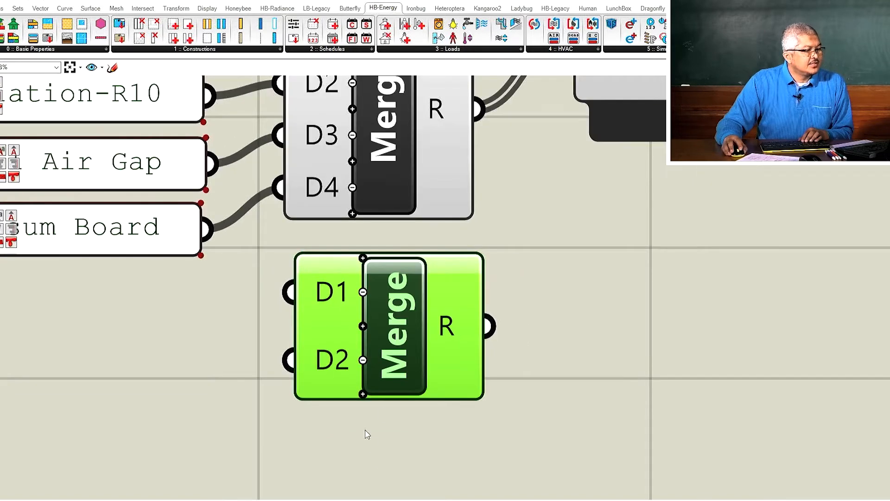
pyautogui.click(363, 394)
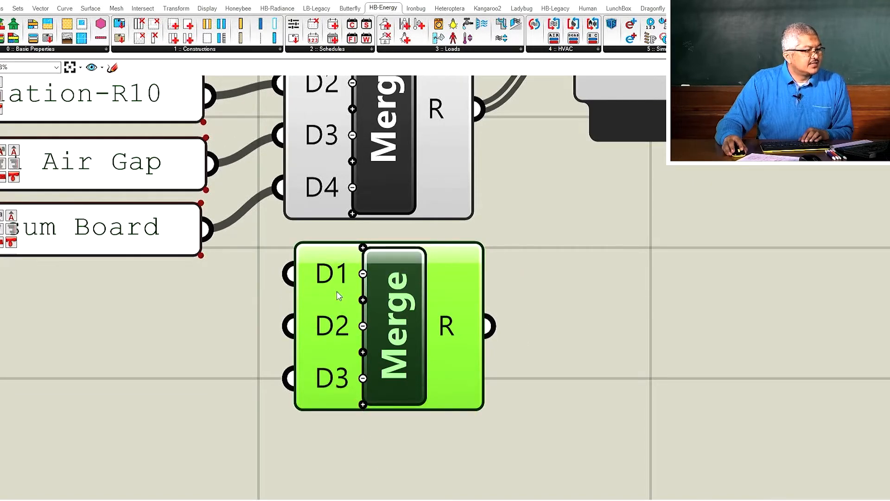
# - Expand the new Merge component to six inputs, and reduce it to three again
pyautogui.click(363, 404)
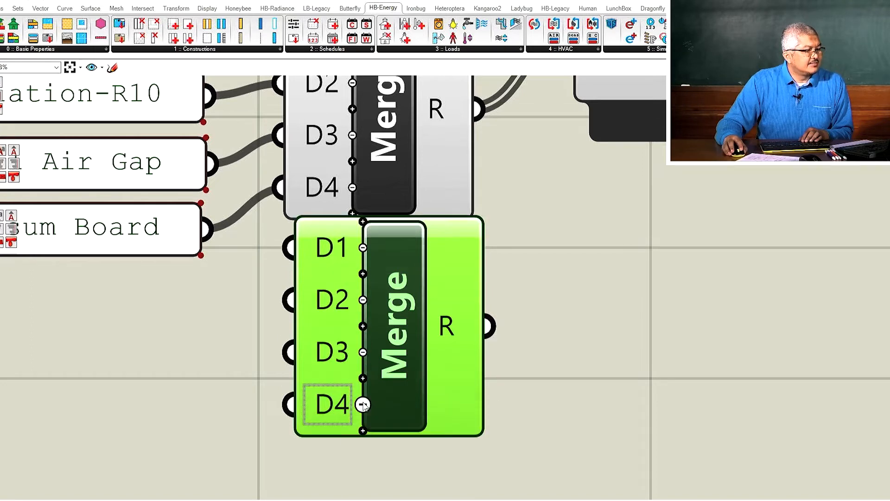
pyautogui.click(363, 430)
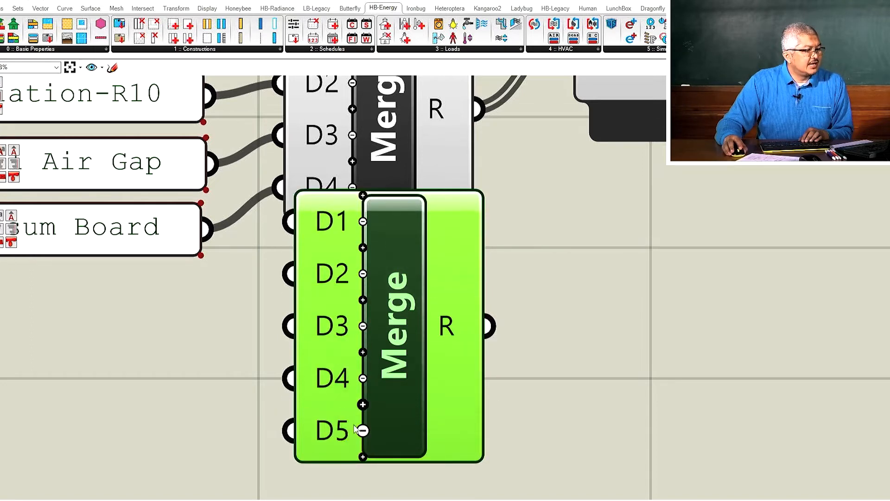
pyautogui.click(363, 457)
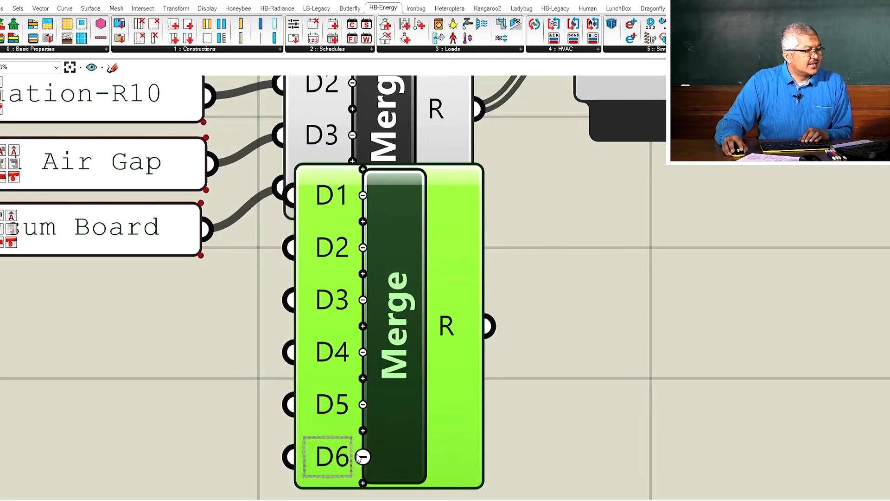
pyautogui.click(363, 247)
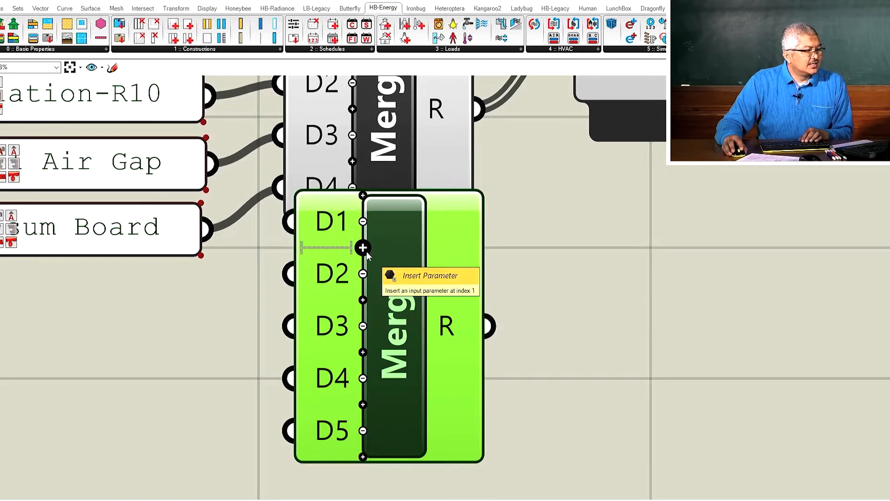
pyautogui.click(363, 274)
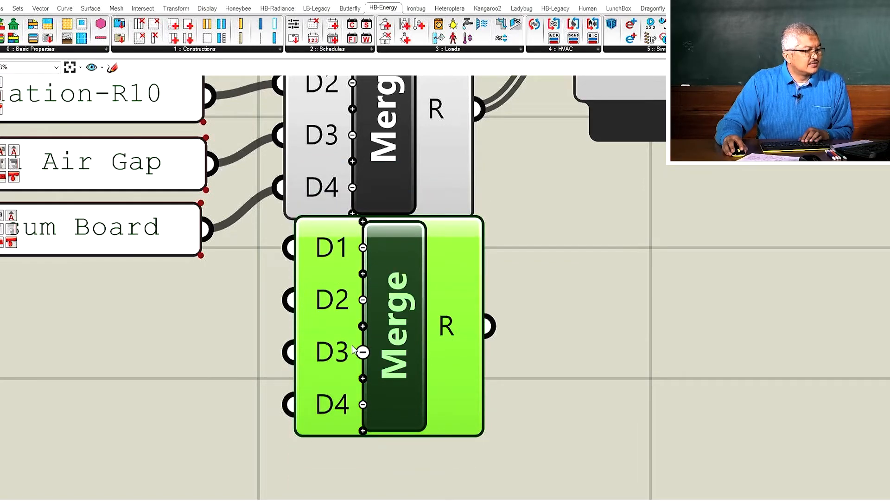
pyautogui.click(363, 299)
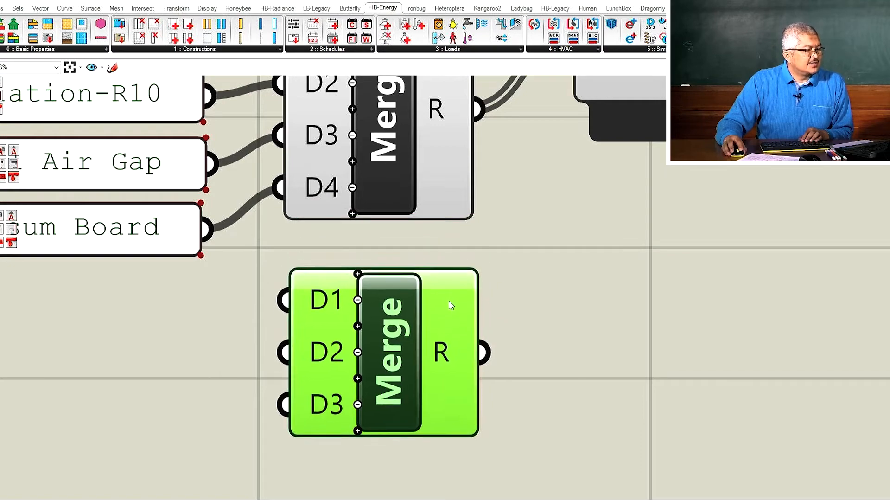
pyautogui.click(587, 338)
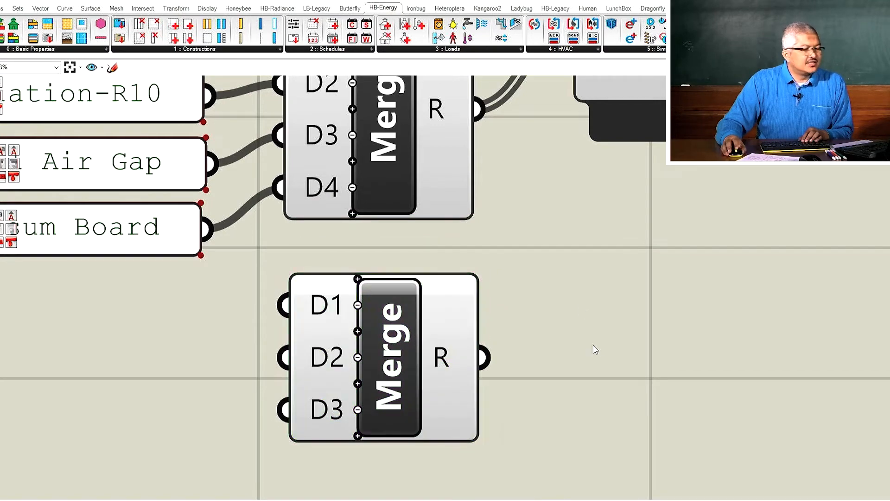
# - Connect the 1IN Stucco, Typical Insulation-R10 and 1/2 in. Gypsum Board panels to the new Merge's D1, D2 and D3 inputs
pyautogui.scroll(-1, 601, 352)
pyautogui.scroll(-2, 601, 351)
pyautogui.scroll(-1, 600, 351)
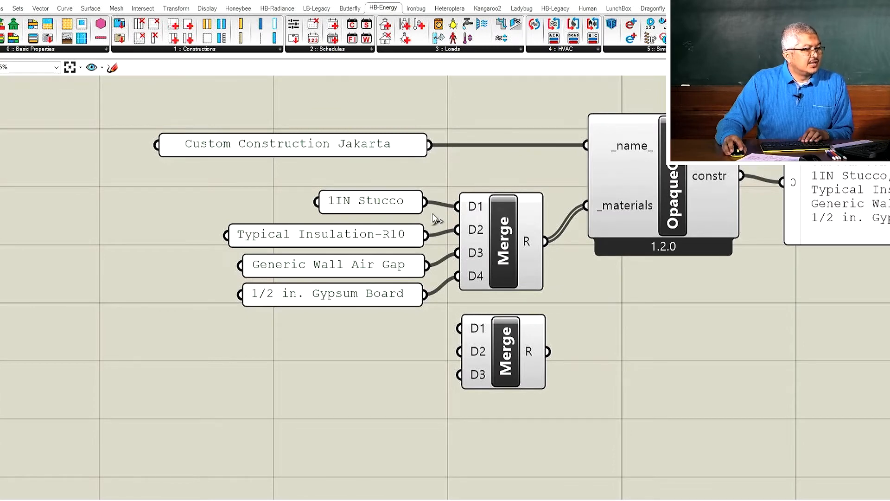
pyautogui.moveTo(425, 202); pyautogui.dragTo(460, 328)
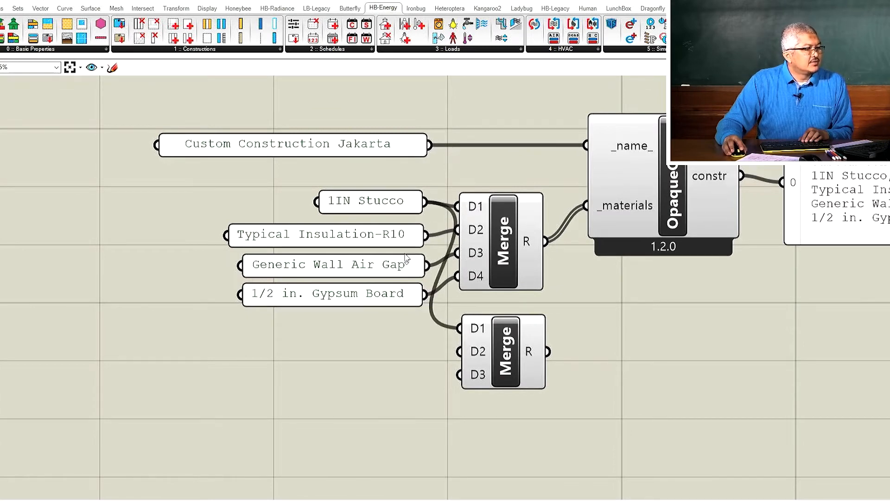
pyautogui.moveTo(425, 236); pyautogui.dragTo(461, 351)
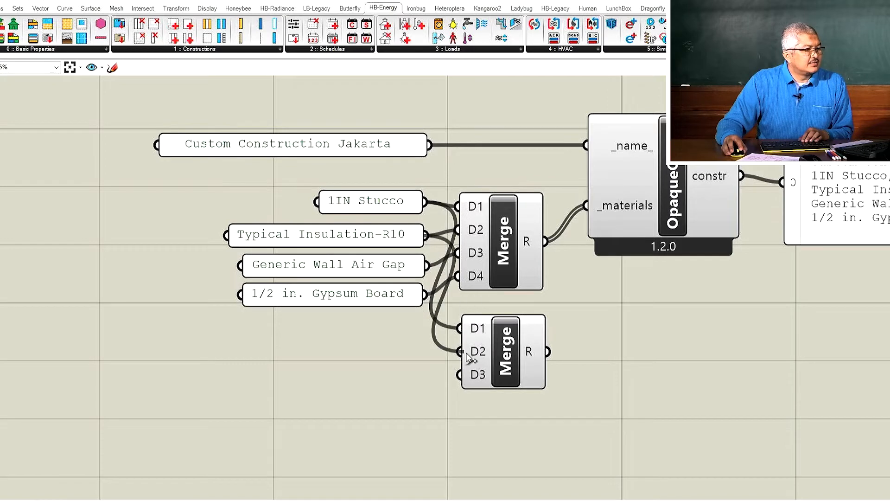
pyautogui.moveTo(427, 295); pyautogui.dragTo(459, 374)
# - Delete the original four-layer Merge and connect the new Merge's result to the opaque construction's materials input
pyautogui.moveTo(500, 262); pyautogui.dragTo(513, 244)
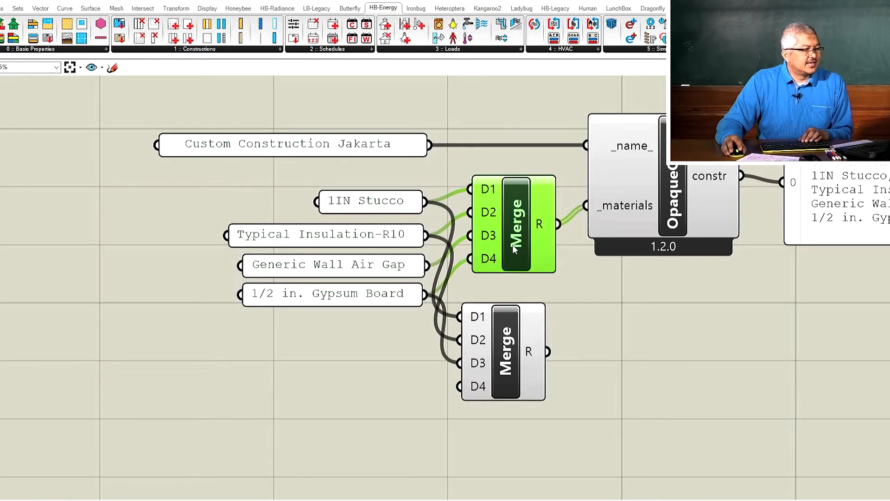
pyautogui.press('Delete')
pyautogui.moveTo(557, 354); pyautogui.dragTo(587, 205)
# - Line up the 1IN Stucco, Typical Insulation-R10 and 1/2 in. Gypsum Board panels beside their inputs on the new Merge
pyautogui.moveTo(373, 204); pyautogui.dragTo(352, 318)
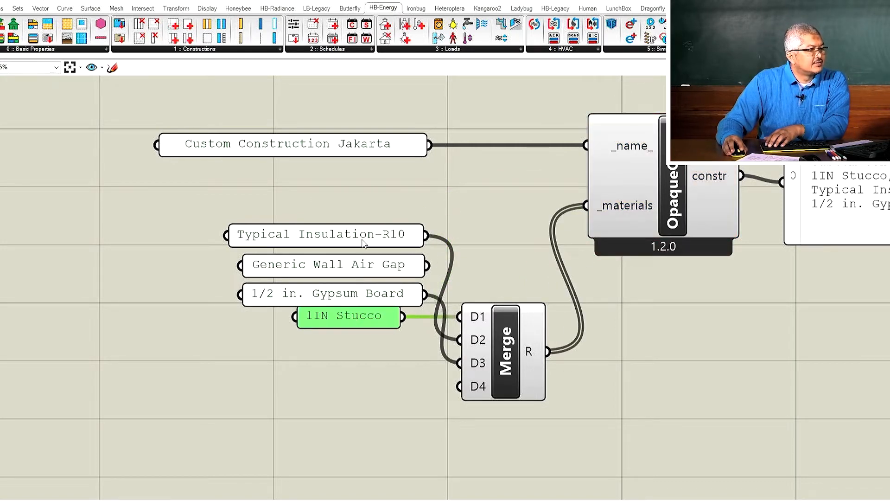
pyautogui.moveTo(363, 236); pyautogui.dragTo(339, 339)
pyautogui.moveTo(367, 299); pyautogui.dragTo(346, 364)
# - Remove the empty D4 input from the Merge and move the component closer to its three material panels
pyautogui.scroll(3, 498, 425)
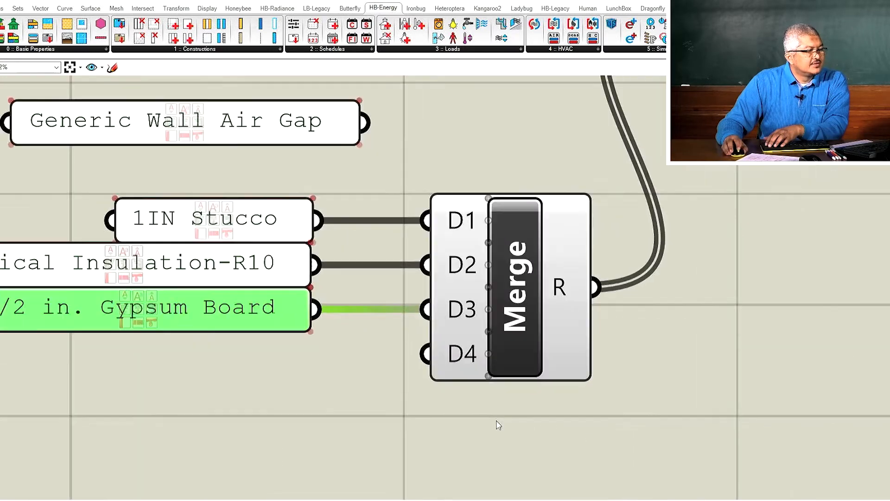
pyautogui.click(488, 352)
pyautogui.moveTo(521, 303); pyautogui.dragTo(469, 286)
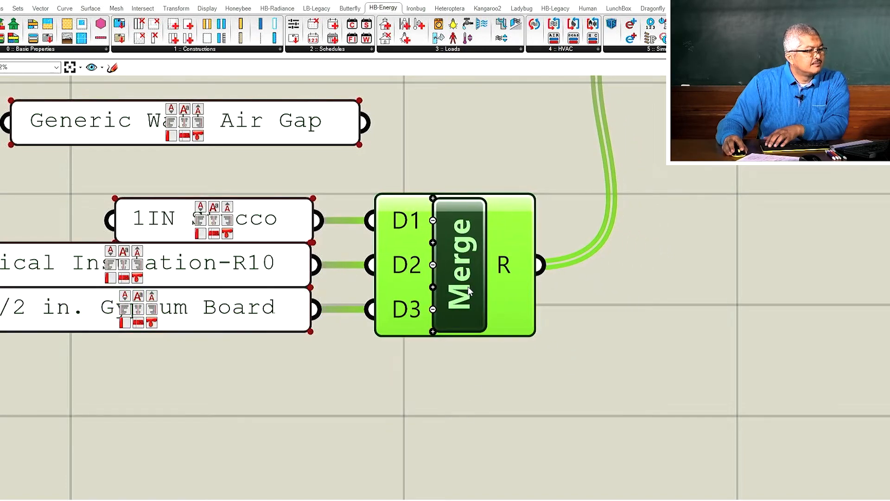
# - Delete the leftover Generic Wall Air Gap panel near the three-layer Merge
pyautogui.click(502, 389)
pyautogui.scroll(-4, 586, 372)
pyautogui.click(428, 258)
pyautogui.press('Delete')
# - Move the Merge with its three material panels and the Custom Construction Jakarta panel close to the opaque construction's inputs
pyautogui.moveTo(286, 276); pyautogui.dragTo(593, 444)
pyautogui.moveTo(531, 338); pyautogui.dragTo(562, 224)
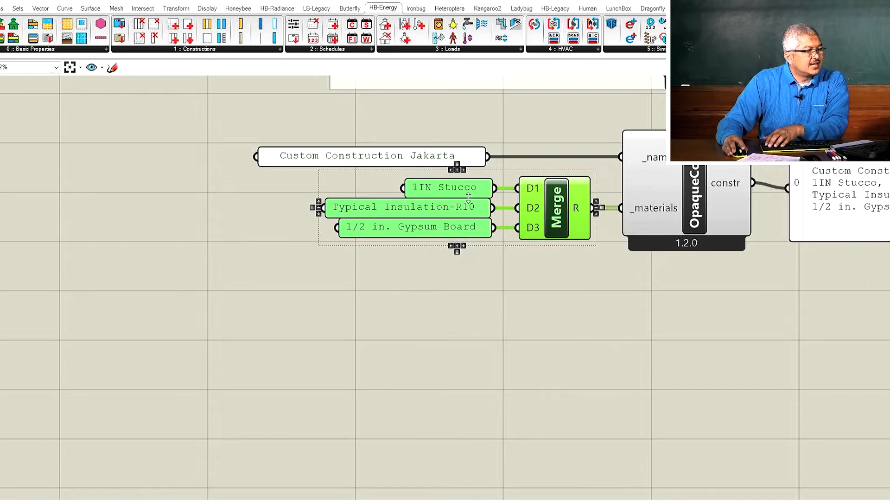
pyautogui.moveTo(460, 160); pyautogui.dragTo(565, 159)
pyautogui.scroll(-3, 419, 319)
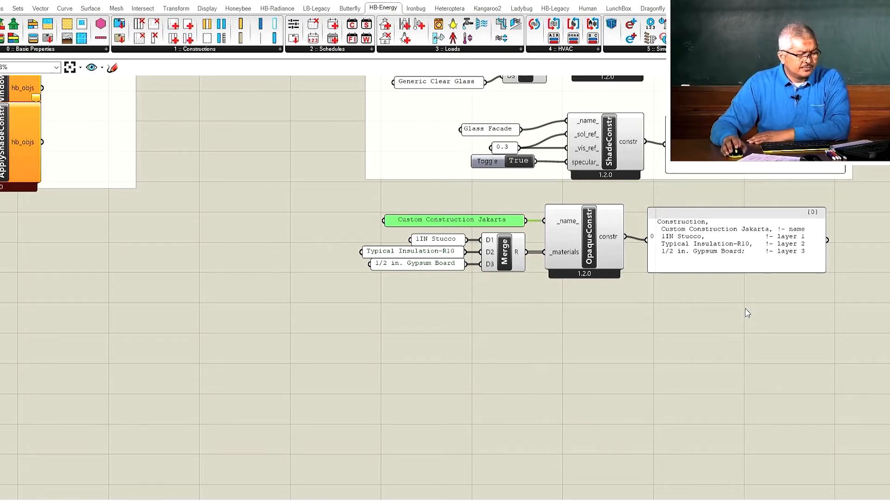
pyautogui.click(690, 385)
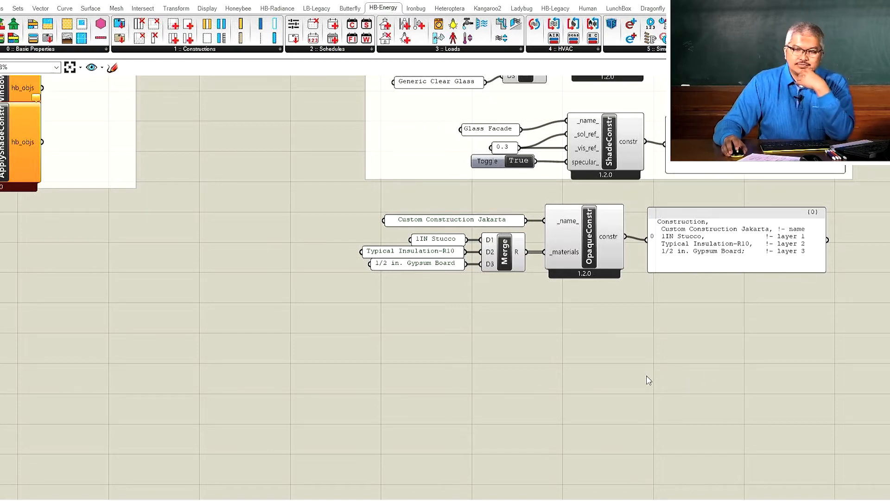
# - Spread out the overlapping search and climate components in the Browse ConstructionSets group and align their input panel and value lists
pyautogui.scroll(-3, 595, 376)
pyautogui.scroll(-2, 596, 376)
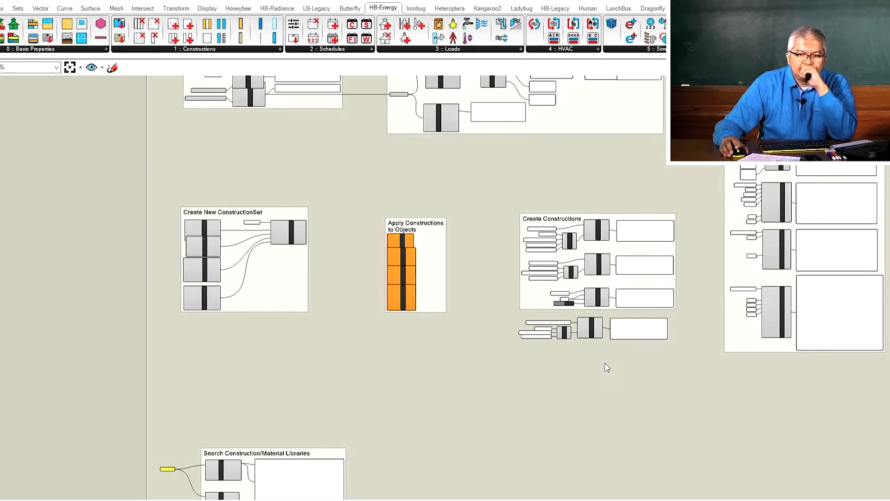
pyautogui.scroll(-2, 626, 417)
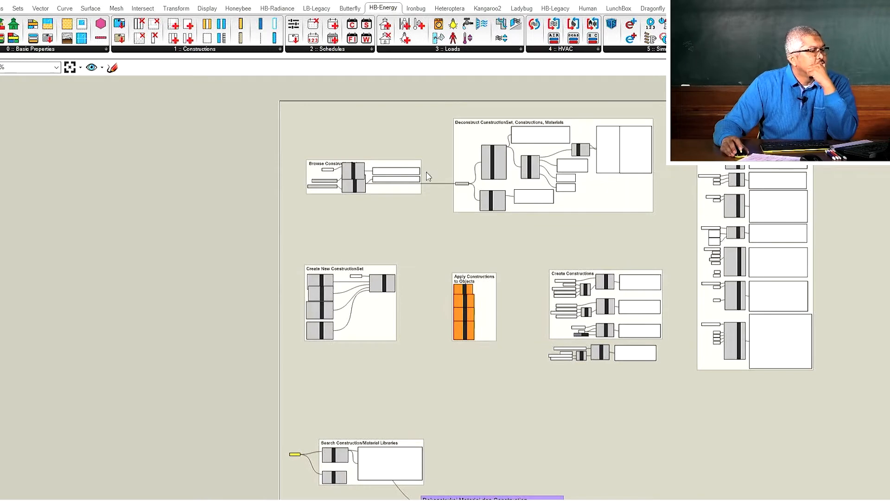
pyautogui.scroll(6, 234, 152)
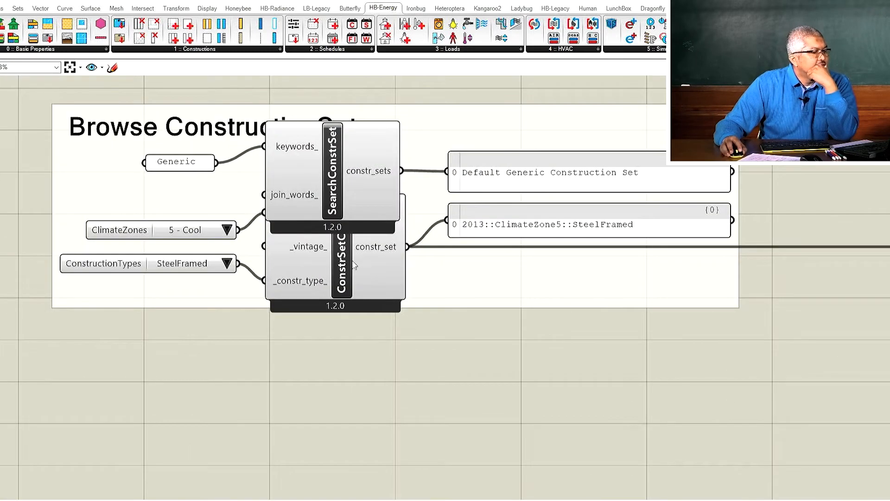
pyautogui.moveTo(353, 263); pyautogui.dragTo(352, 346)
pyautogui.moveTo(102, 263); pyautogui.dragTo(93, 365)
pyautogui.moveTo(124, 234); pyautogui.dragTo(101, 302)
pyautogui.moveTo(354, 181); pyautogui.dragTo(343, 206)
pyautogui.moveTo(180, 165); pyautogui.dragTo(148, 181)
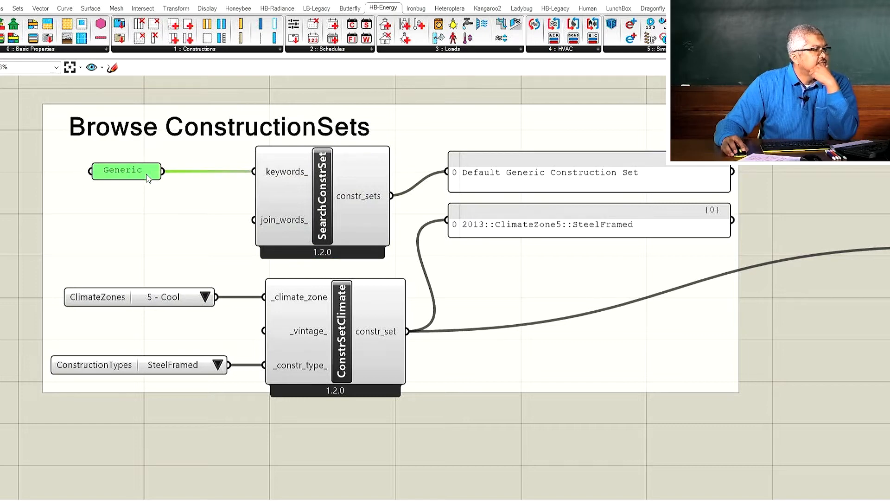
# - Place an extra HB Search Construction Sets component above the Browse ConstructionSets group and delete it
pyautogui.click(258, 49)
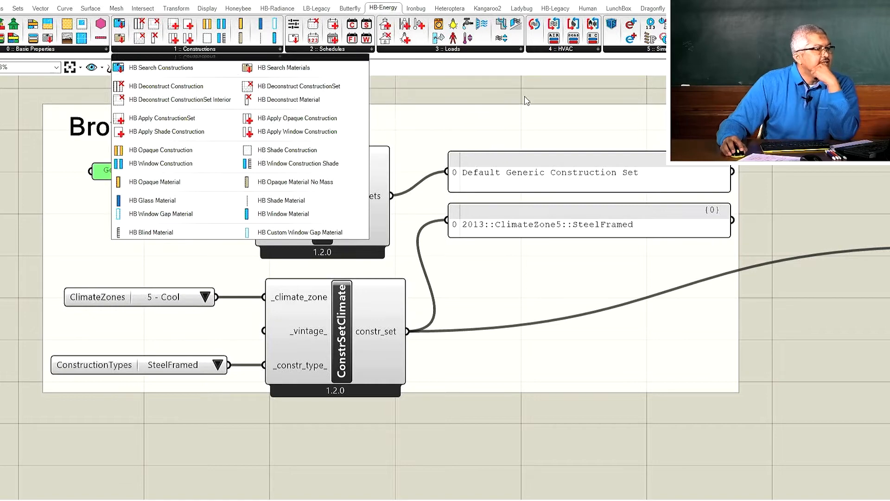
pyautogui.scroll(-3, 414, 292)
pyautogui.scroll(3, 379, 188)
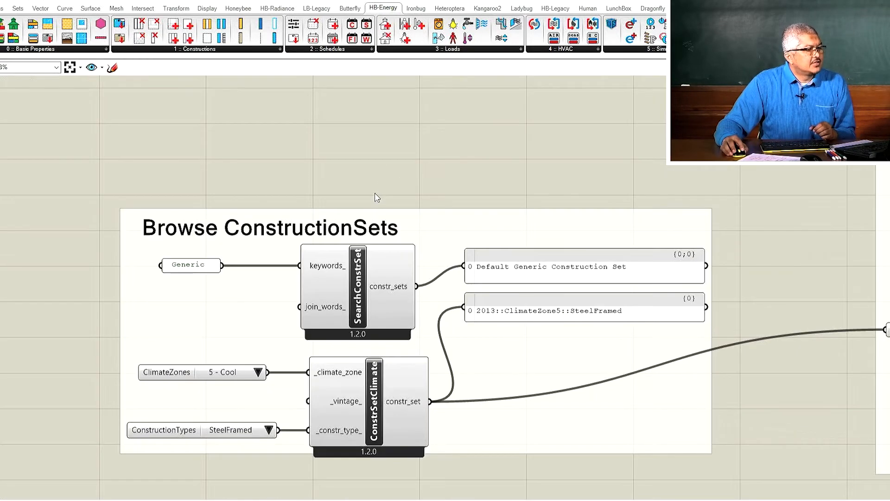
pyautogui.doubleClick(376, 193)
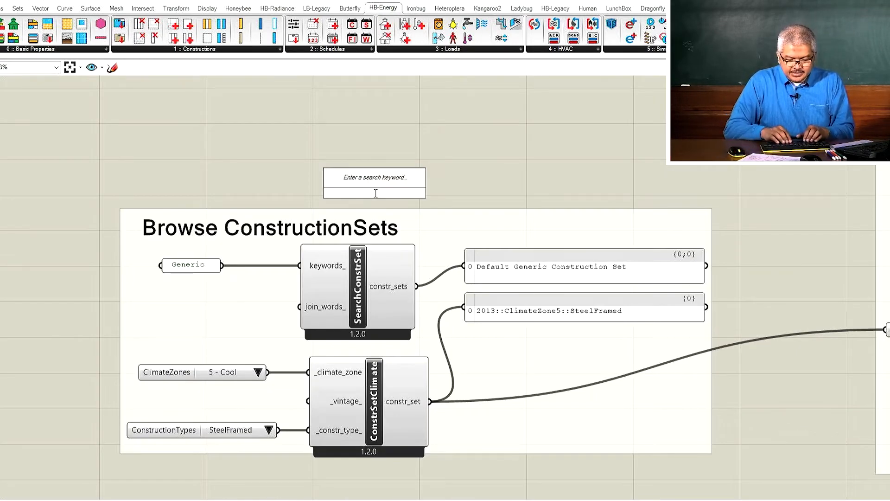
pyautogui.write('searc')
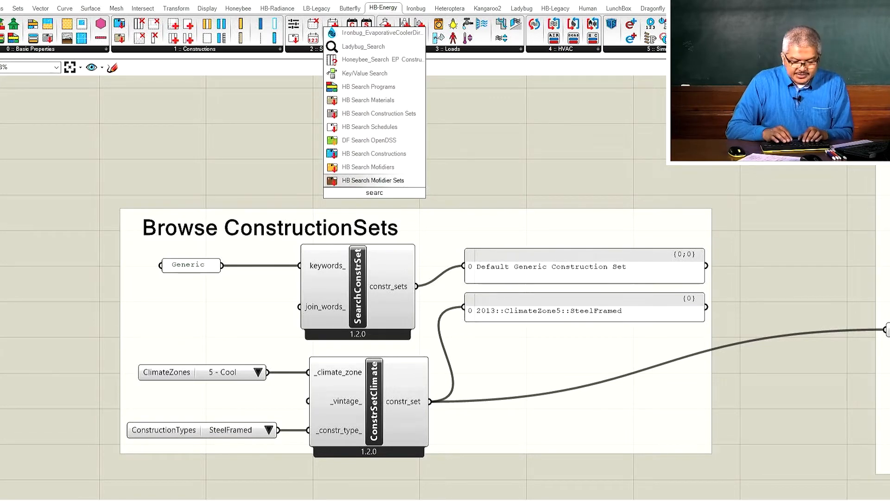
pyautogui.write('h')
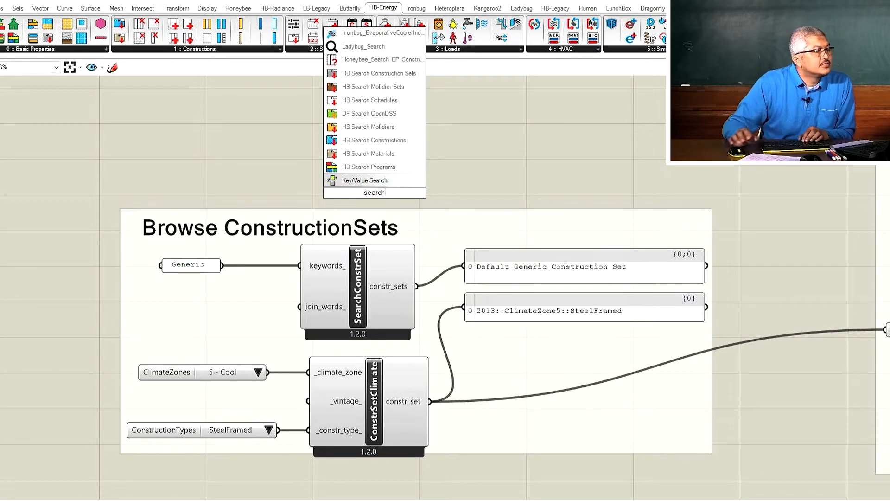
pyautogui.click(379, 73)
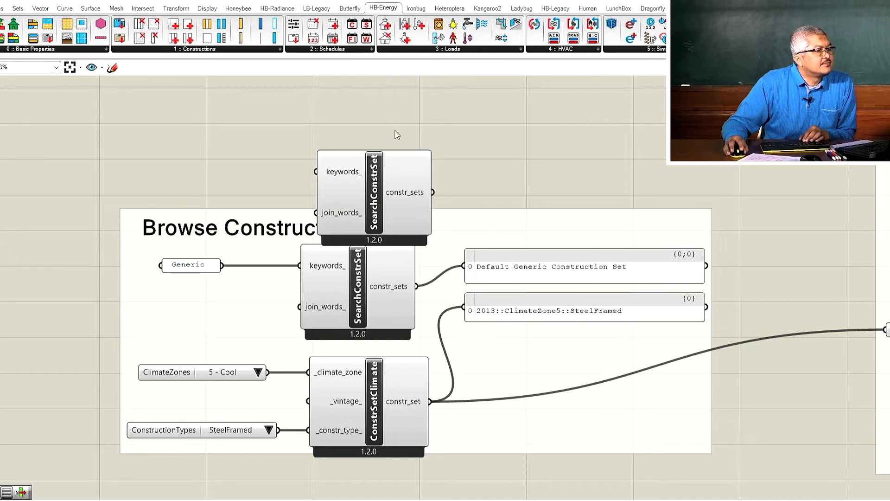
pyautogui.moveTo(374, 192); pyautogui.dragTo(375, 151)
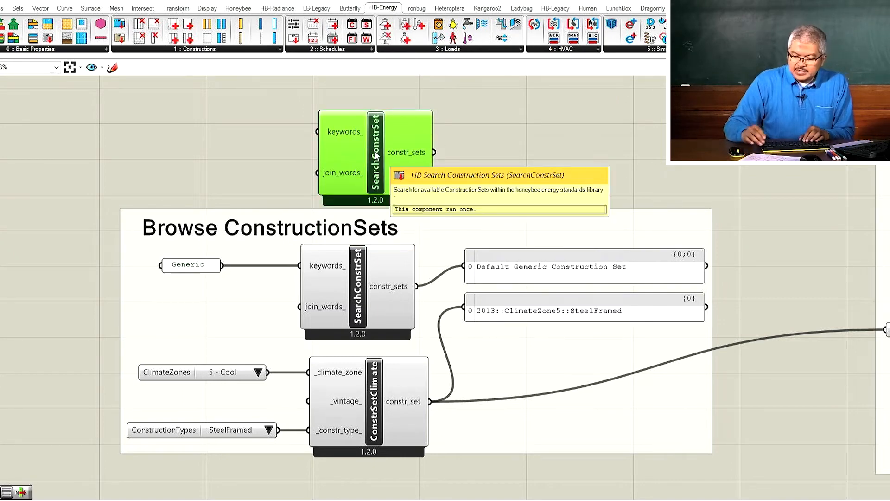
pyautogui.press('Delete')
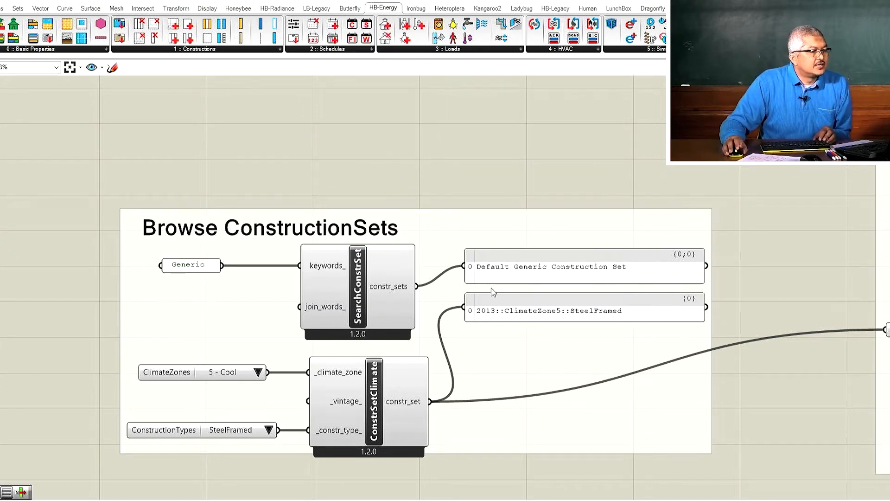
# - Disconnect the Generic keyword from the construction set search and enlarge its results panel, making room by lowering the climate result panel
pyautogui.moveTo(519, 308); pyautogui.dragTo(531, 414)
pyautogui.moveTo(300, 266); pyautogui.dragTo(228, 275)
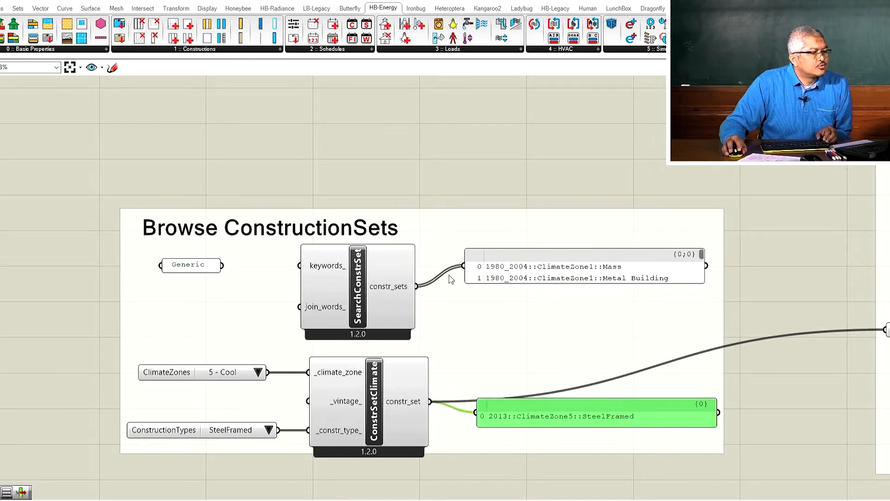
pyautogui.moveTo(395, 289)
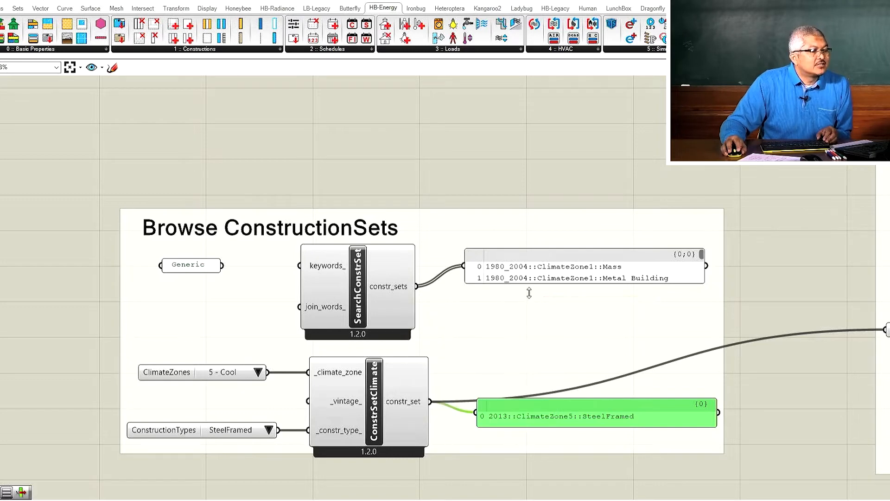
pyautogui.moveTo(529, 282); pyautogui.dragTo(530, 323)
pyautogui.click(512, 268)
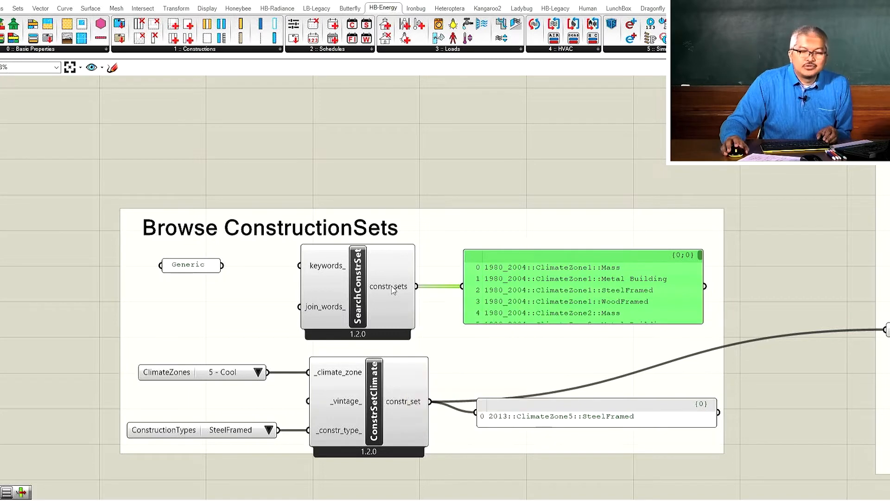
# - Reconnect the keyword panel to the construction set search and change its text to mass
pyautogui.moveTo(223, 266); pyautogui.dragTo(296, 272)
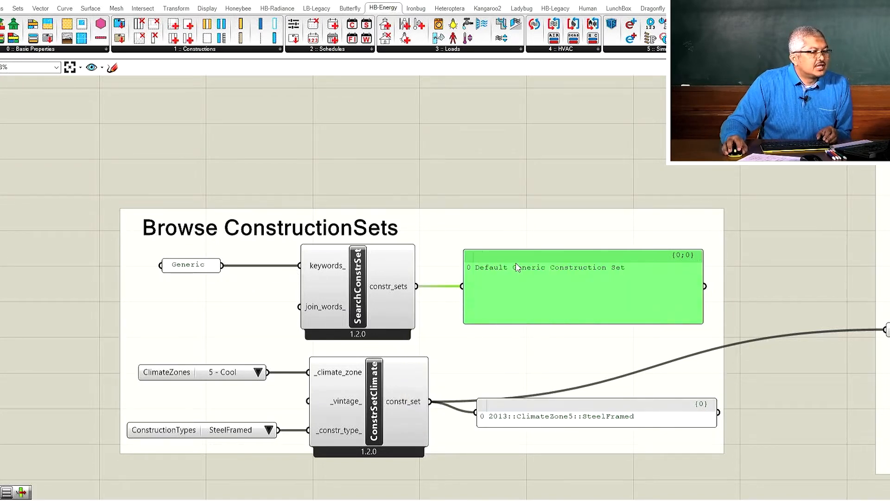
pyautogui.doubleClick(195, 268)
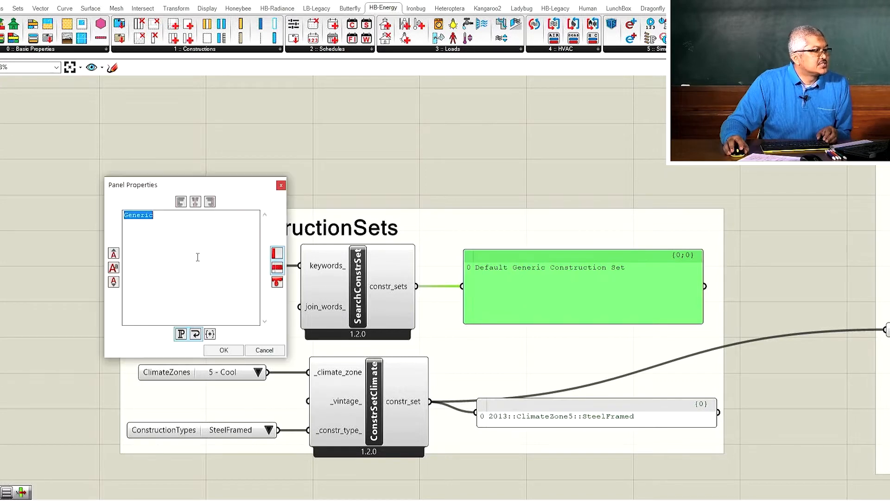
pyautogui.write('mass')
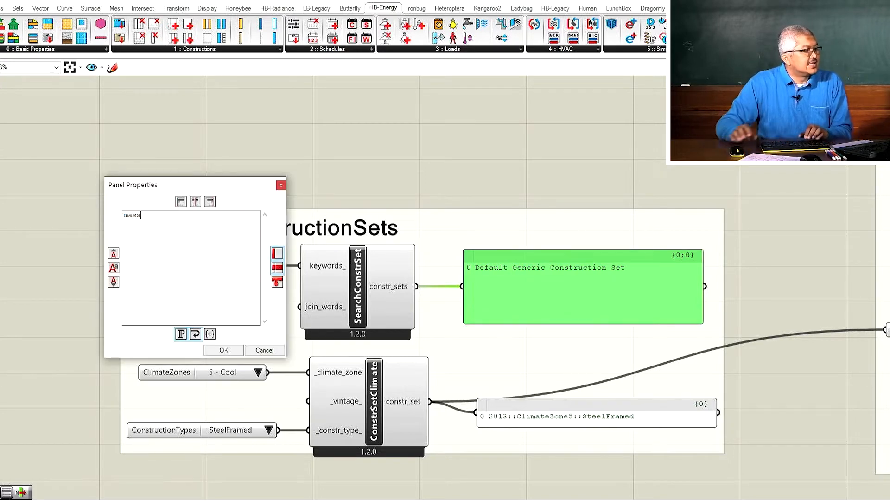
pyautogui.click(224, 350)
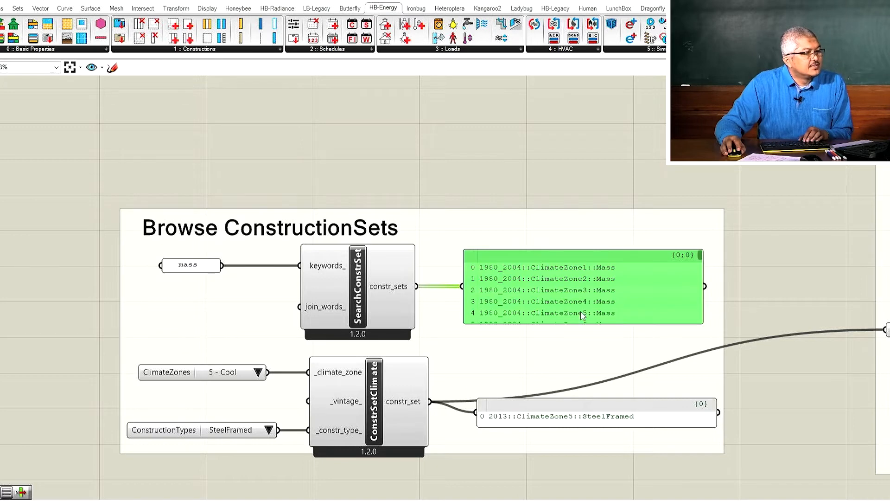
# - Enlarge the construction set search results panel further and shift it up beside the search component
pyautogui.moveTo(384, 291)
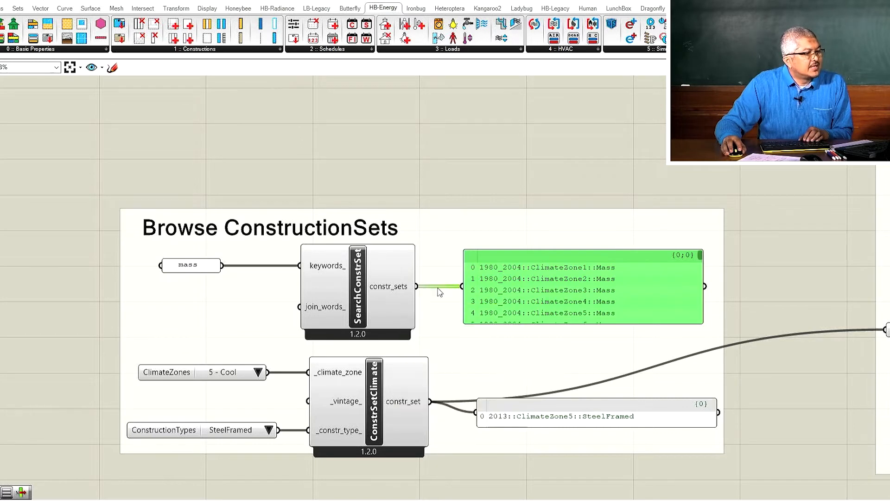
pyautogui.moveTo(559, 328); pyautogui.dragTo(566, 370)
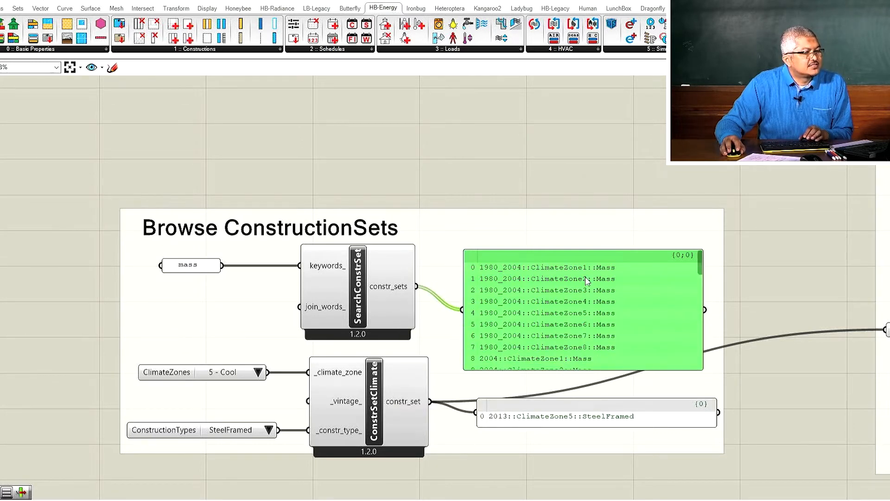
pyautogui.moveTo(583, 250); pyautogui.dragTo(564, 224)
# - Disconnect the ClimateZones and ConstructionTypes value lists from the ConstrSetClimate component
pyautogui.scroll(-3, 564, 226)
pyautogui.scroll(4, 416, 300)
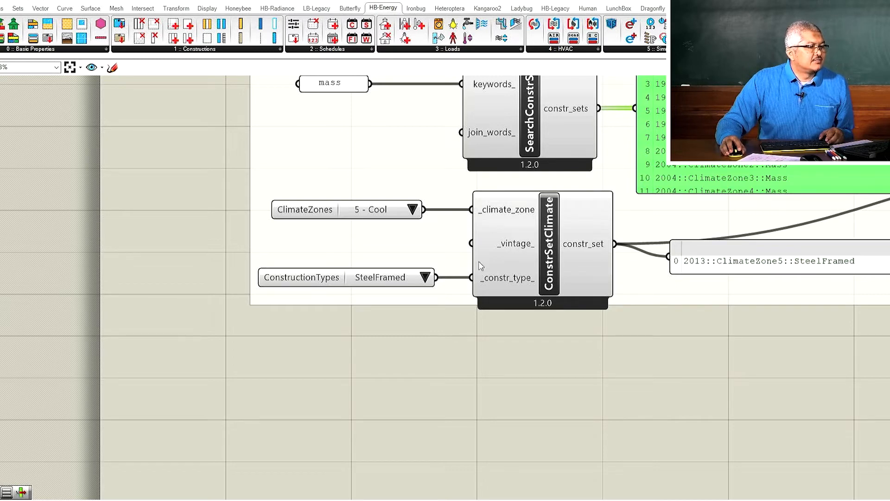
pyautogui.keyDown('ctrl'); pyautogui.moveTo(478, 212); pyautogui.dragTo(424, 210); pyautogui.keyUp('ctrl')
pyautogui.keyDown('ctrl'); pyautogui.moveTo(473, 278); pyautogui.dragTo(449, 304); pyautogui.keyUp('ctrl')
pyautogui.click(443, 324)
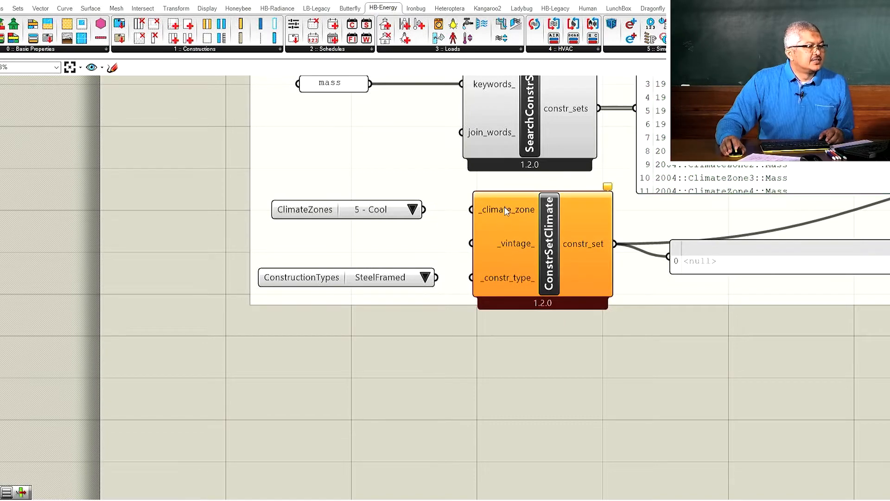
# - Reconnect the ClimateZones value list to the ConstrSetClimate component's climate zone input
pyautogui.scroll(2, 505, 208)
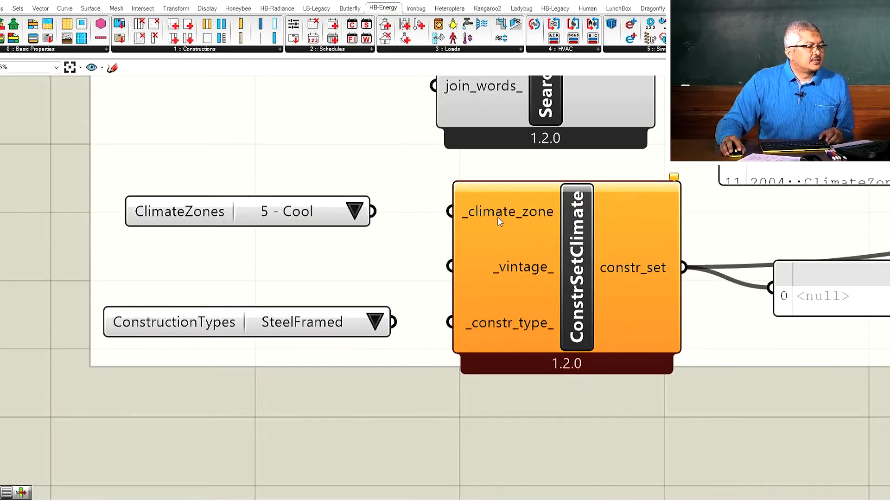
pyautogui.moveTo(373, 211); pyautogui.dragTo(450, 211)
pyautogui.scroll(-2, 450, 218)
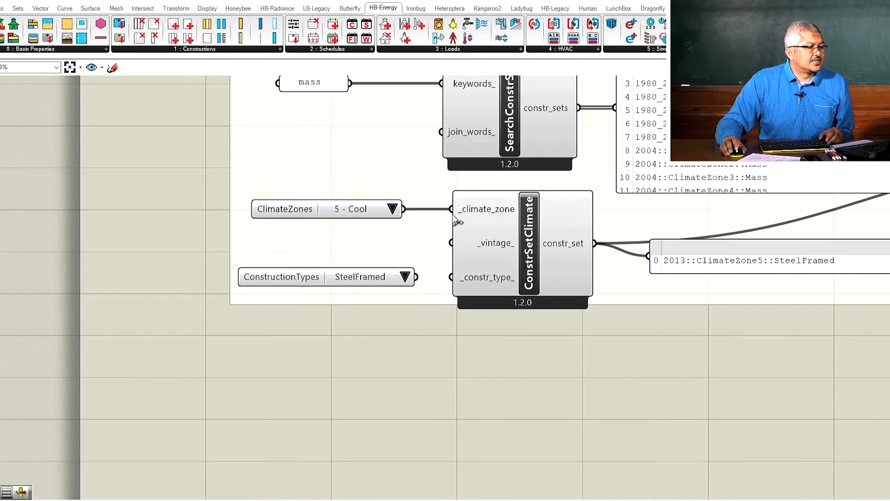
# - Place an extra HB Construction Set by Climate component below the Browse ConstructionSets group and delete it
pyautogui.doubleClick(532, 377)
pyautogui.write('cons')
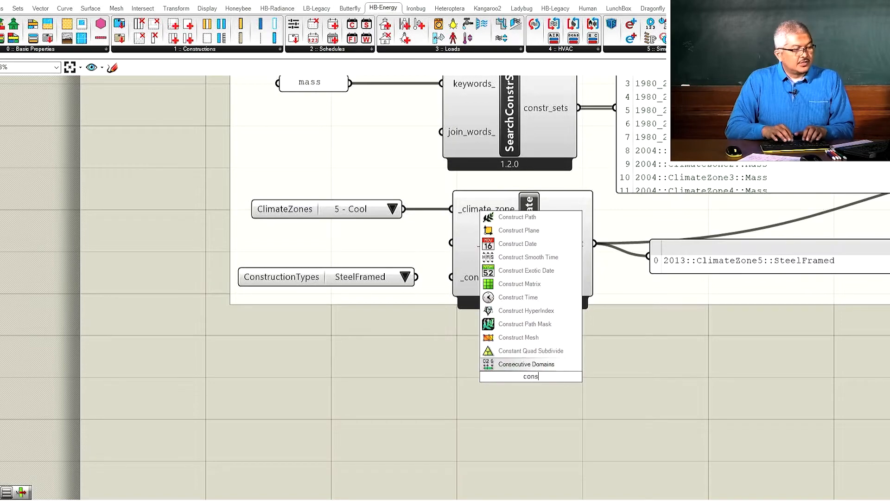
pyautogui.write('truction set')
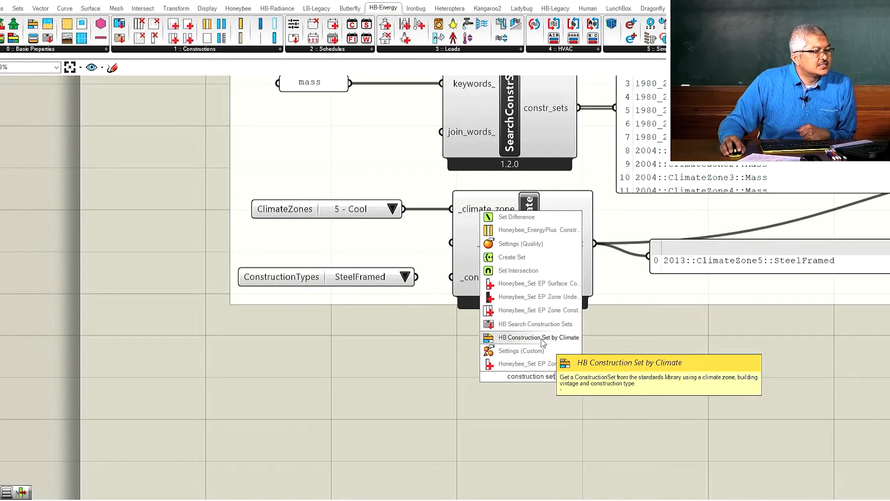
pyautogui.click(544, 342)
pyautogui.moveTo(538, 359); pyautogui.dragTo(537, 361)
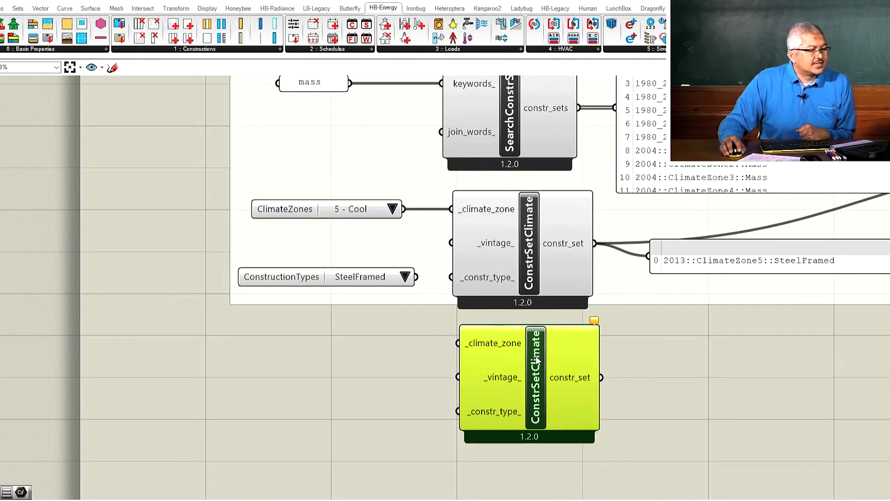
pyautogui.press('Delete')
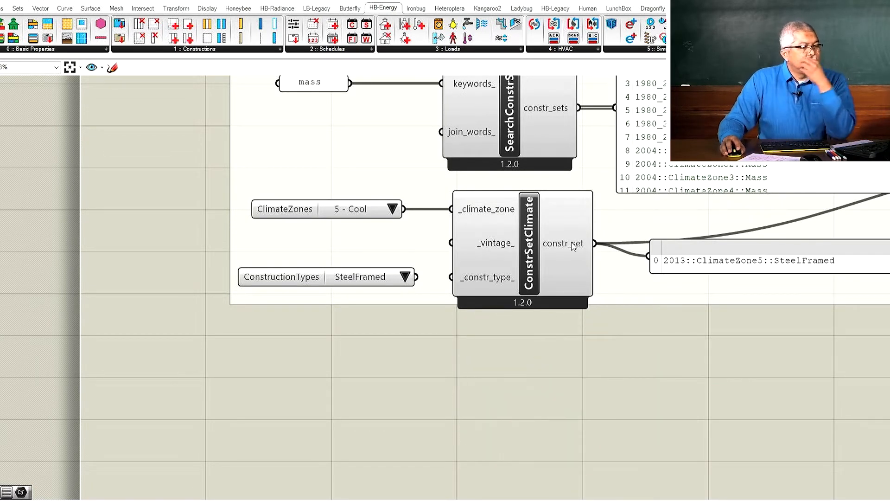
# - Set the ClimateZones value list feeding the ConstrSetClimate component to 1 - Very Hot
pyautogui.moveTo(559, 253)
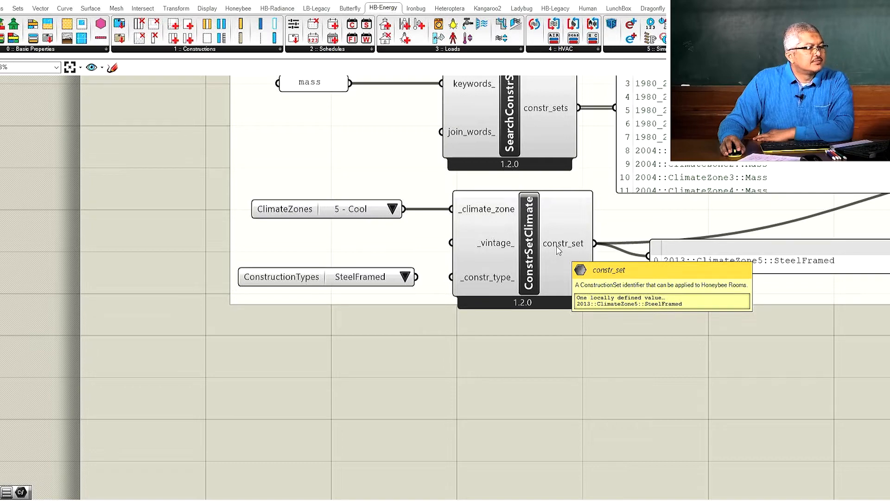
pyautogui.scroll(-3, 558, 251)
pyautogui.scroll(3, 577, 165)
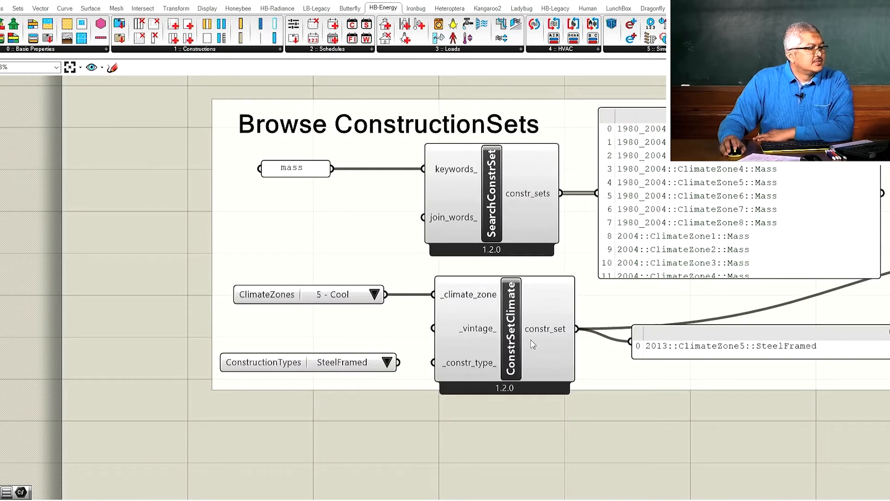
pyautogui.click(374, 294)
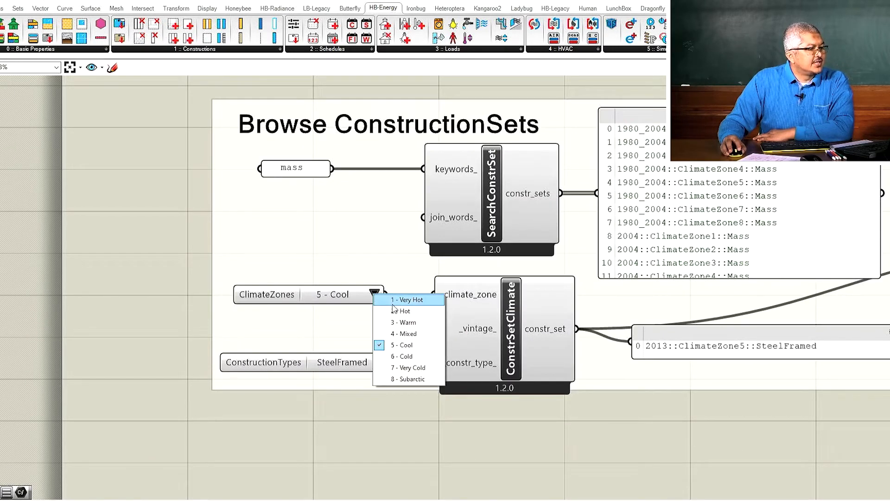
pyautogui.click(394, 300)
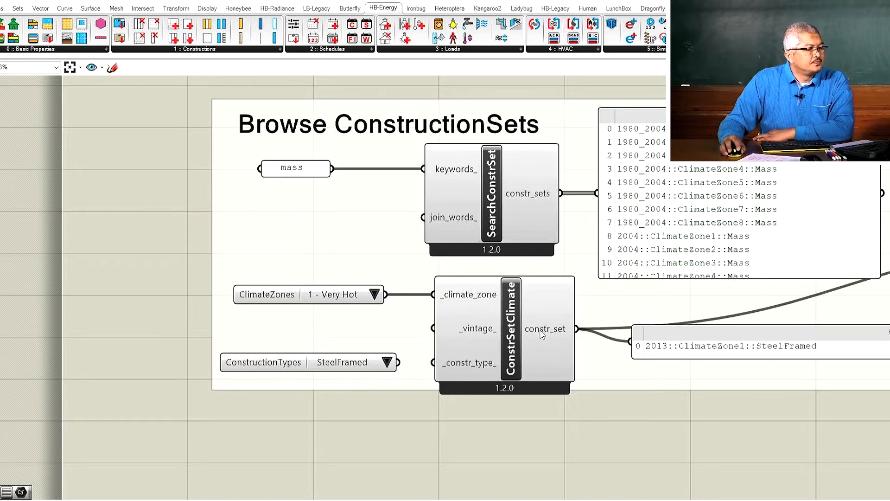
pyautogui.moveTo(542, 334)
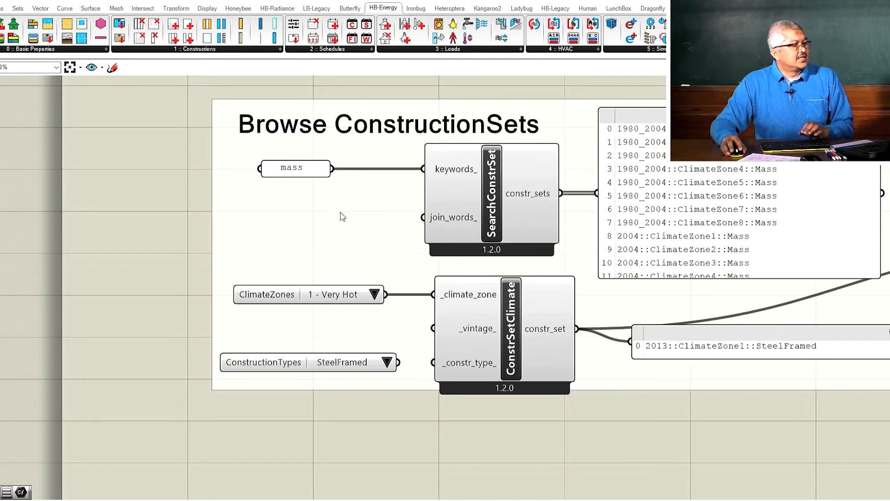
# - Replace the construction set search keyword with climatezone1 and widen its panel so the keyword fits on one line
pyautogui.doubleClick(305, 173)
pyautogui.write('climatezone1')
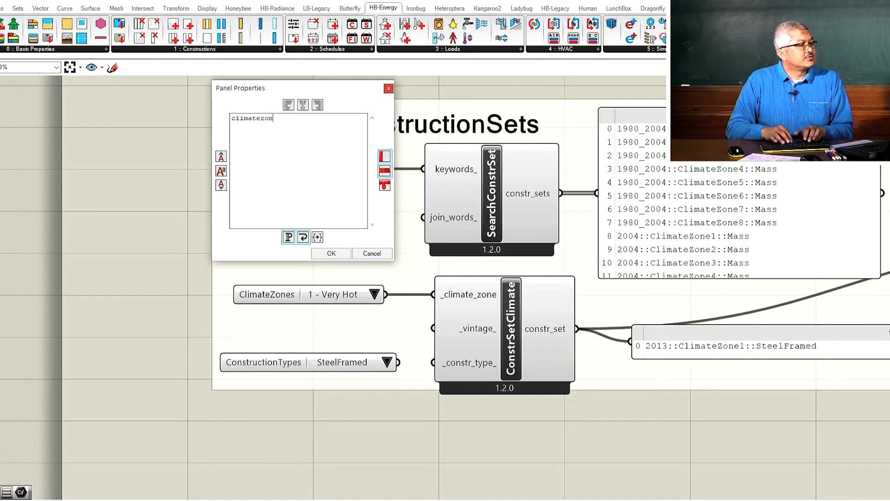
pyautogui.click(331, 252)
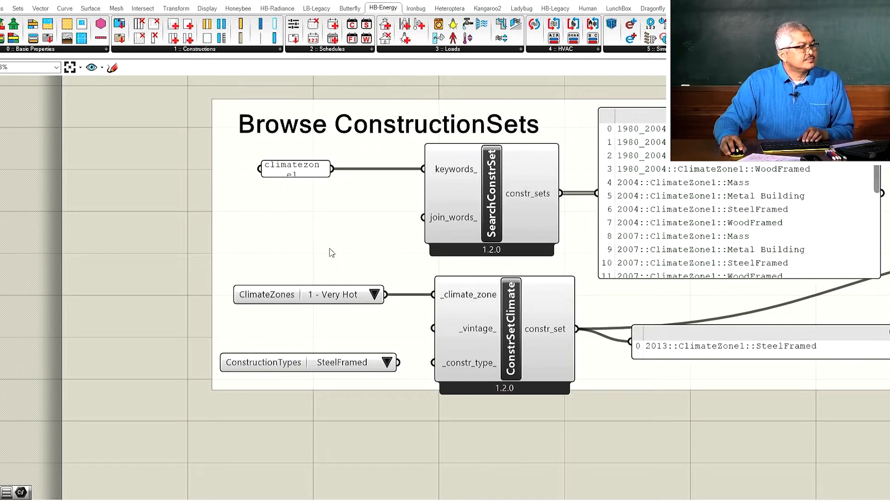
pyautogui.moveTo(536, 197)
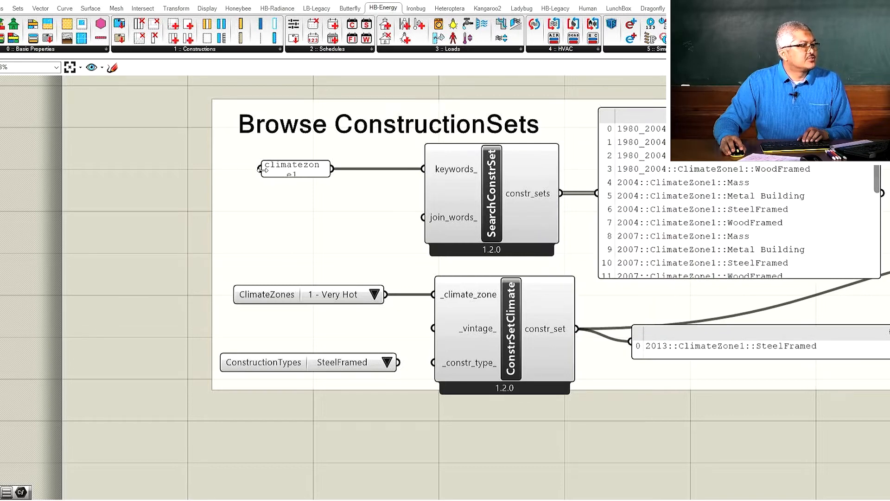
pyautogui.moveTo(261, 168); pyautogui.dragTo(205, 170)
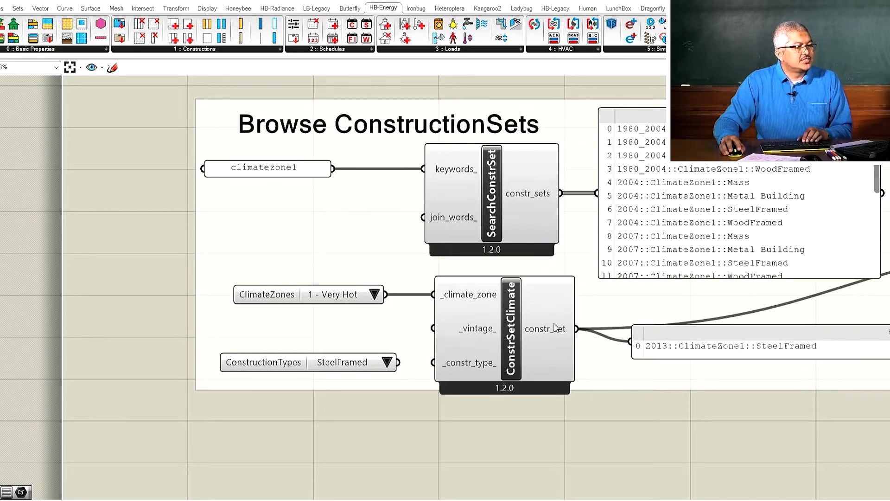
pyautogui.scroll(-2, 248, 357)
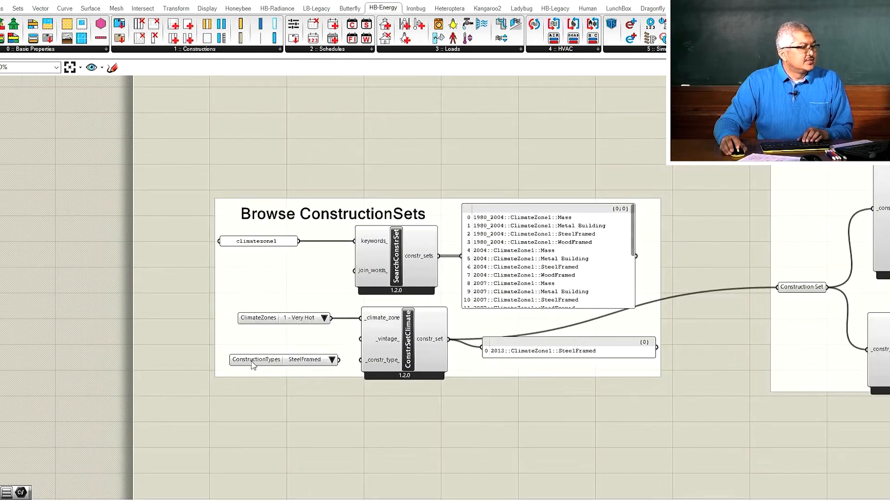
# - Find the HB Building Vintages value list with the keyword vintage and place it beside the ConstructionTypes list
pyautogui.scroll(3, 262, 362)
pyautogui.doubleClick(141, 330)
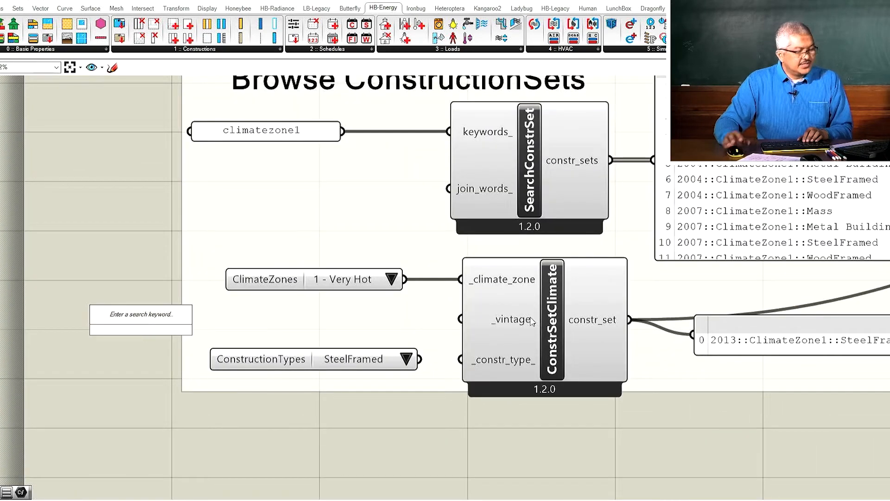
pyautogui.write('vintage')
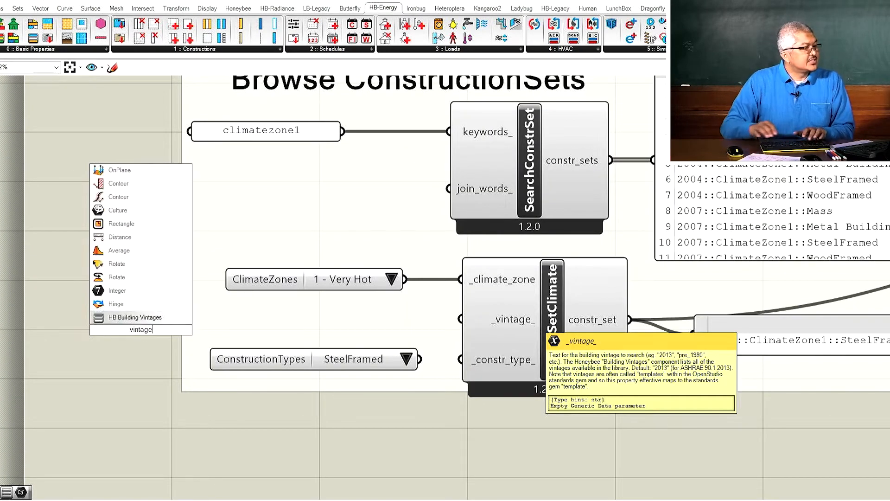
pyautogui.click(160, 320)
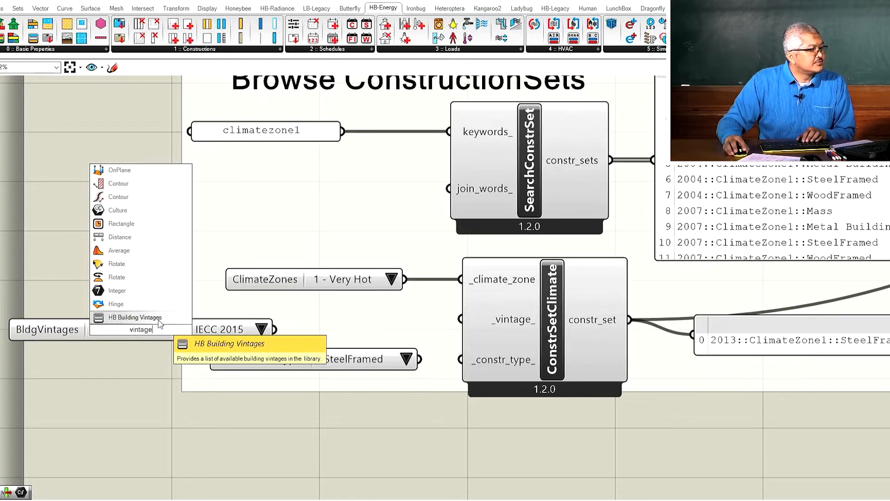
pyautogui.click(160, 320)
# - Arrange the BldgVintages list between the ClimateZones and ConstructionTypes lists and connect it to ConstrSetClimate's vintage input
pyautogui.moveTo(67, 332); pyautogui.dragTo(196, 322)
pyautogui.moveTo(230, 362); pyautogui.dragTo(212, 360)
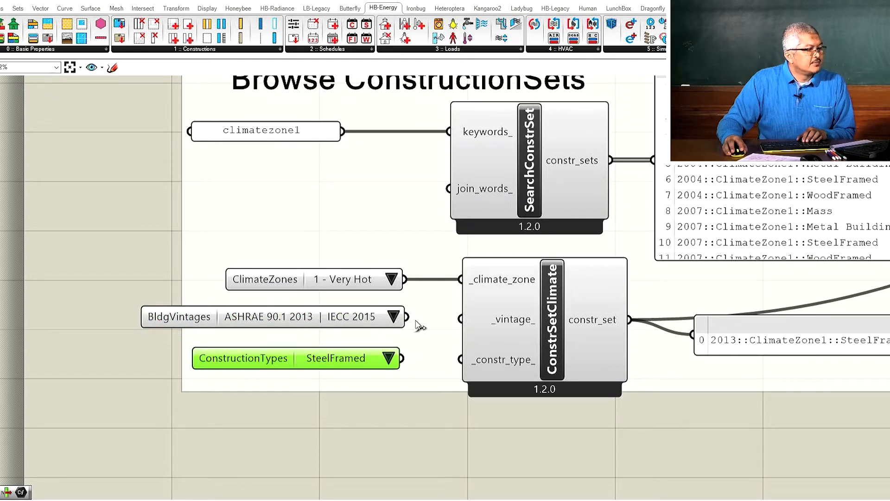
pyautogui.moveTo(408, 318); pyautogui.dragTo(449, 323)
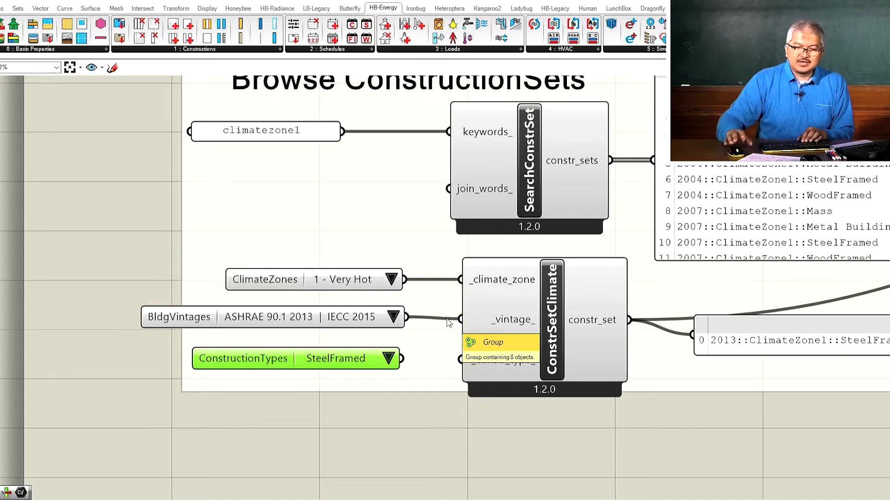
# - Set the BldgVintages value list to 1980-2004 (CBECS) and check the resulting construction set panel
pyautogui.click(394, 317)
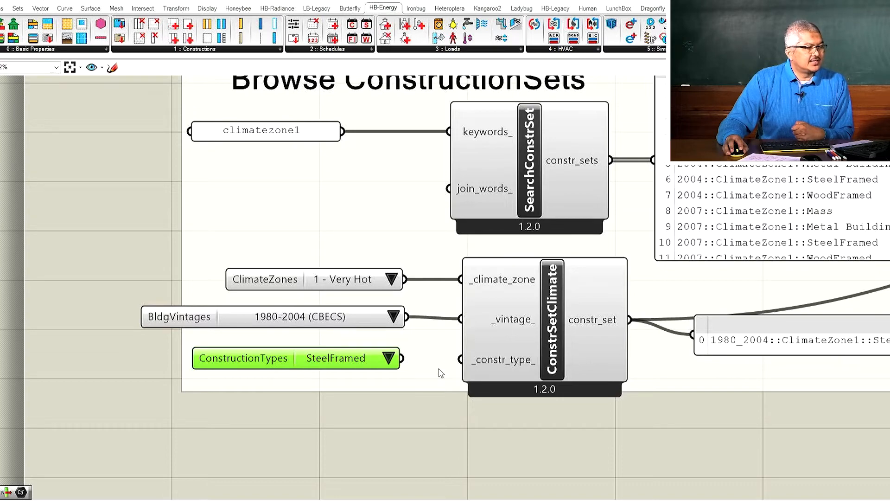
pyautogui.scroll(-1, 263, 338)
pyautogui.scroll(3, 642, 363)
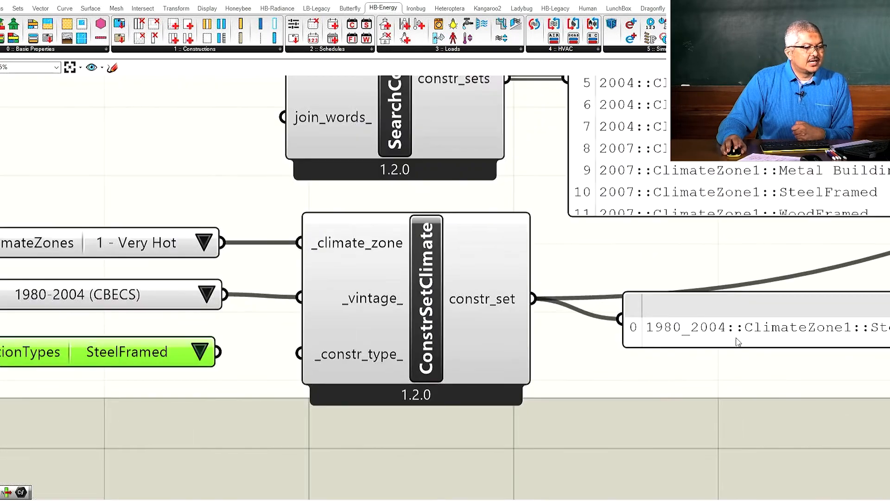
# - Connect the ConstructionTypes list to ConstrSetClimate's construction type input and set it to Mass
pyautogui.scroll(-2, 297, 297)
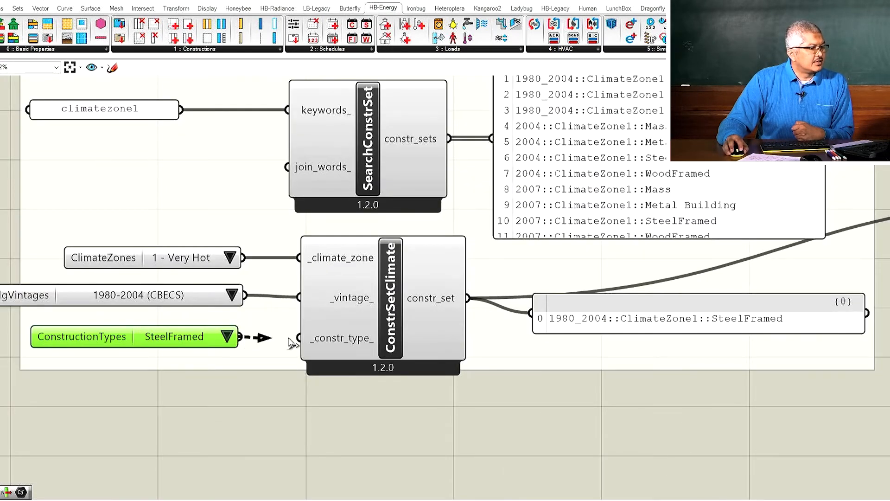
pyautogui.click(226, 337)
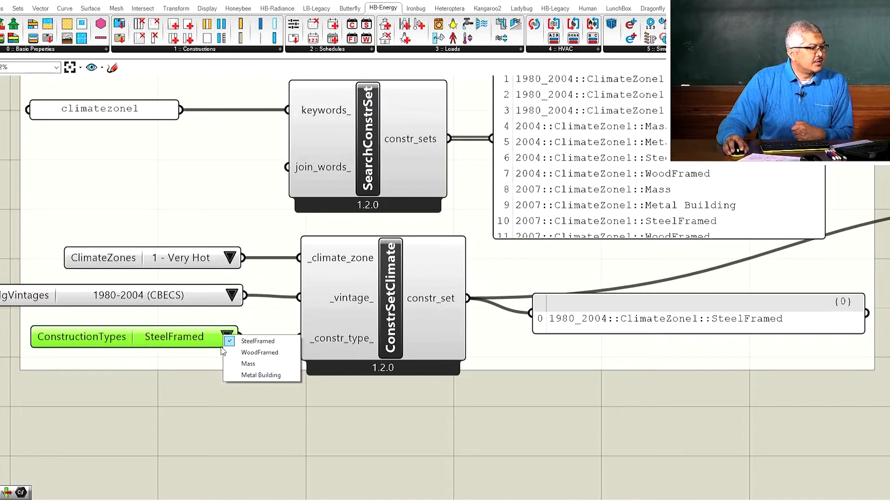
pyautogui.click(241, 363)
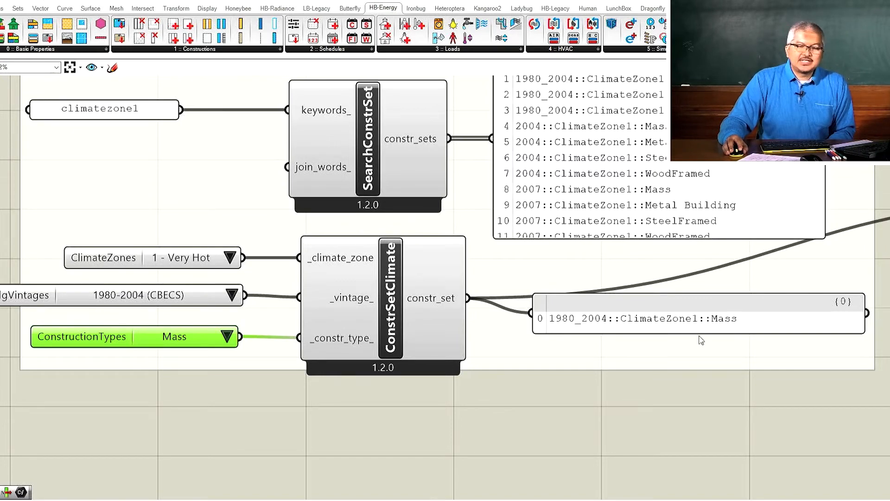
# - Move the DecnstrConstrSet and DecnstrConstrSetInt components closer together beside the Construction Set parameter
pyautogui.scroll(-3, 417, 324)
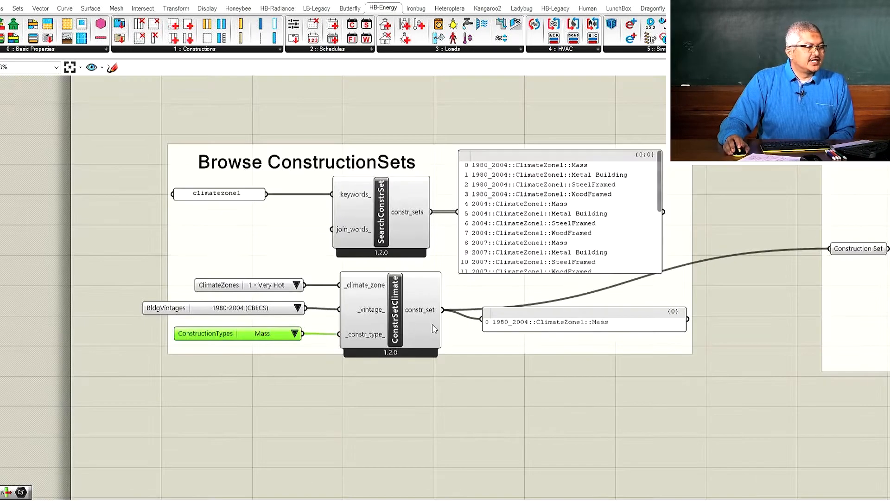
pyautogui.scroll(2, 862, 310)
pyautogui.scroll(-3, 389, 292)
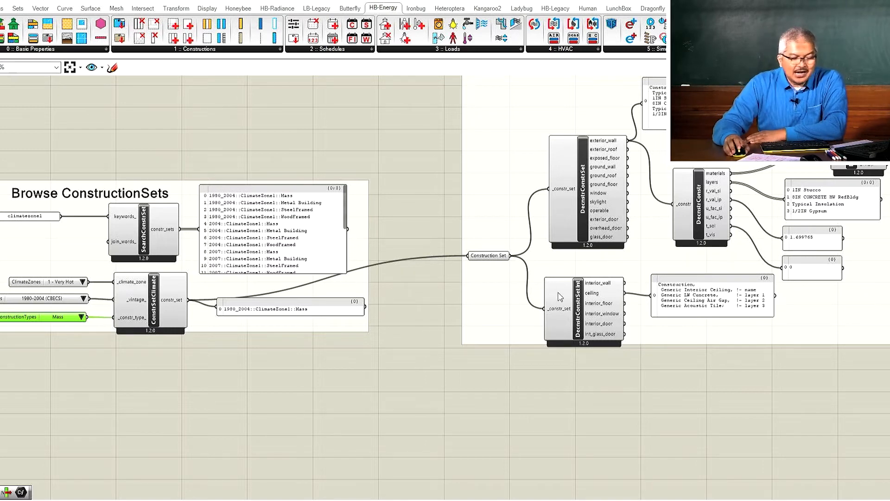
pyautogui.moveTo(568, 207); pyautogui.dragTo(572, 224)
pyautogui.moveTo(580, 302); pyautogui.dragTo(571, 300)
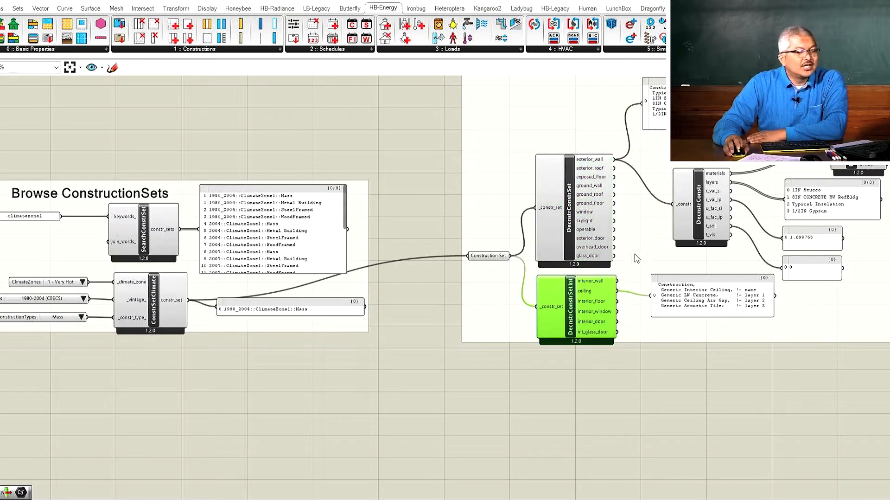
# - Examine the interior construction outputs of the DecnstrConstrSetInt component, including the ceiling and interior glass door
pyautogui.scroll(3, 621, 255)
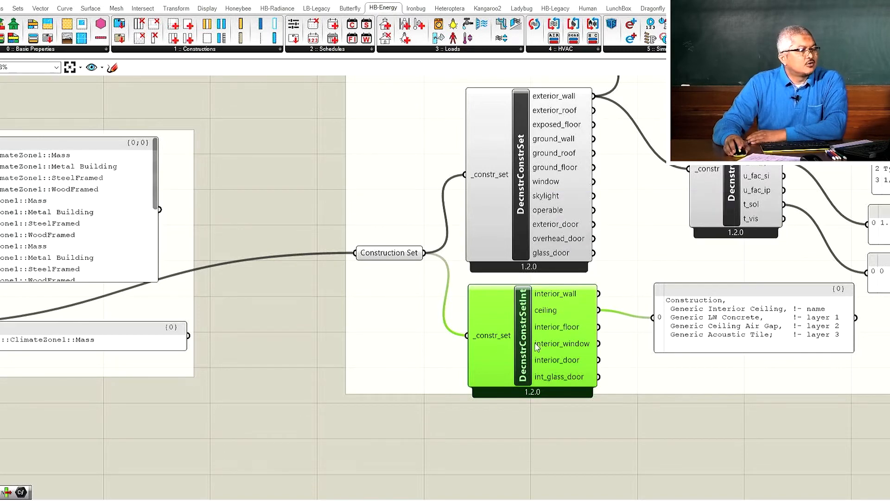
pyautogui.scroll(2, 527, 354)
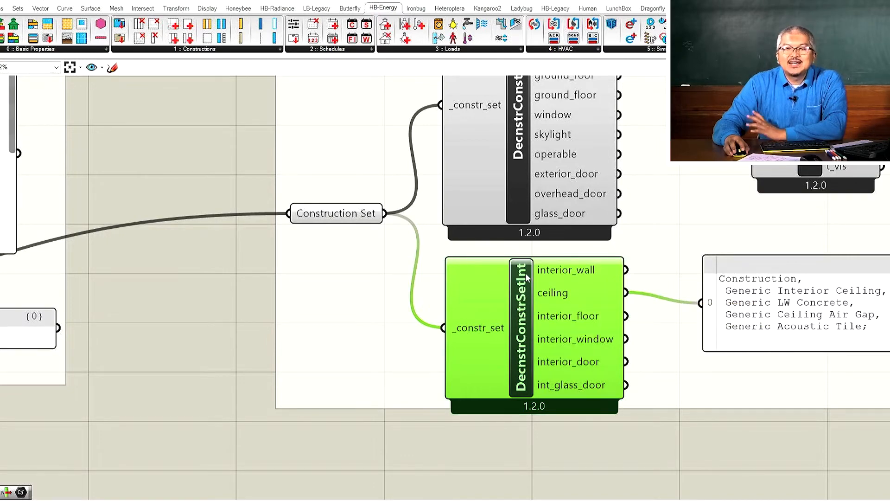
pyautogui.moveTo(525, 273)
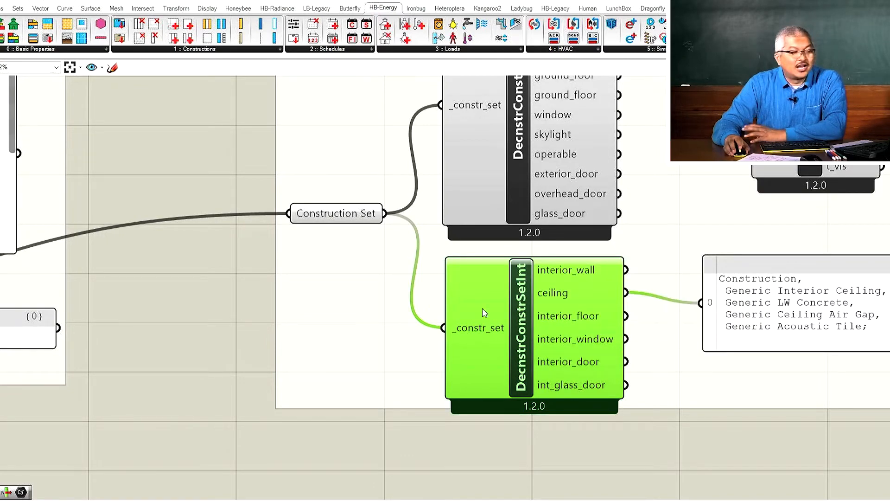
pyautogui.scroll(-2, 473, 308)
pyautogui.scroll(1, 573, 208)
pyautogui.scroll(1, 573, 209)
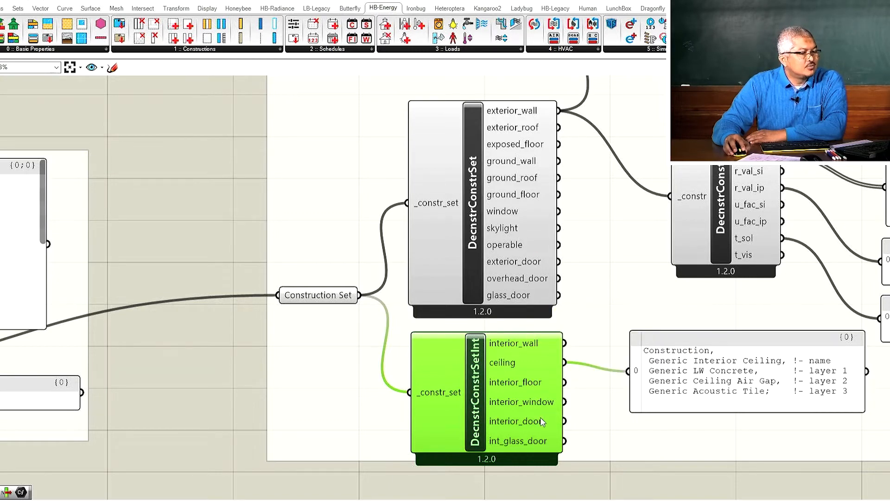
pyautogui.moveTo(535, 446)
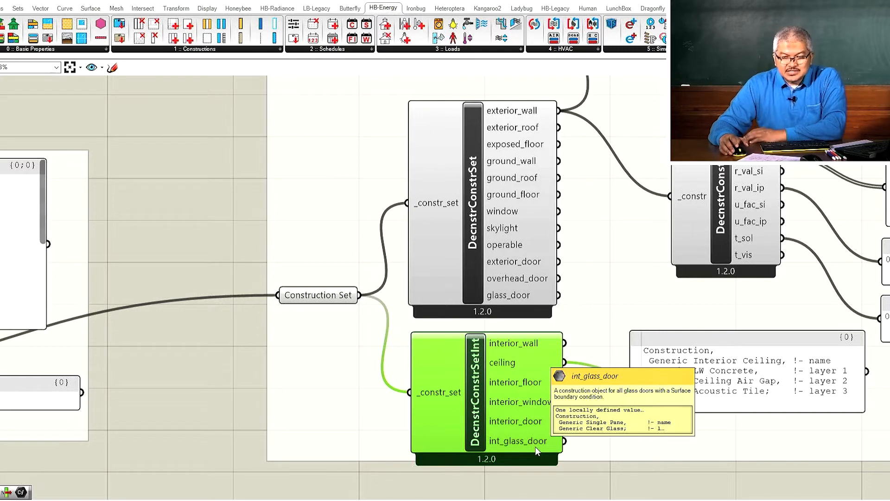
pyautogui.scroll(-2, 607, 376)
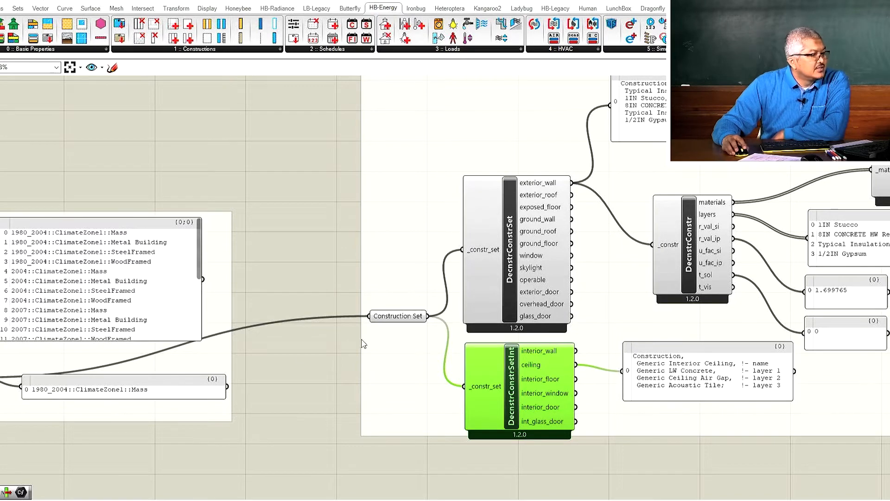
# - Examine the exterior wall construction's layer panel and the layers and R-value outputs of the DecnstrConstr component
pyautogui.scroll(3, 220, 331)
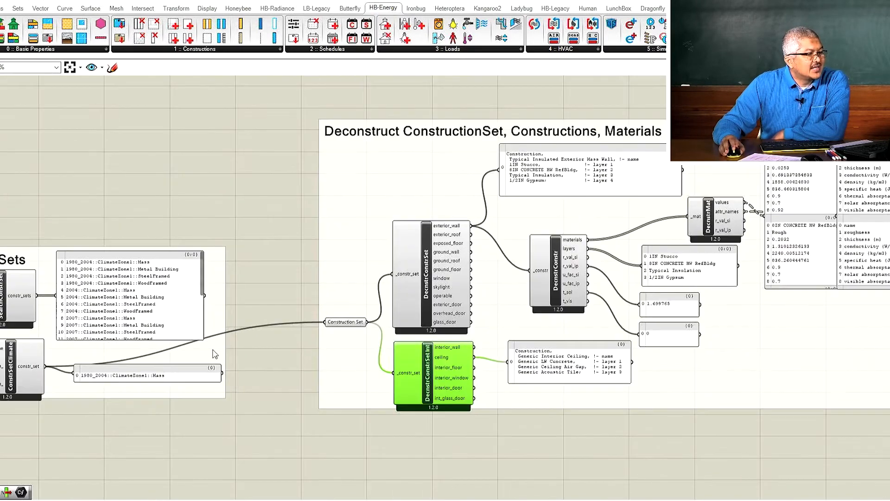
pyautogui.scroll(2, 549, 171)
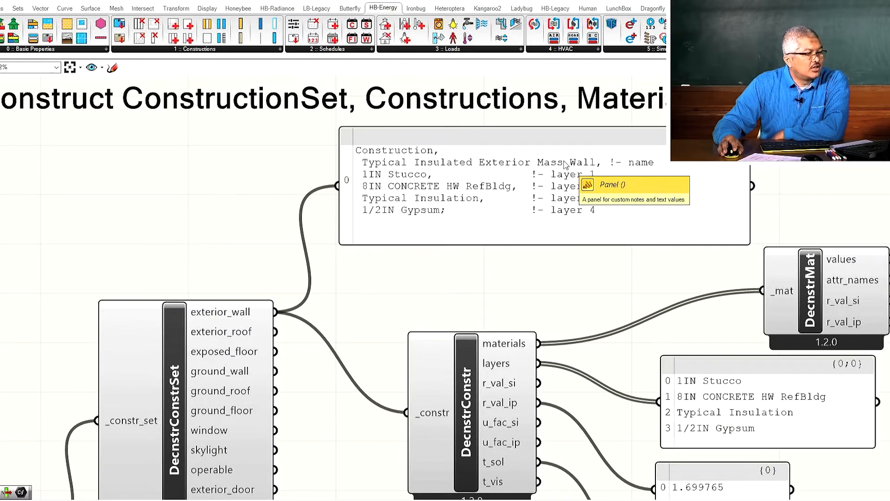
pyautogui.scroll(-2, 566, 167)
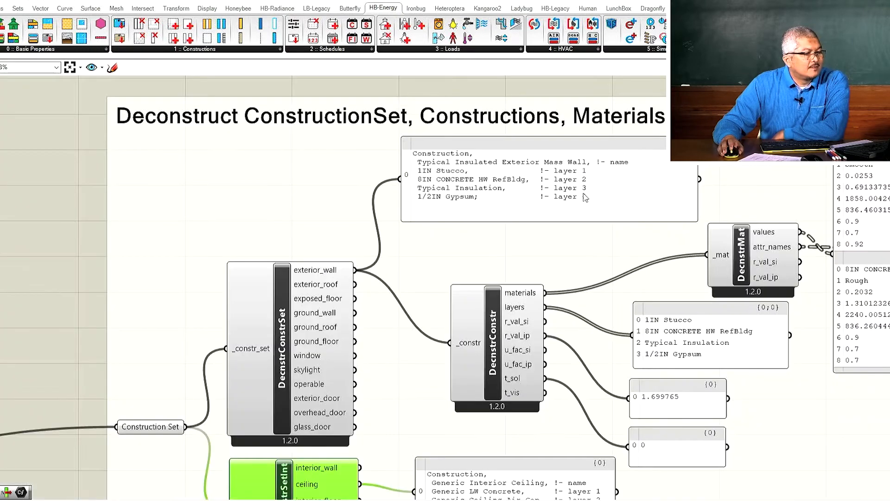
pyautogui.scroll(2, 672, 458)
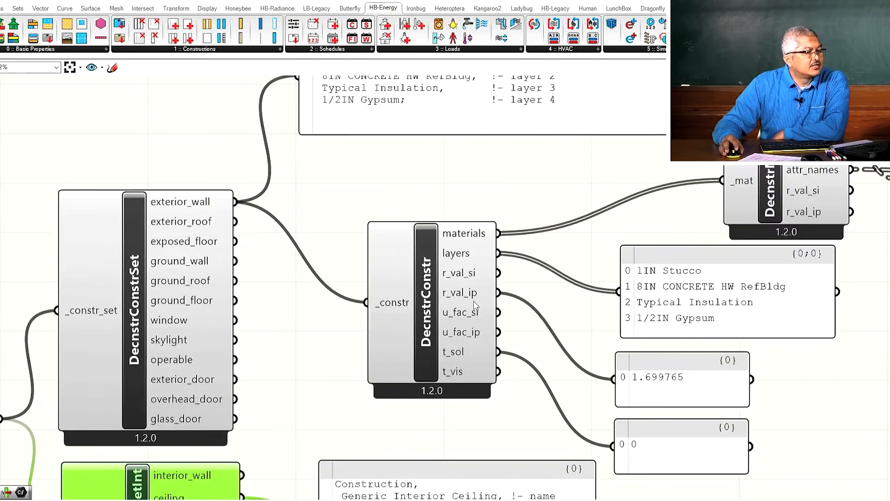
pyautogui.moveTo(454, 302)
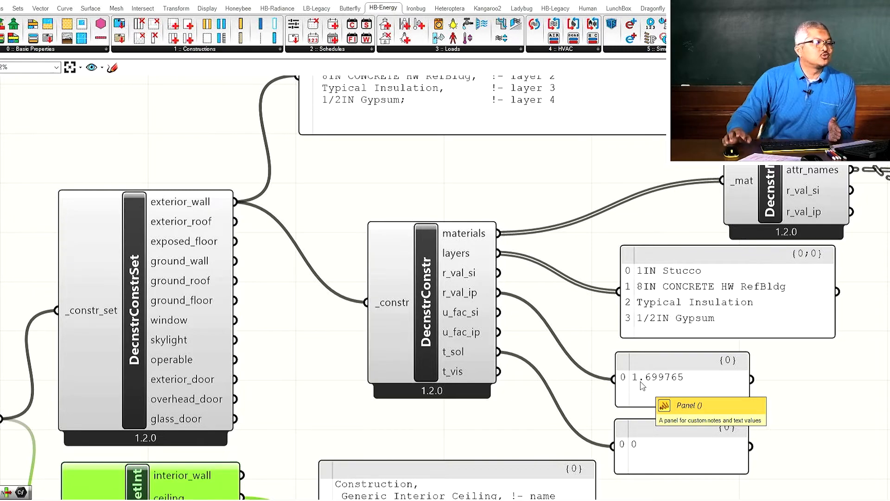
pyautogui.scroll(-2, 487, 357)
pyautogui.scroll(2, 431, 160)
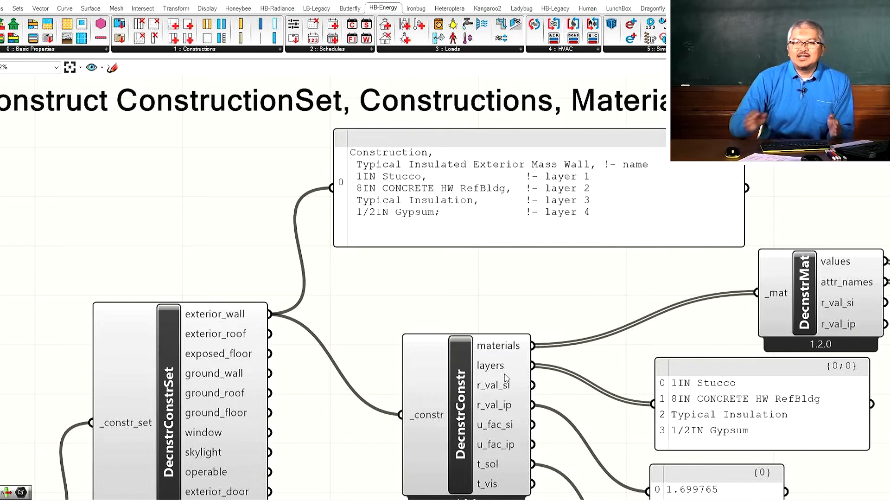
# - Switch the construction layer panel's source to the exterior_roof output, and back to the exterior_wall output
pyautogui.moveTo(507, 378)
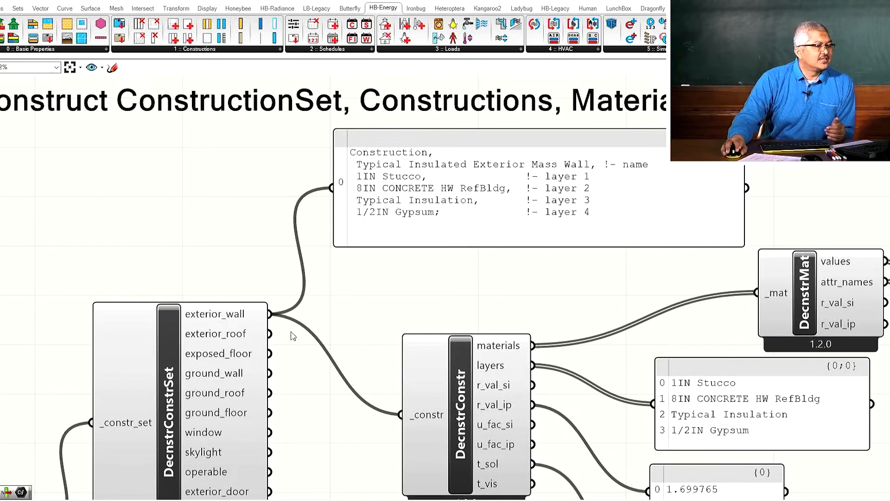
pyautogui.moveTo(269, 334); pyautogui.dragTo(332, 187)
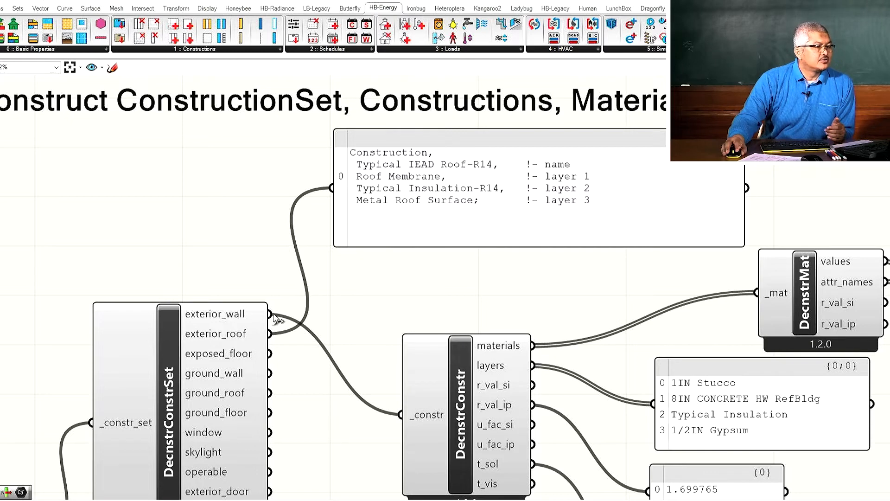
pyautogui.moveTo(270, 314); pyautogui.dragTo(331, 188)
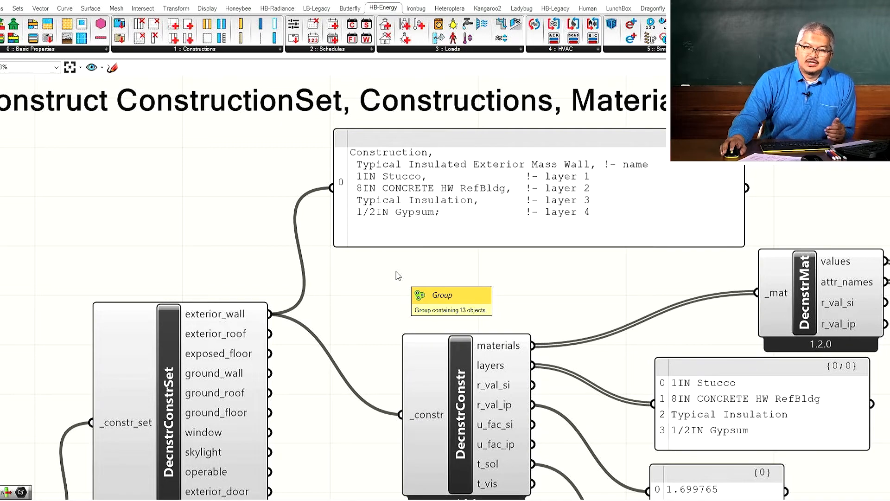
# - Connect DecnstrConstrSet's exterior_roof output to the construction layer panel and to DecnstrConstr's construction input, replacing the exterior wall connections
pyautogui.scroll(-3, 398, 275)
pyautogui.scroll(3, 396, 278)
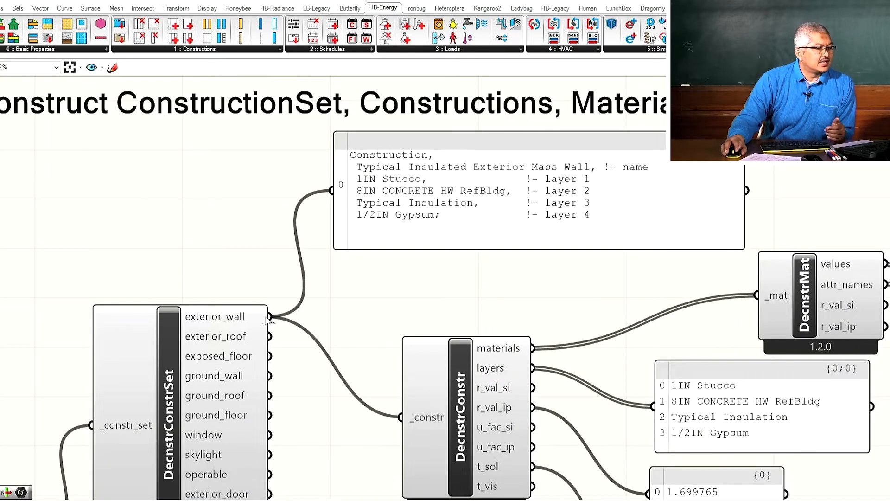
pyautogui.moveTo(270, 336); pyautogui.dragTo(332, 190)
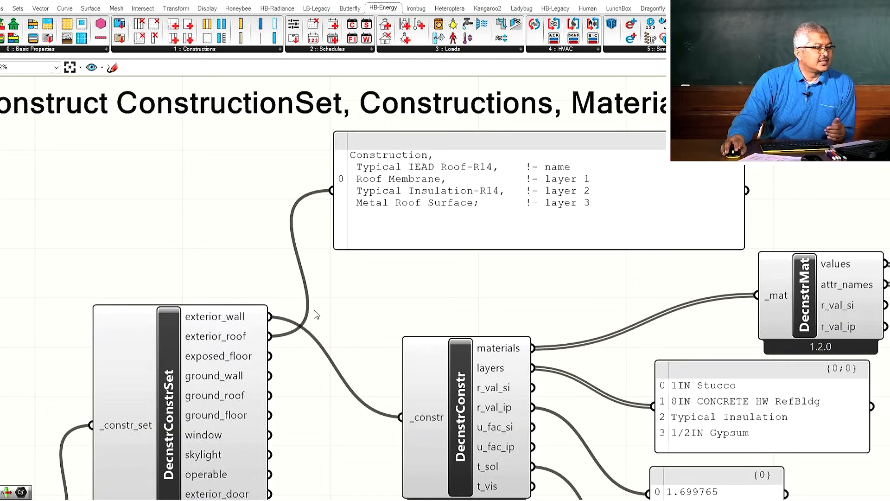
pyautogui.keyDown('shift'); pyautogui.moveTo(269, 335); pyautogui.dragTo(401, 417); pyautogui.keyUp('shift')
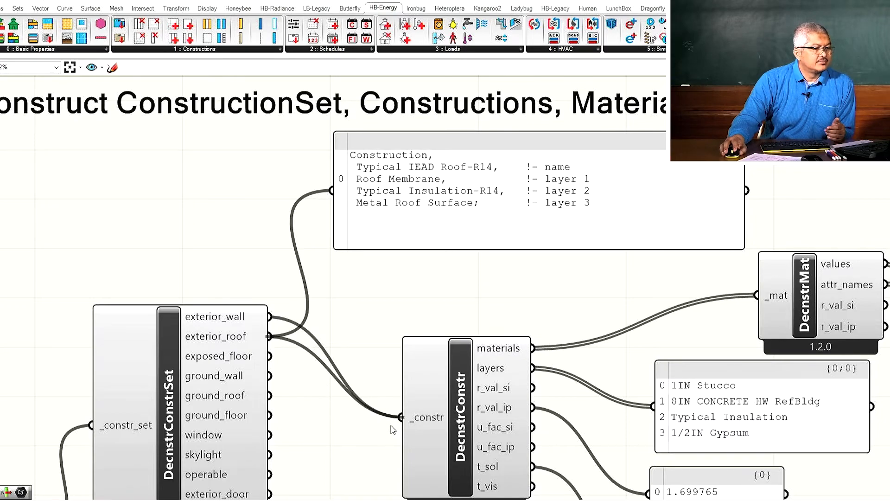
pyautogui.scroll(-2, 347, 360)
pyautogui.scroll(3, 587, 466)
pyautogui.scroll(-2, 561, 424)
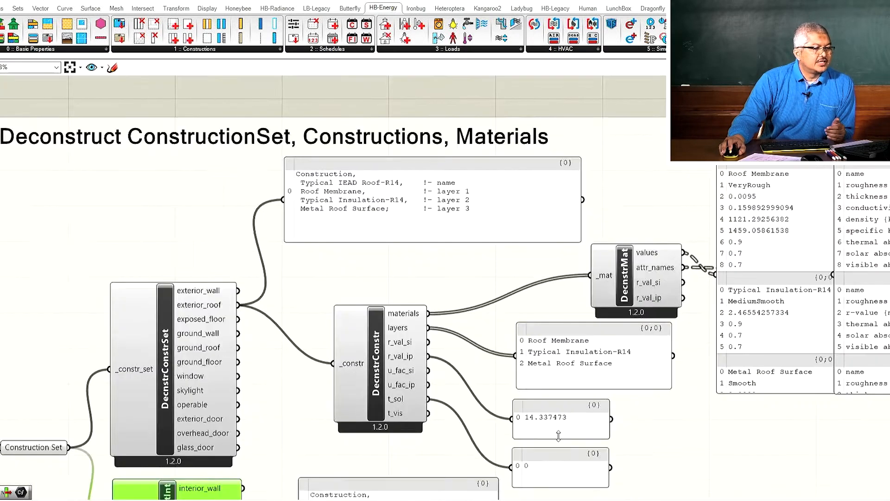
# - Examine the exterior roof construction's layers, IP R-value and solar transmittance in the DecnstrConstr output panels
pyautogui.scroll(2, 559, 436)
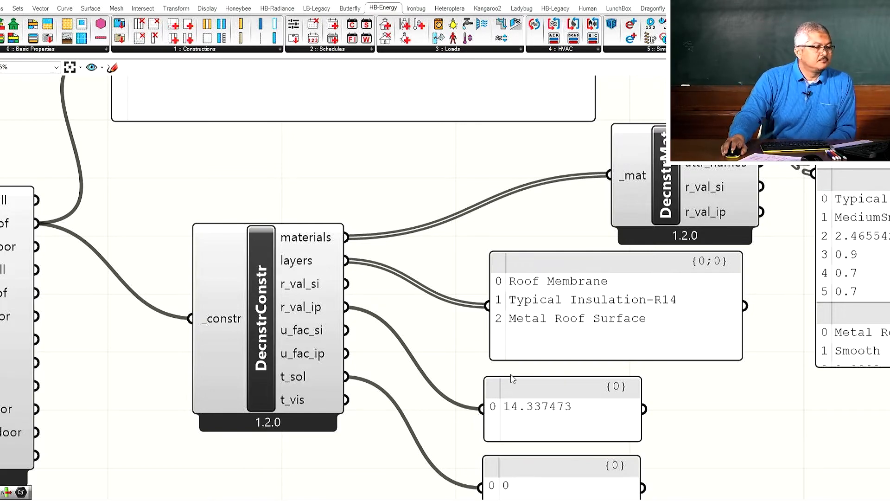
pyautogui.scroll(-3, 538, 344)
pyautogui.scroll(-3, 533, 297)
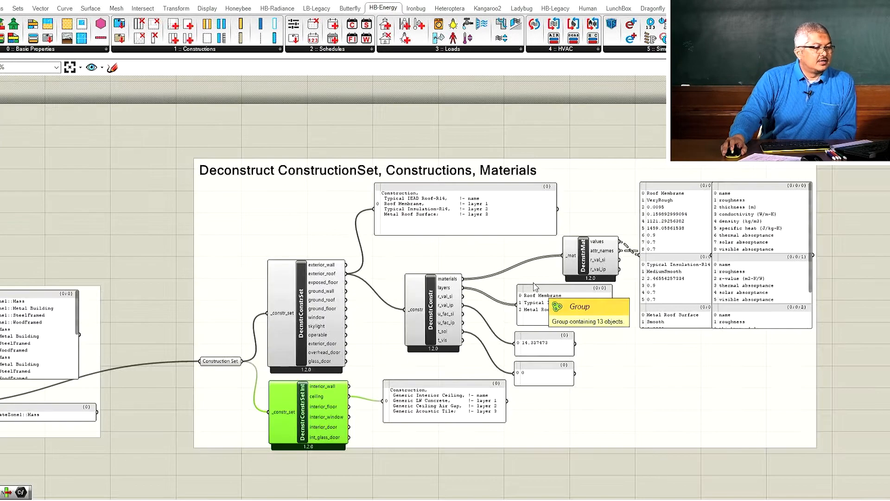
pyautogui.scroll(1, 619, 268)
pyautogui.scroll(4, 648, 252)
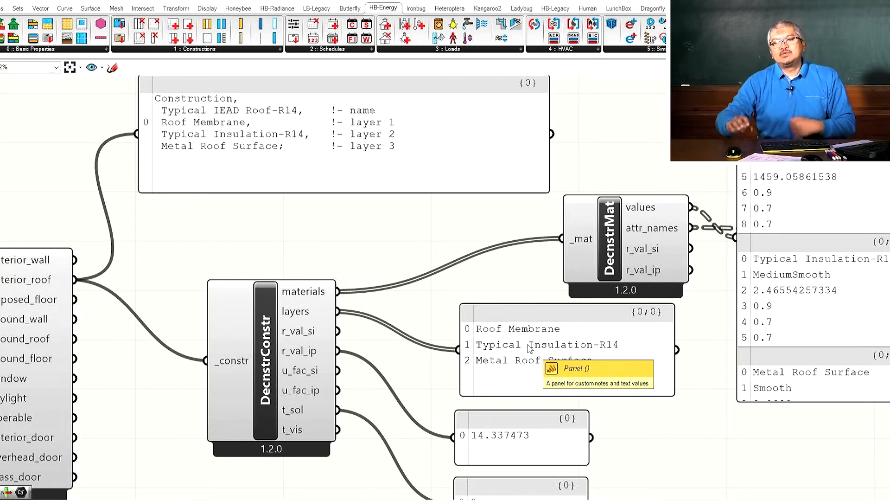
# - Examine the other component groups on the canvas, including the Dekonstruksi Material dan Construction group
pyautogui.scroll(-5, 531, 349)
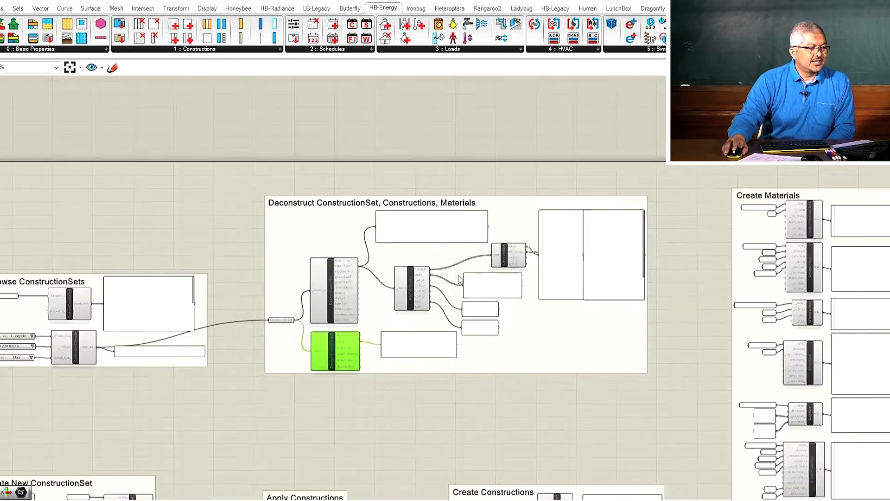
pyautogui.scroll(-4, 460, 279)
pyautogui.scroll(-1, 453, 250)
pyautogui.scroll(5, 430, 411)
pyautogui.scroll(3, 405, 345)
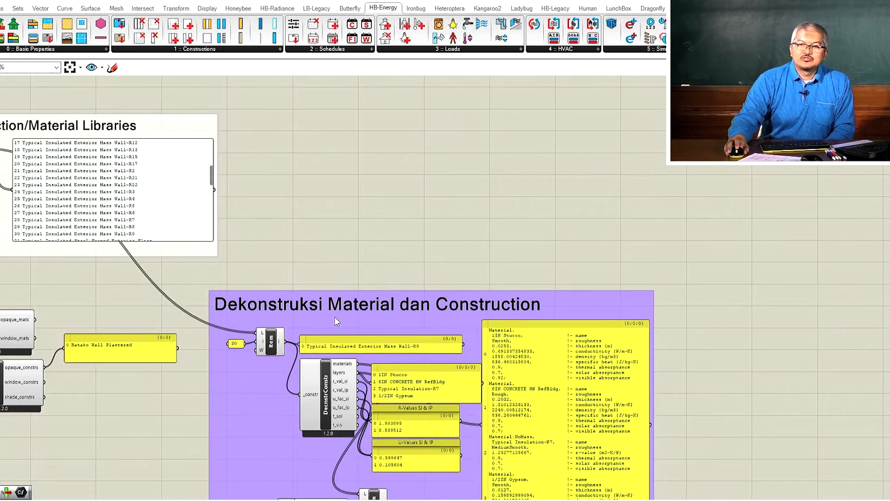
pyautogui.scroll(-3, 394, 276)
pyautogui.scroll(-3, 416, 393)
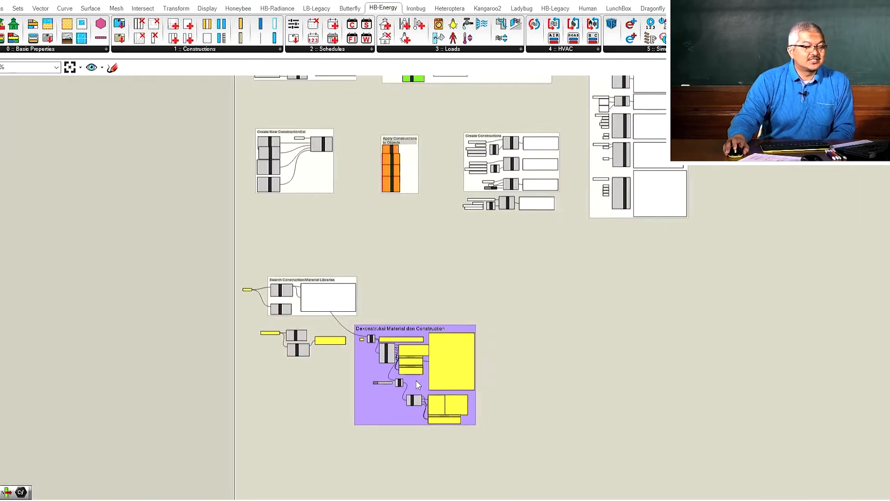
pyautogui.scroll(-2, 416, 385)
pyautogui.scroll(7, 431, 190)
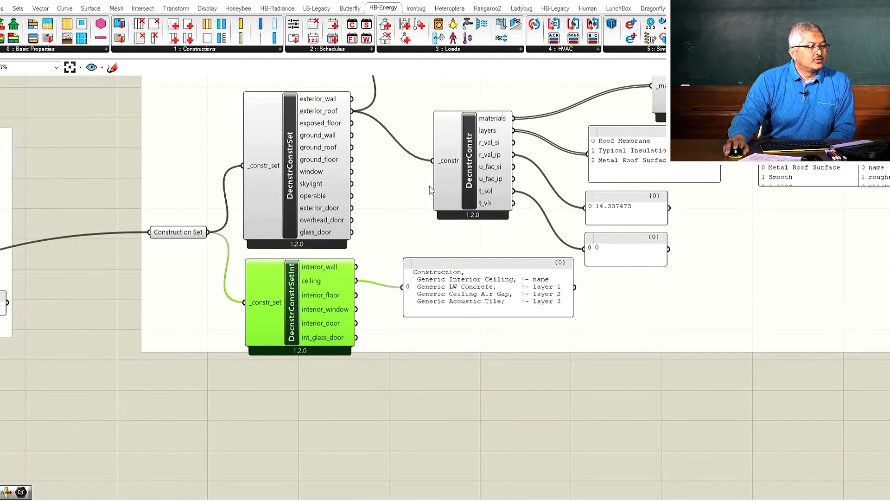
# - Examine the exterior construction outputs of DecnstrConstrSet and the interior ones of DecnstrConstrSetInt
pyautogui.scroll(-2, 432, 190)
pyautogui.scroll(3, 491, 185)
pyautogui.scroll(-3, 463, 195)
pyautogui.scroll(1, 445, 177)
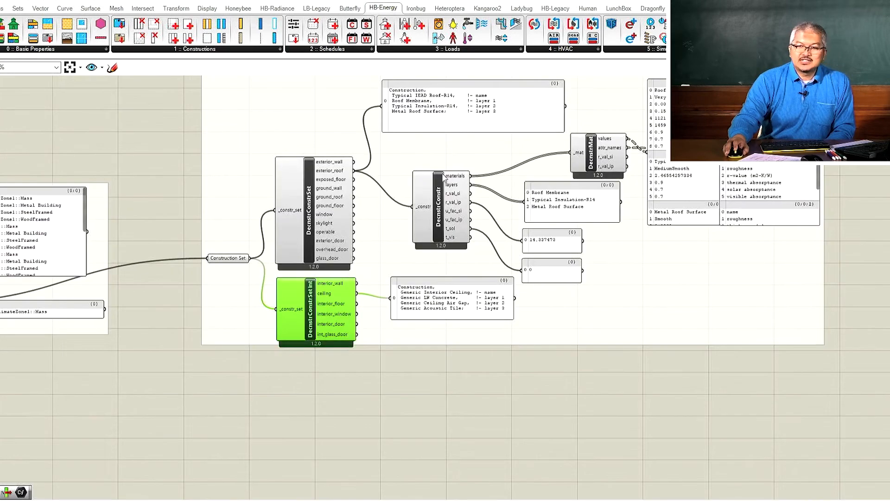
pyautogui.scroll(1, 445, 178)
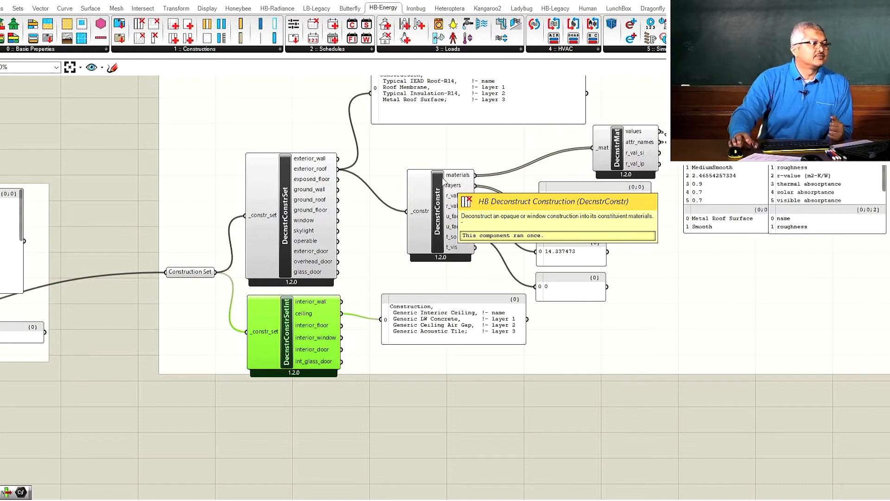
pyautogui.scroll(2, 348, 253)
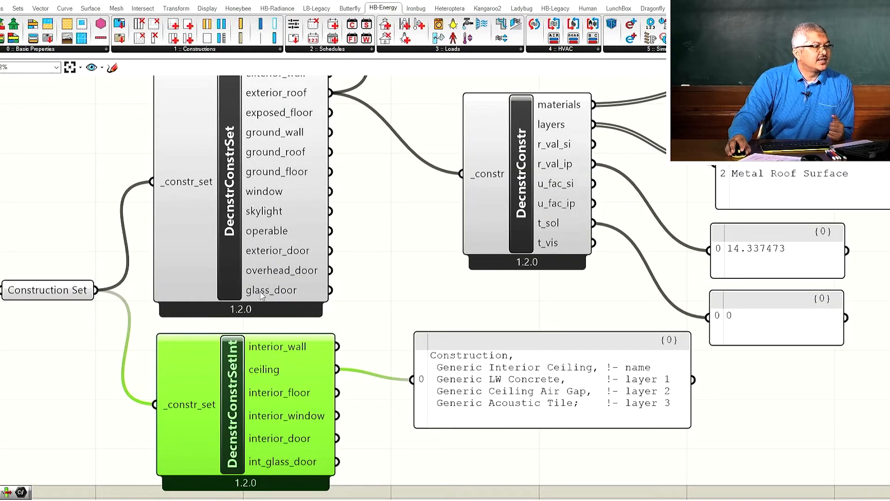
pyautogui.moveTo(269, 199)
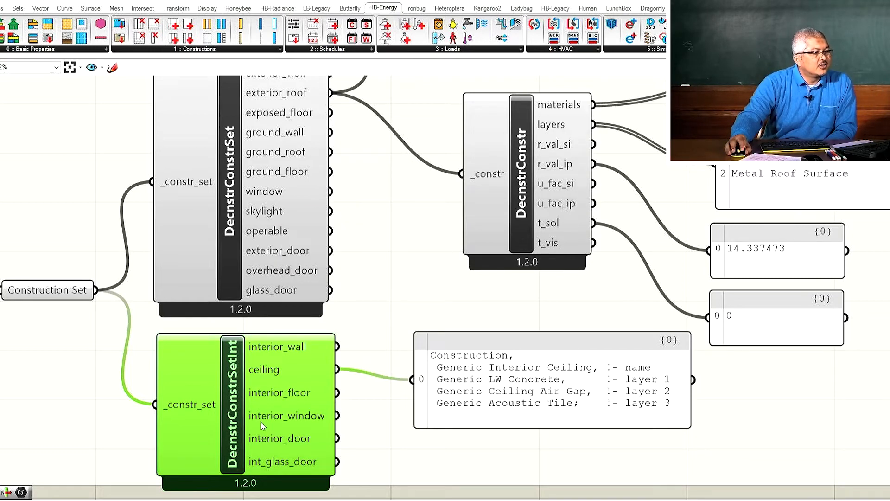
pyautogui.moveTo(311, 422)
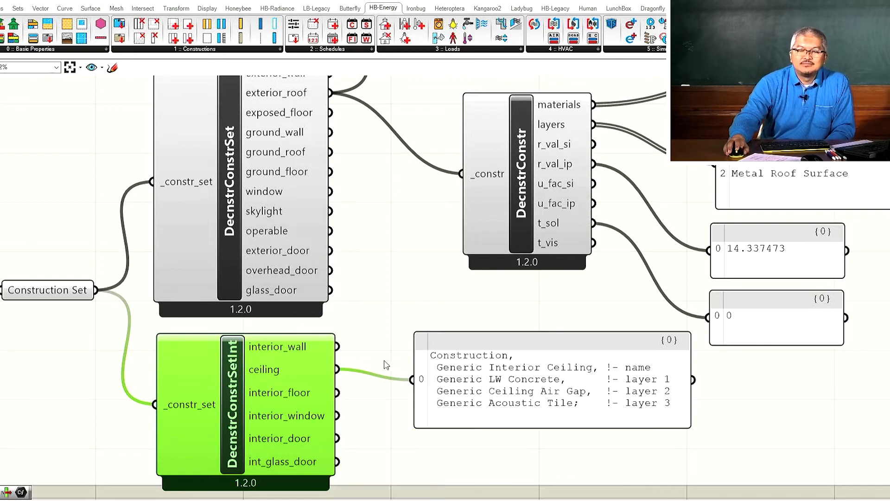
# - Move the Create New ConstructionSet group up and farther from the Apply Constructions to Objects group
pyautogui.scroll(-3, 429, 339)
pyautogui.scroll(-4, 503, 296)
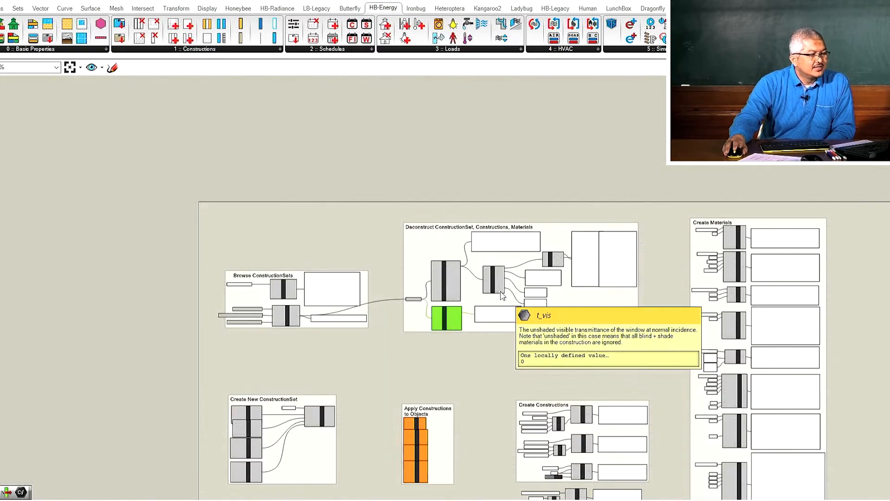
pyautogui.scroll(3, 502, 296)
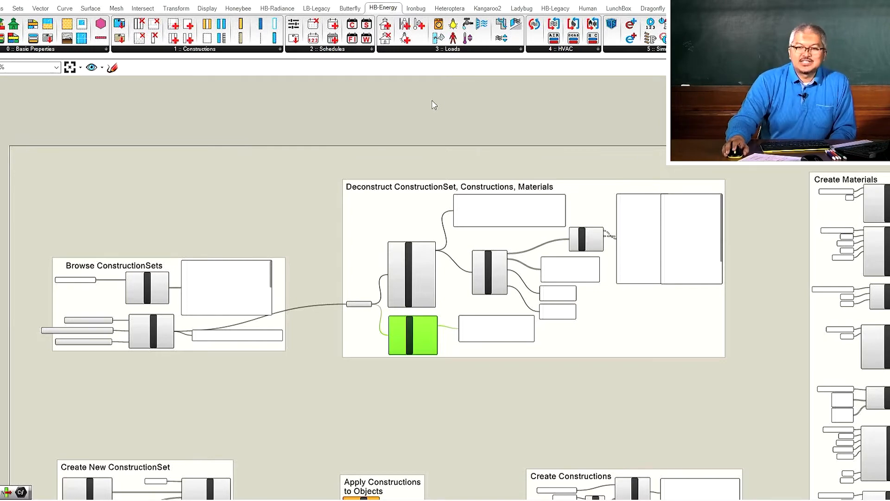
pyautogui.scroll(-4, 464, 186)
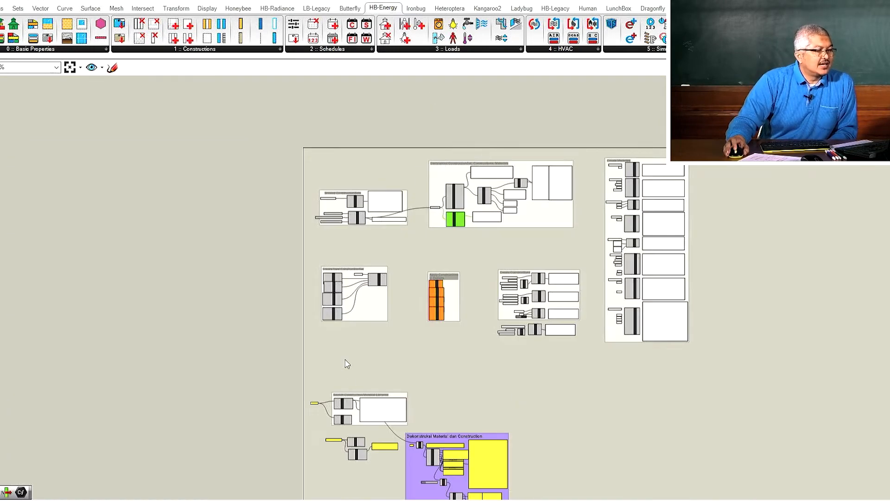
pyautogui.scroll(5, 398, 307)
pyautogui.scroll(-3, 364, 430)
pyautogui.scroll(4, 396, 274)
pyautogui.click(379, 361)
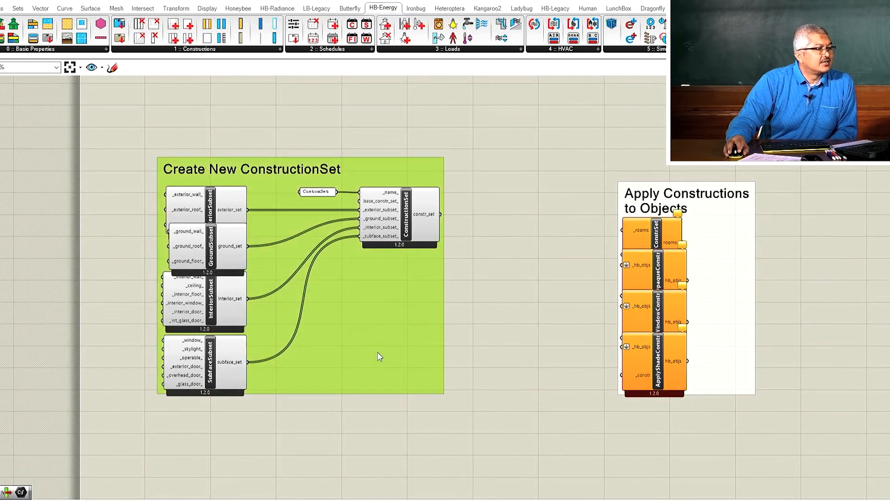
pyautogui.moveTo(347, 302)
pyautogui.mouseDown()
pyautogui.moveTo(343, 316)
pyautogui.moveTo(339, 300)
pyautogui.moveTo(357, 302)
pyautogui.mouseUp()
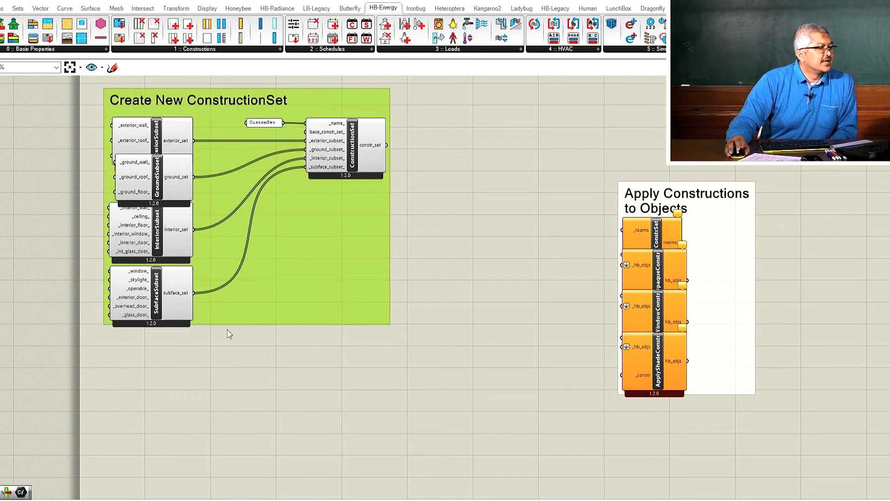
# - Spread the GroundSubset, InteriorSubset and SubfaceSubset components vertically below ExteriorSubset so that none of them overlap
pyautogui.scroll(1, 154, 287)
pyautogui.scroll(-3, 154, 285)
pyautogui.scroll(6, 147, 237)
pyautogui.scroll(-2, 154, 257)
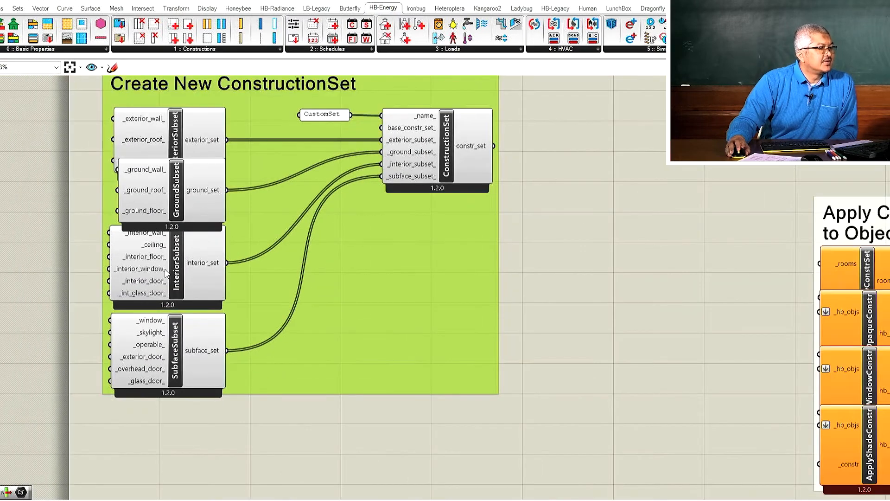
pyautogui.moveTo(172, 205); pyautogui.dragTo(169, 233)
pyautogui.moveTo(177, 289); pyautogui.dragTo(180, 401)
pyautogui.scroll(-2, 441, 223)
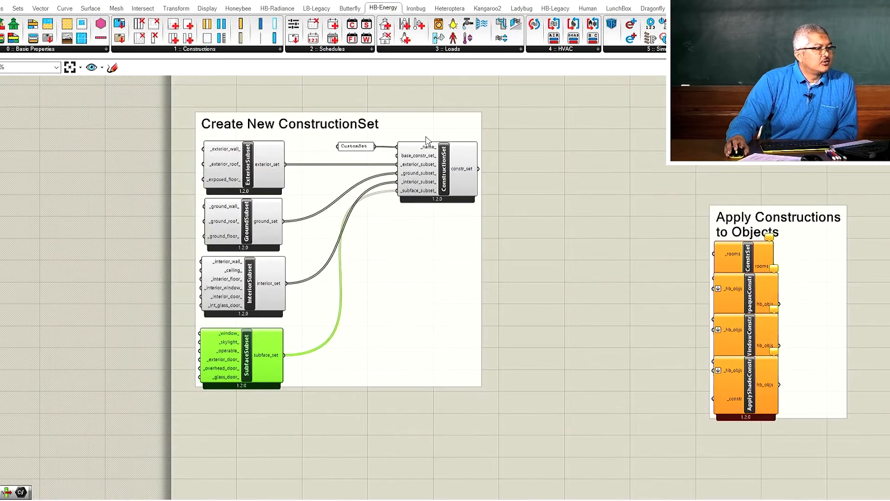
# - Set the ConstructionSet name panel's text to "Construction Set Jakarta" and widen the panel to fit it on one line
pyautogui.scroll(4, 420, 142)
pyautogui.scroll(1, 421, 142)
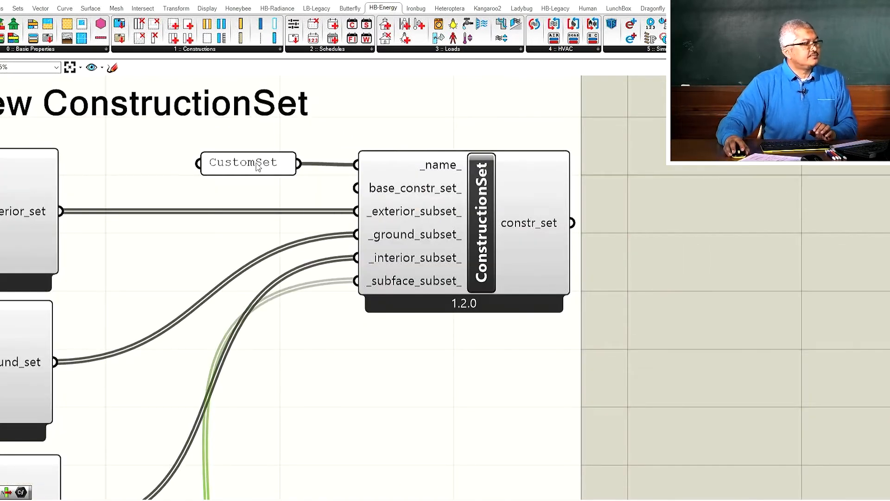
pyautogui.scroll(-1, 260, 167)
pyautogui.doubleClick(260, 167)
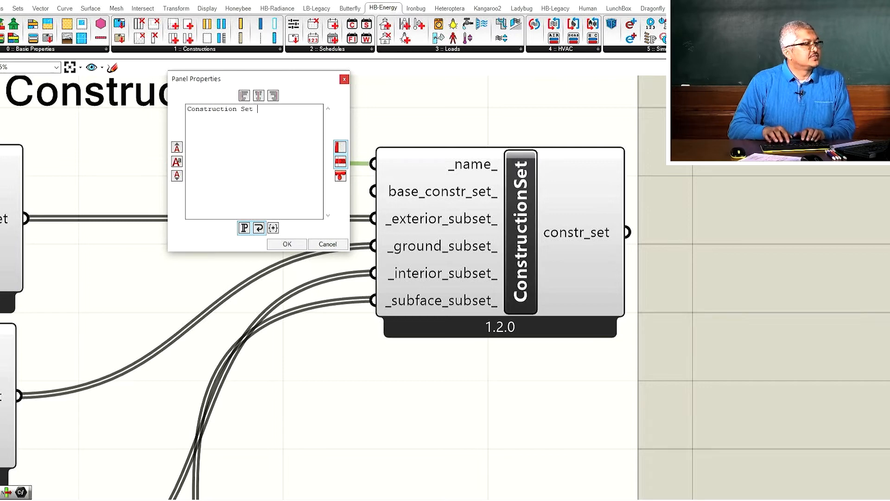
pyautogui.write('karta')
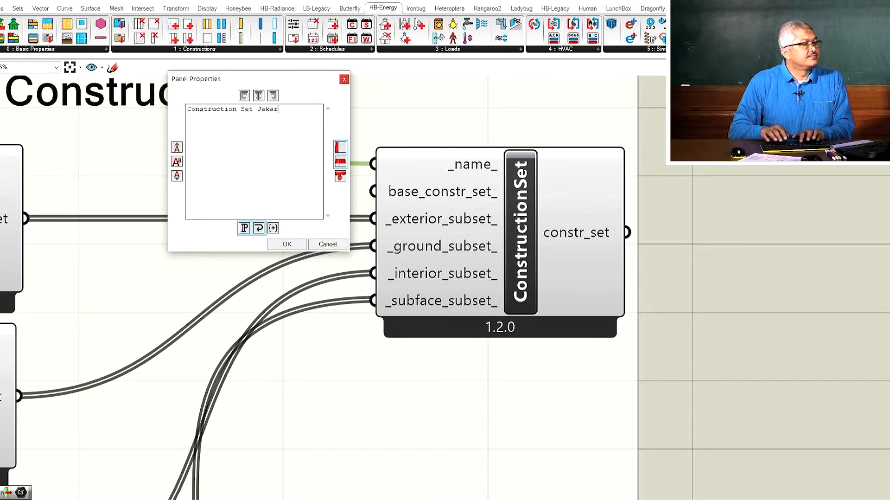
pyautogui.click(287, 244)
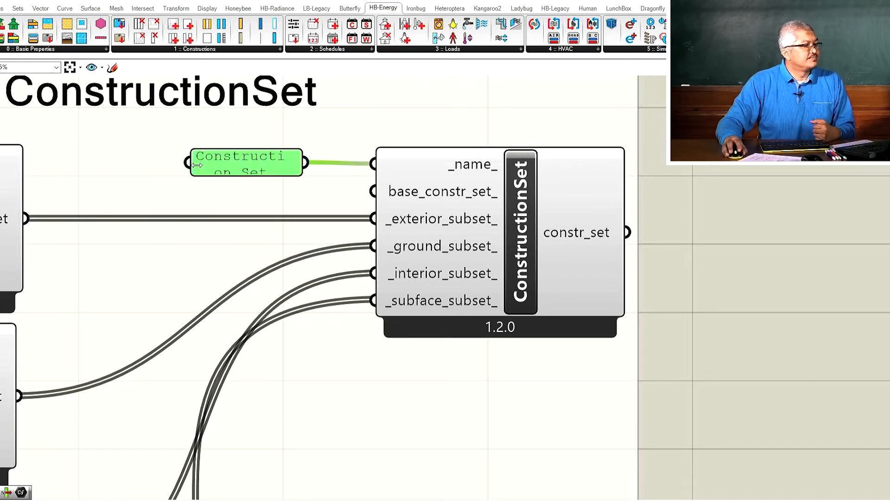
pyautogui.moveTo(193, 162); pyautogui.dragTo(39, 156)
pyautogui.moveTo(118, 161); pyautogui.dragTo(129, 163)
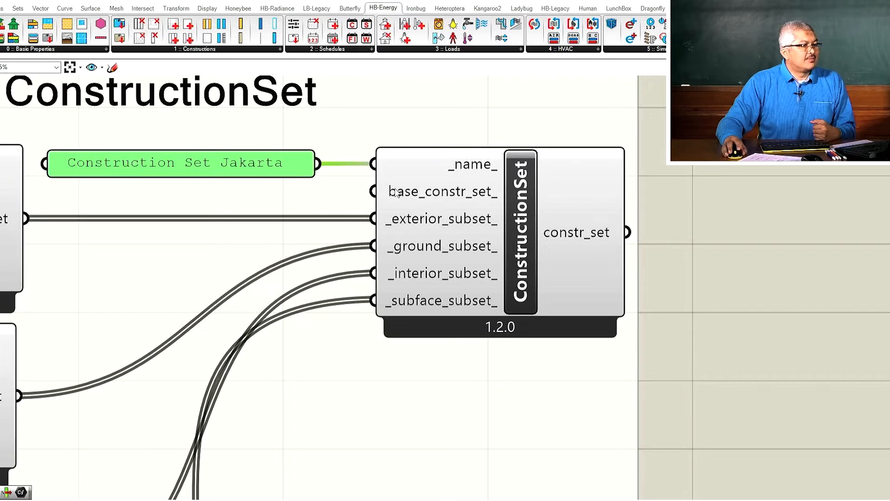
# - Look for the ConstructionSet component among the Constructions components and with the canvas search keyword "construction set"
pyautogui.click(234, 49)
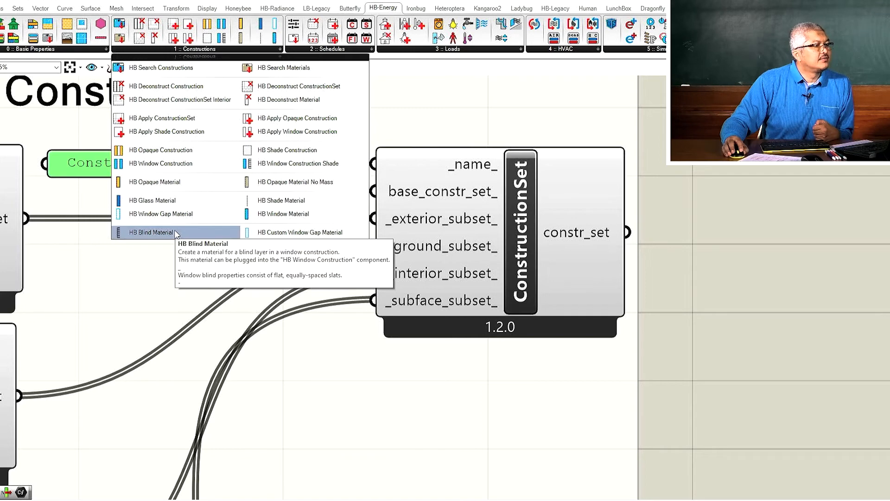
pyautogui.click(731, 239)
pyautogui.doubleClick(731, 238)
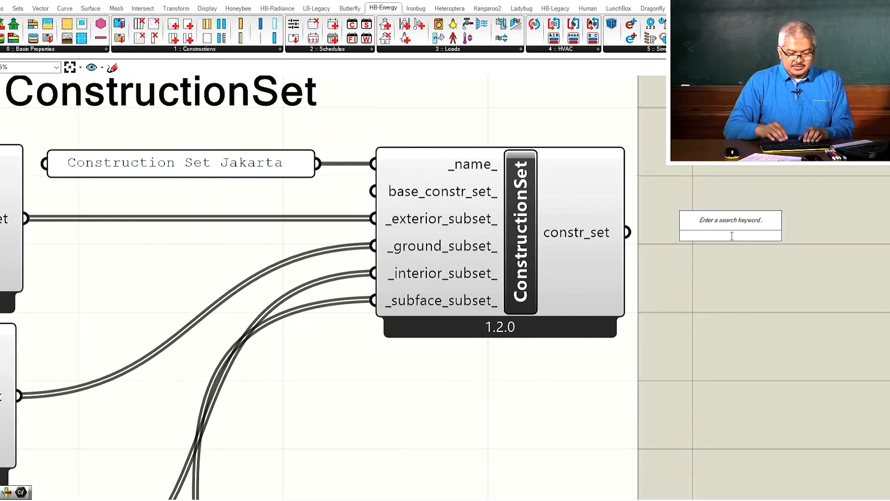
pyautogui.write('constructio')
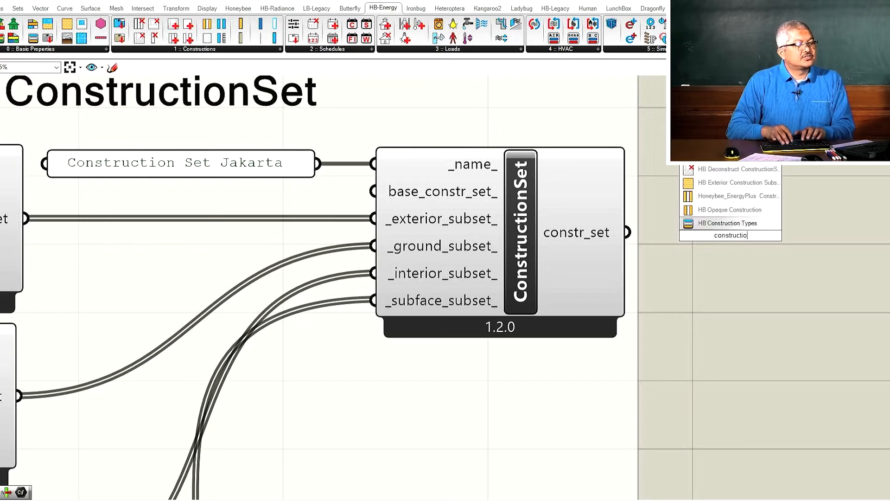
pyautogui.write('n set')
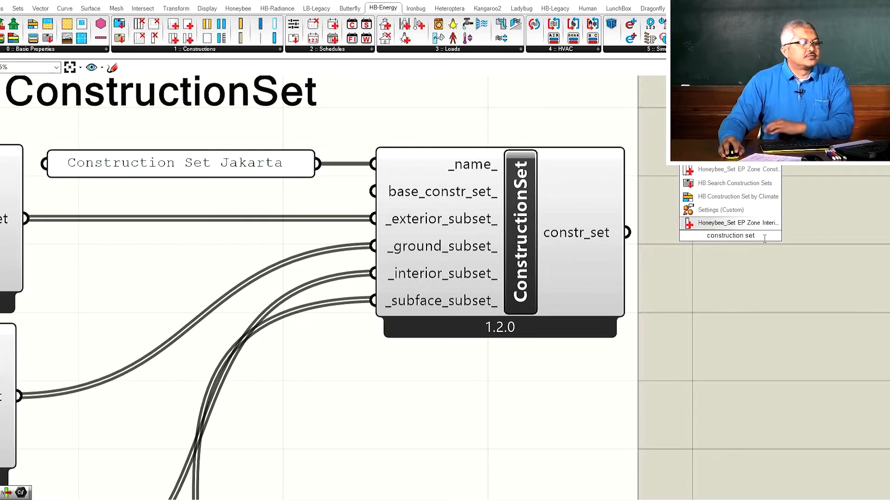
pyautogui.click(768, 264)
# - Search the component library for "HB construction set" and the shorter "HB construction"
pyautogui.doubleClick(737, 235)
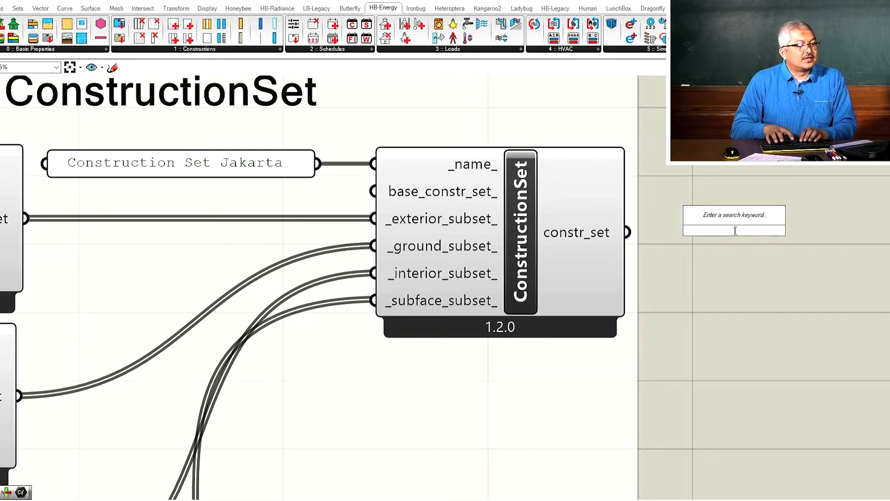
pyautogui.write('HB construction set')
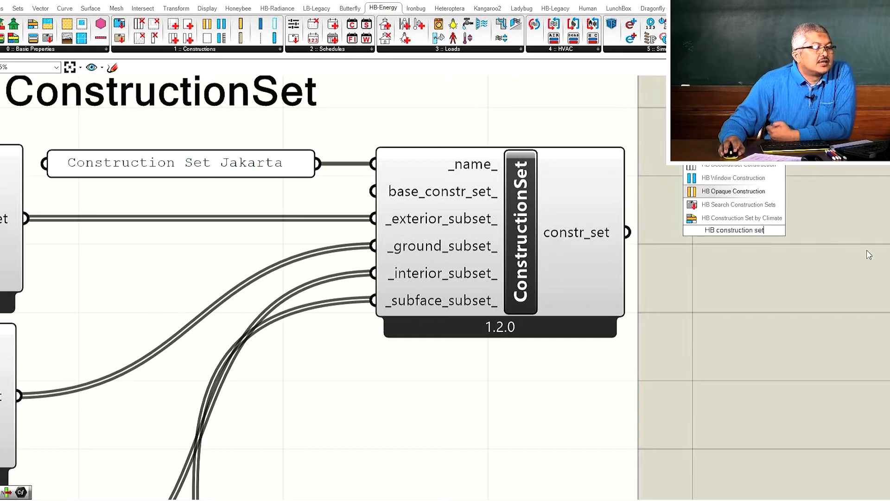
pyautogui.press('BackSpace')
pyautogui.press('BackSpace')
pyautogui.press('BackSpace')
pyautogui.press('BackSpace')
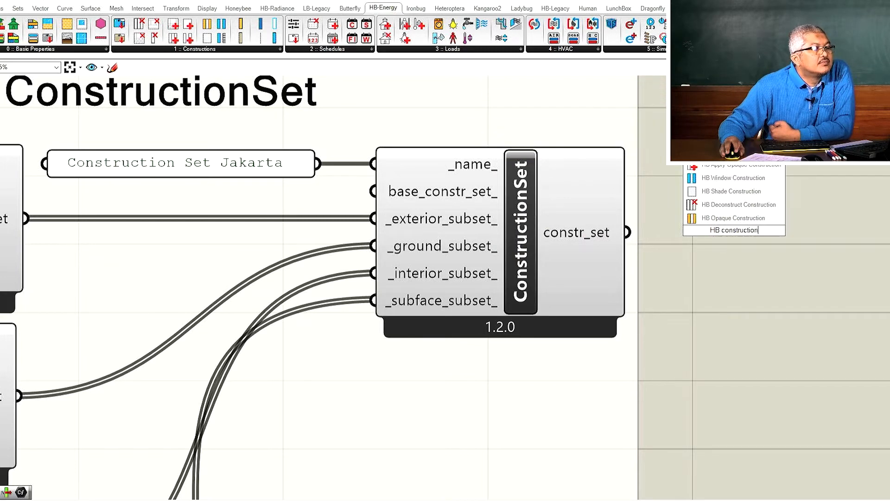
pyautogui.click(698, 243)
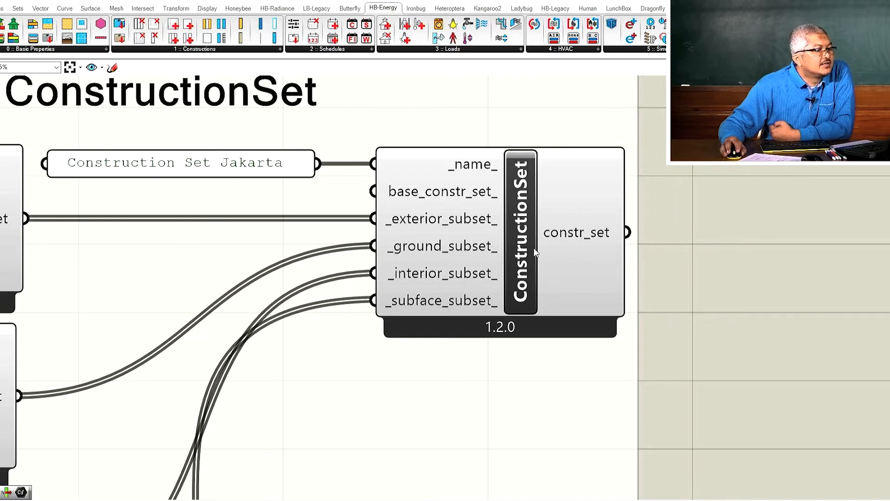
# - Place a second HB ConstructionSet component from the Basic Properties group beside the existing one, and delete it
pyautogui.click(513, 256)
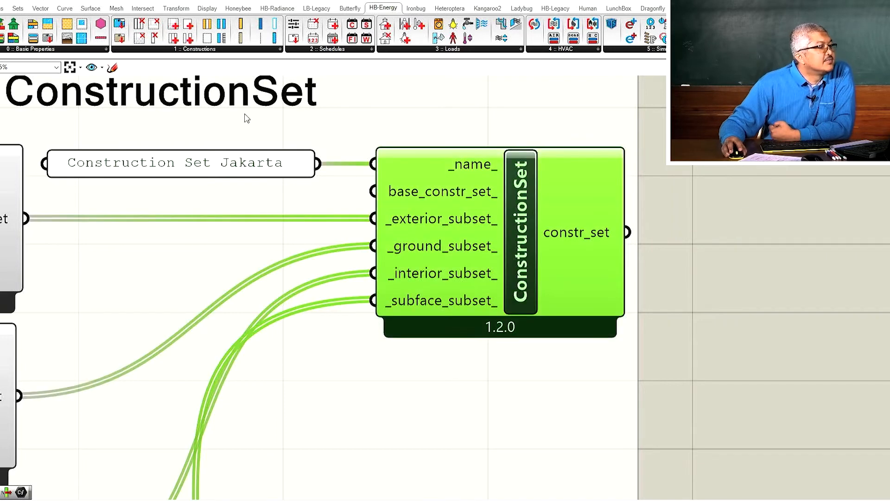
pyautogui.click(198, 49)
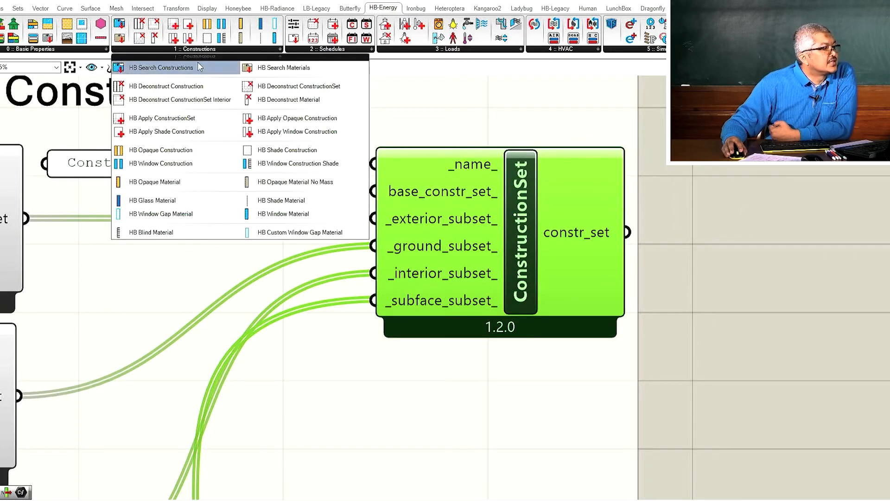
pyautogui.click(84, 50)
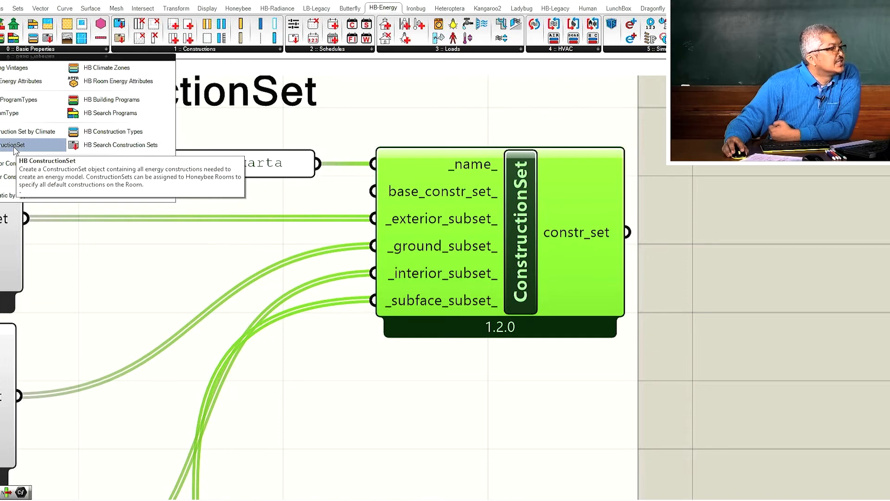
pyautogui.click(168, 47)
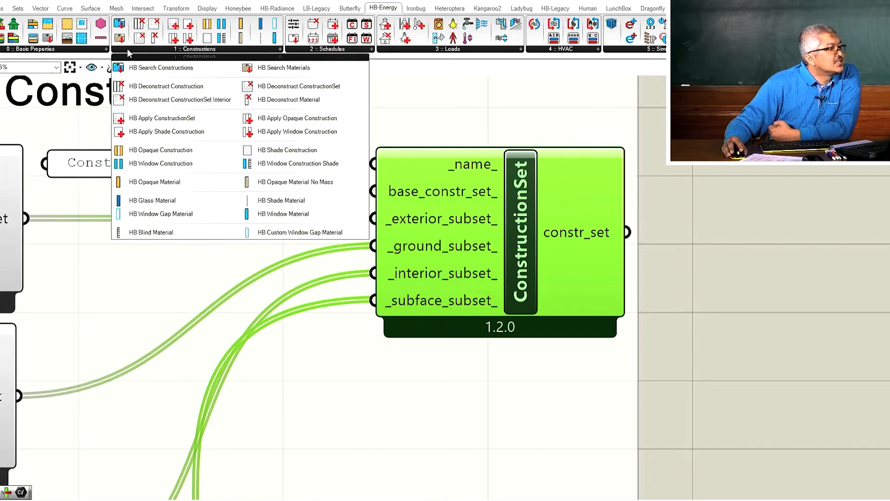
pyautogui.click(64, 49)
pyautogui.moveTo(14, 144); pyautogui.dragTo(780, 249)
pyautogui.click(759, 251)
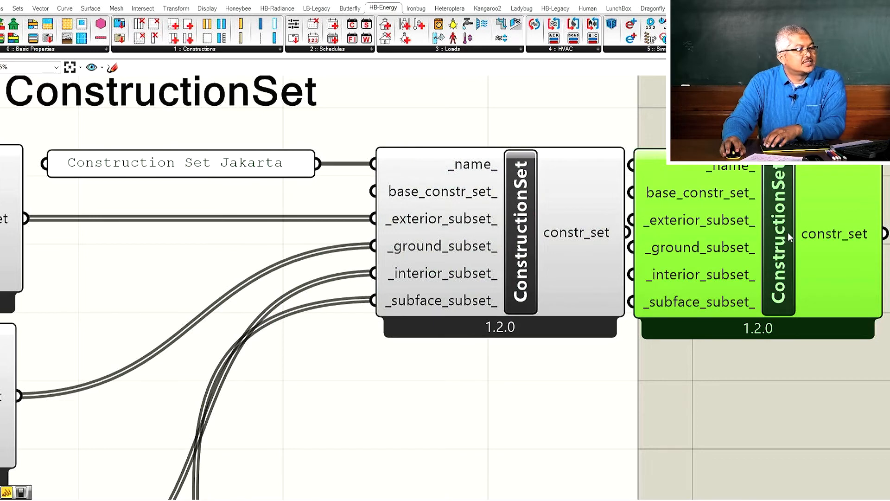
pyautogui.press('Delete')
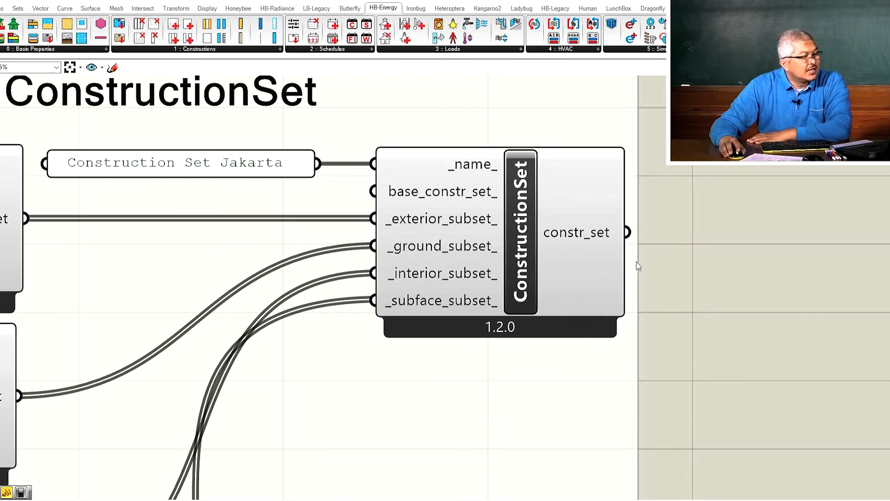
# - Review the exterior, ground and interior construction subset and subface subset components in the Basic Properties group
pyautogui.scroll(-2, 726, 289)
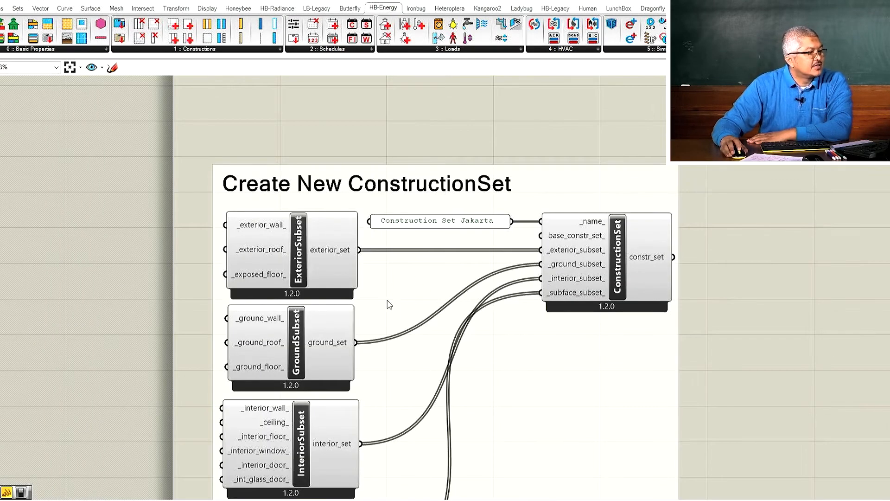
pyautogui.click(73, 49)
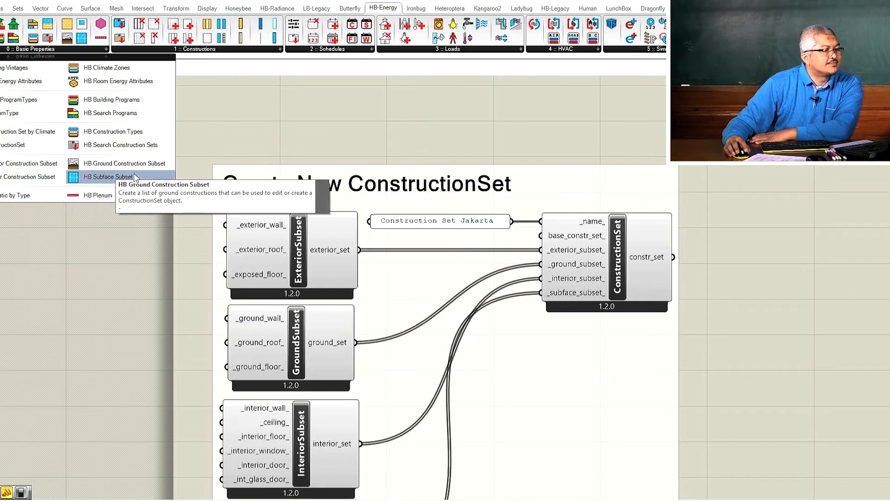
pyautogui.moveTo(598, 297)
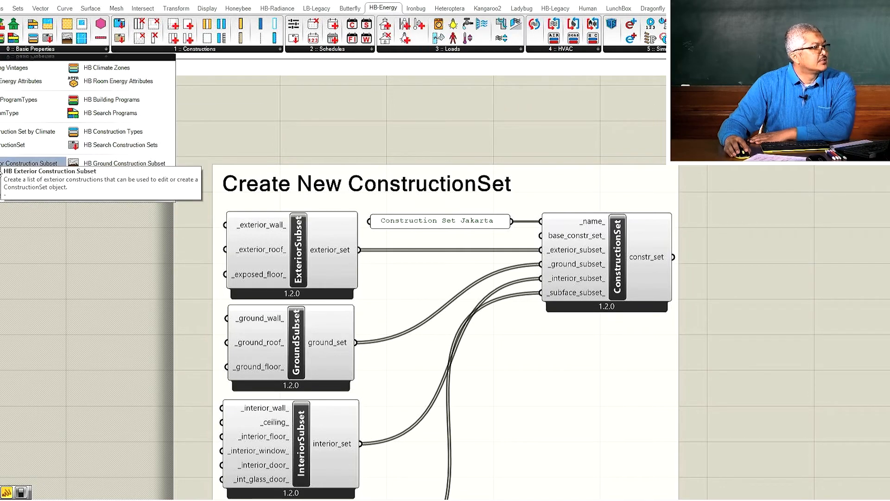
pyautogui.click(113, 336)
# - Examine the construction inputs of the ExteriorSubset, GroundSubset, InteriorSubset and SubfaceSubset components feeding the ConstructionSet
pyautogui.scroll(-3, 390, 195)
pyautogui.scroll(3, 479, 267)
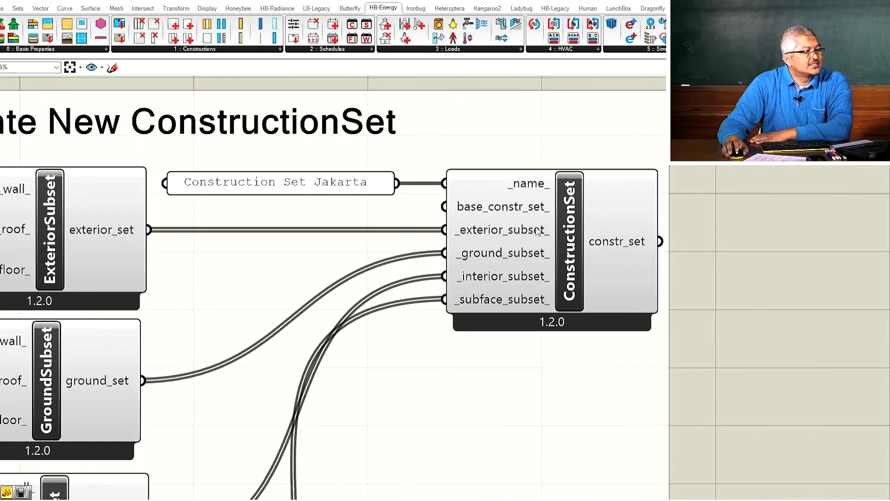
pyautogui.scroll(-1, 627, 259)
pyautogui.scroll(3, 341, 224)
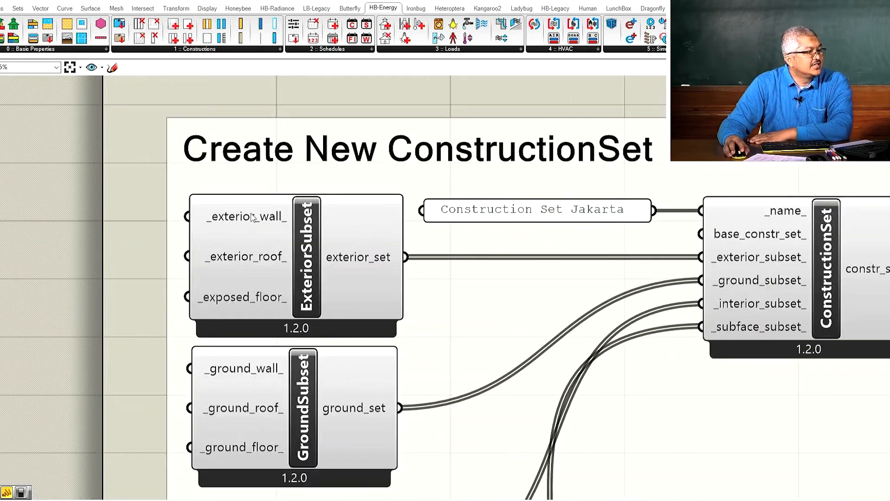
pyautogui.moveTo(254, 290)
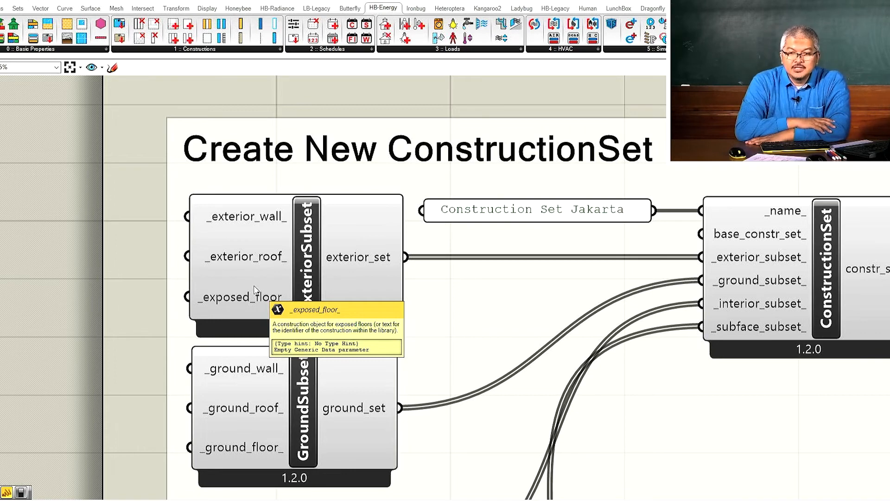
pyautogui.scroll(-2, 253, 273)
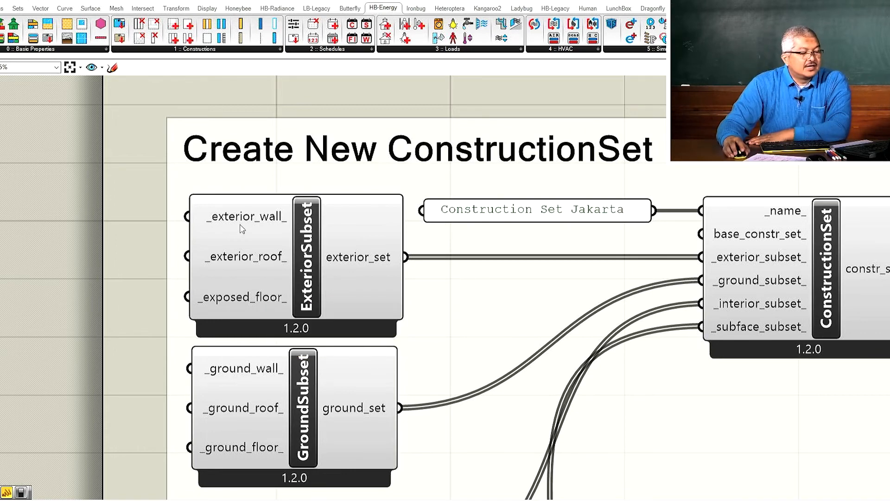
pyautogui.scroll(-2, 315, 181)
pyautogui.scroll(3, 314, 466)
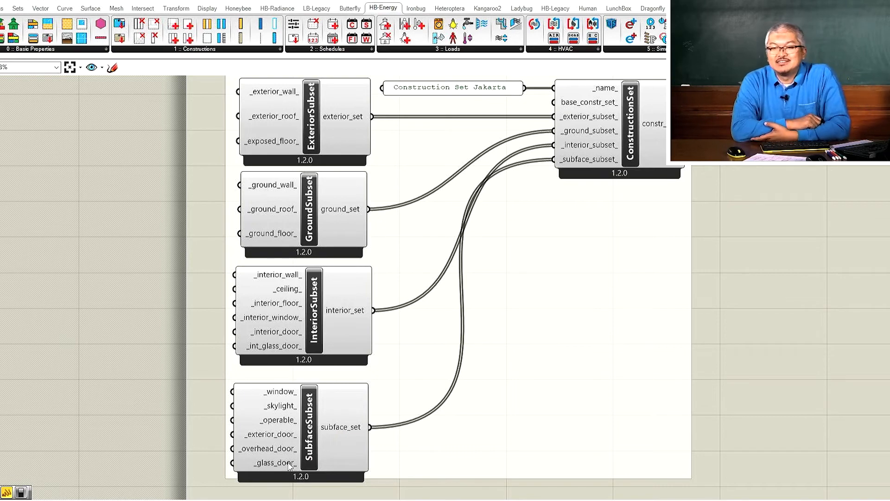
pyautogui.moveTo(289, 465)
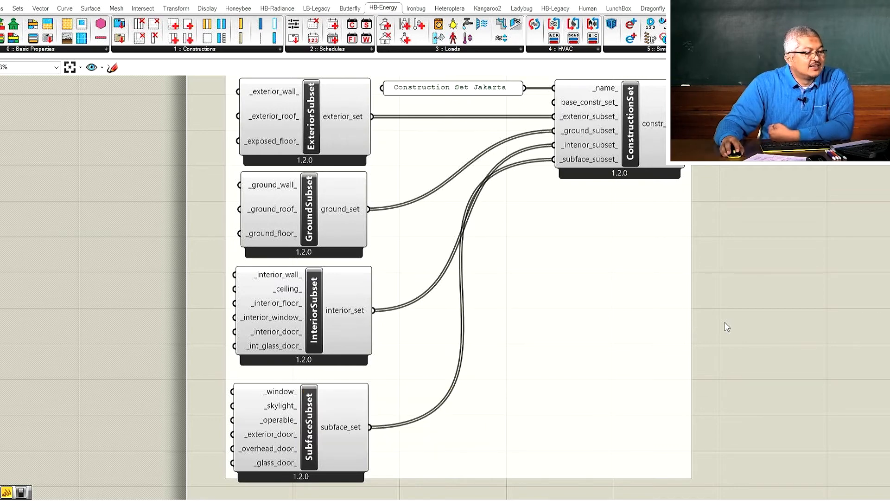
# - Read the description of the ConstructionSet component's base_constr_set_ input
pyautogui.scroll(-6, 733, 408)
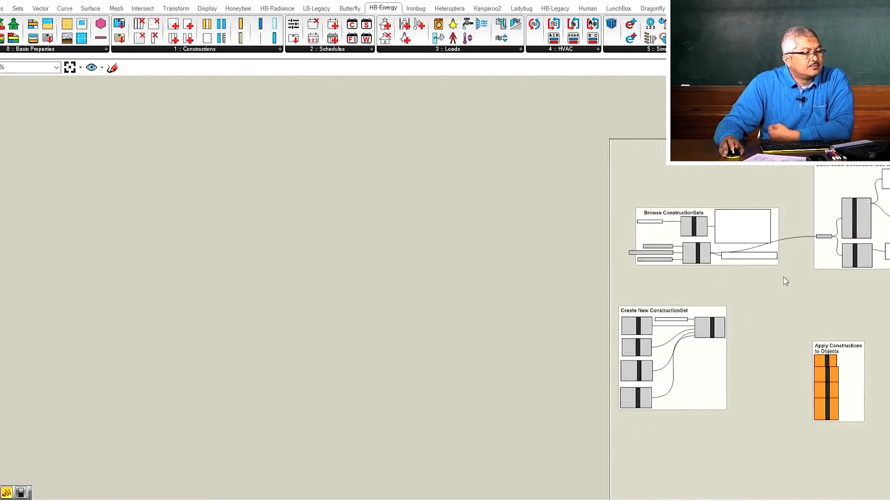
pyautogui.scroll(4, 742, 345)
pyautogui.scroll(5, 745, 346)
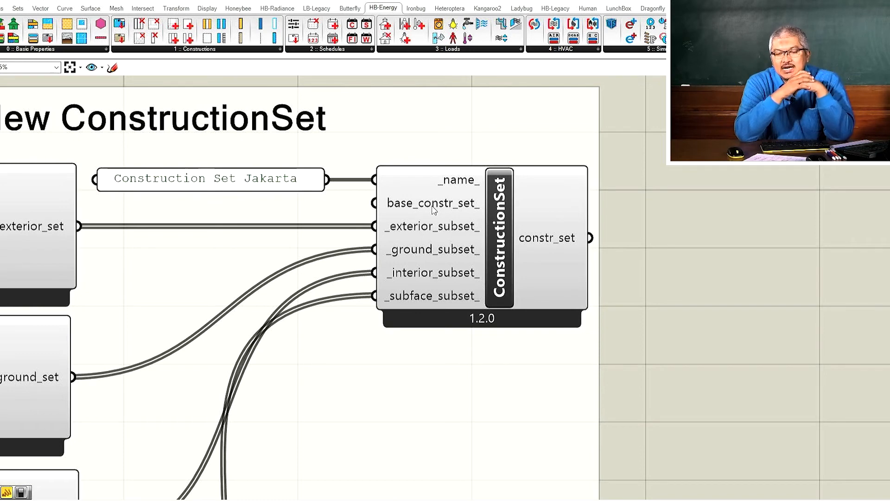
pyautogui.moveTo(434, 210)
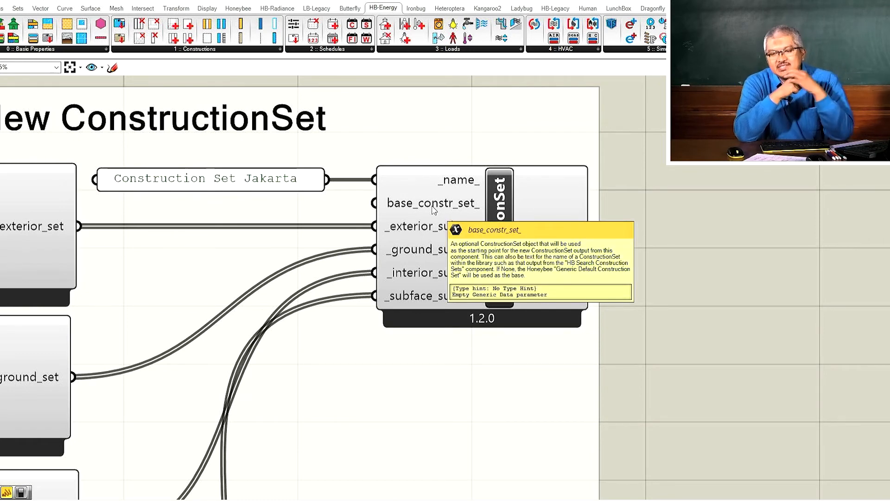
# - Copy only the data from the panel showing the ConstrSetClimate output in the Browse ConstructionSets group
pyautogui.scroll(-6, 636, 314)
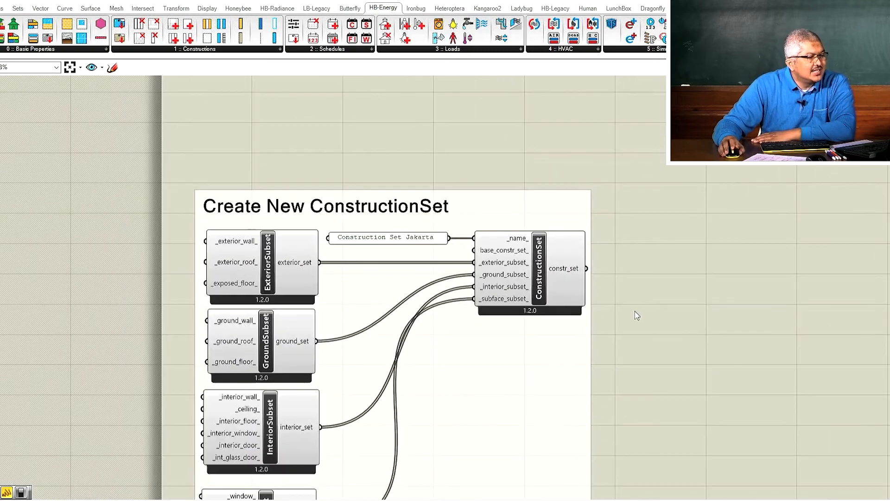
pyautogui.scroll(4, 645, 213)
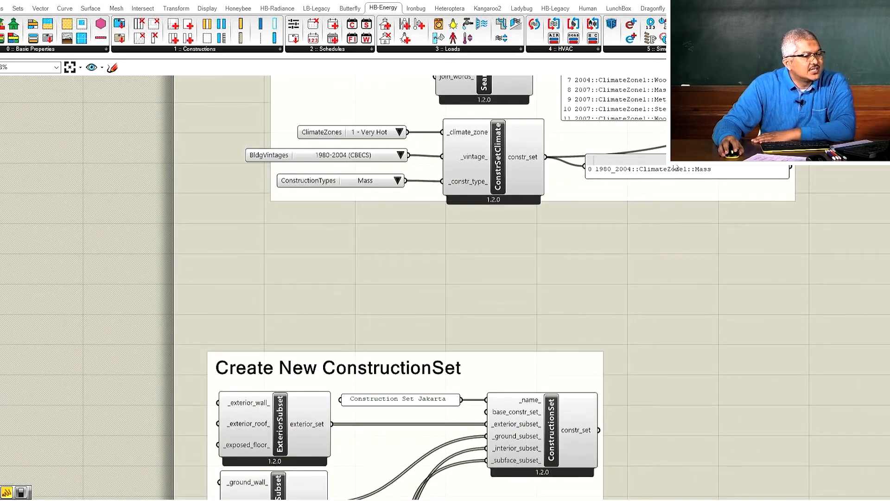
pyautogui.scroll(3, 764, 168)
pyautogui.click(631, 164)
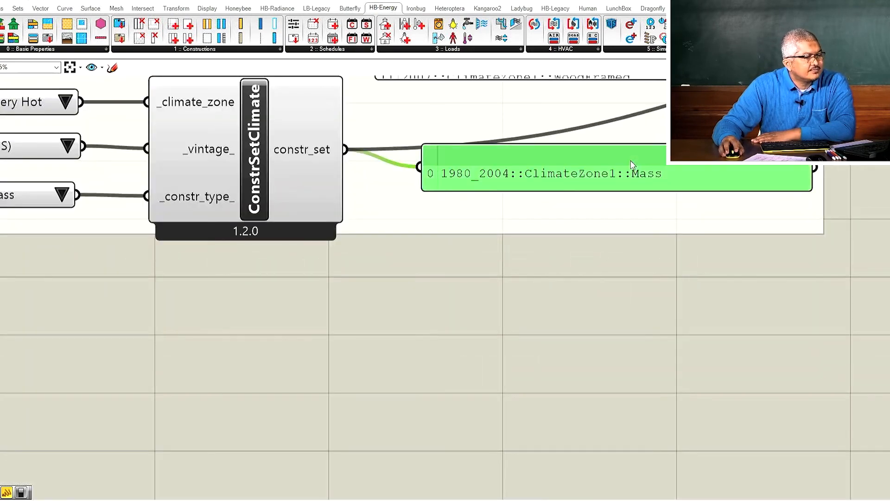
pyautogui.rightClick(632, 164)
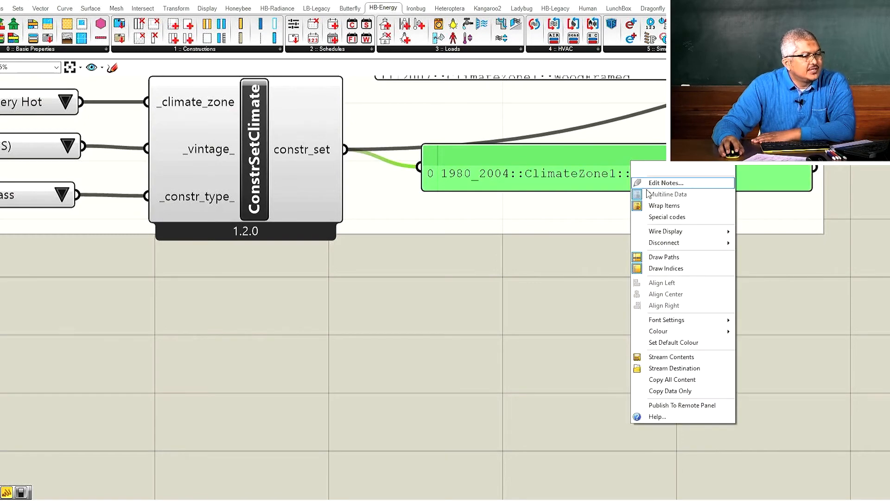
pyautogui.click(673, 391)
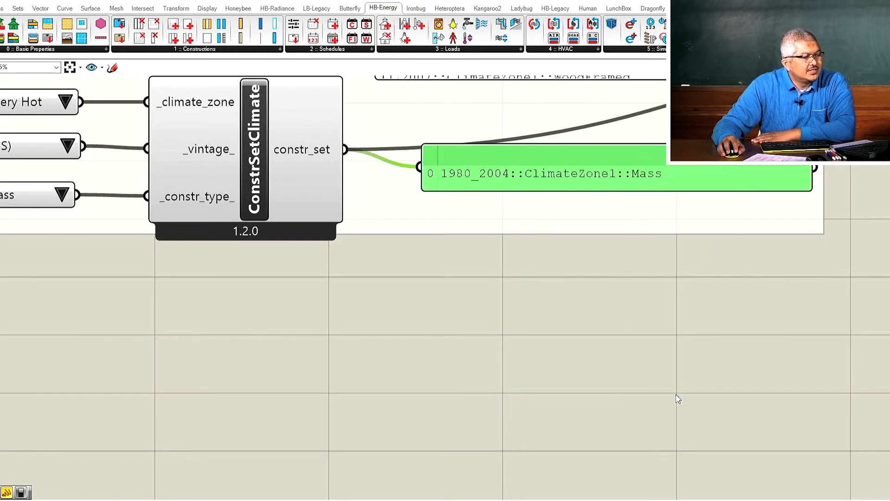
# - Add a panel beside the Create New ConstructionSet group and fill it with the copied text 1980_2004::ClimateZone1::Mass
pyautogui.scroll(-3, 701, 203)
pyautogui.scroll(-3, 699, 204)
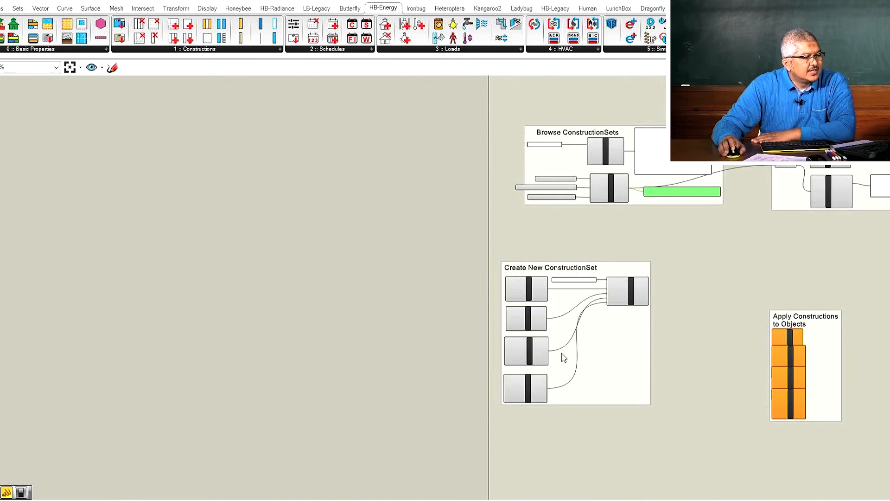
pyautogui.scroll(4, 666, 296)
pyautogui.scroll(3, 686, 352)
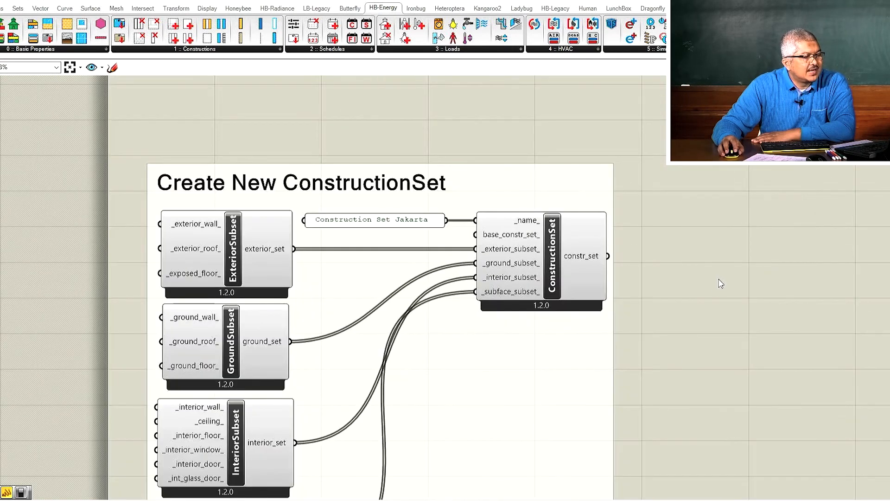
pyautogui.doubleClick(721, 284)
pyautogui.write('panel')
pyautogui.press('Return')
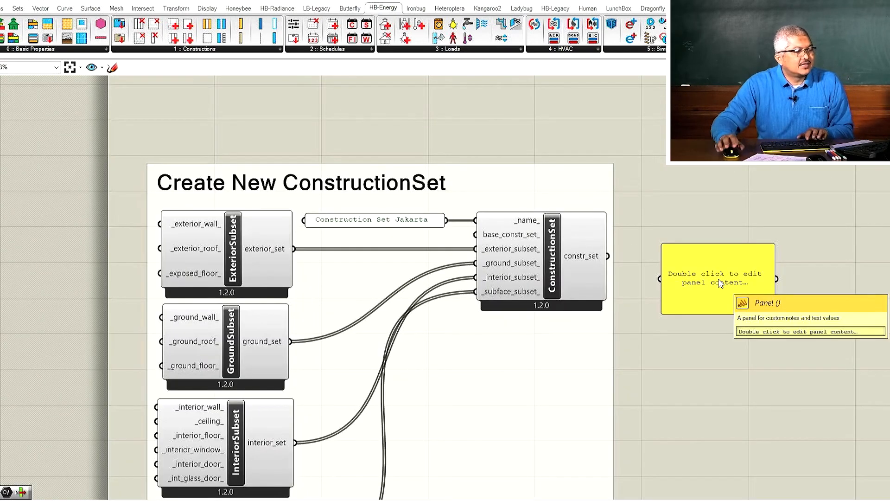
pyautogui.doubleClick(721, 284)
pyautogui.hotkey('ctrl', 'v')
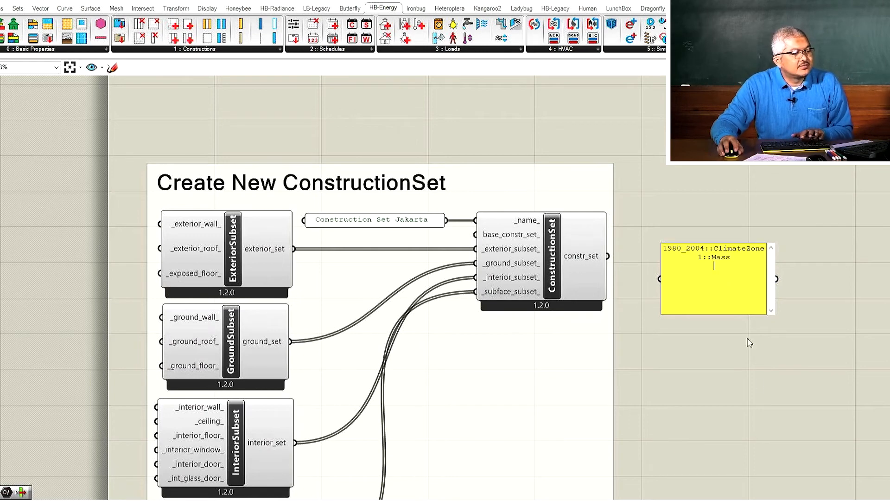
pyautogui.click(761, 387)
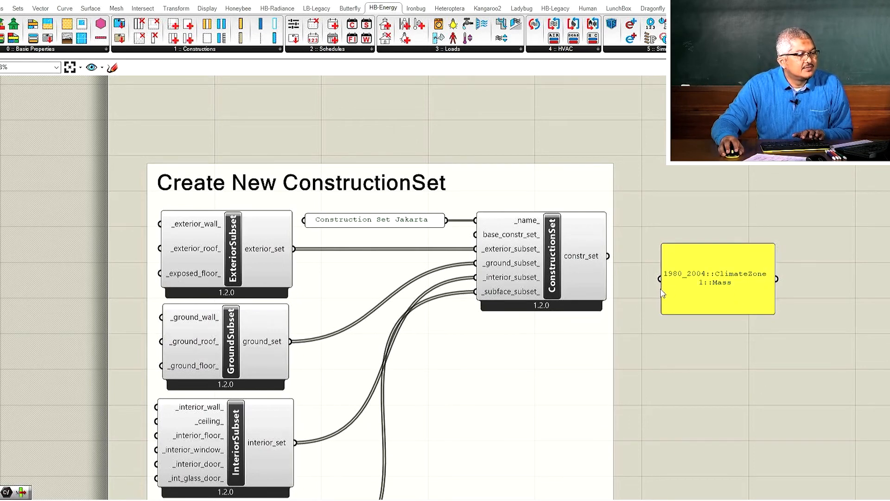
# - Resize the base set panel to one line and arrange it below the Construction Set Jakarta panel, raising that panel and the group title
pyautogui.moveTo(663, 288); pyautogui.dragTo(506, 301)
pyautogui.moveTo(625, 313); pyautogui.dragTo(309, 240)
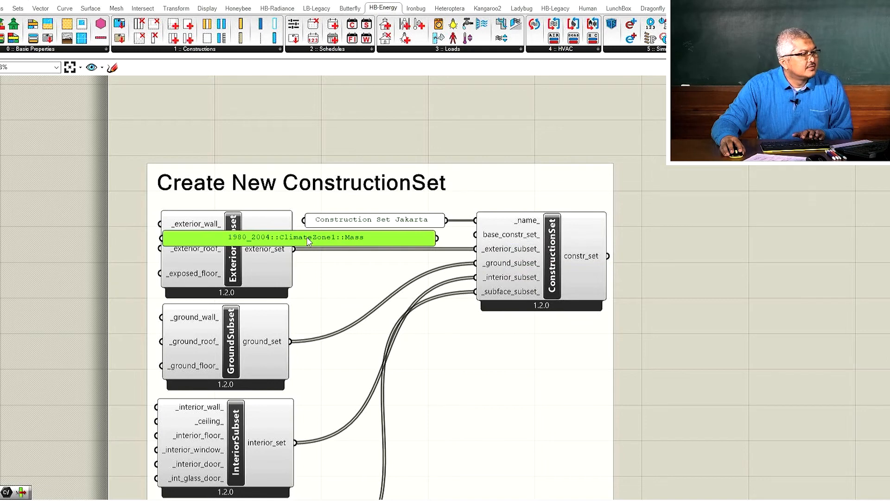
pyautogui.moveTo(348, 187); pyautogui.dragTo(347, 153)
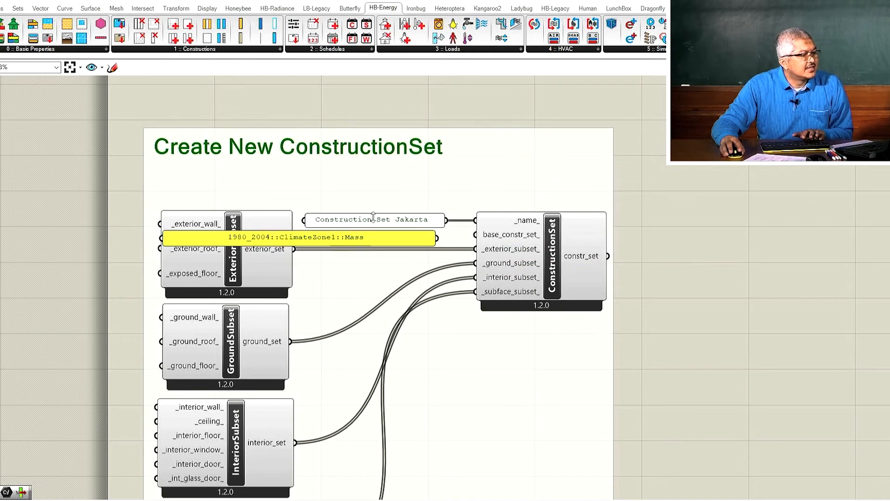
pyautogui.moveTo(374, 223); pyautogui.dragTo(361, 174)
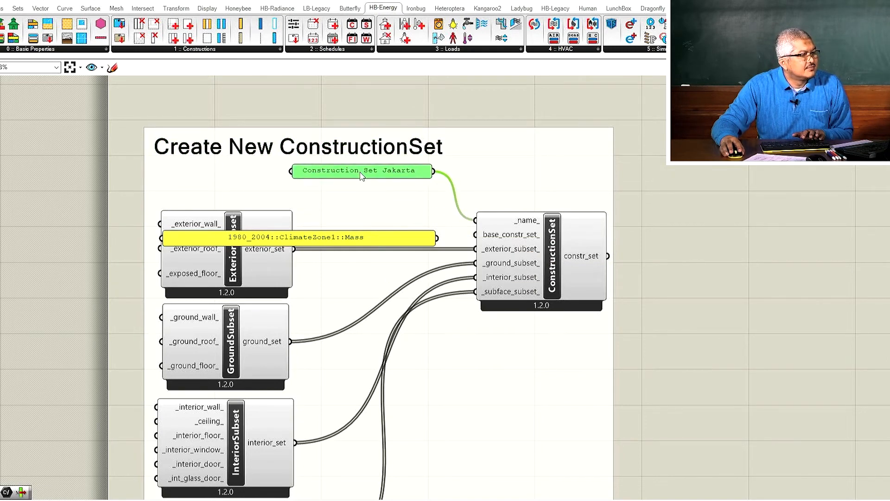
pyautogui.moveTo(362, 233); pyautogui.dragTo(361, 191)
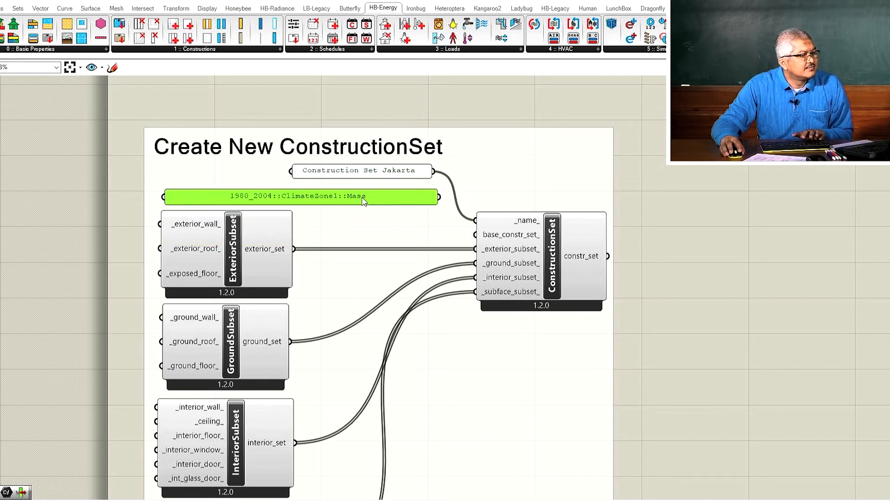
# - Align the ConstructionSet component with its panels and connect the 1980_2004::ClimateZone1::Mass panel to base_constr_set_
pyautogui.moveTo(549, 272); pyautogui.dragTo(537, 230)
pyautogui.moveTo(537, 221); pyautogui.dragTo(544, 232)
pyautogui.moveTo(439, 196); pyautogui.dragTo(469, 196)
pyautogui.click(371, 197)
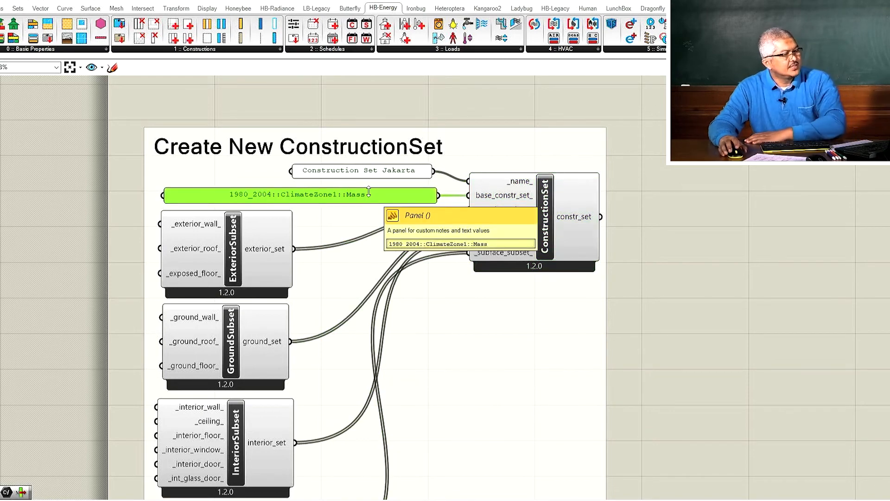
# - Examine the ExteriorSubset's exterior_set output and the ConstructionSet component's subset inputs and output
pyautogui.scroll(-3, 520, 274)
pyautogui.scroll(3, 519, 273)
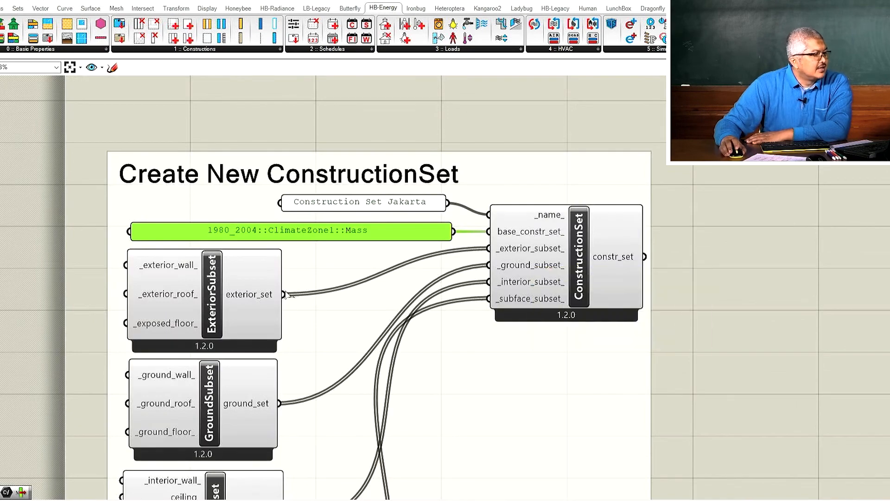
pyautogui.scroll(1, 207, 298)
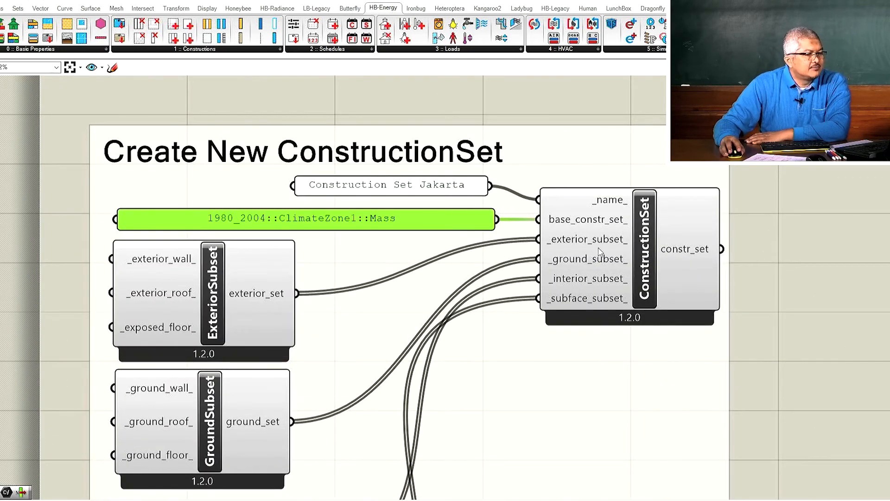
pyautogui.moveTo(597, 245)
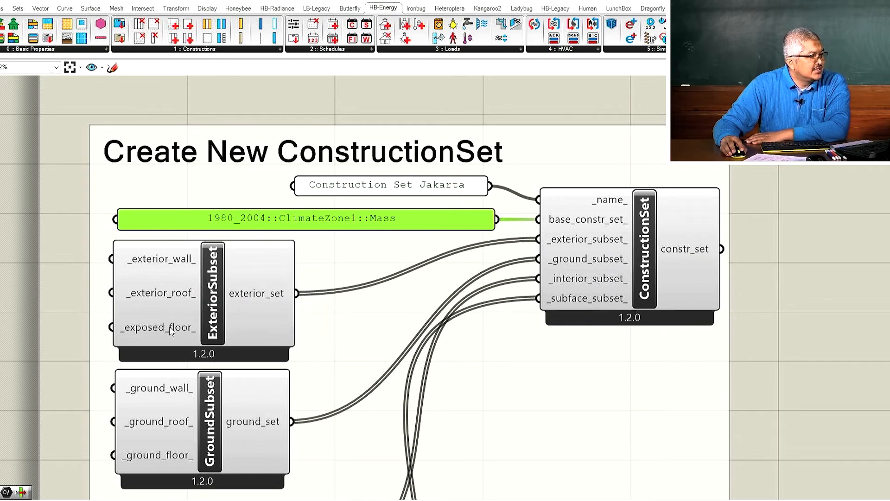
pyautogui.moveTo(265, 298)
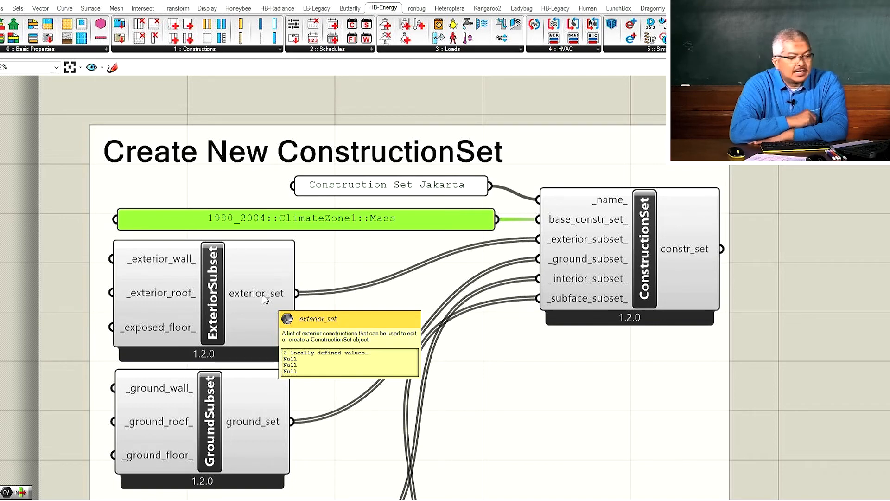
pyautogui.moveTo(699, 250)
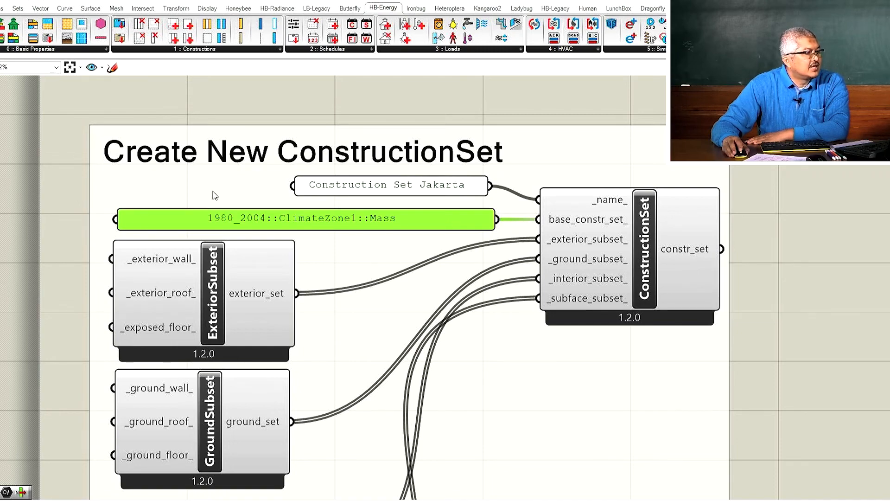
# - Duplicate the DecnstrConstrSet component next to the Create New ConstructionSet group and feed it the new ConstructionSet's constr_set output
pyautogui.scroll(-3, 86, 204)
pyautogui.scroll(2, 577, 285)
pyautogui.scroll(-2, 512, 237)
pyautogui.scroll(-4, 552, 278)
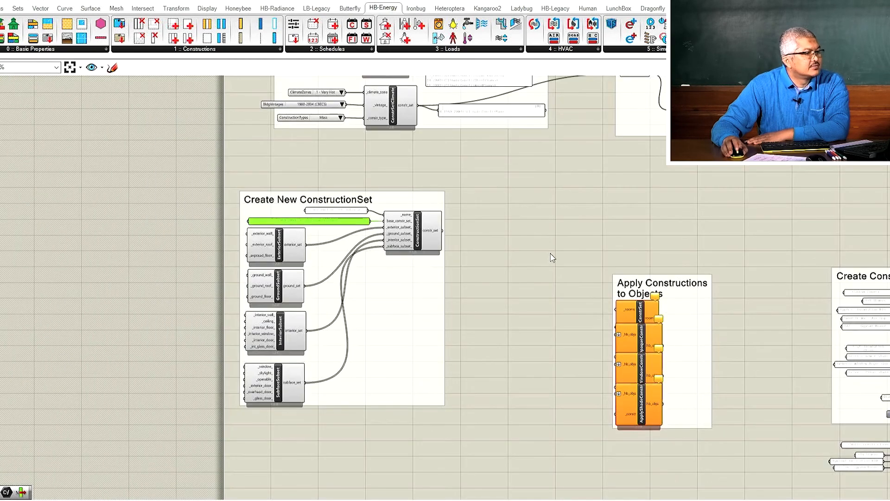
pyautogui.scroll(4, 603, 164)
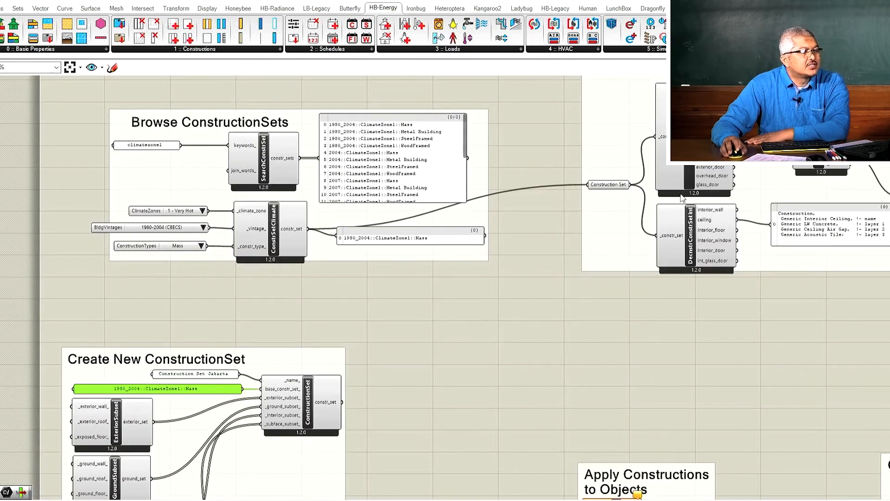
pyautogui.click(698, 155)
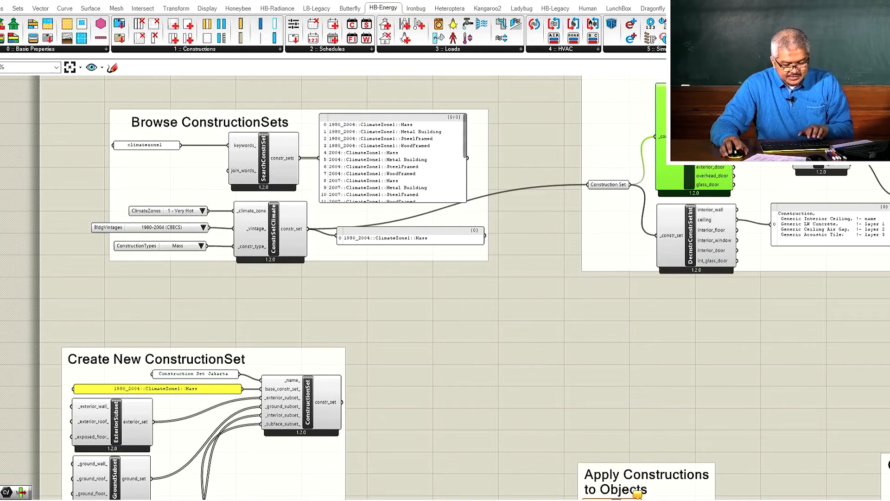
pyautogui.keyDown('alt'); pyautogui.moveTo(682, 153); pyautogui.dragTo(436, 425); pyautogui.keyUp('alt')
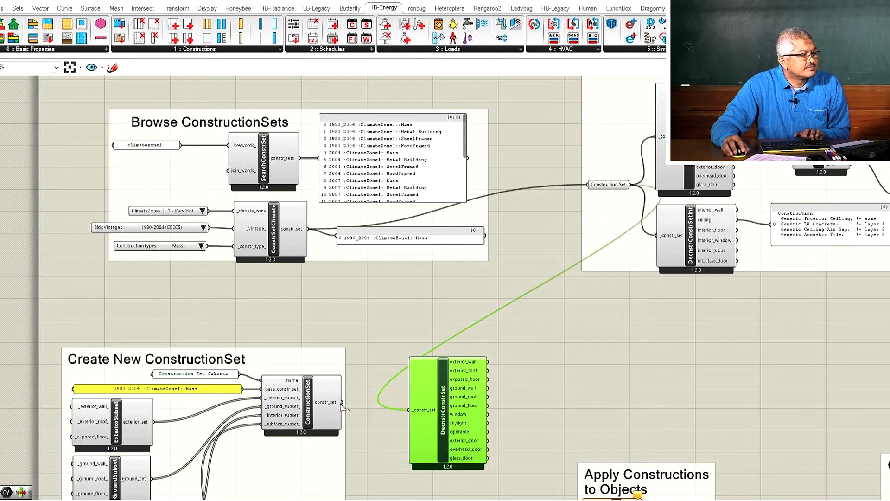
pyautogui.moveTo(341, 405); pyautogui.dragTo(400, 404)
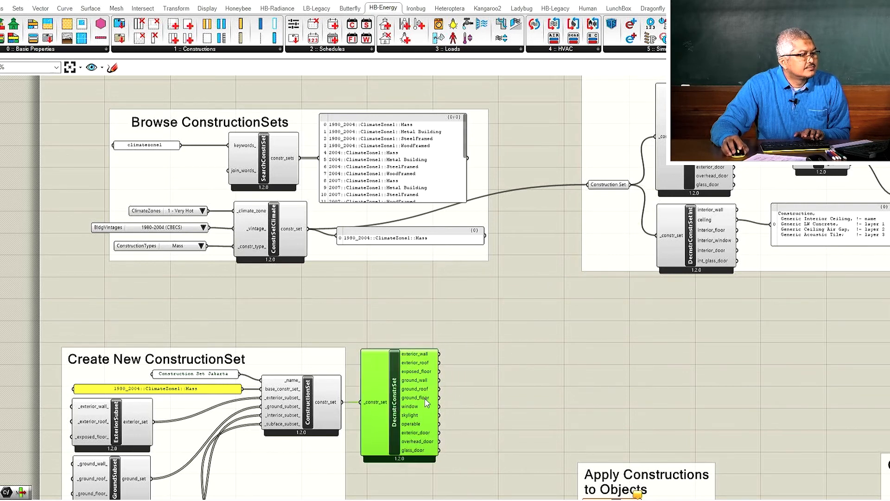
# - Add a panel showing the exterior_wall output of the copied DecnstrConstrSet and widen it to fit the full construction text
pyautogui.scroll(3, 414, 403)
pyautogui.doubleClick(551, 313)
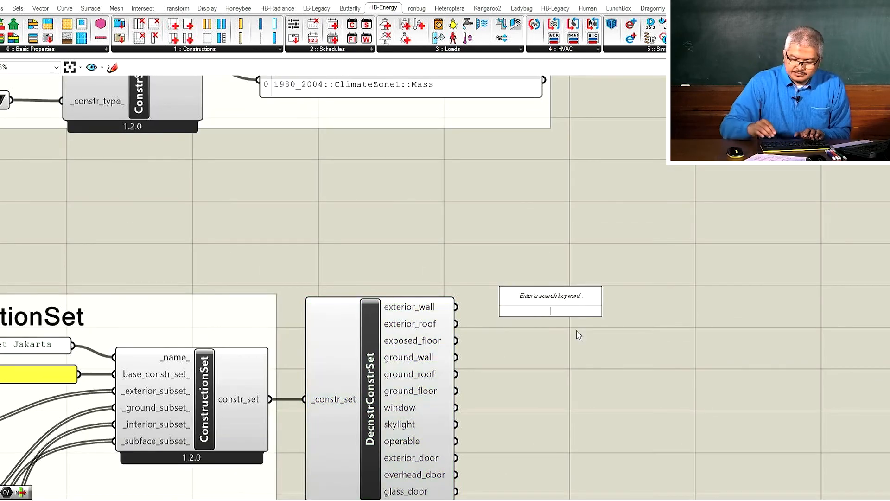
pyautogui.write('//')
pyautogui.press('Return')
pyautogui.moveTo(456, 306); pyautogui.dragTo(482, 311)
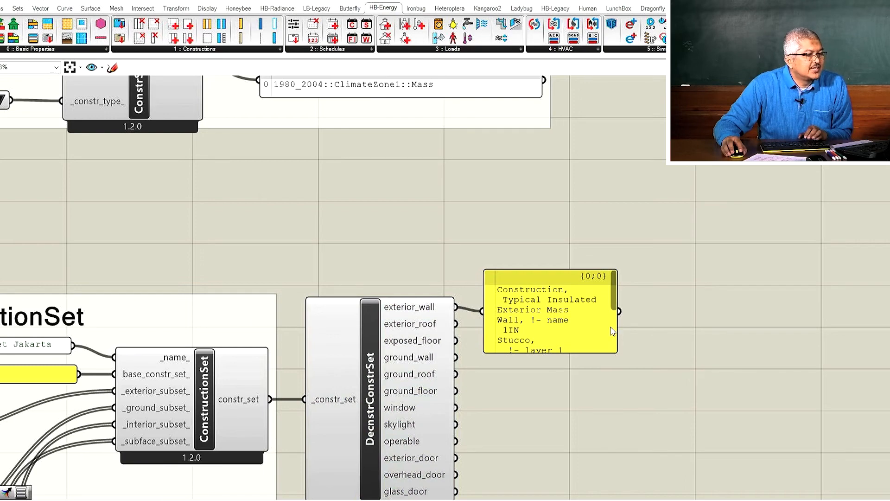
pyautogui.moveTo(613, 327); pyautogui.dragTo(856, 327)
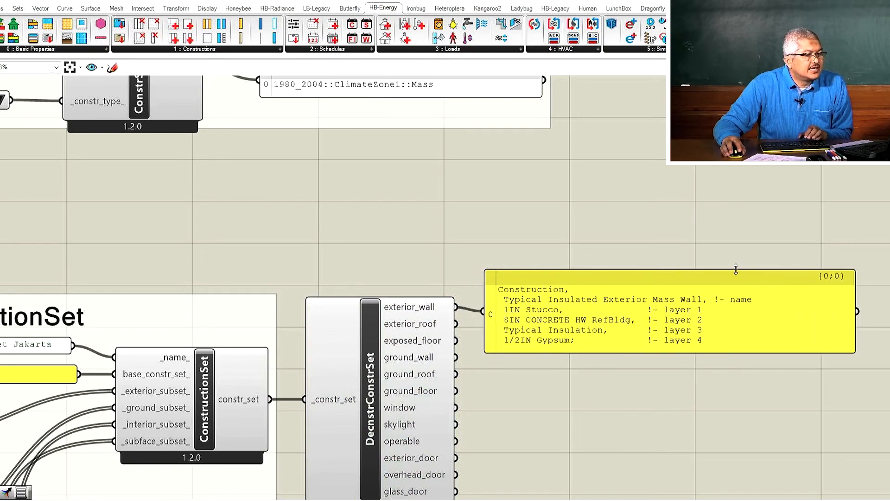
pyautogui.moveTo(729, 280); pyautogui.dragTo(745, 275)
# - Compare the ExteriorSubset and base construction set inputs with the exterior wall layers listed for the new construction set
pyautogui.scroll(-3, 745, 270)
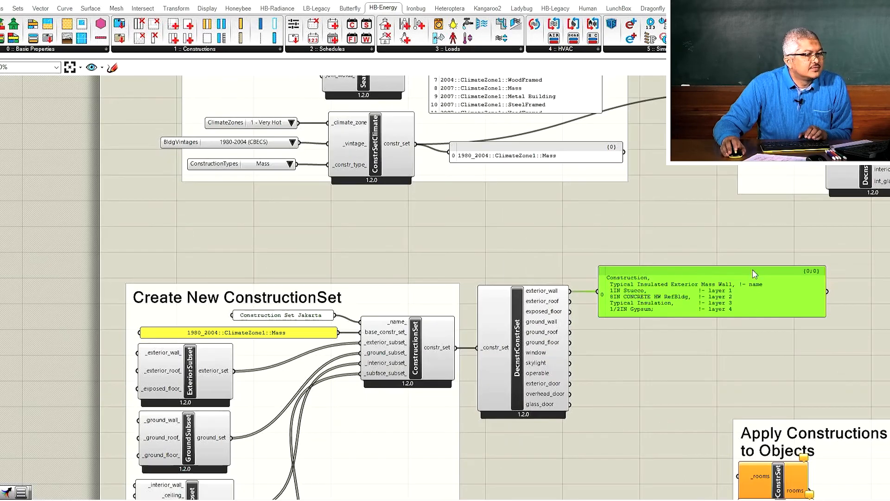
pyautogui.scroll(1, 267, 331)
pyautogui.scroll(-3, 589, 306)
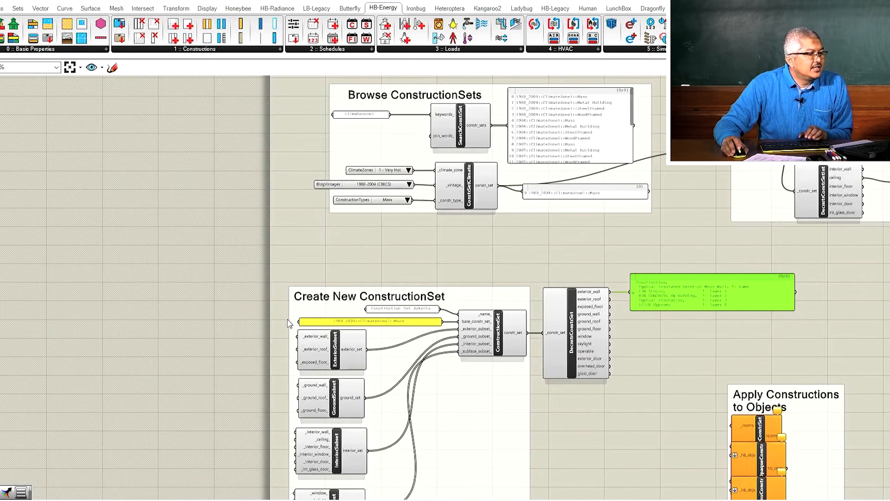
pyautogui.scroll(5, 296, 327)
pyautogui.scroll(2, 371, 327)
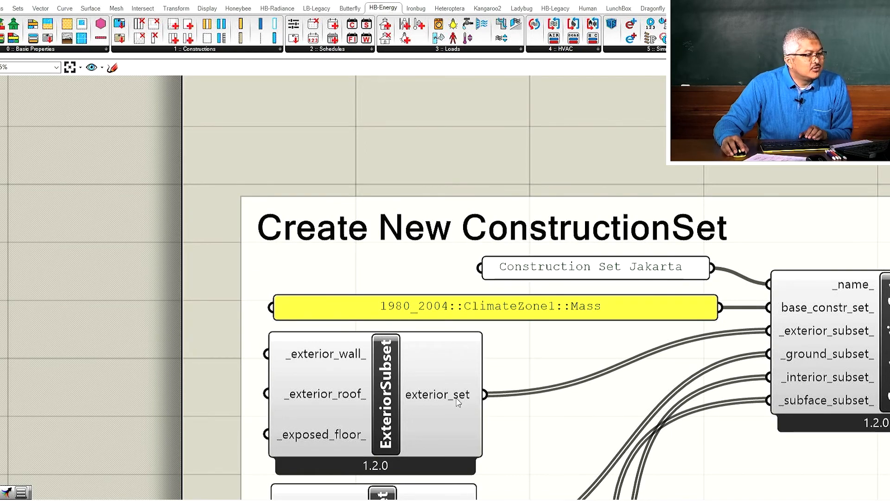
pyautogui.moveTo(444, 396)
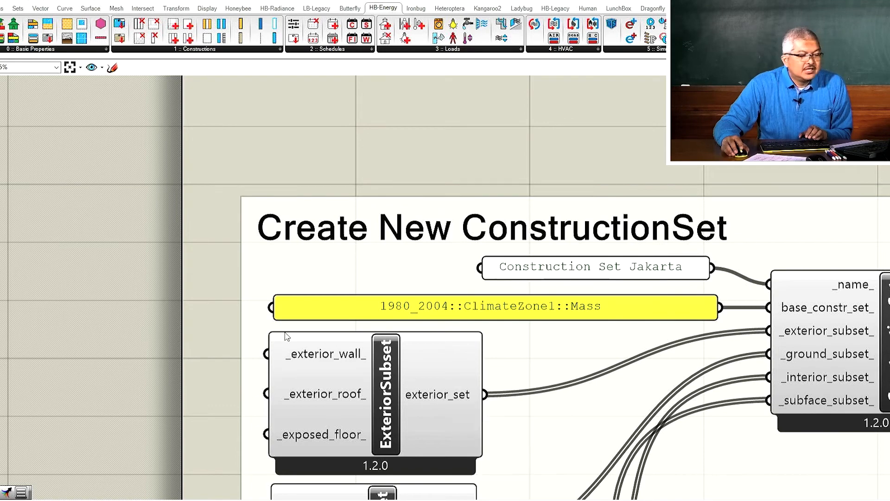
pyautogui.scroll(-3, 308, 344)
pyautogui.scroll(4, 505, 327)
pyautogui.scroll(-3, 440, 334)
pyautogui.scroll(2, 807, 269)
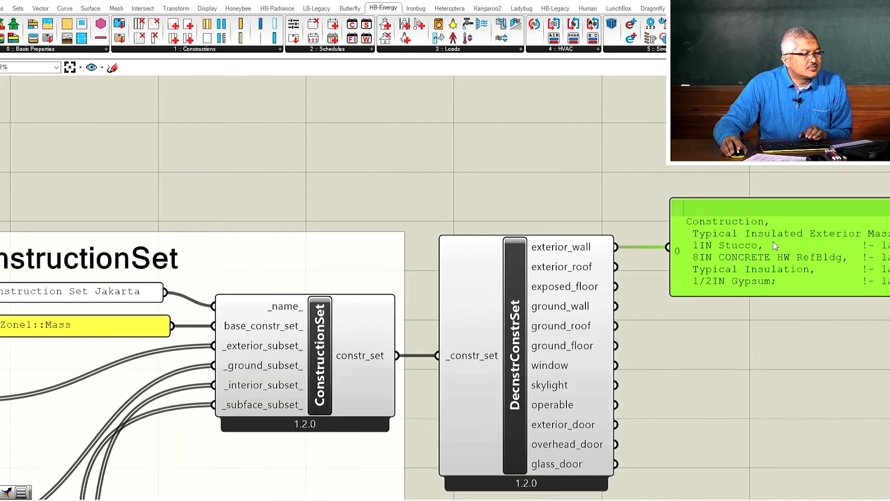
pyautogui.scroll(-3, 781, 250)
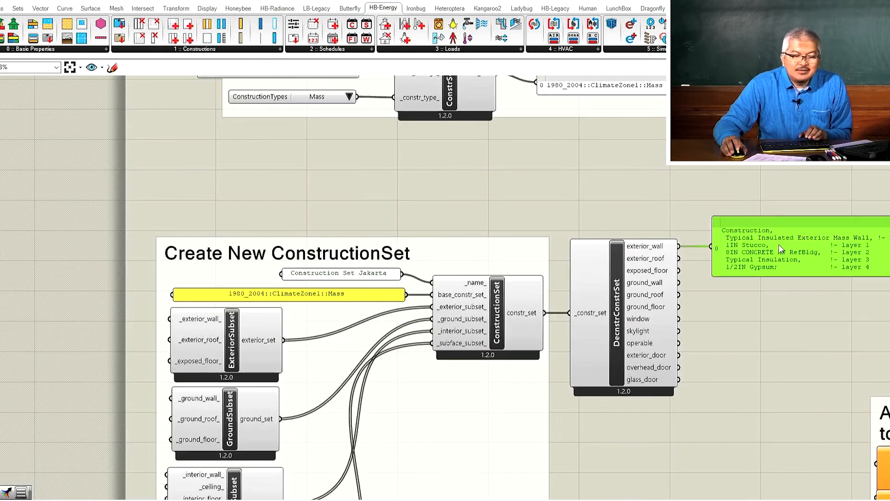
pyautogui.scroll(3, 319, 300)
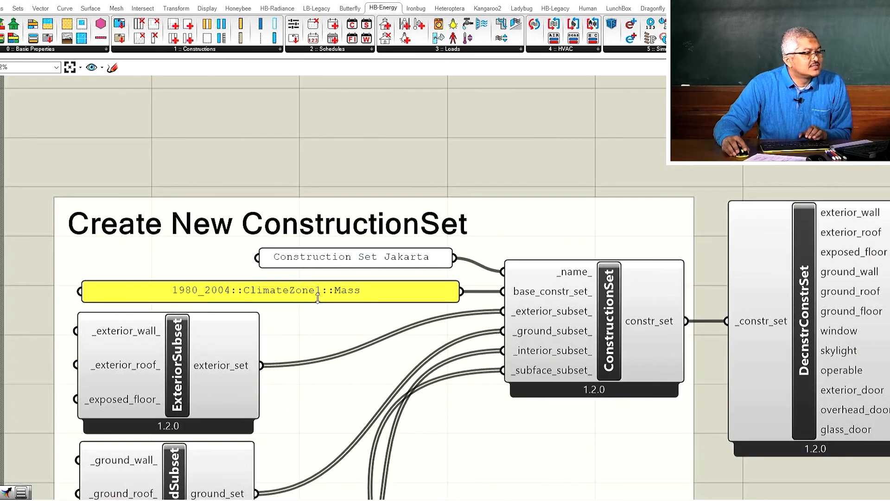
pyautogui.scroll(-3, 377, 300)
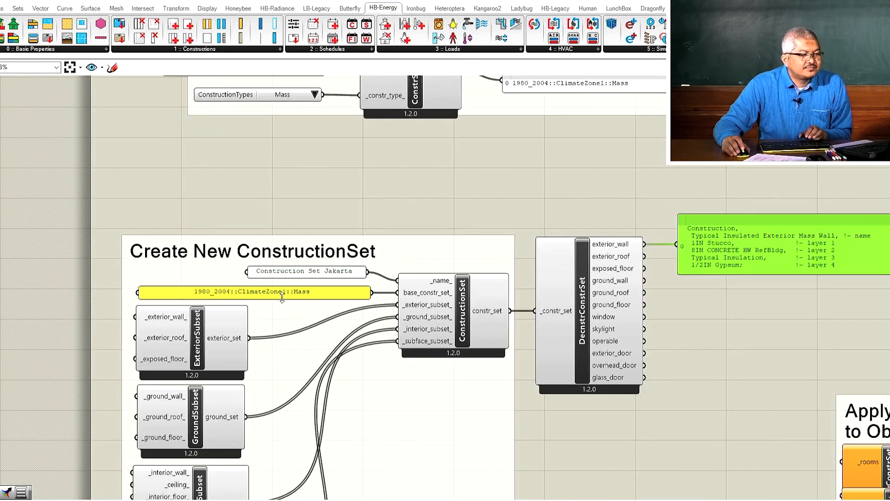
# - Connect the panel to the exterior_roof output instead and align it with that output
pyautogui.scroll(3, 603, 246)
pyautogui.moveTo(592, 239); pyautogui.dragTo(645, 220)
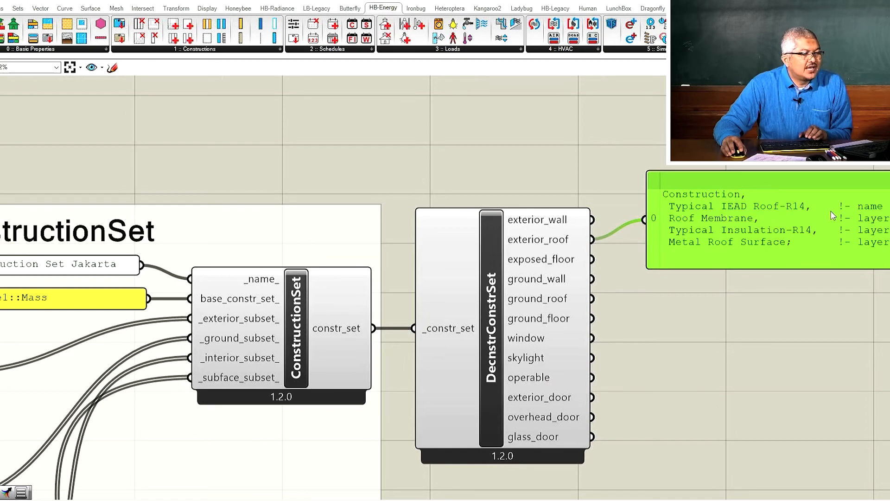
pyautogui.moveTo(806, 183); pyautogui.dragTo(803, 208)
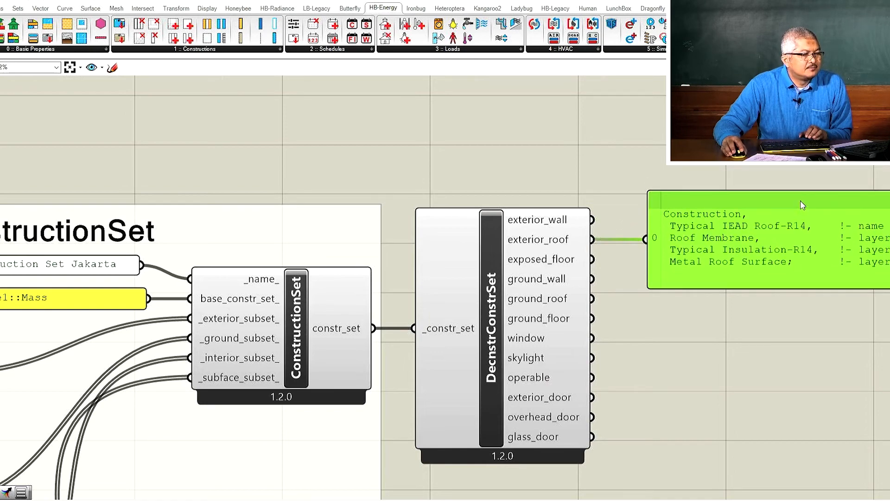
# - Compare the new set's exterior roof construction with the exterior roof panel of the original deconstructed climate set
pyautogui.scroll(-7, 510, 289)
pyautogui.scroll(2, 886, 100)
pyautogui.scroll(5, 730, 93)
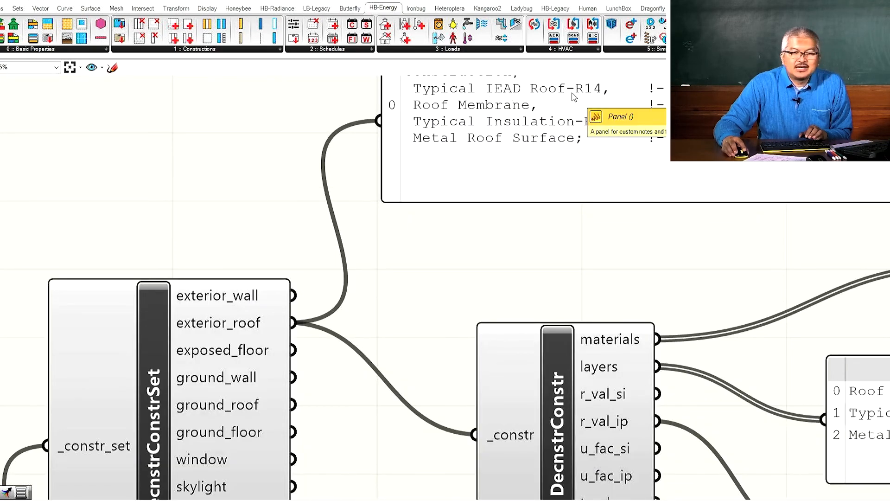
pyautogui.scroll(-5, 575, 97)
pyautogui.scroll(3, 519, 317)
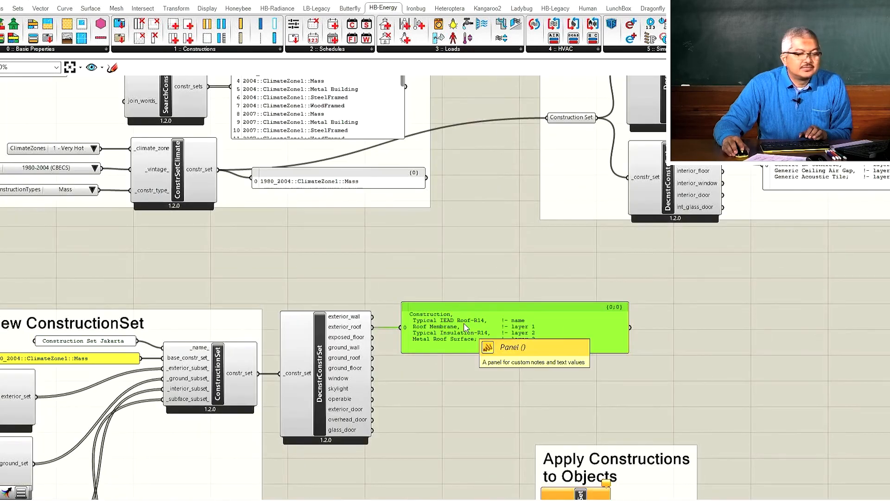
# - Align the Batako search result panel with SearchConstrs' opaque_constrs output and copy the construction name it lists
pyautogui.scroll(-2, 465, 327)
pyautogui.scroll(4, 238, 359)
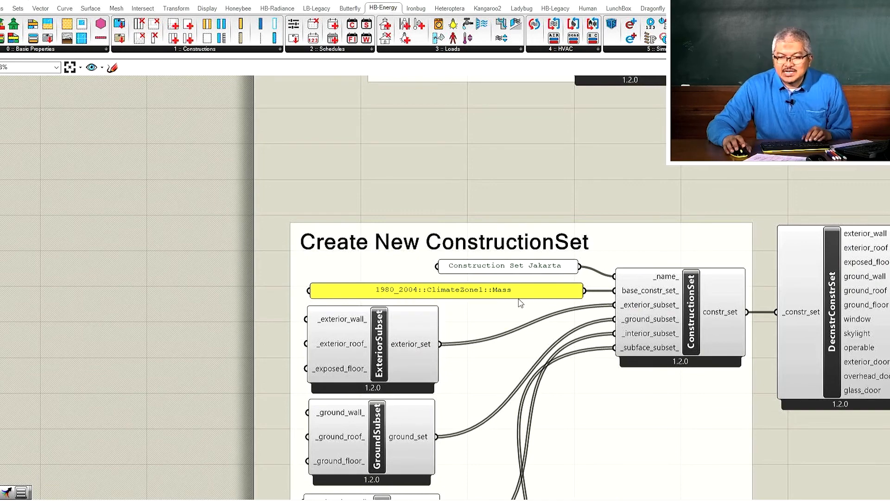
pyautogui.scroll(-2, 556, 308)
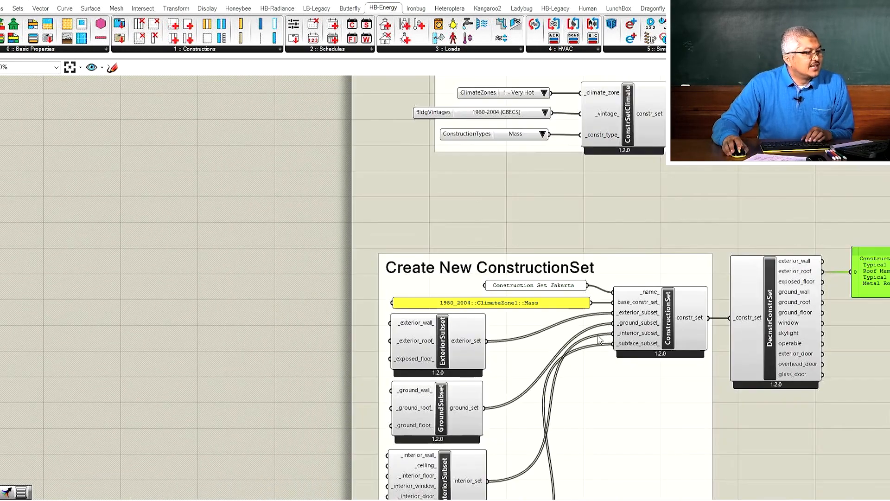
pyautogui.scroll(1, 252, 334)
pyautogui.scroll(-3, 340, 307)
pyautogui.scroll(4, 507, 438)
pyautogui.scroll(3, 556, 441)
pyautogui.scroll(3, 672, 425)
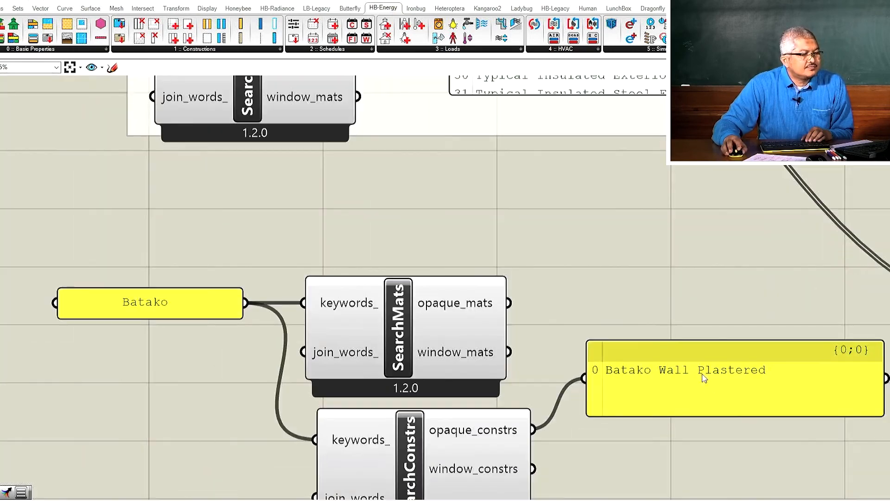
pyautogui.moveTo(684, 358); pyautogui.dragTo(686, 420)
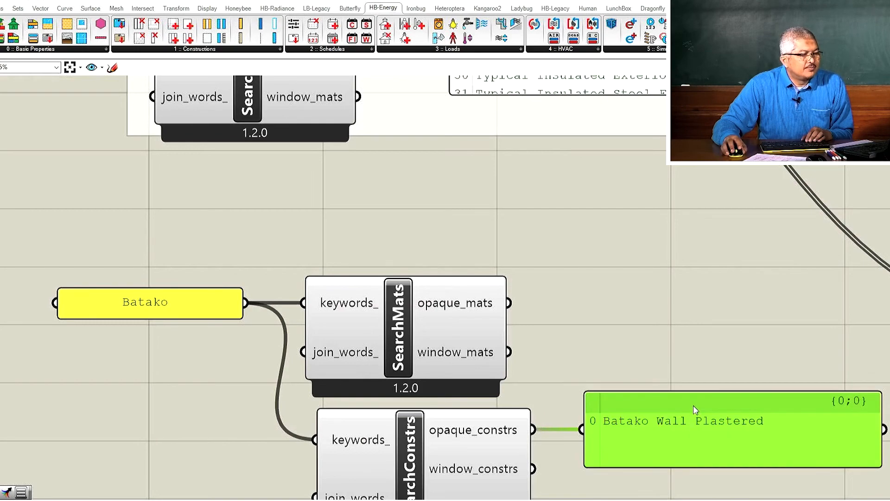
pyautogui.rightClick(696, 410)
pyautogui.click(728, 475)
# - Add a panel reading Batako Wall Plastered, connect it to ExteriorSubset's _exterior_wall input and shrink it to one line
pyautogui.scroll(-5, 675, 324)
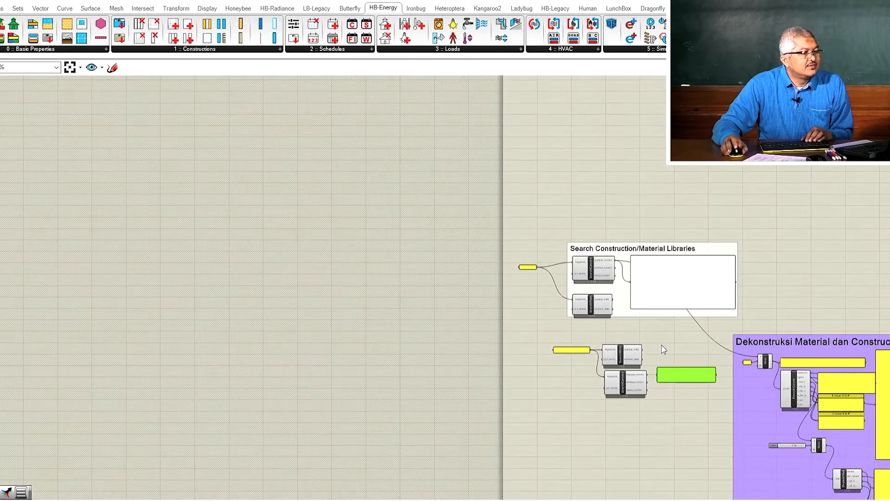
pyautogui.scroll(-4, 643, 165)
pyautogui.scroll(6, 563, 124)
pyautogui.scroll(2, 562, 124)
pyautogui.doubleClick(455, 135)
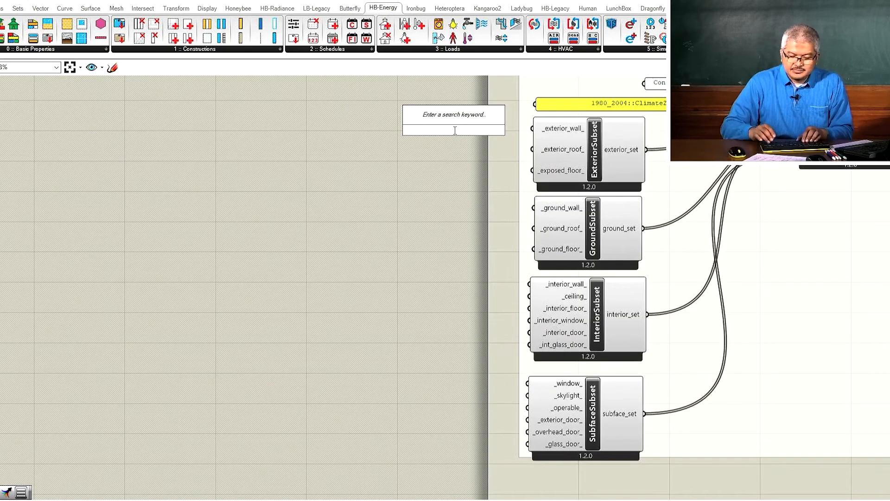
pyautogui.write('panel')
pyautogui.press('Return')
pyautogui.doubleClick(455, 133)
pyautogui.write('Batako Wall Plastered')
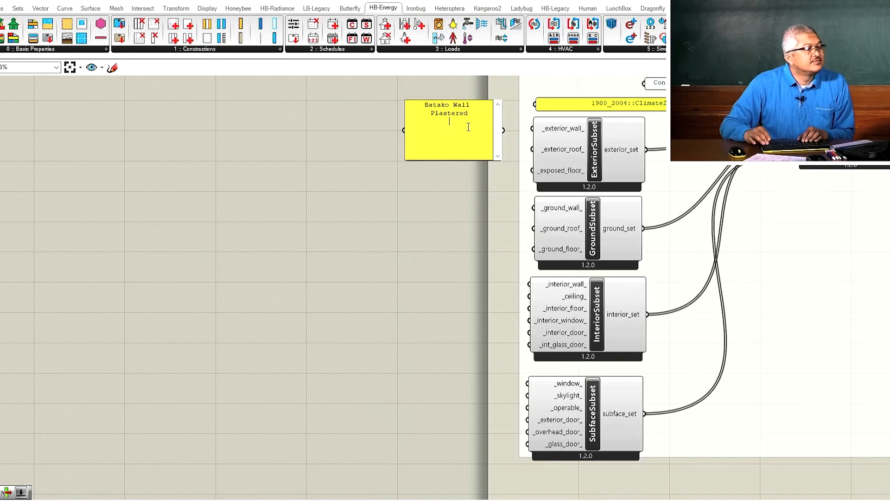
pyautogui.press('BackSpace')
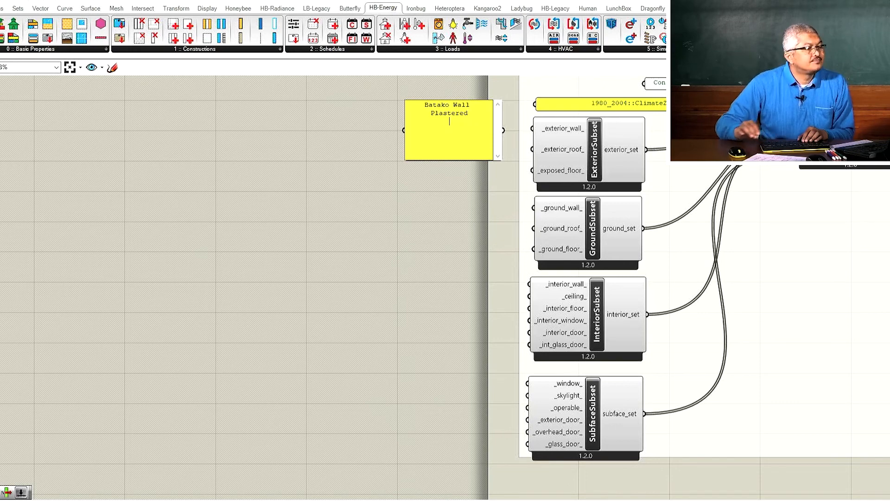
pyautogui.click(420, 243)
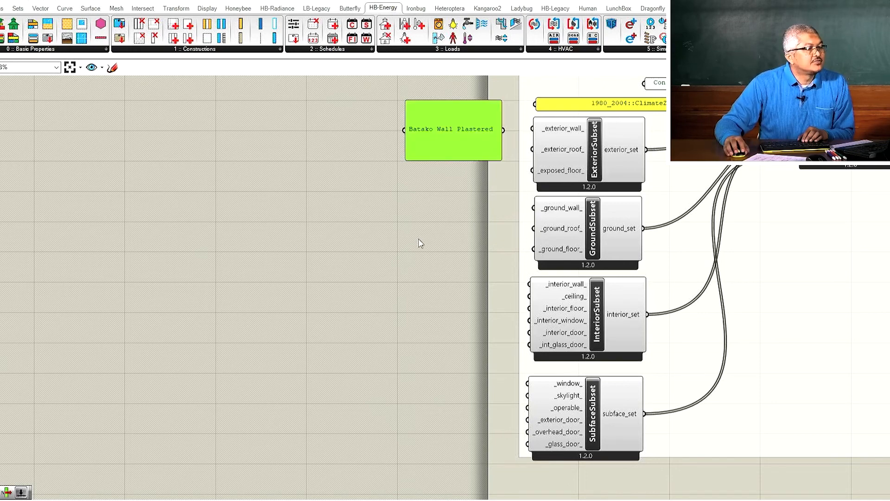
pyautogui.moveTo(474, 148); pyautogui.dragTo(532, 129)
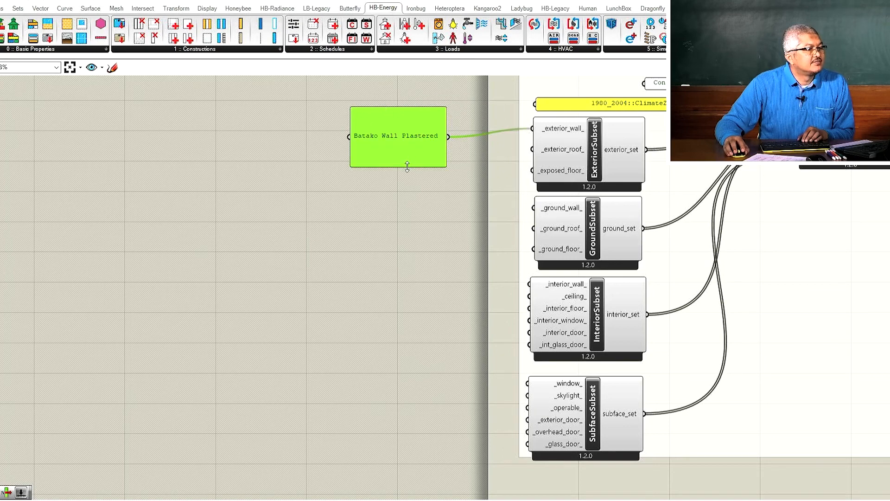
pyautogui.moveTo(408, 166); pyautogui.dragTo(440, 144)
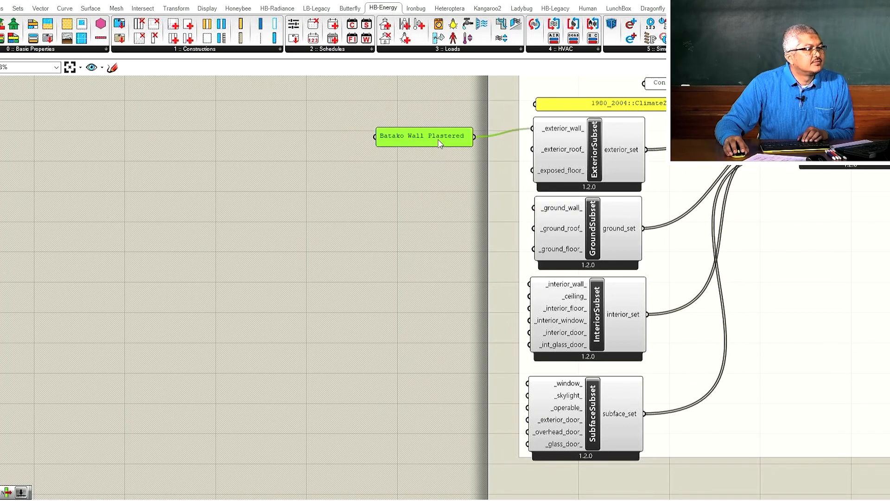
# - Clean up the text of the panel feeding _exterior_wall so it reads exactly Batako Wall Plastered
pyautogui.doubleClick(441, 144)
pyautogui.click(465, 93)
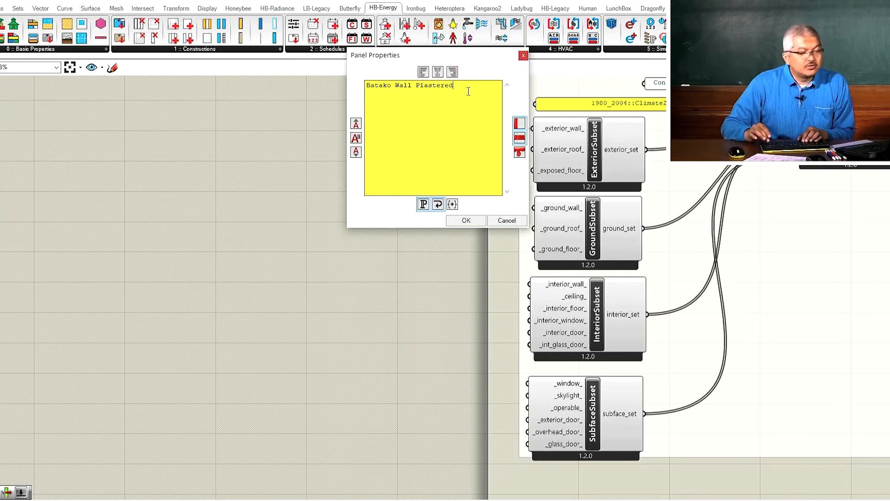
pyautogui.click(466, 220)
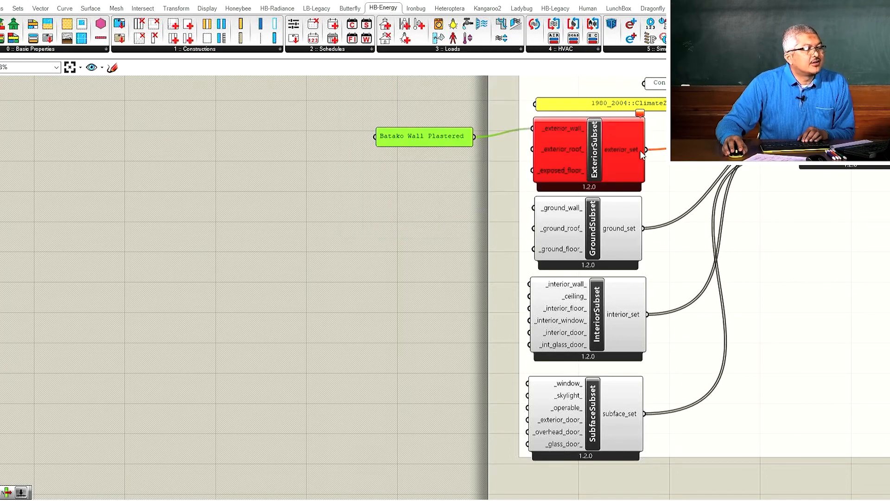
pyautogui.doubleClick(452, 138)
pyautogui.click(439, 146)
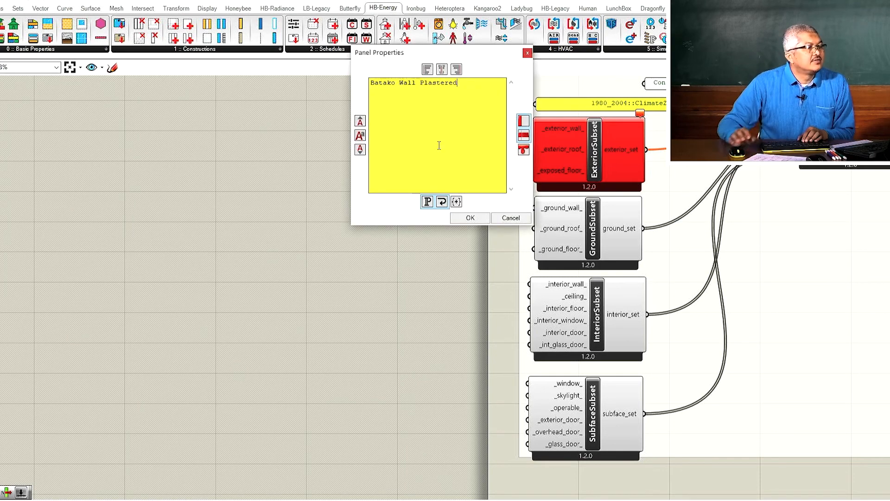
pyautogui.click(471, 218)
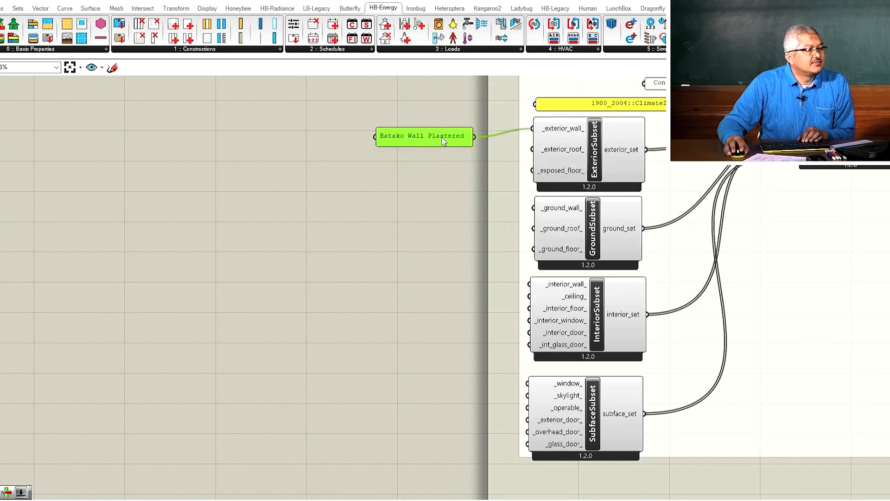
# - Connect DecnstrConstrSet's exterior_wall output to the exterior_roof panel as an additional source and reposition that panel
pyautogui.scroll(-3, 277, 149)
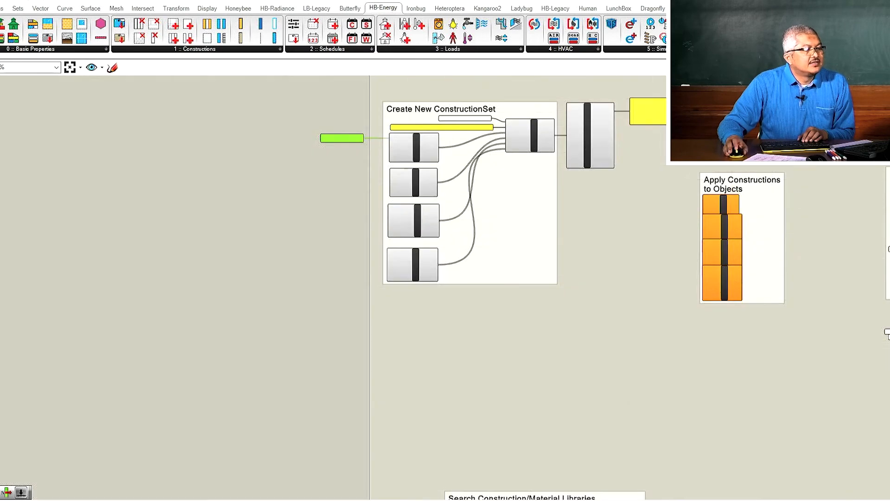
pyautogui.scroll(3, 574, 111)
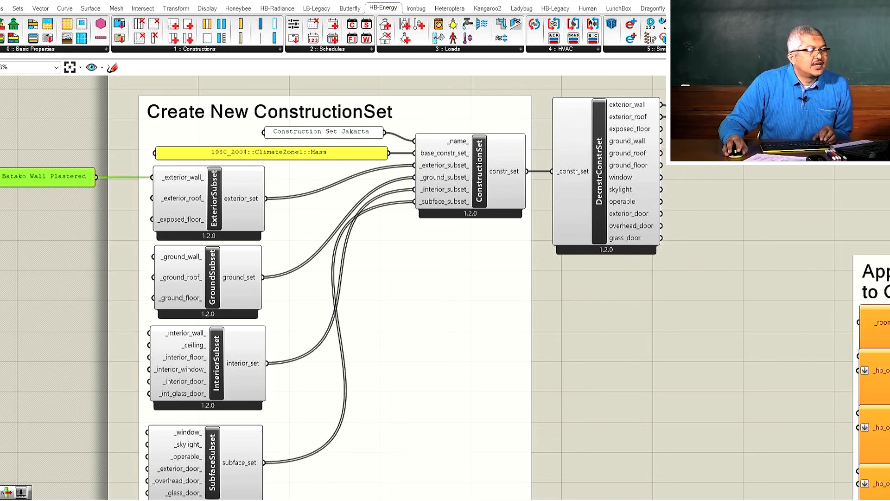
pyautogui.moveTo(663, 153)
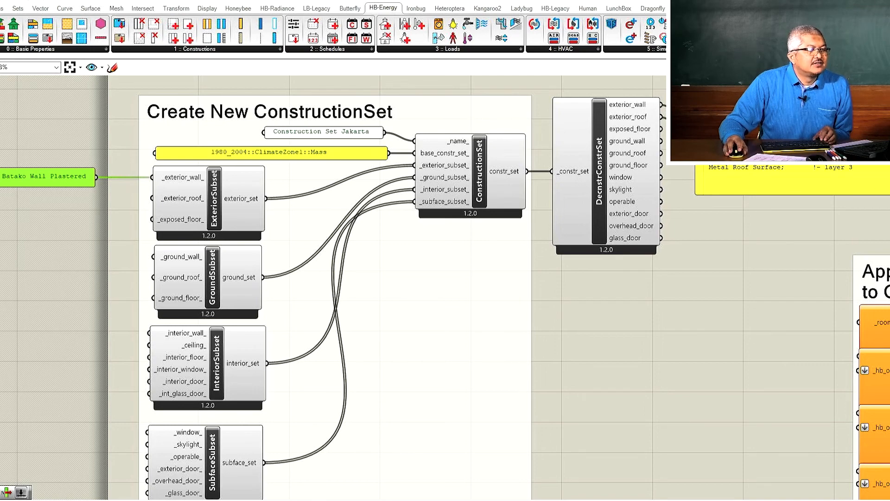
pyautogui.moveTo(742, 178)
pyautogui.mouseDown()
pyautogui.moveTo(721, 173)
pyautogui.moveTo(733, 165)
pyautogui.mouseUp()
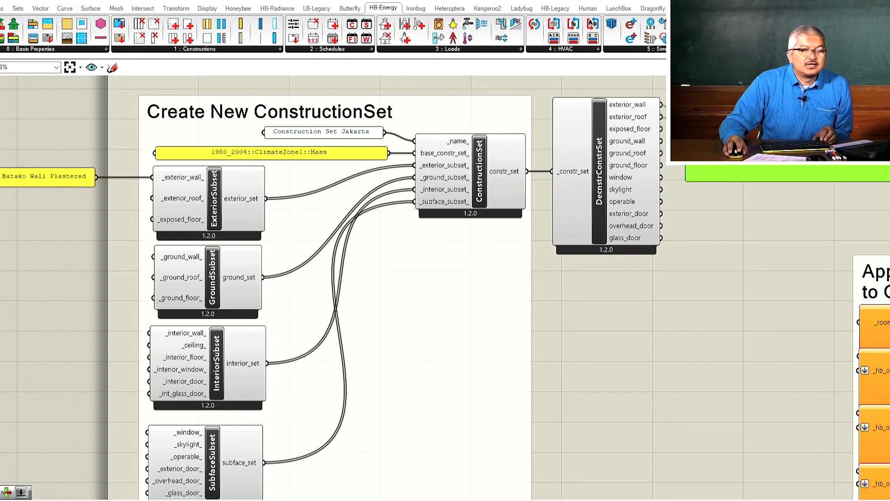
# - Examine the exterior wall and exterior roof layers of the new construction set against its base set and ExteriorSubset inputs
pyautogui.scroll(-4, 636, 163)
pyautogui.scroll(4, 789, 109)
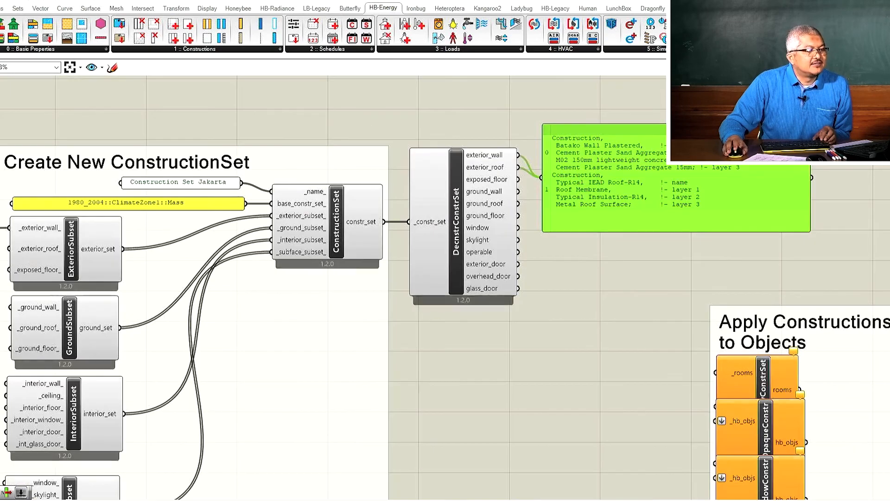
pyautogui.scroll(-2, 775, 107)
pyautogui.scroll(2, 794, 84)
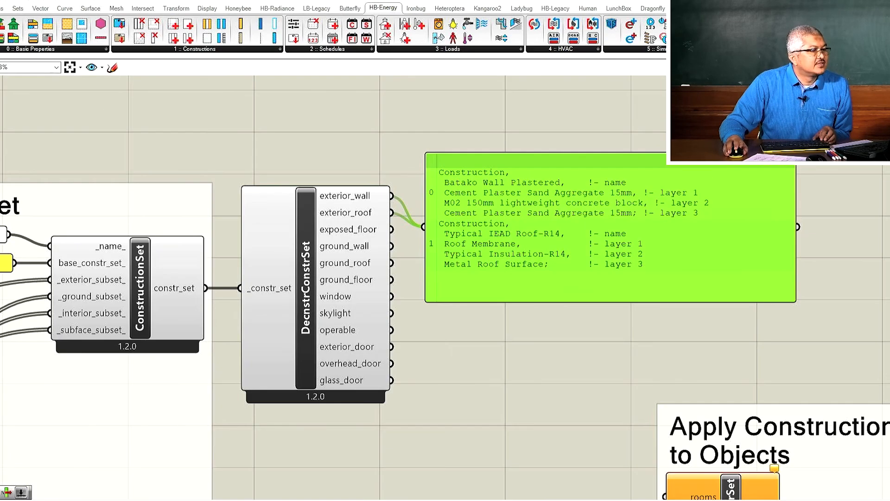
pyautogui.scroll(-3, 676, 199)
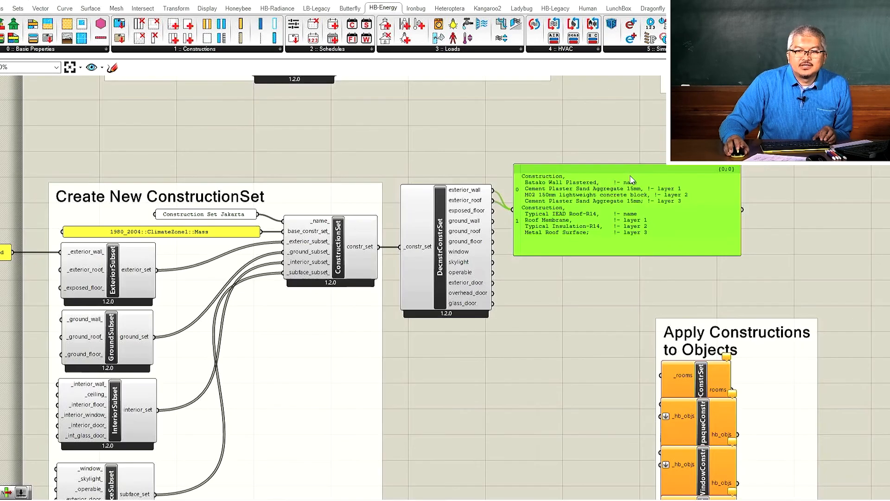
pyautogui.scroll(-3, 644, 193)
pyautogui.scroll(3, 508, 176)
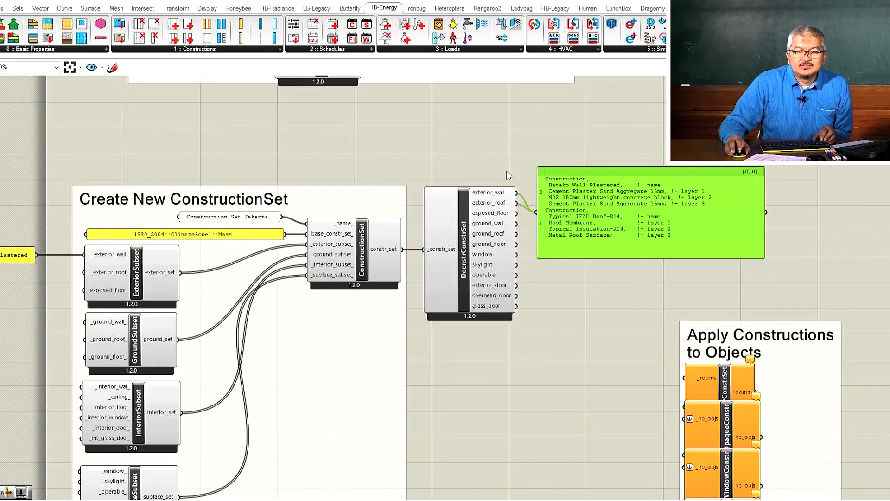
pyautogui.moveTo(425, 195); pyautogui.dragTo(506, 214, button='right')
pyautogui.scroll(1, 514, 211)
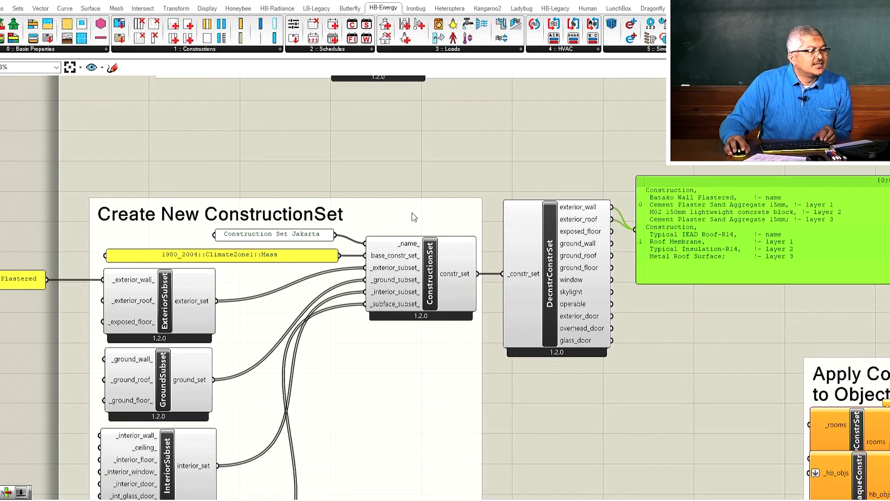
pyautogui.moveTo(699, 182); pyautogui.dragTo(703, 168)
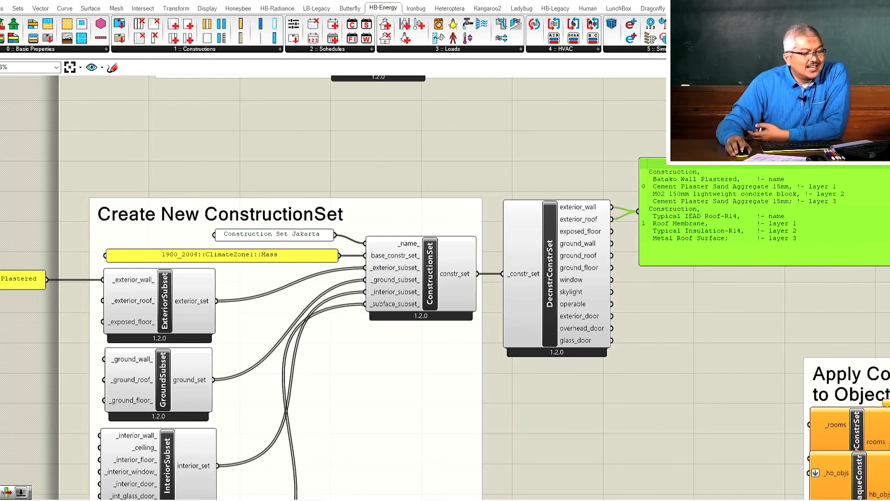
# - Spread the overlapping components in the Apply Constructions to Objects group vertically, down to ApplyShadeConstr at the group's lower edge
pyautogui.scroll(-5, 113, 179)
pyautogui.scroll(5, 384, 366)
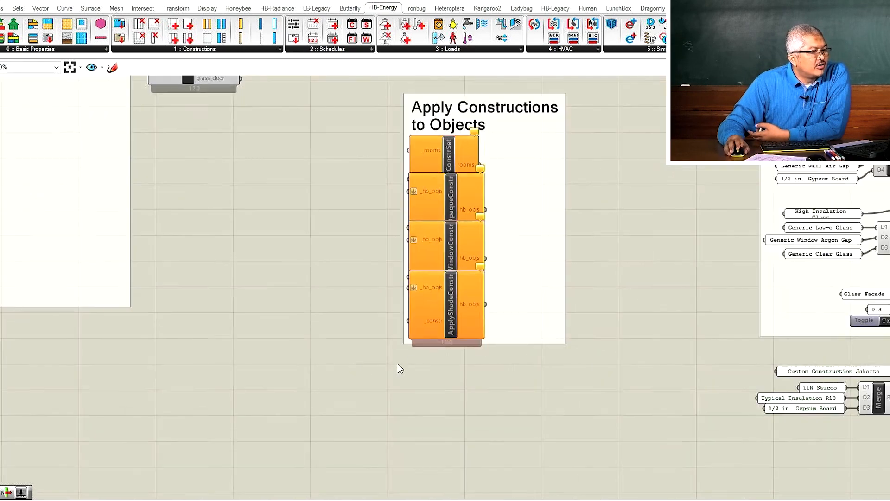
pyautogui.click(517, 209)
pyautogui.moveTo(502, 226); pyautogui.dragTo(486, 202)
pyautogui.scroll(2, 421, 190)
pyautogui.moveTo(408, 401); pyautogui.dragTo(408, 492)
pyautogui.moveTo(425, 288); pyautogui.dragTo(425, 383)
pyautogui.moveTo(427, 250); pyautogui.dragTo(426, 301)
pyautogui.scroll(-2, 432, 320)
pyautogui.scroll(2, 438, 339)
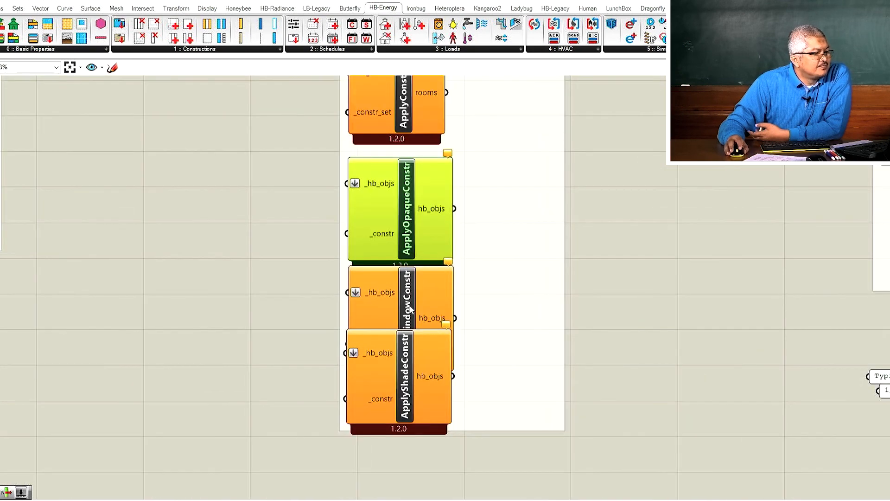
pyautogui.click(427, 307)
pyautogui.moveTo(417, 375); pyautogui.dragTo(408, 466)
pyautogui.scroll(-3, 408, 430)
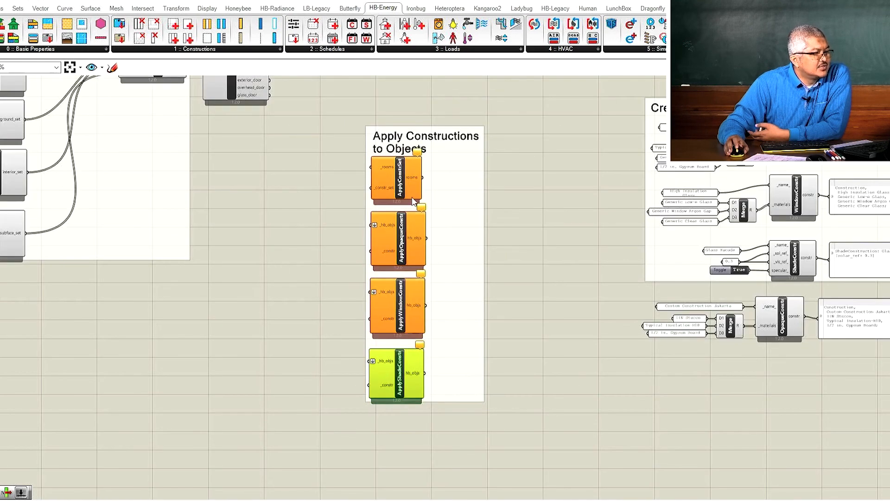
# - Fine-tune the positions of ApplyConstrSet, ApplyOpaqueConstr and ApplyWindowConstr to even out the gaps between them
pyautogui.scroll(2, 413, 182)
pyautogui.scroll(1, 450, 195)
pyautogui.scroll(2, 445, 158)
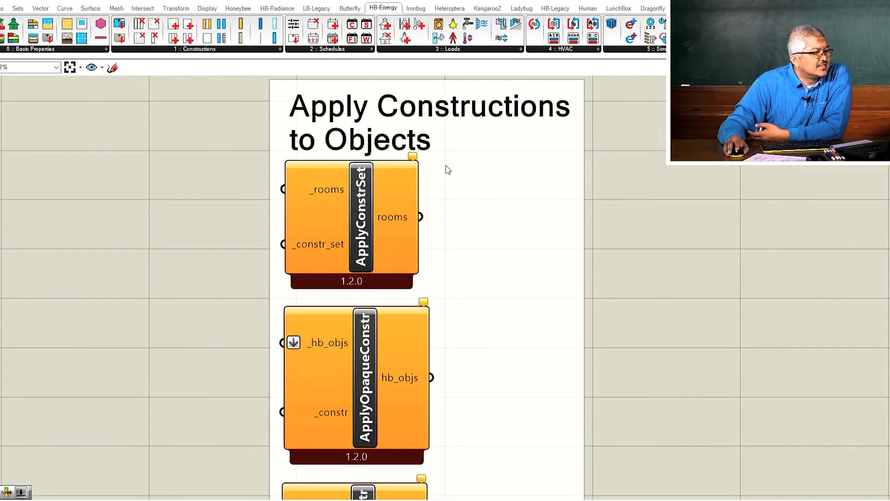
pyautogui.scroll(-2, 436, 191)
pyautogui.moveTo(395, 217); pyautogui.dragTo(400, 229)
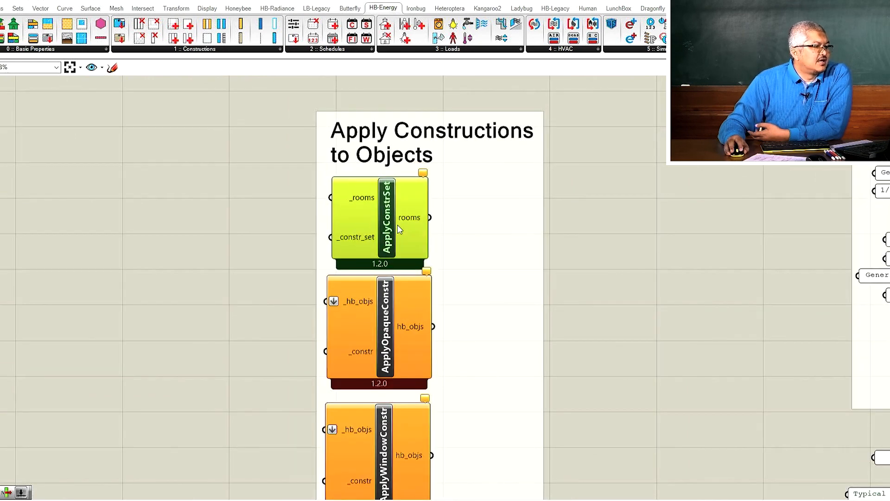
pyautogui.moveTo(385, 315); pyautogui.dragTo(386, 325)
pyautogui.scroll(-1, 391, 243)
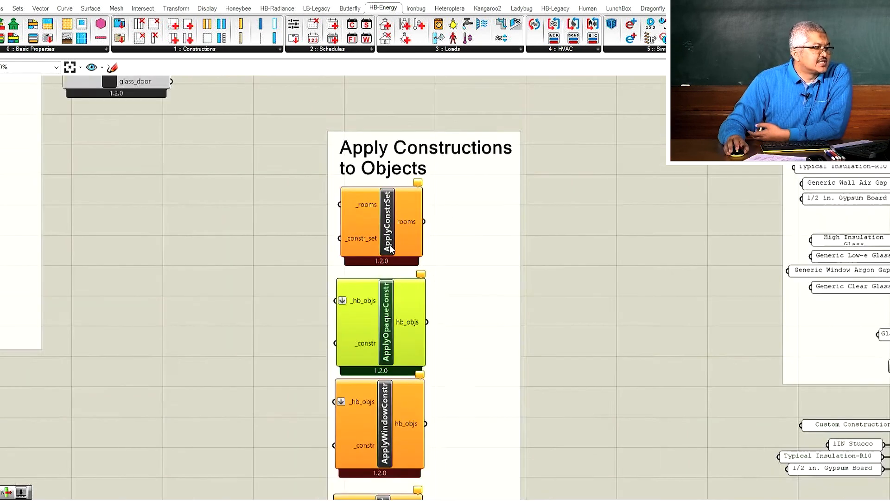
pyautogui.scroll(3, 381, 339)
pyautogui.moveTo(399, 403); pyautogui.dragTo(391, 419)
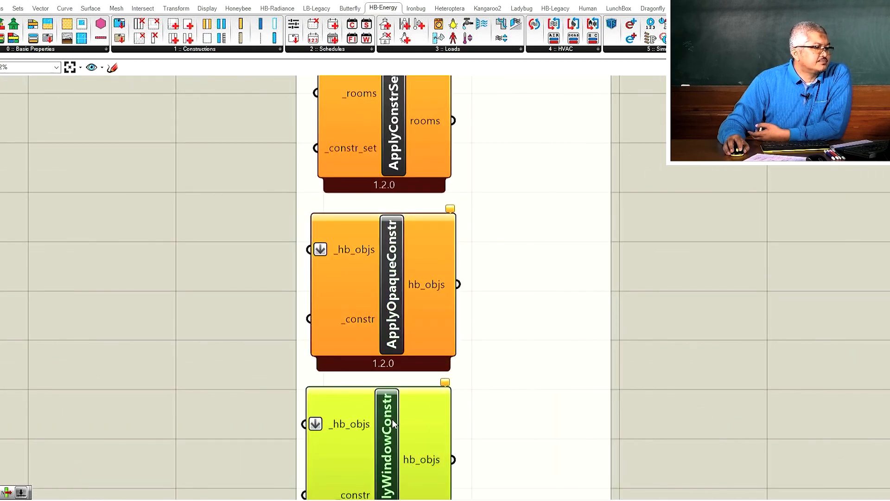
# - Review the descriptions and inputs of the ApplyShadeConstr and ApplyConstrSet components
pyautogui.scroll(-4, 417, 278)
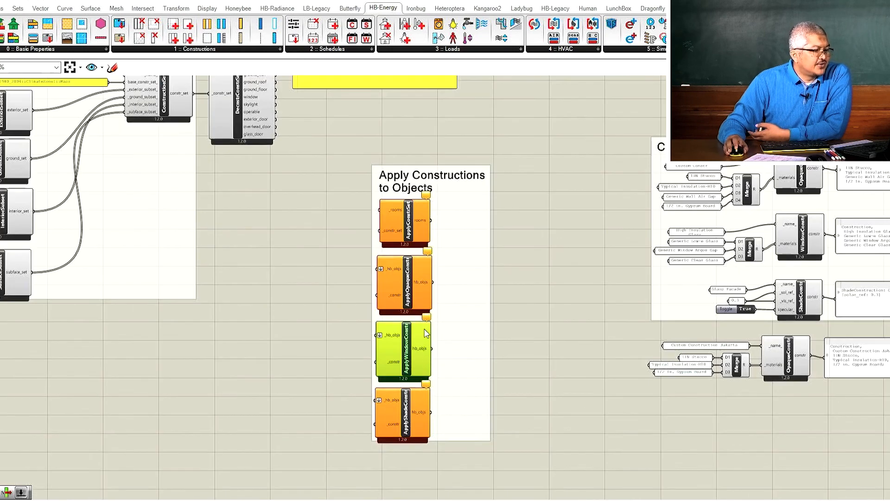
pyautogui.scroll(3, 424, 325)
pyautogui.click(408, 388)
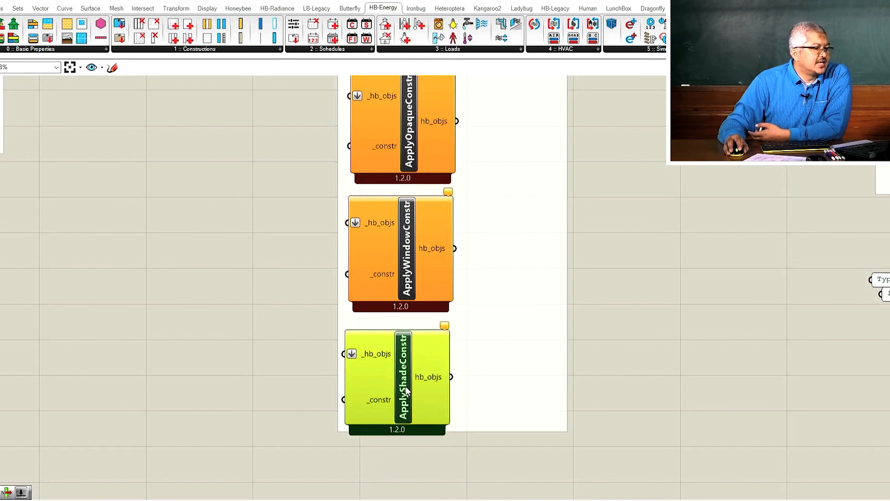
pyautogui.moveTo(407, 391)
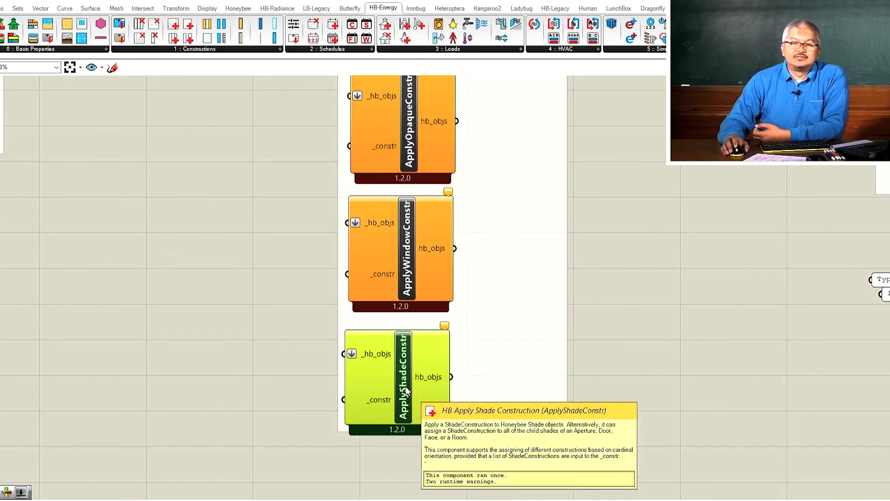
pyautogui.click(671, 337)
pyautogui.scroll(-3, 671, 337)
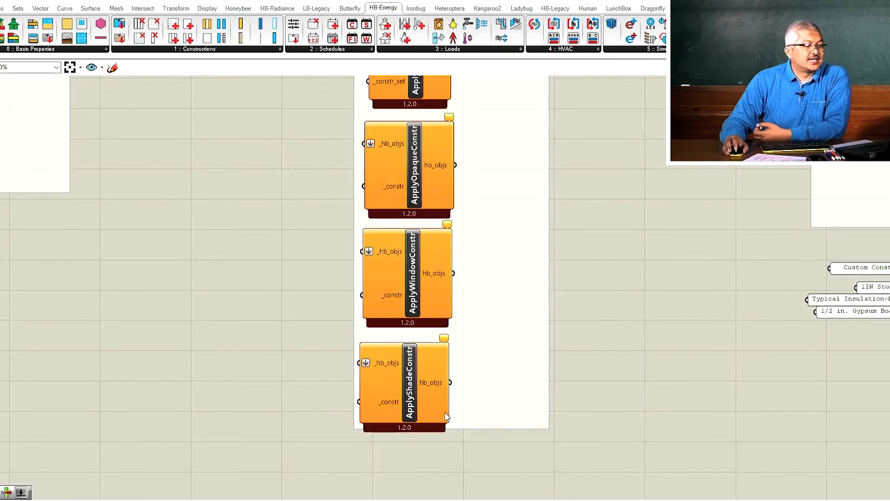
pyautogui.scroll(4, 421, 148)
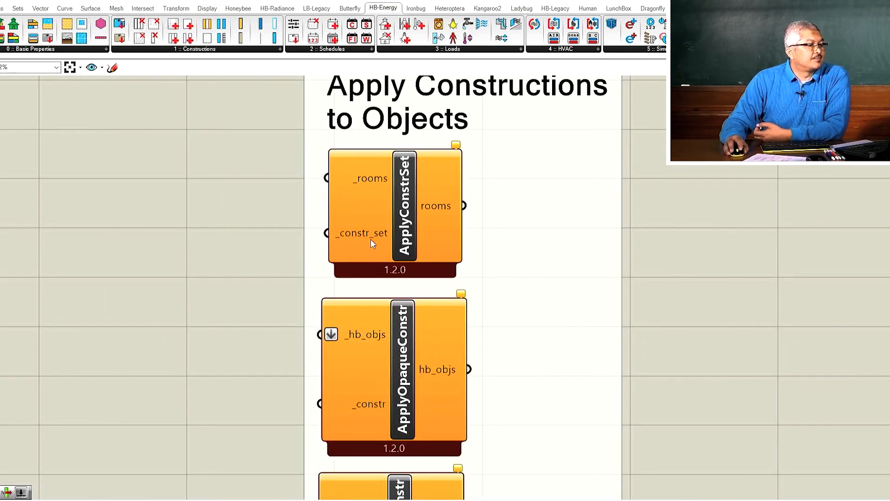
pyautogui.moveTo(394, 179)
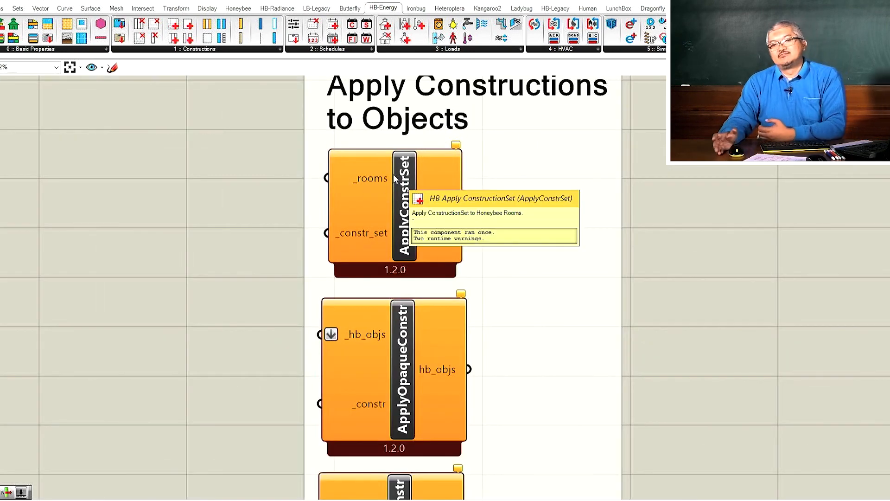